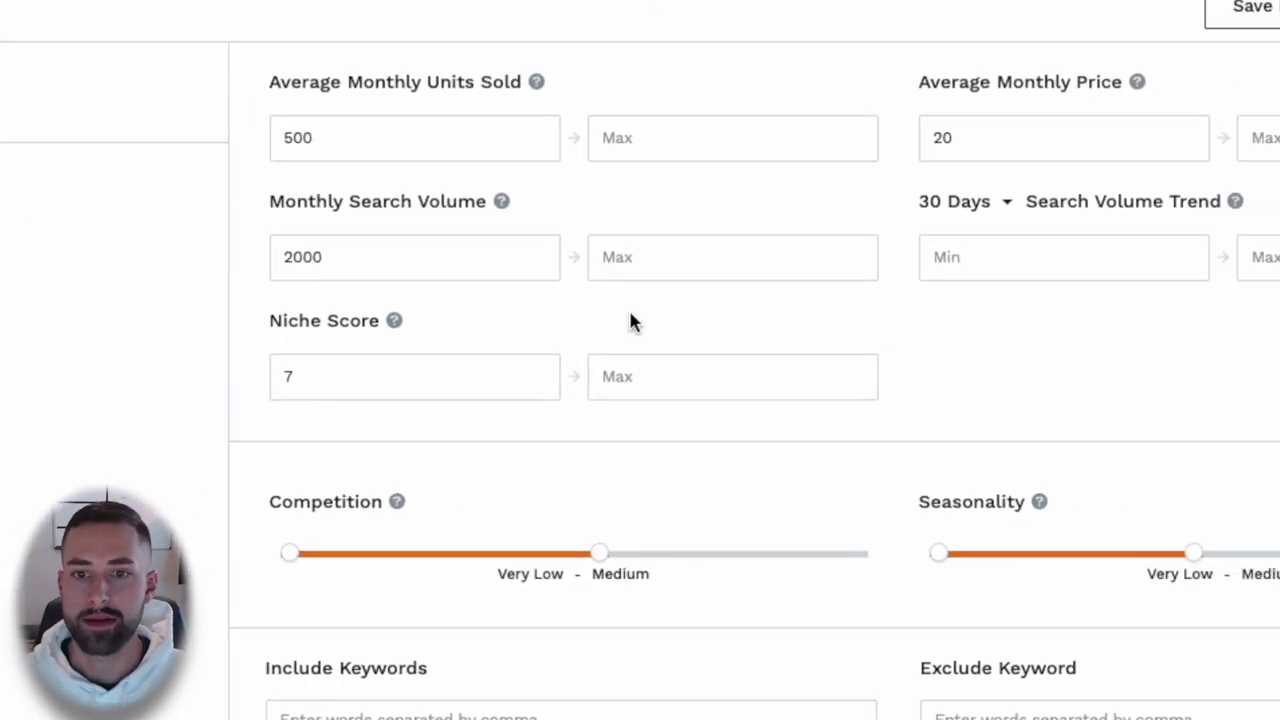
- Set the minimum average monthly units sold to 500 in the niche filters
double_click(388, 146)
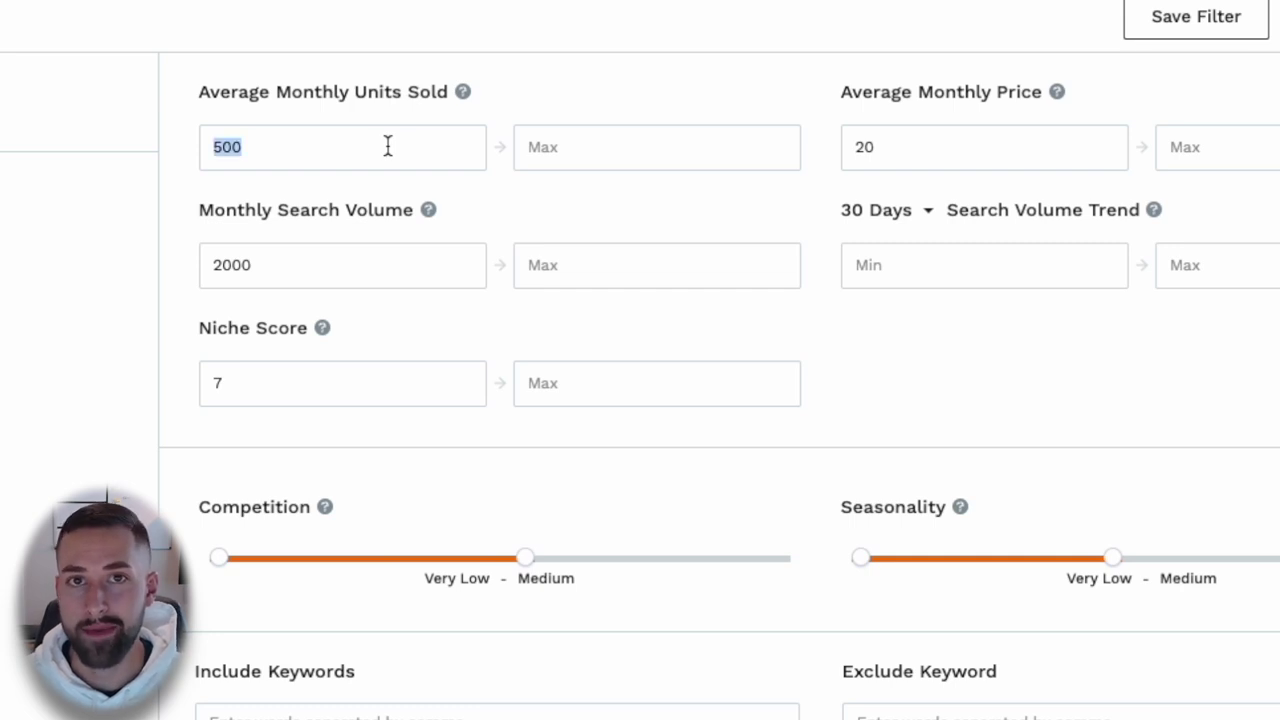
click(388, 146)
double_click(388, 146)
key(BackSpace)
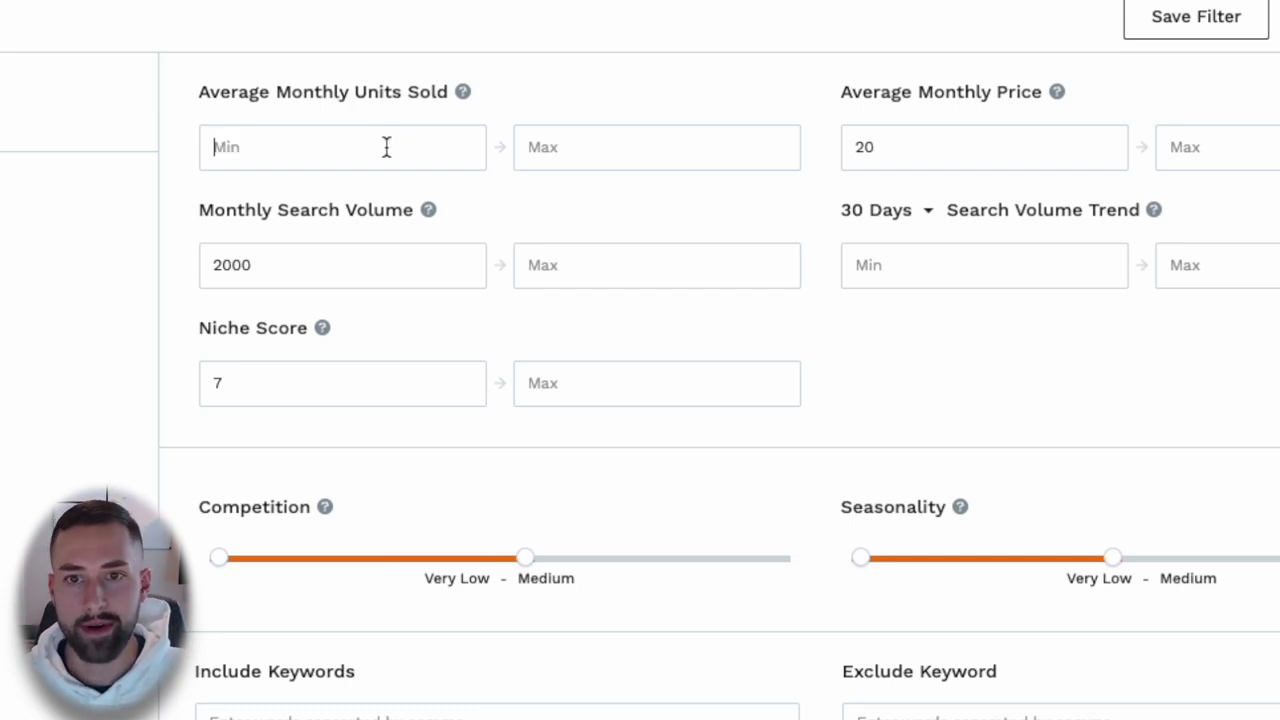
text(500)
click(358, 265)
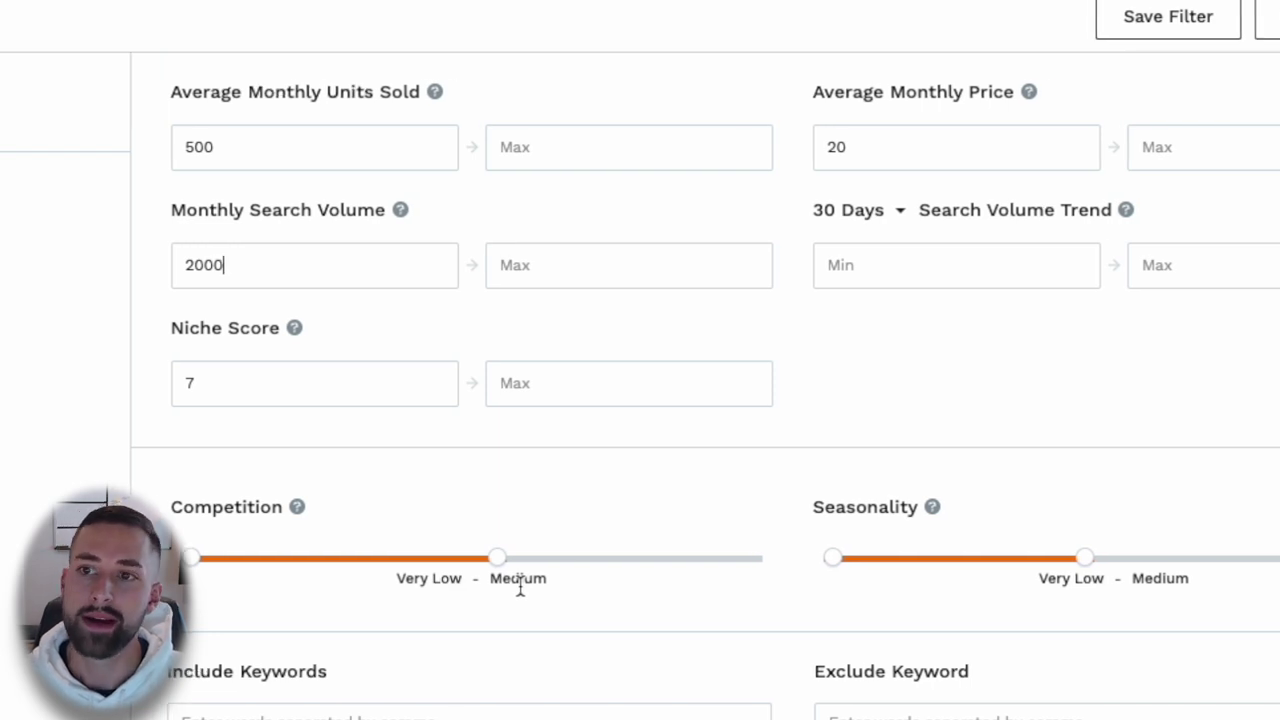
- Choose 30 Days as the search volume trend period and run the niche search with the current filters
double_click(826, 142)
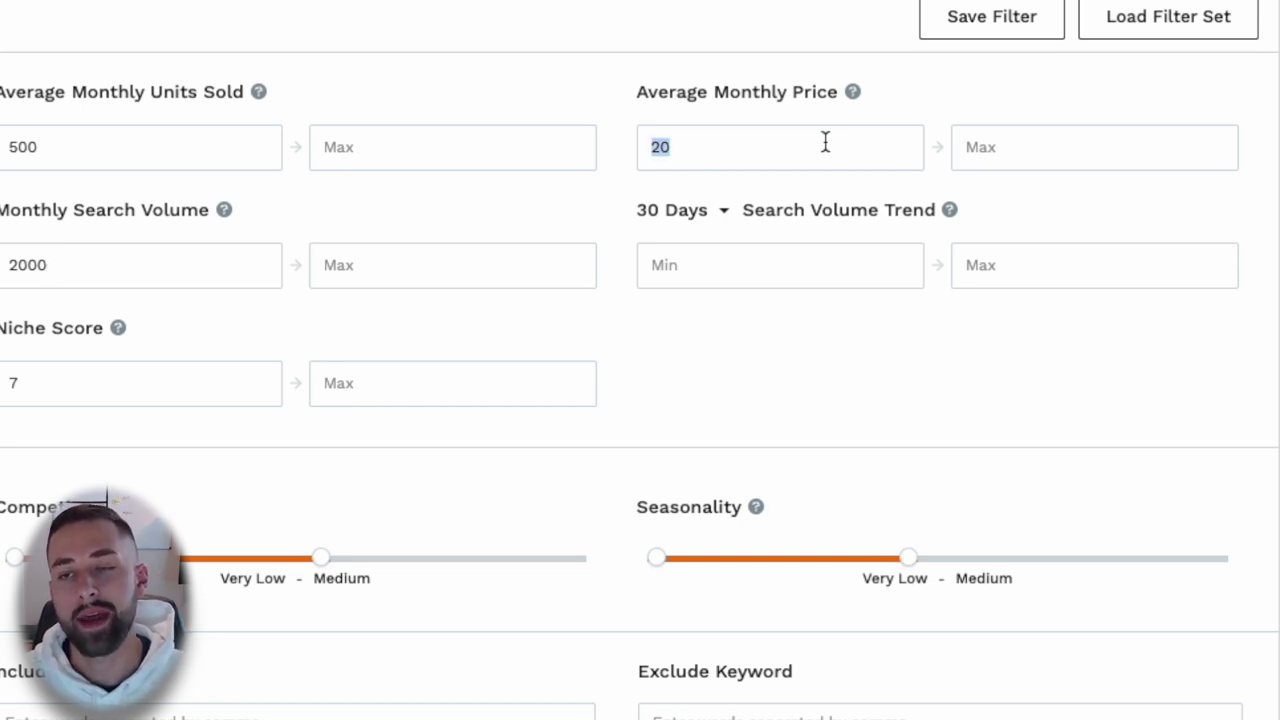
click(826, 142)
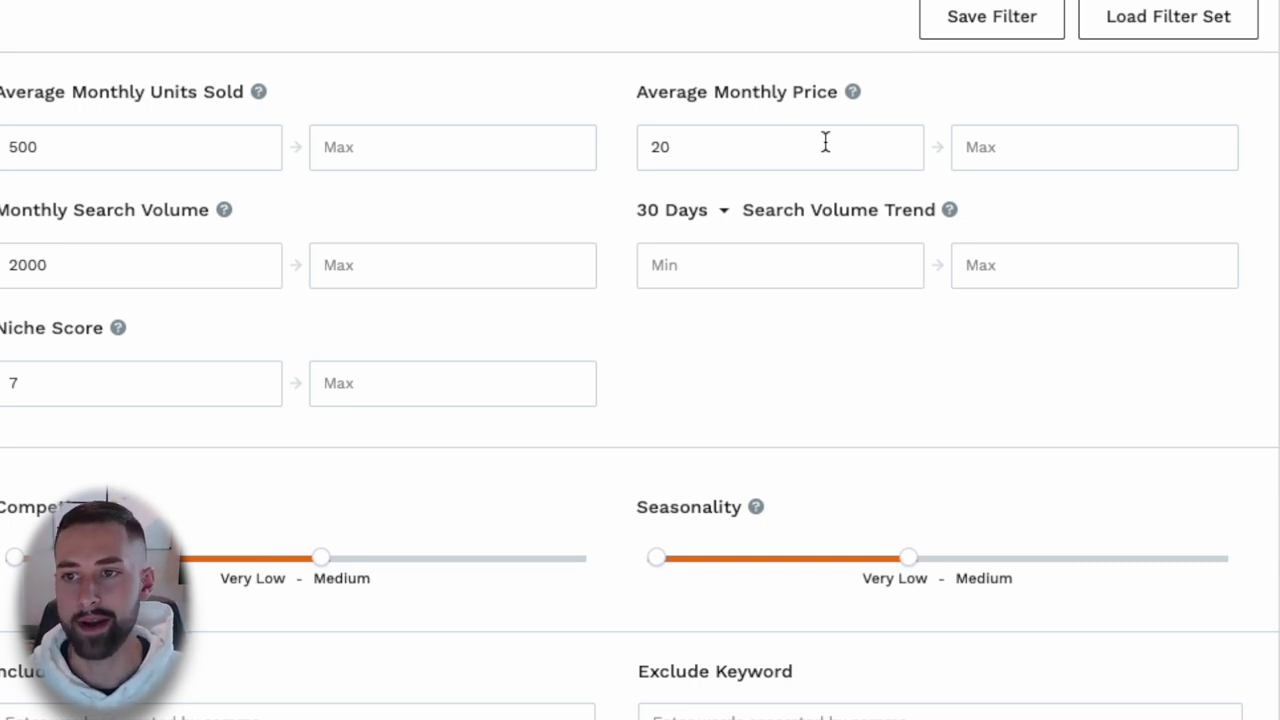
click(680, 211)
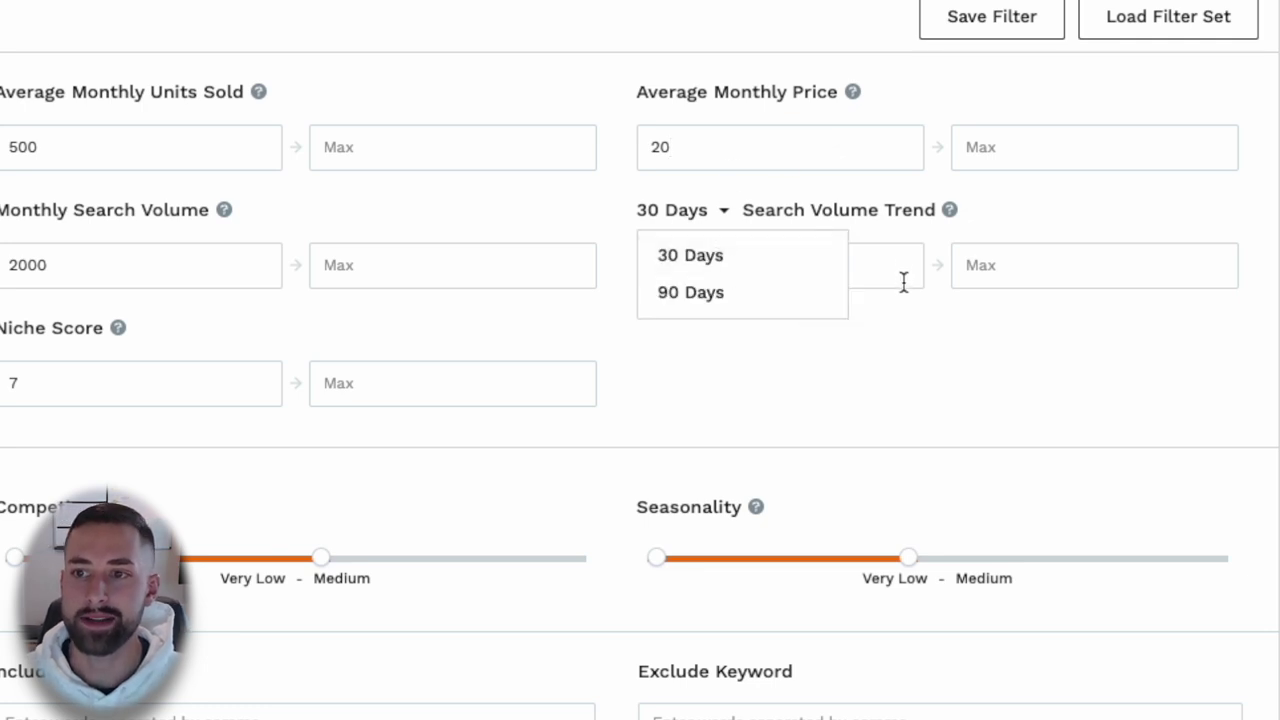
click(787, 254)
click(782, 262)
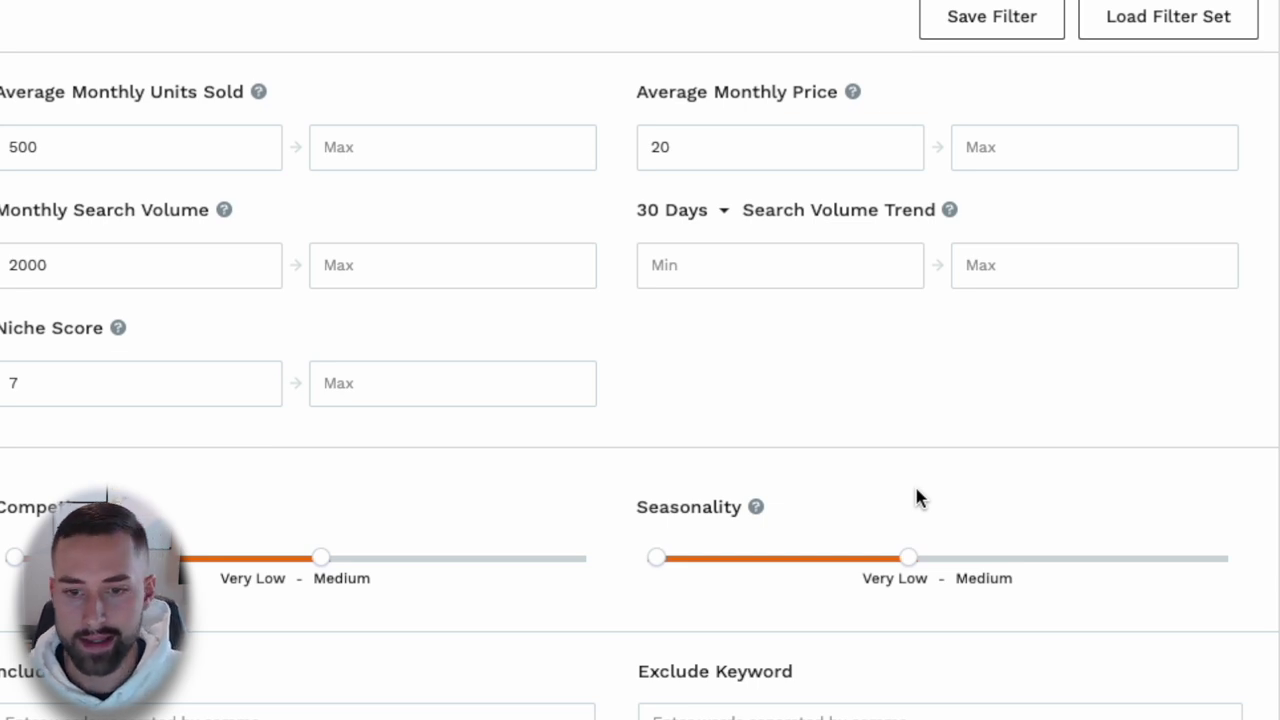
click(1170, 615)
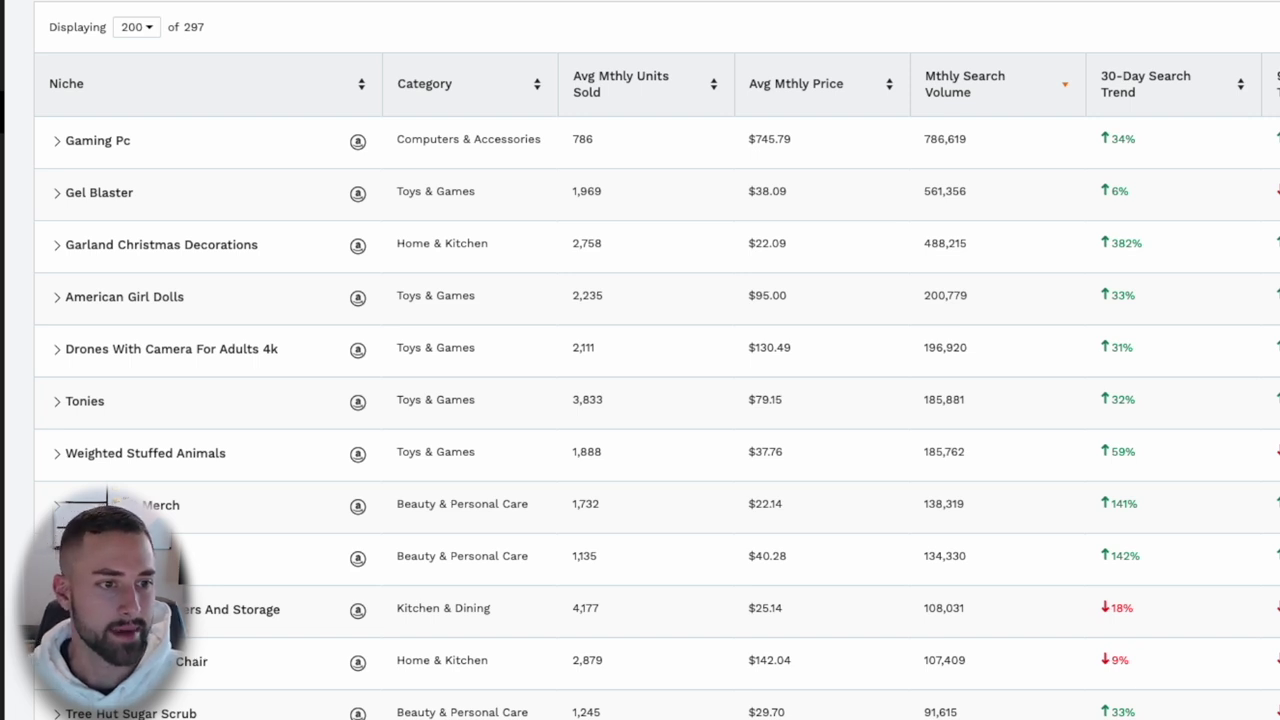
- Examine the niche results, comparing units sold, price, search volume, 30-day and 90-day trends, competition and niche score
double_click(188, 28)
click(272, 34)
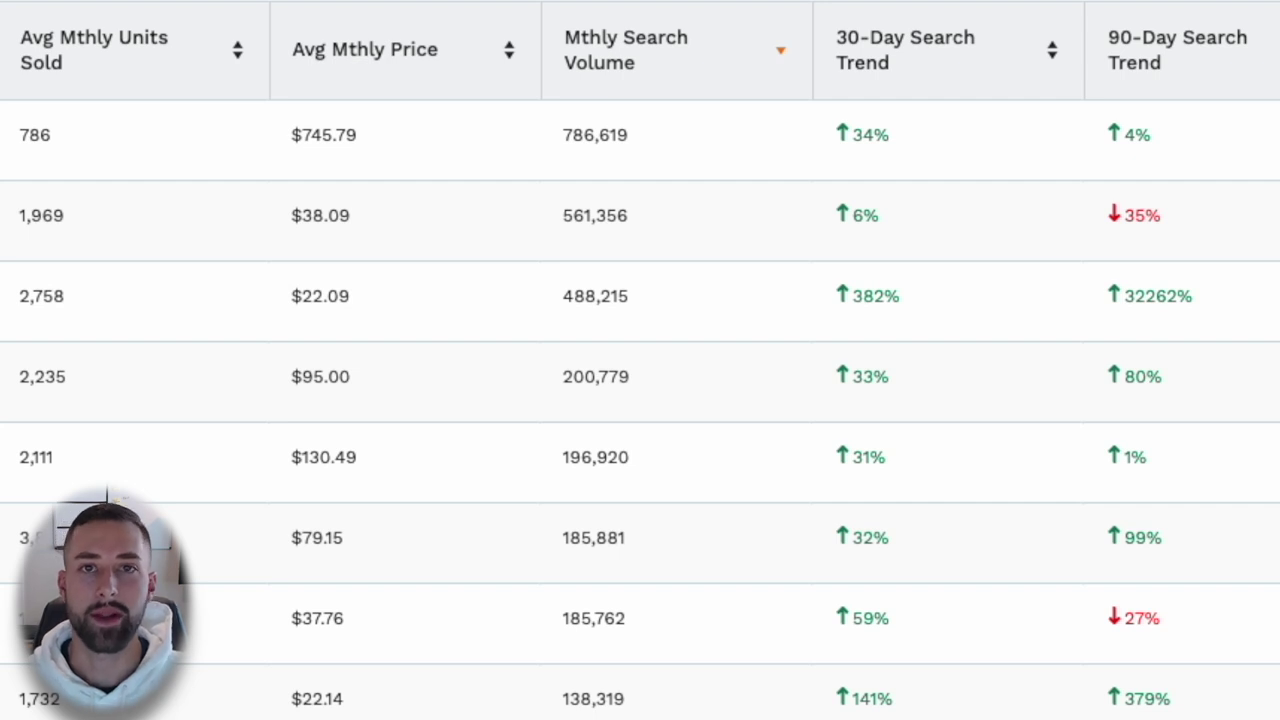
mouse_move(697, 74)
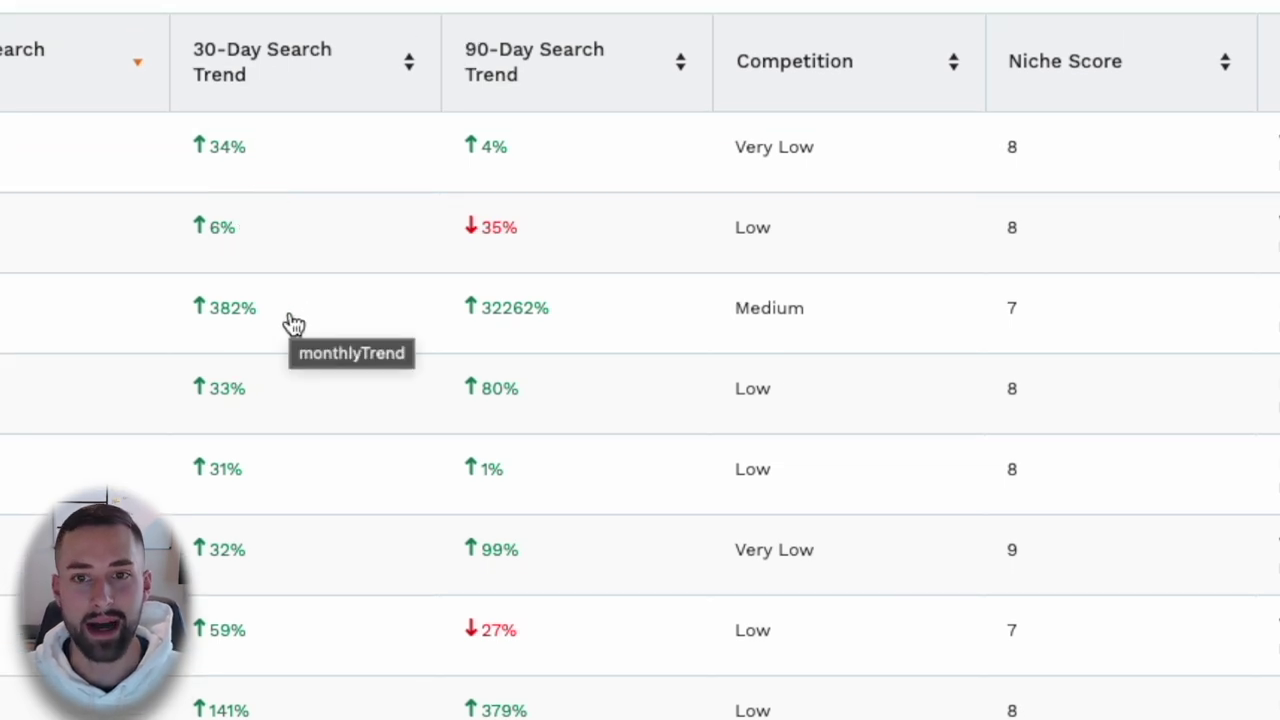
scroll(293, 323, left, 10)
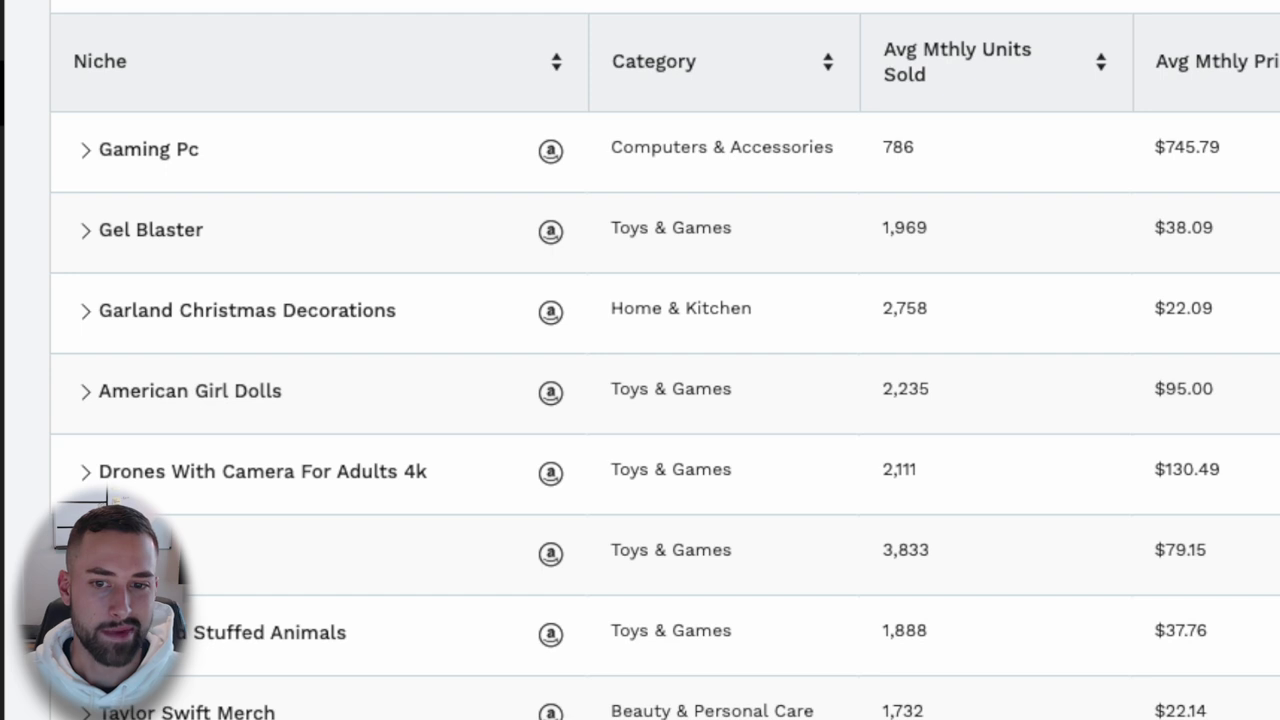
scroll(717, 548, down, 3)
scroll(717, 548, right, 10)
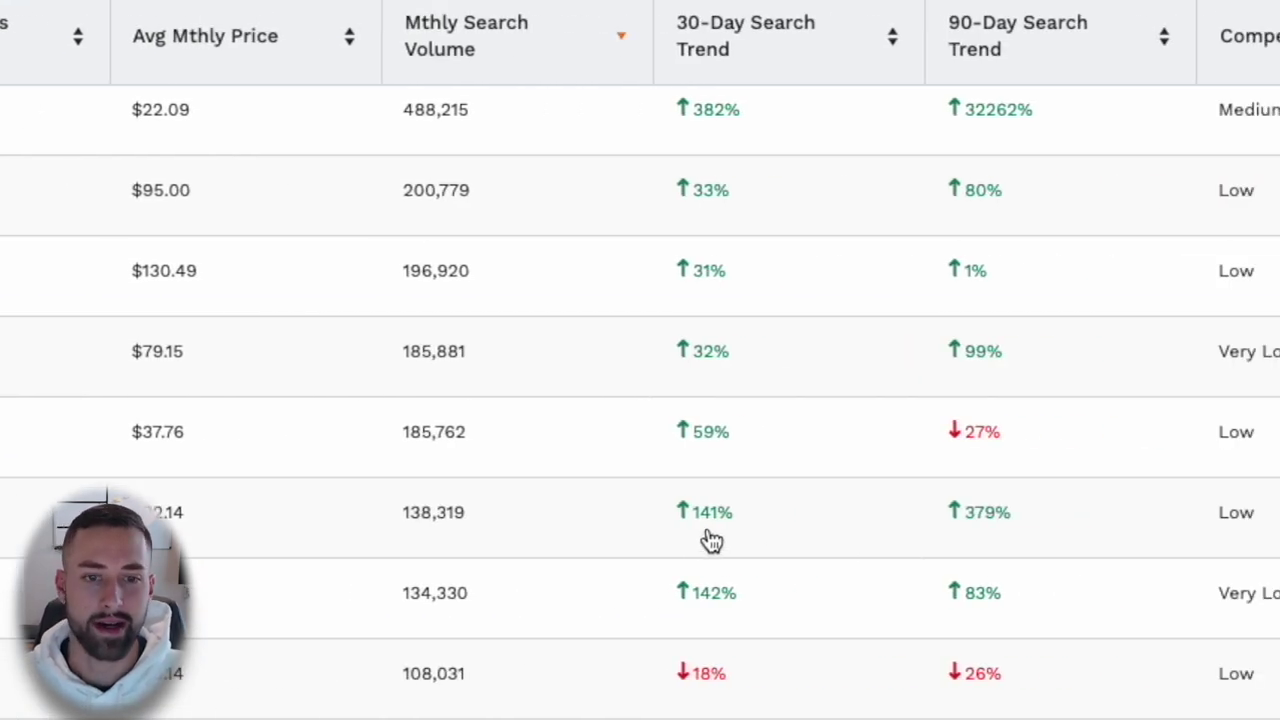
scroll(713, 538, left, 10)
scroll(713, 538, down, 2)
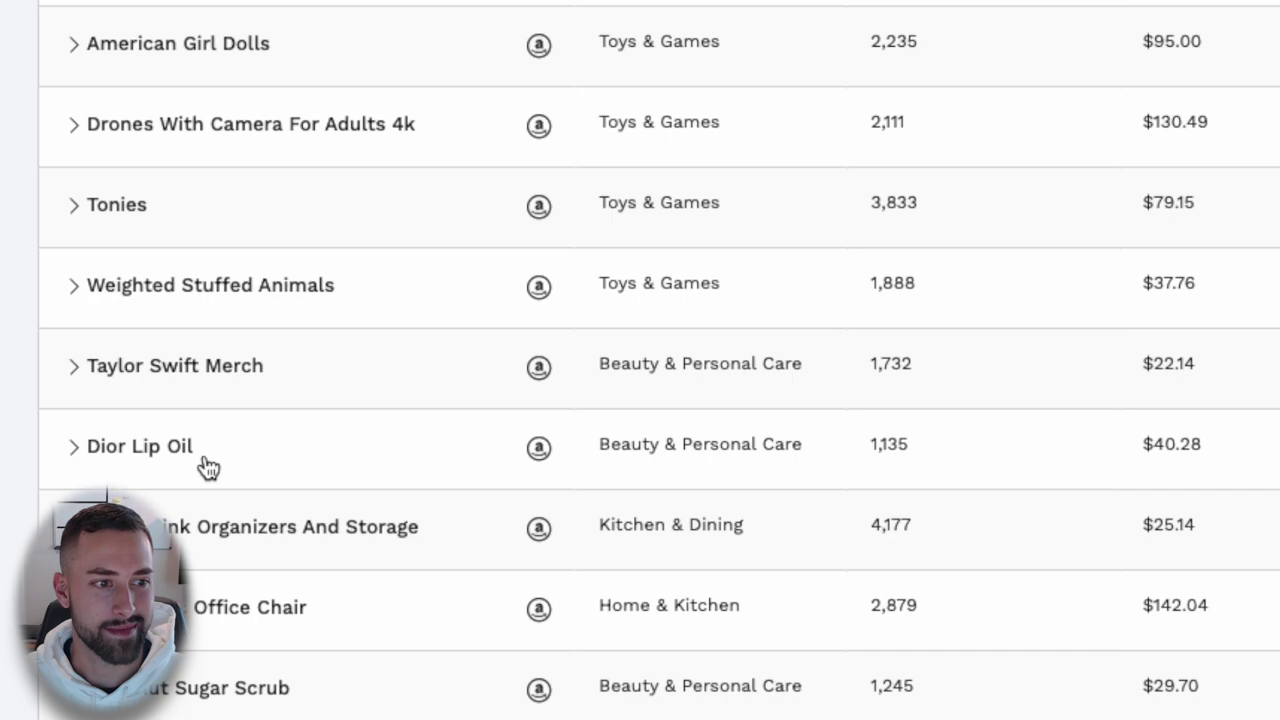
- Review the search volume history of the Dior Lip Oil niche and collapse its details
click(605, 462)
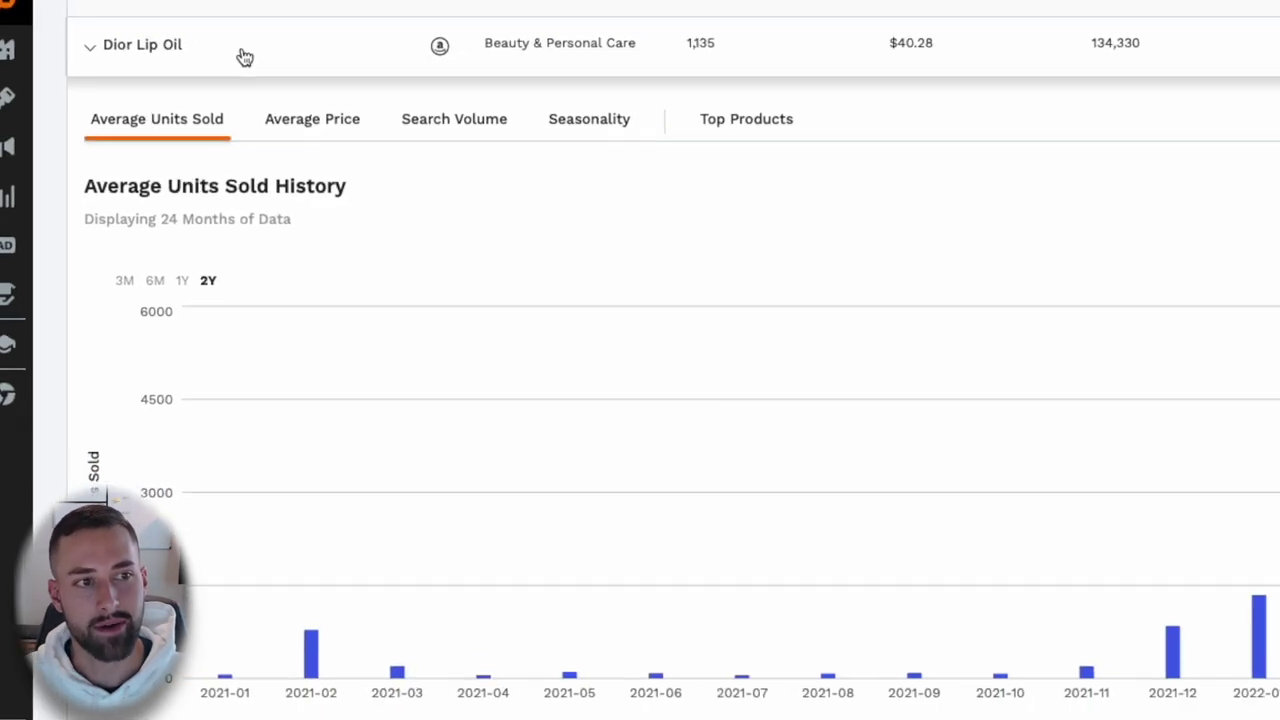
click(454, 118)
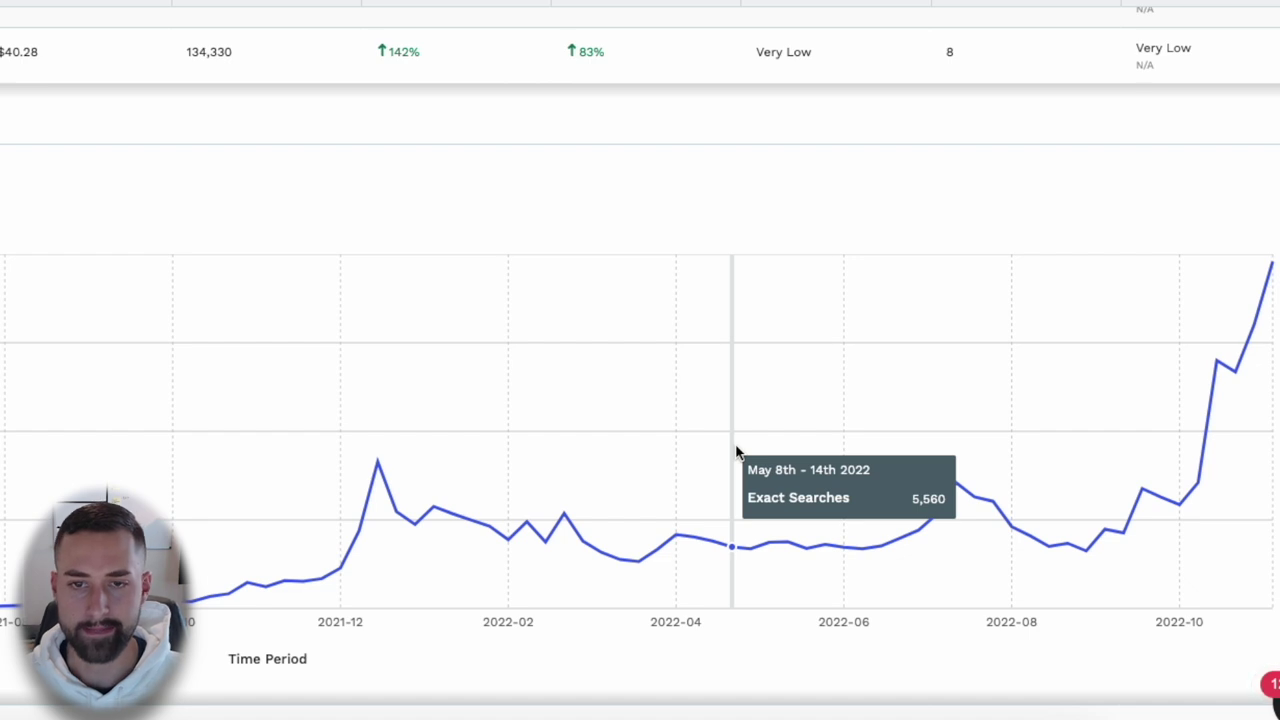
click(157, 50)
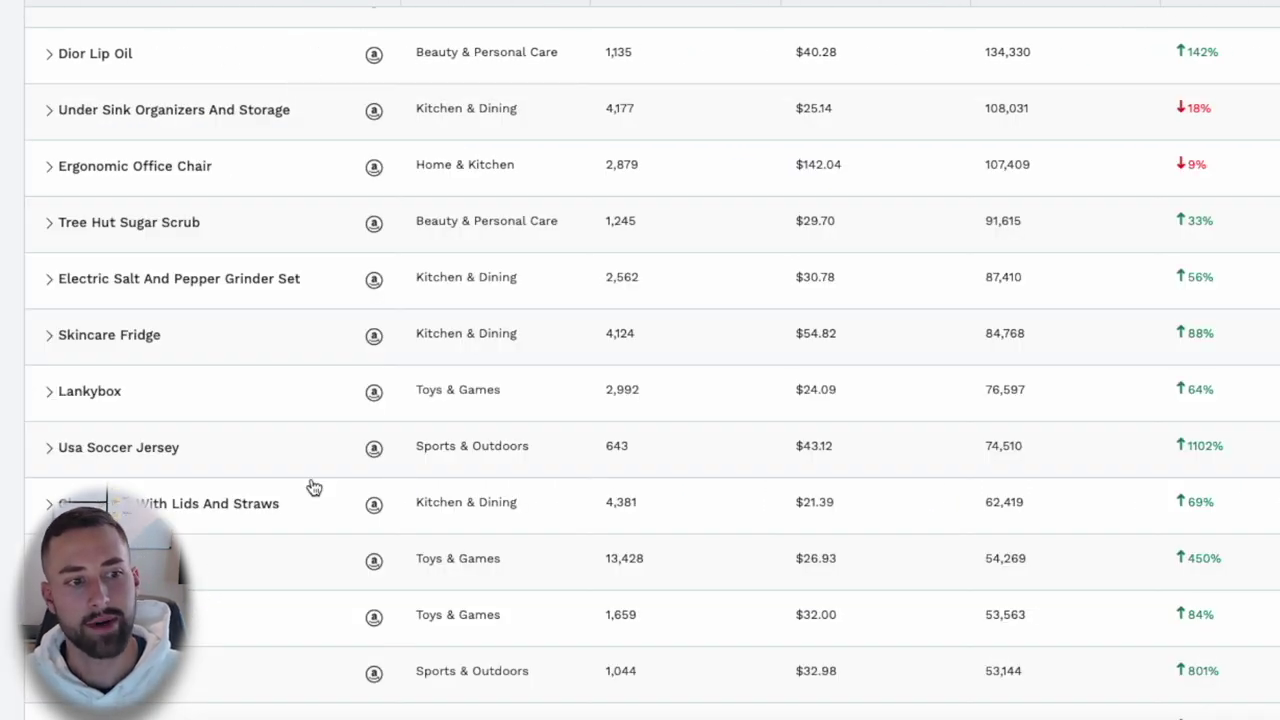
- Expand the Glass Cups With Lids And Straws niche and show its search volume history
click(163, 505)
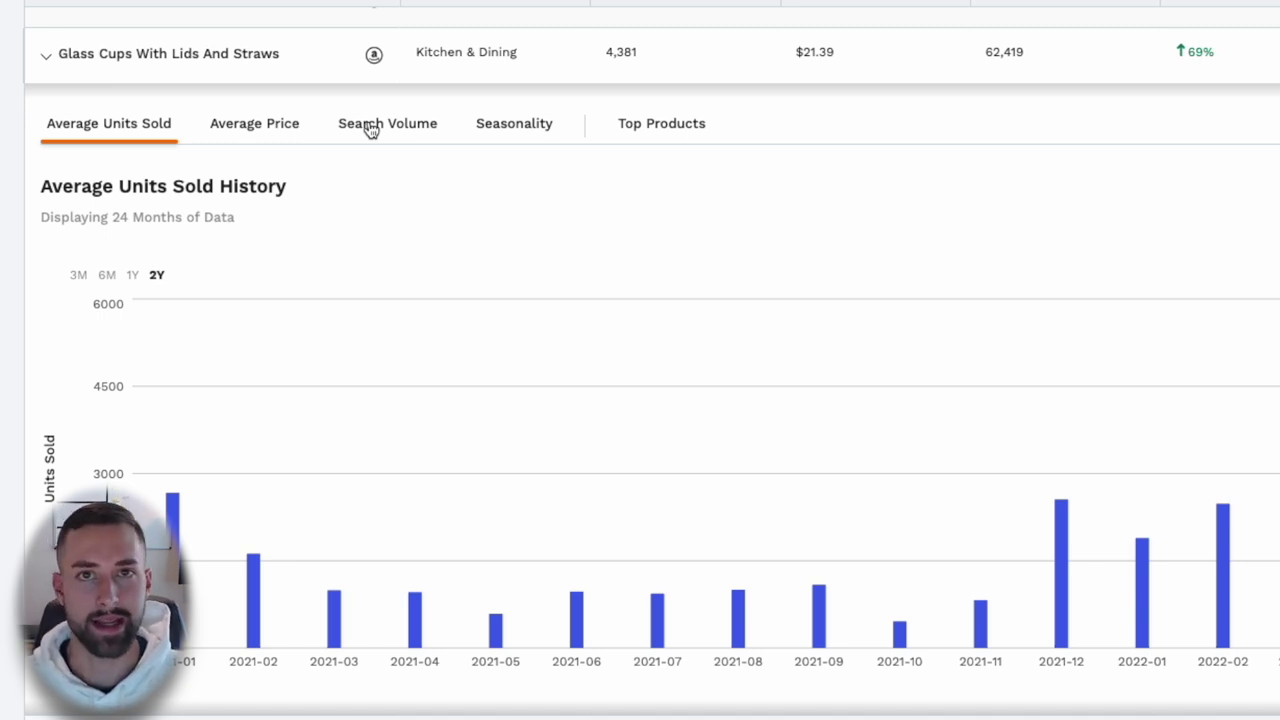
click(370, 127)
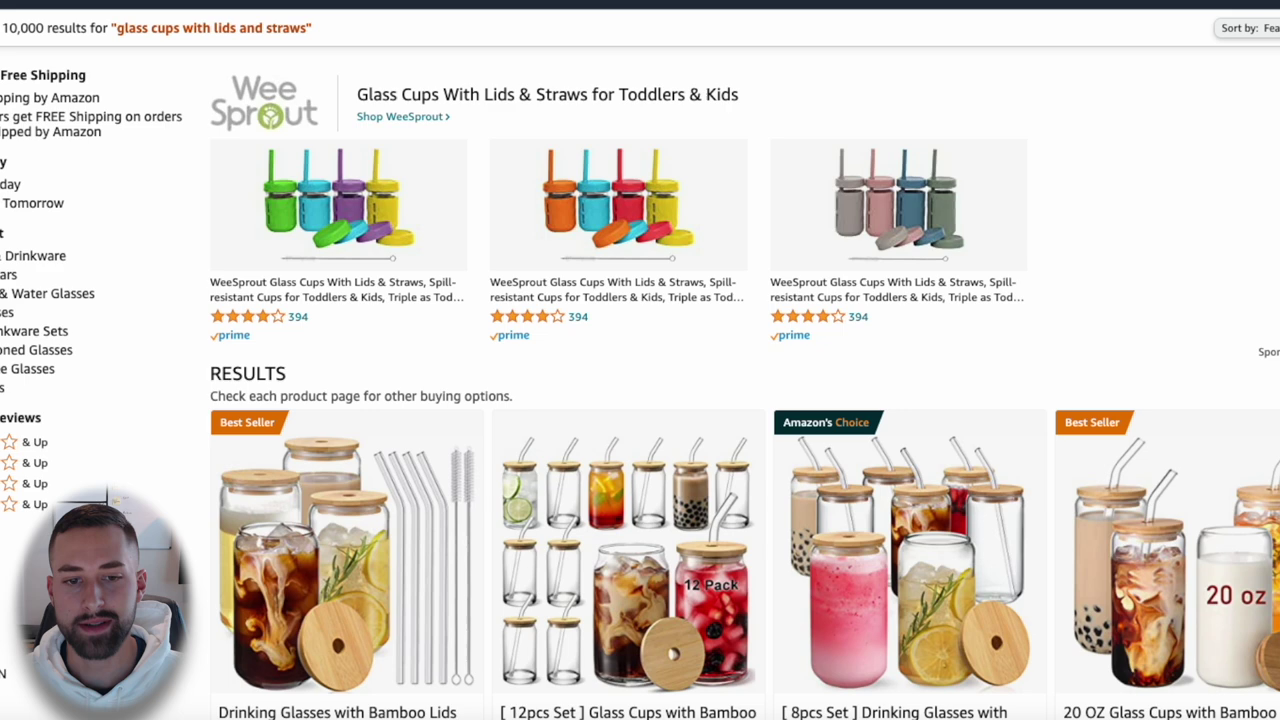
- Examine the Amazon results for "glass cups with lids and straws", comparing product designs, ratings, prices, review counts and monthly sales
scroll(640, 360, down, 3)
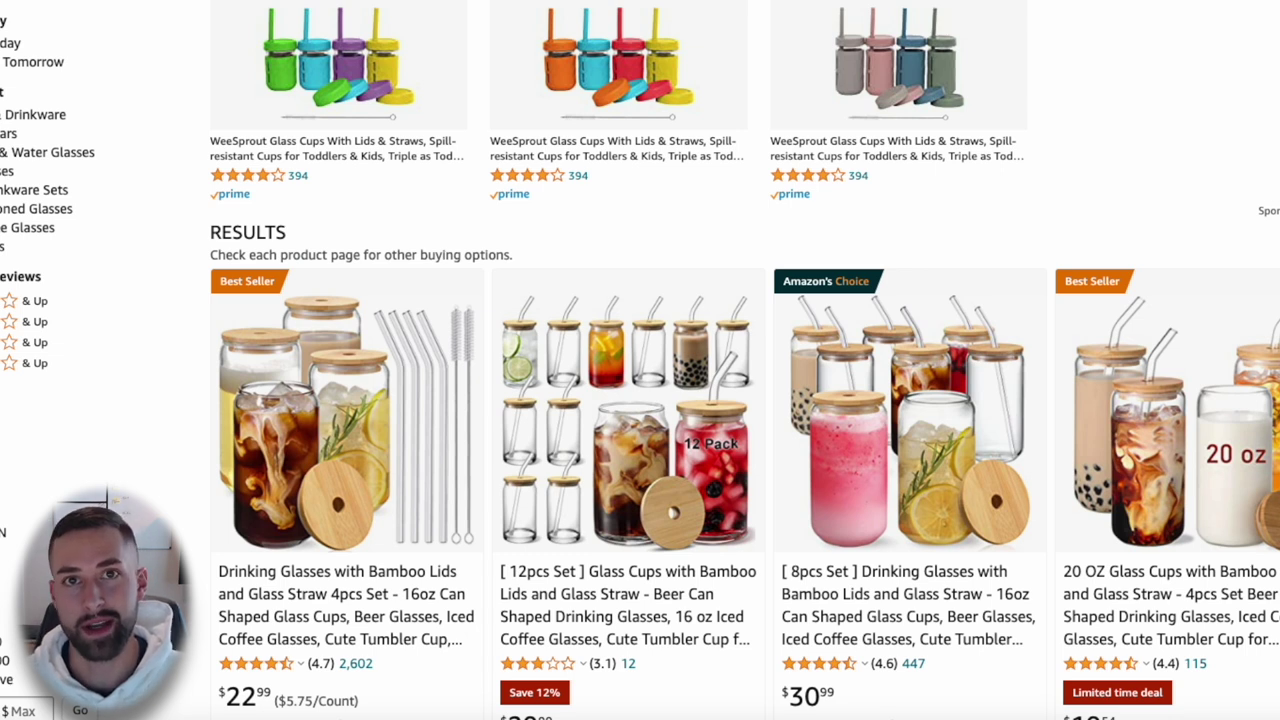
scroll(640, 360, down, 4)
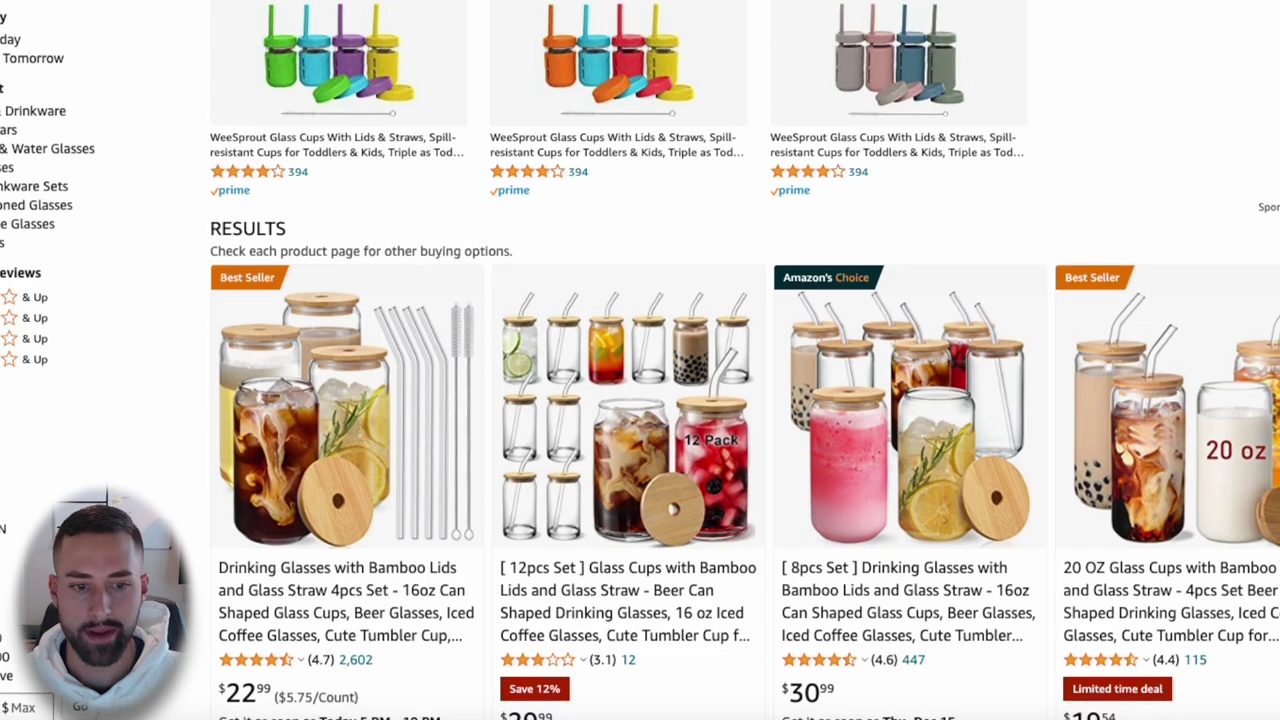
scroll(640, 360, down, 9)
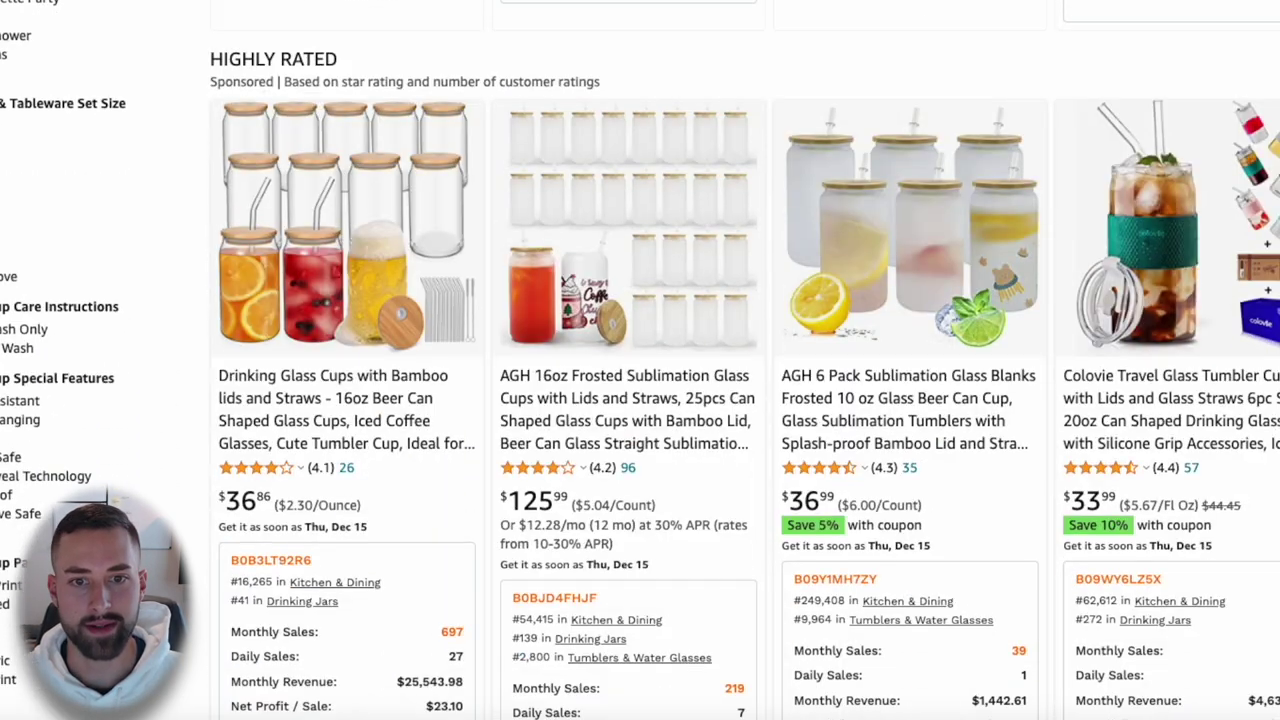
scroll(640, 360, down, 3)
scroll(640, 360, down, 3)
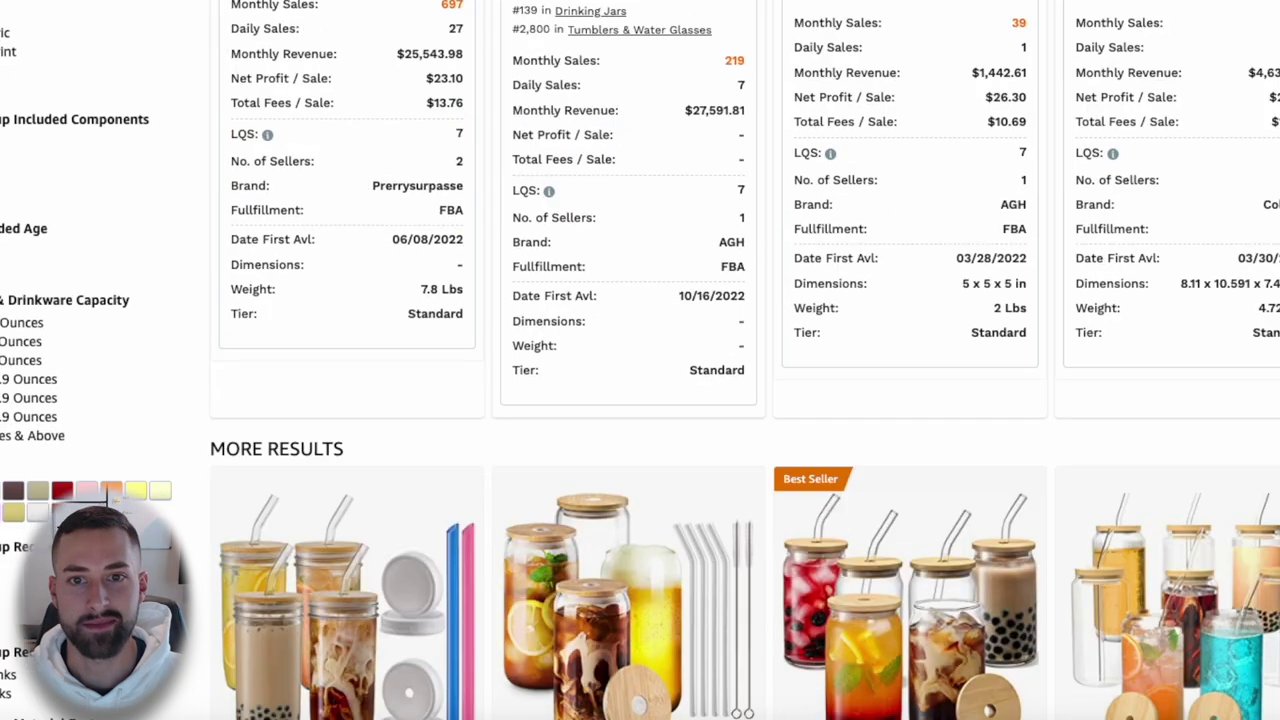
scroll(640, 360, down, 2)
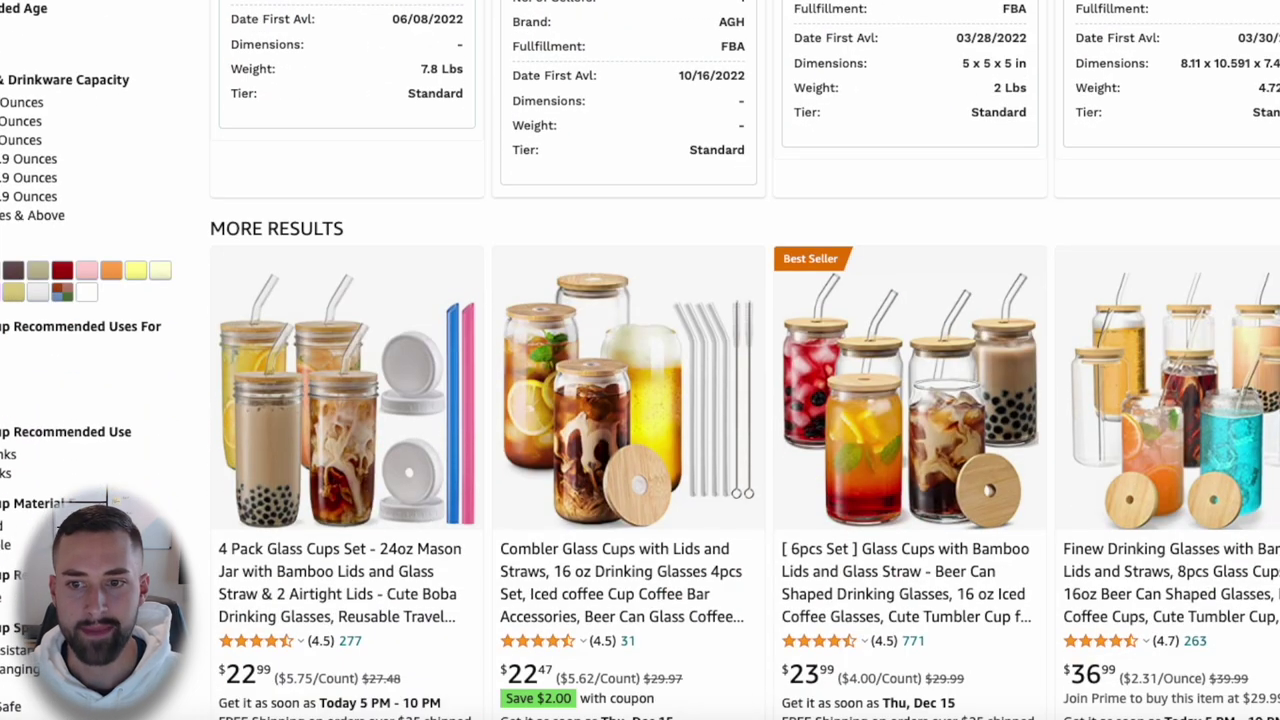
scroll(640, 360, down, 3)
scroll(640, 360, down, 6)
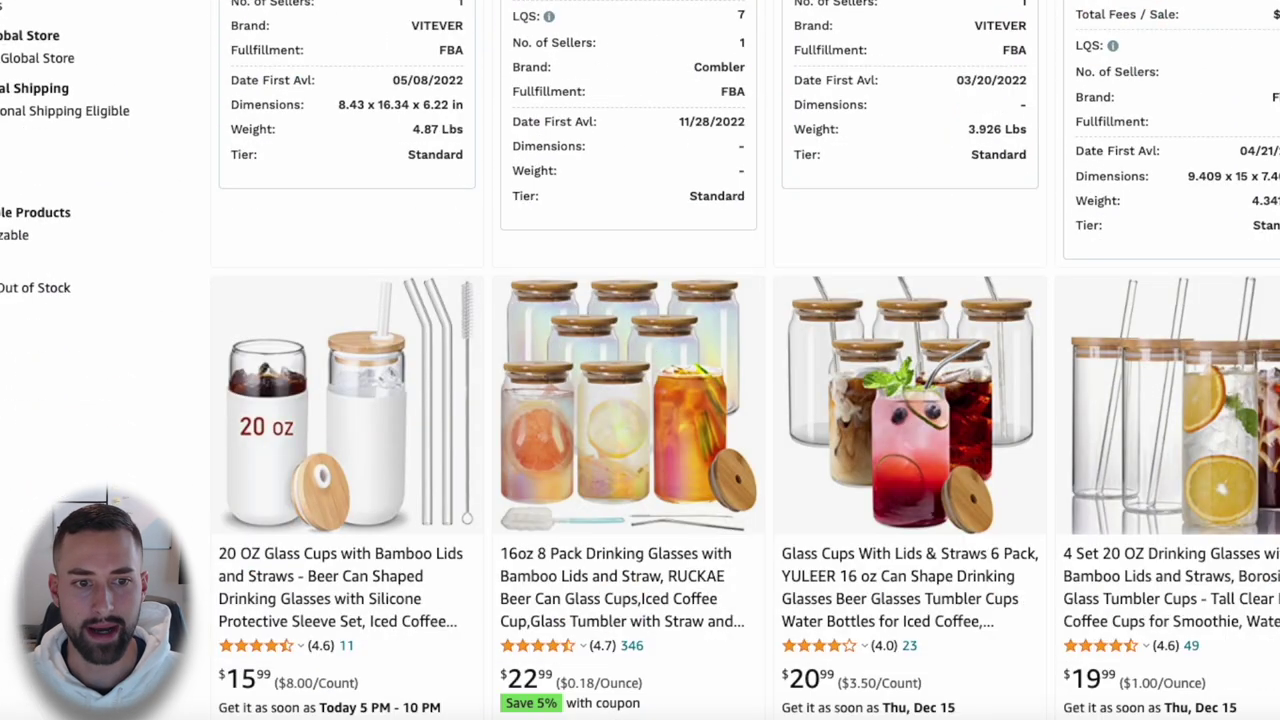
scroll(510, 327, down, 1)
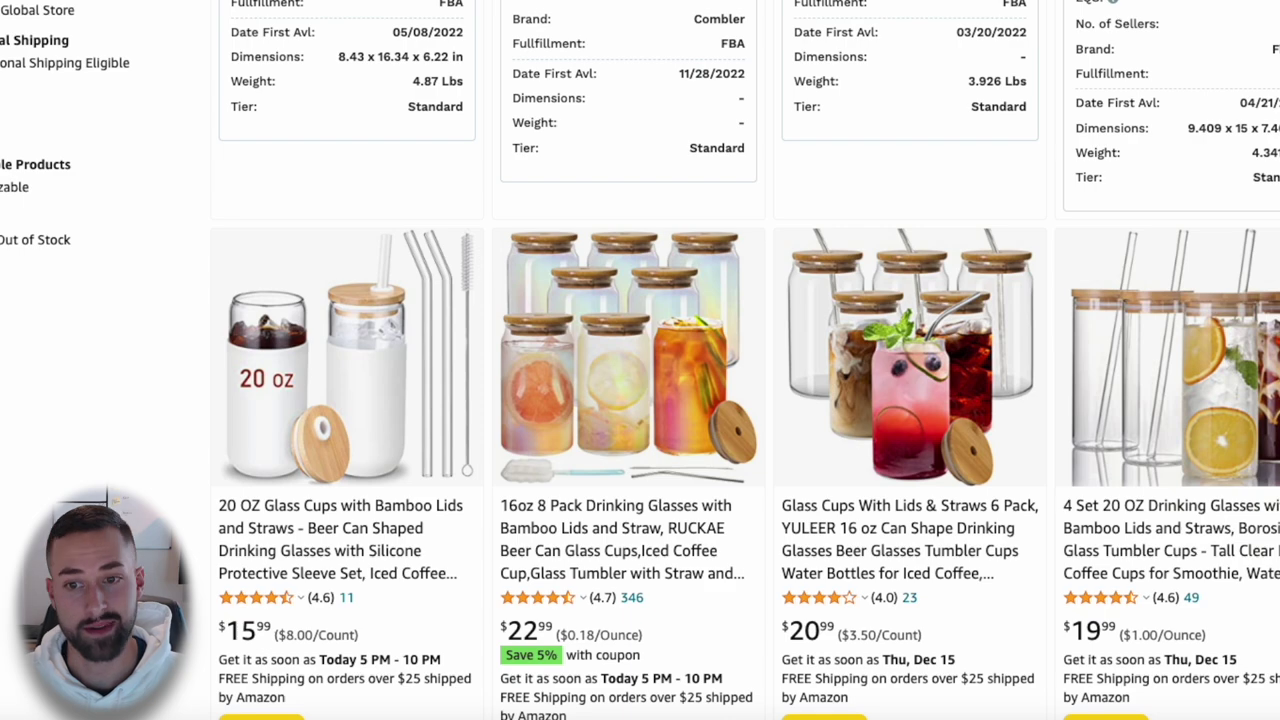
scroll(640, 360, down, 3)
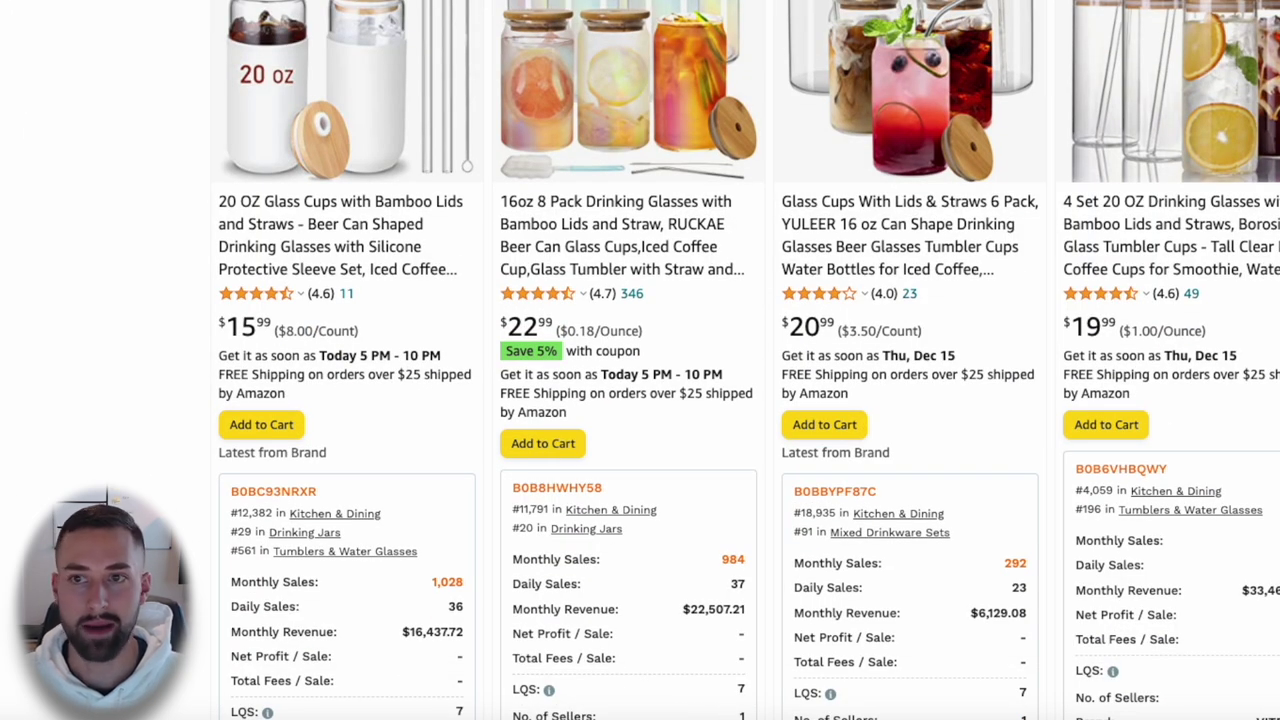
scroll(640, 360, down, 10)
scroll(640, 360, down, 10)
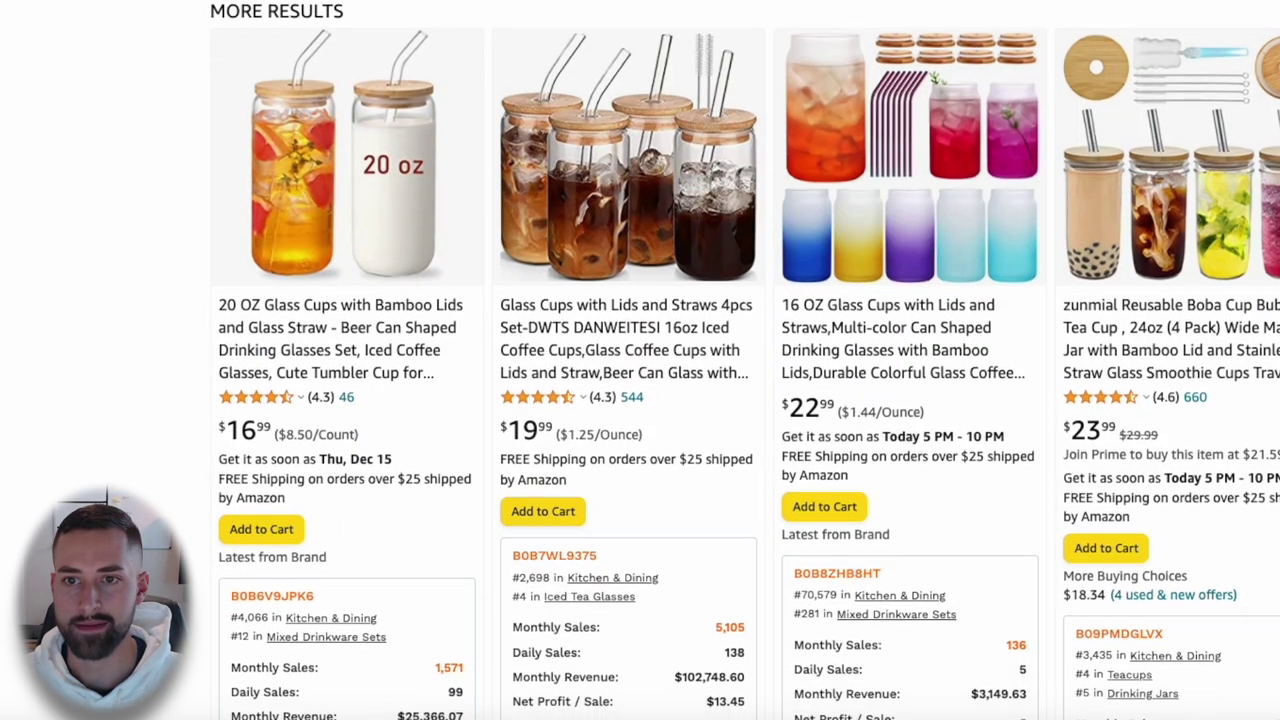
scroll(973, 100, down, 5)
scroll(640, 360, down, 10)
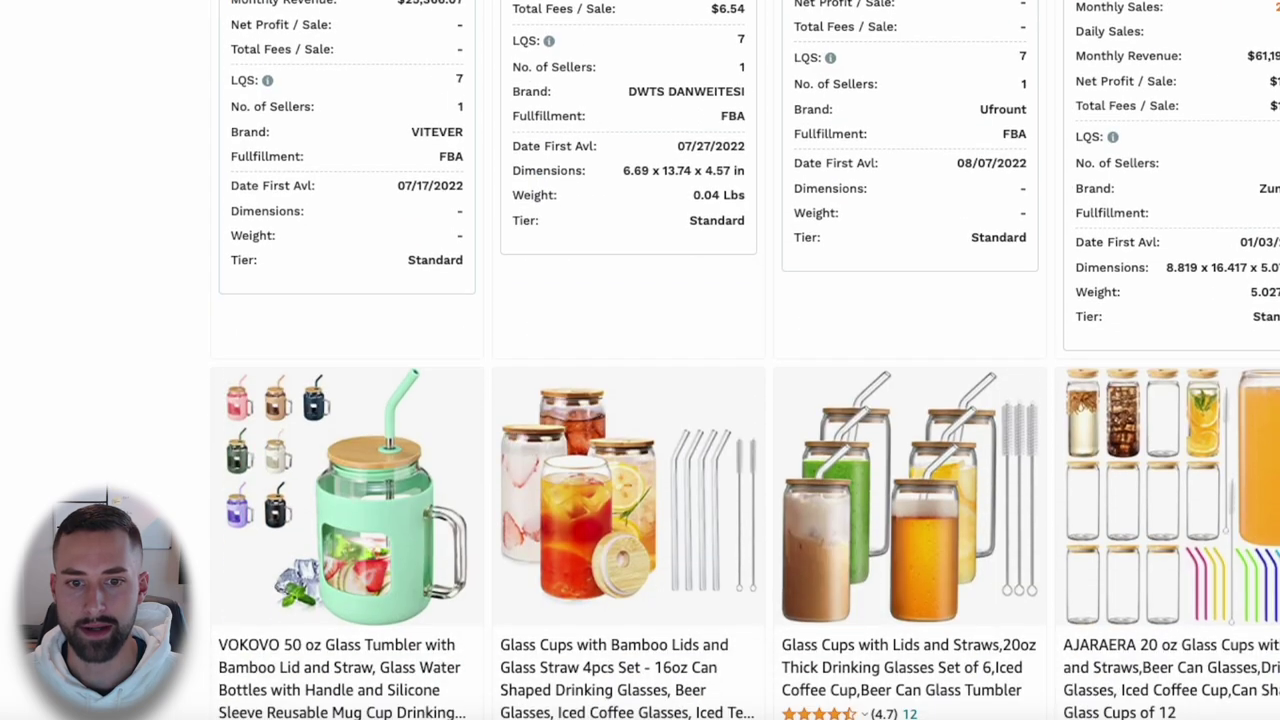
scroll(640, 360, down, 10)
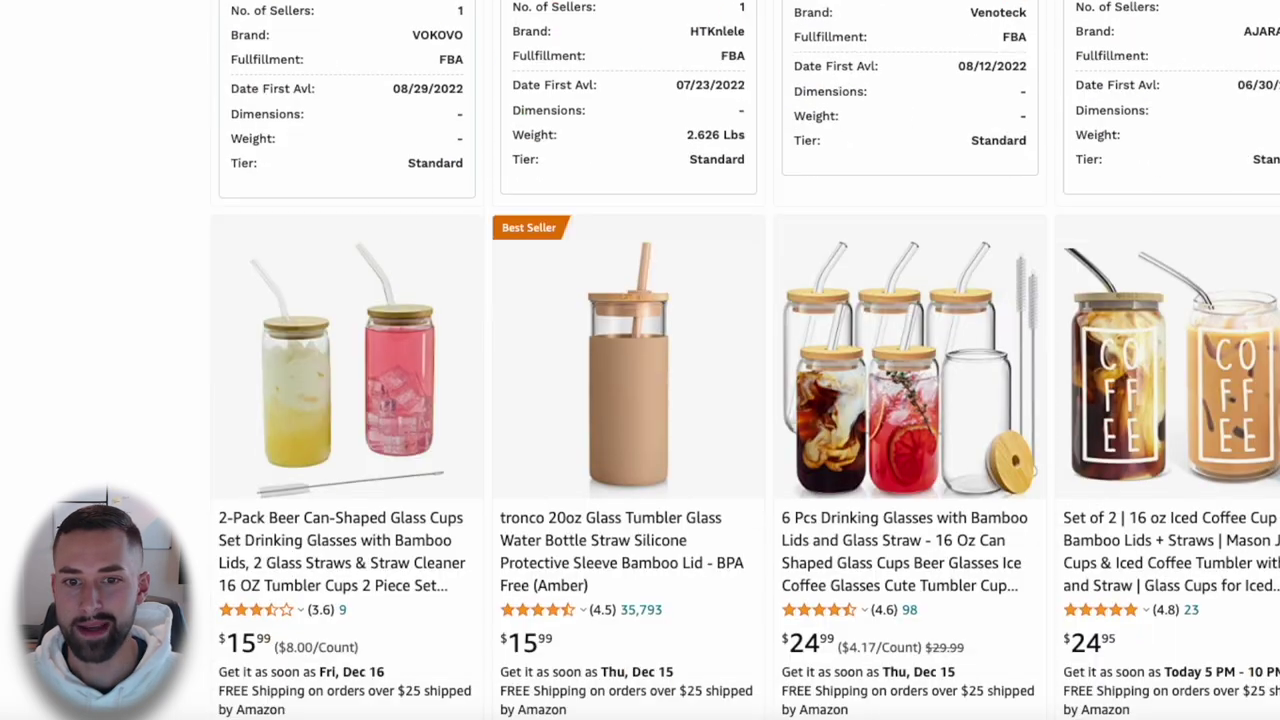
scroll(640, 360, down, 4)
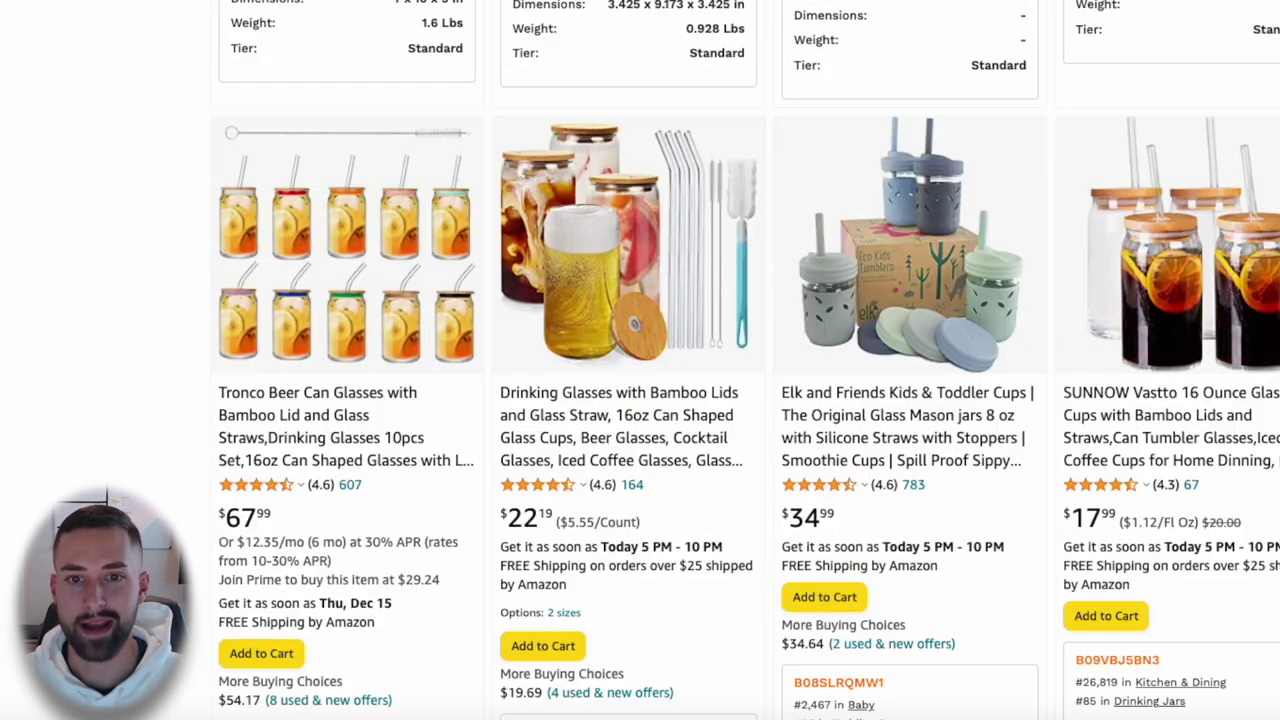
scroll(640, 360, down, 11)
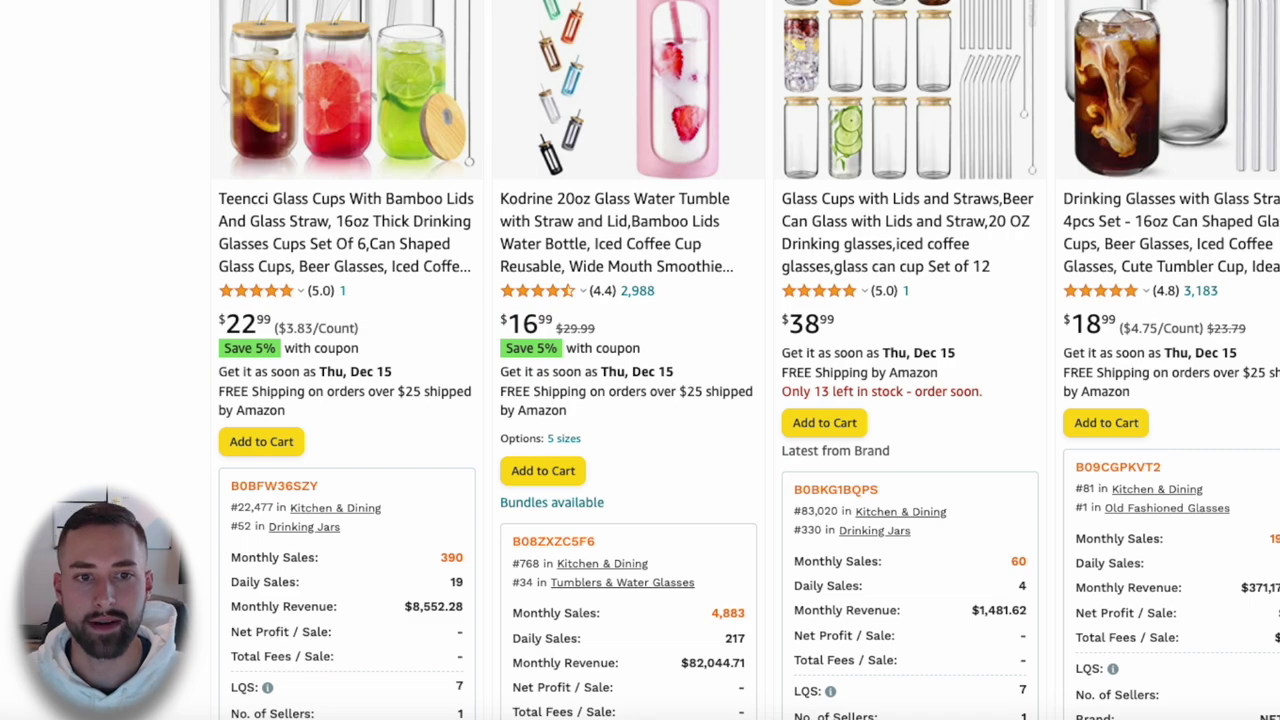
scroll(640, 360, down, 12)
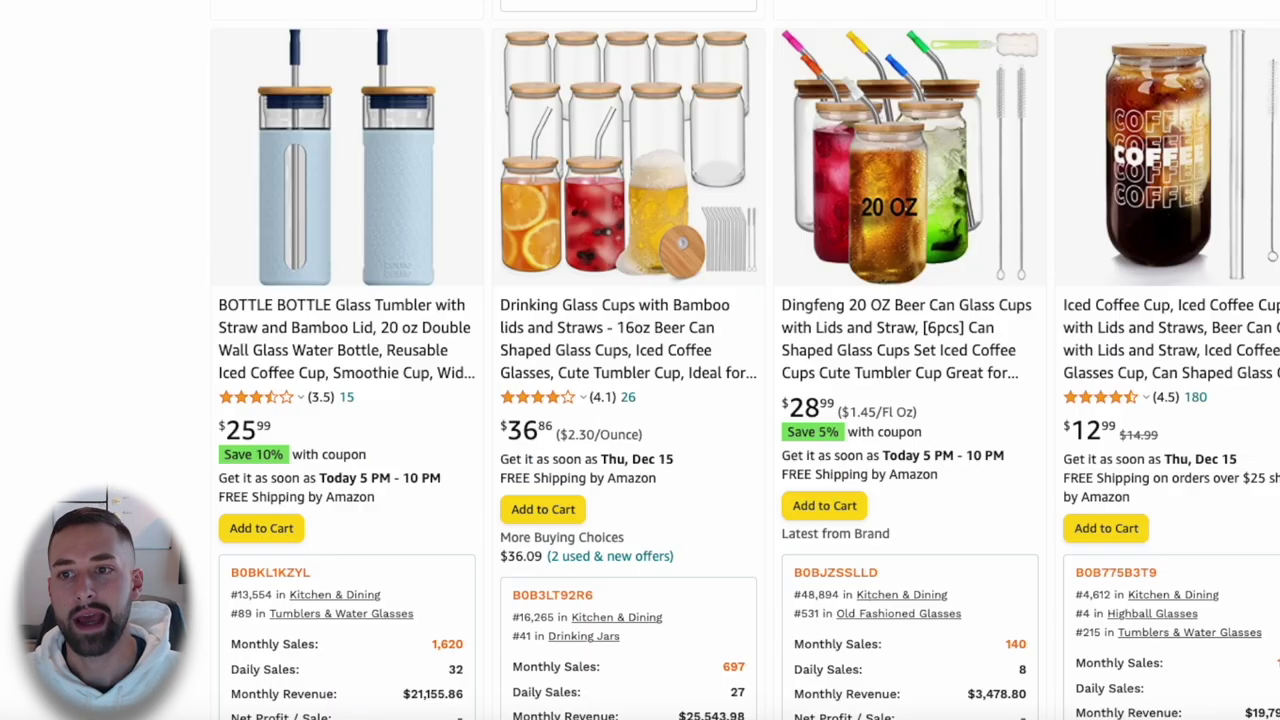
scroll(640, 360, up, 4)
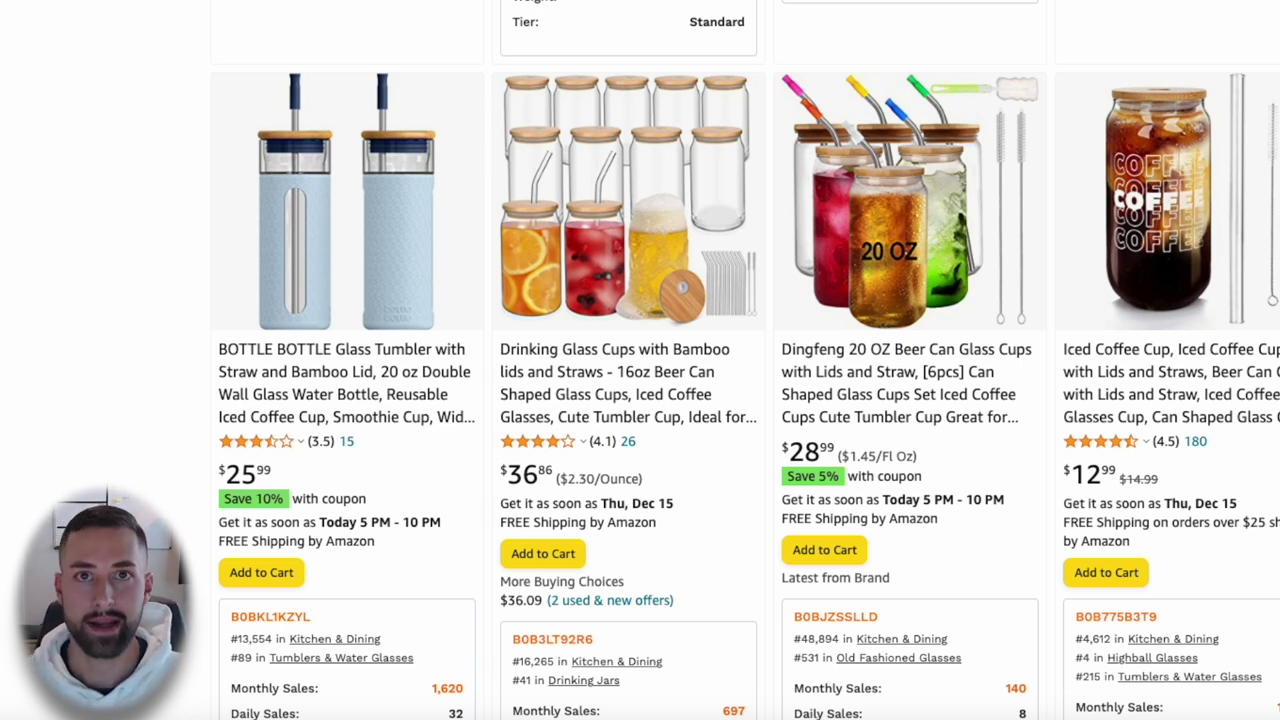
scroll(640, 360, up, 20)
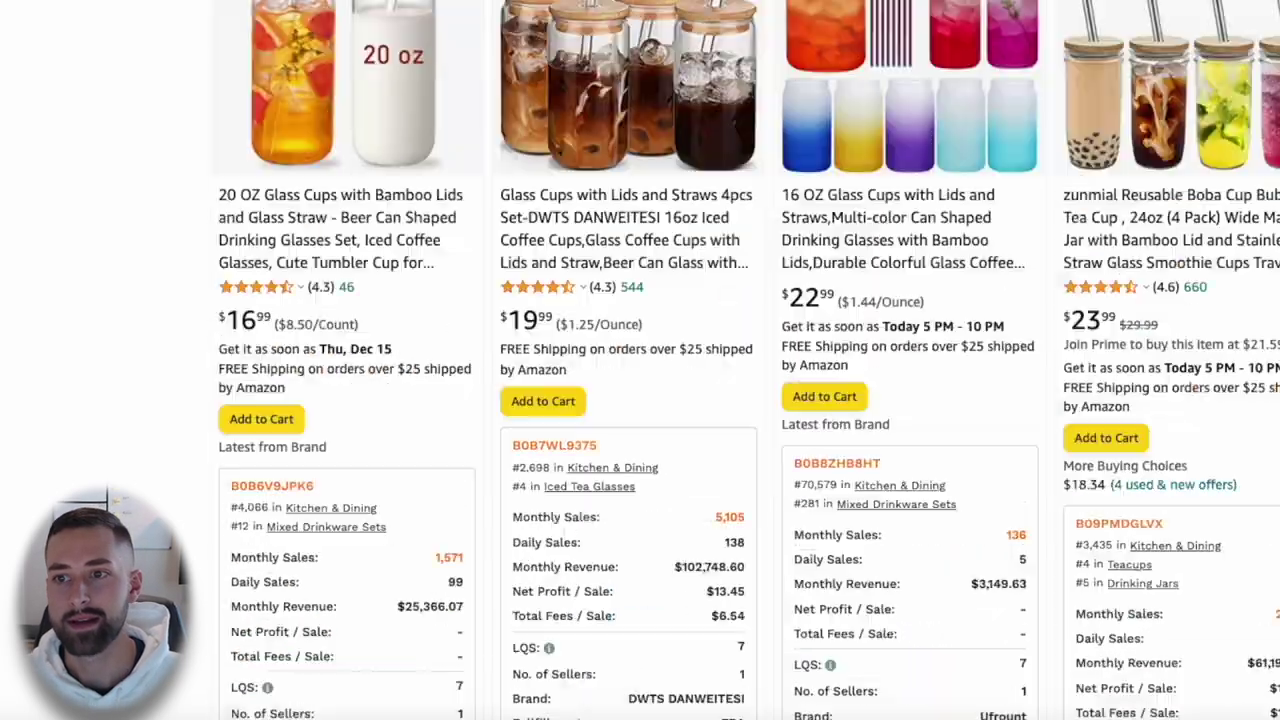
scroll(640, 360, down, 2)
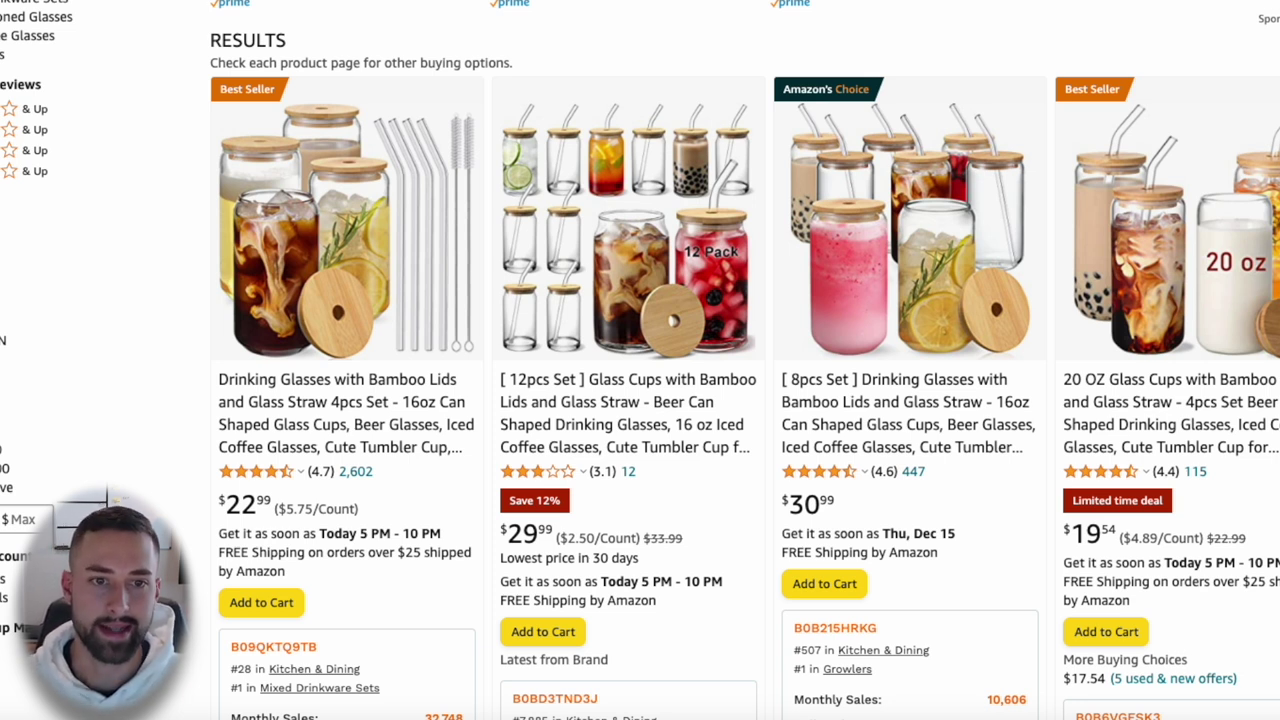
- Examine the Jungle Scout extension's product list for the Amazon search, comparing brands, prices, monthly and daily sales, and monthly revenue
scroll(640, 400, up, 3)
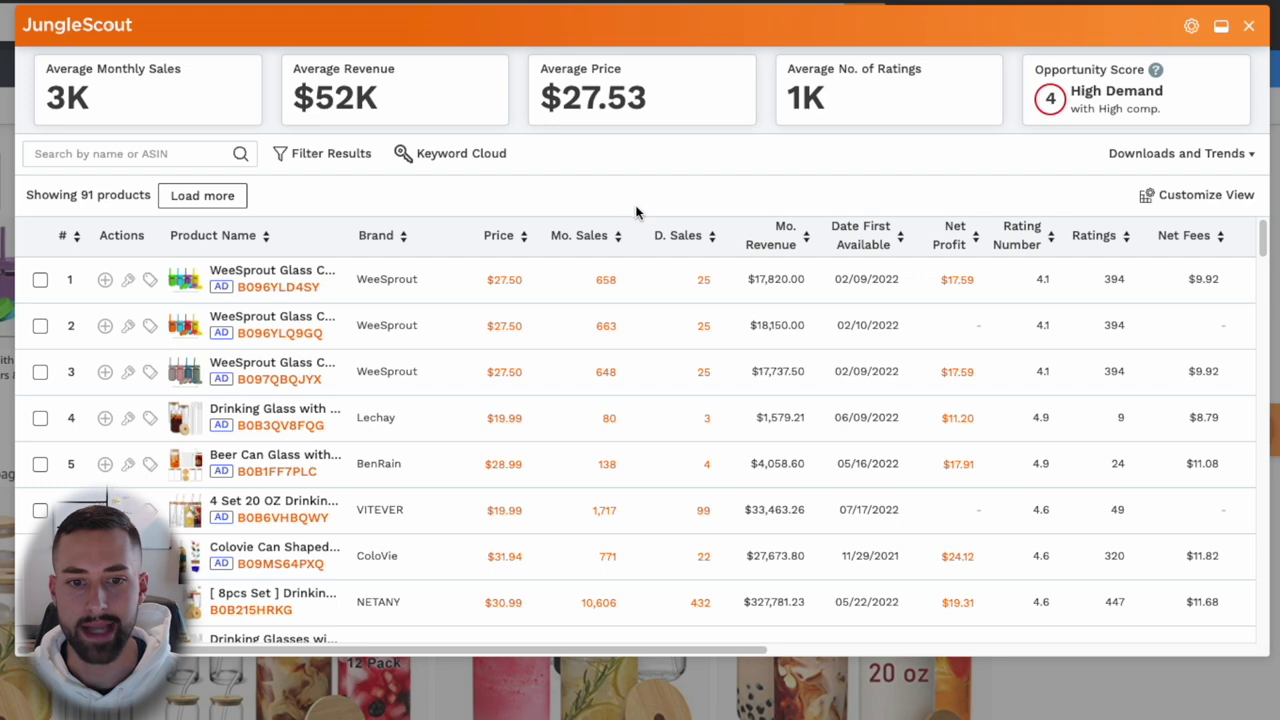
scroll(535, 377, down, 1)
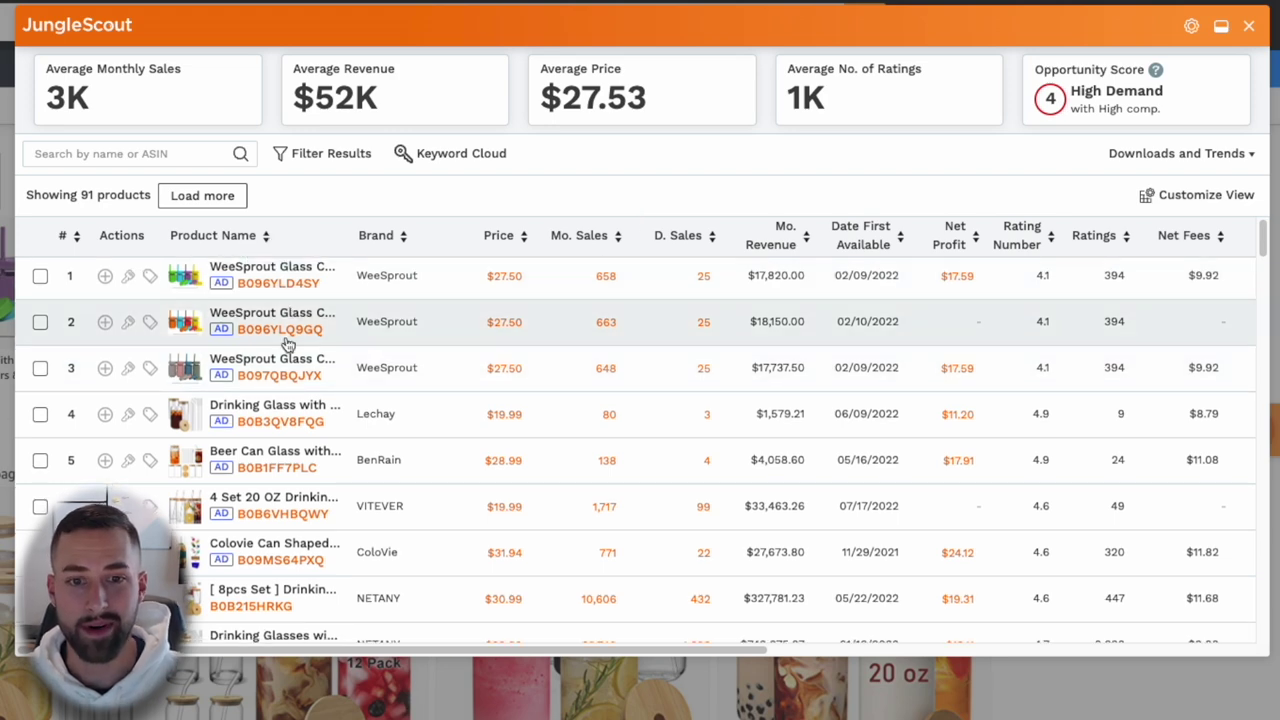
scroll(340, 450, down, 4)
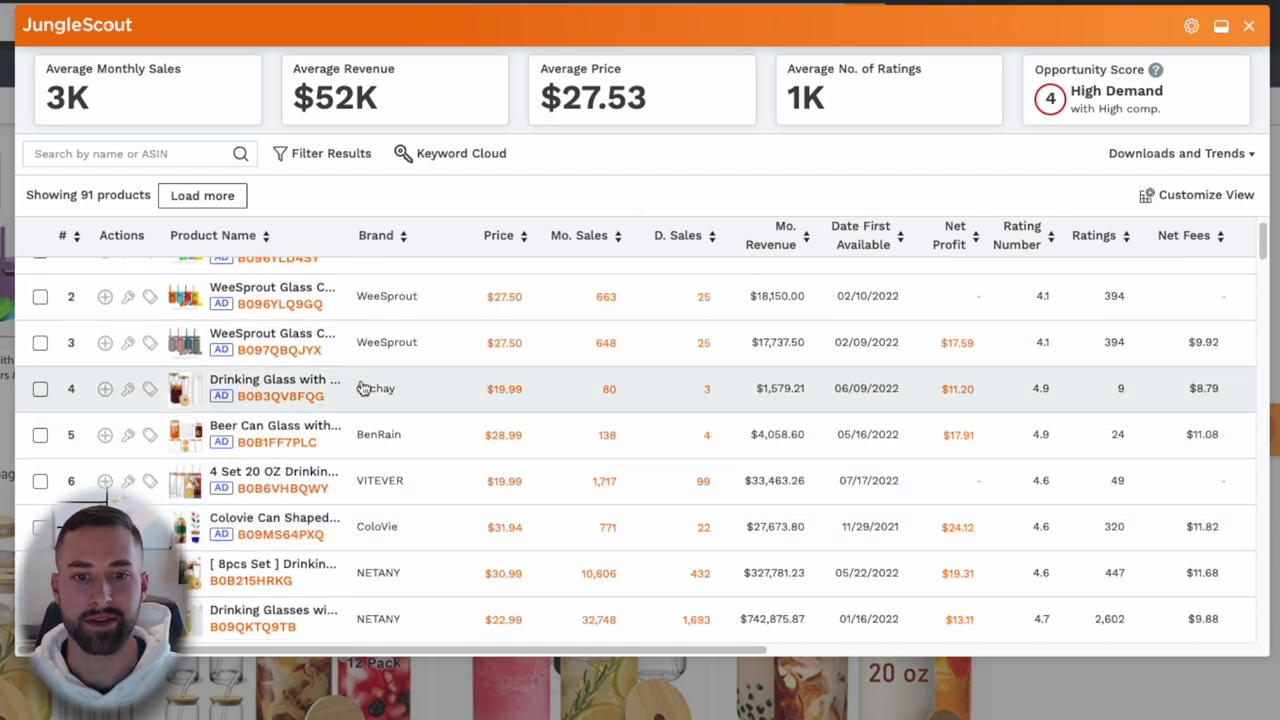
scroll(430, 380, down, 3)
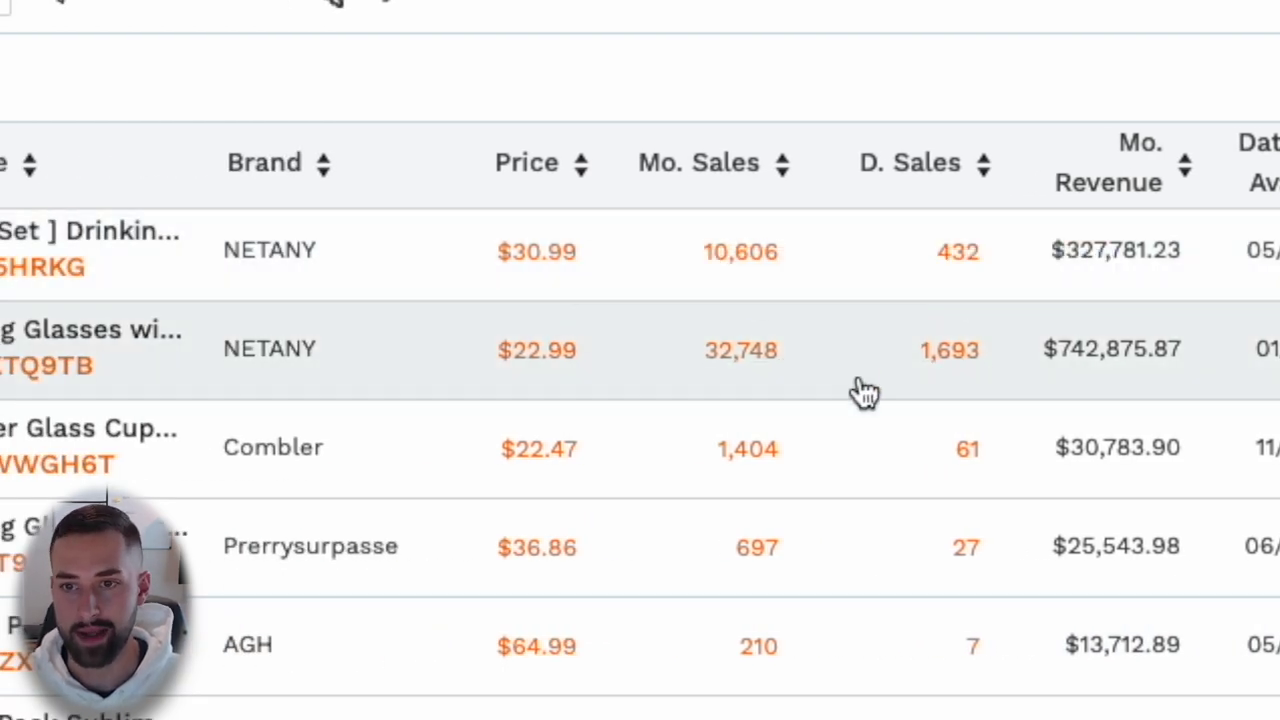
scroll(865, 400, down, 1)
scroll(800, 420, down, 3)
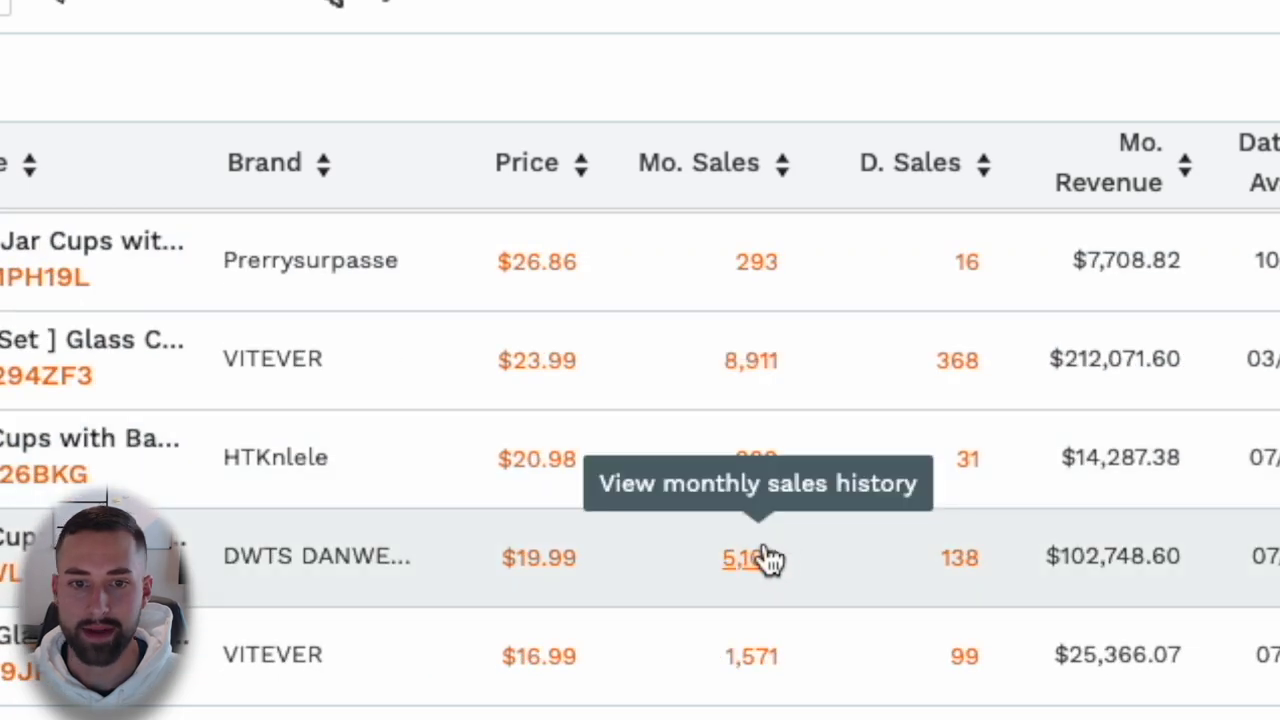
scroll(789, 663, down, 4)
scroll(790, 668, down, 4)
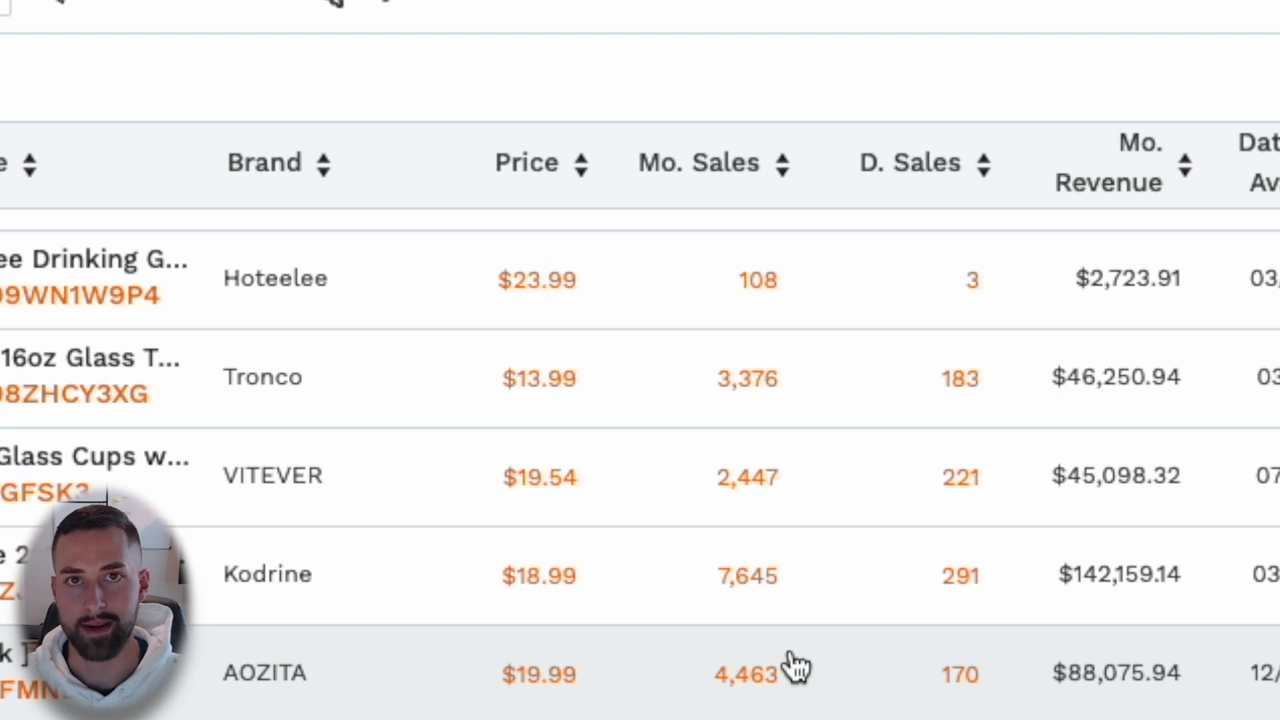
scroll(795, 667, down, 8)
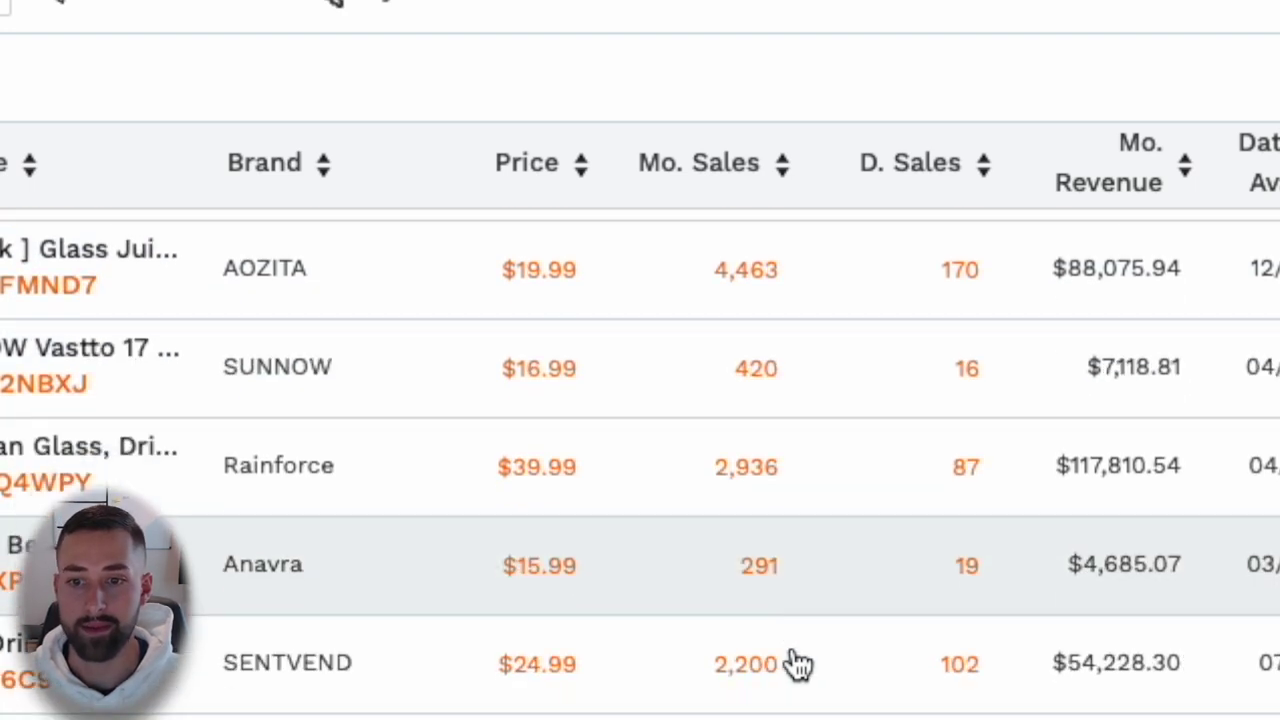
scroll(798, 665, down, 8)
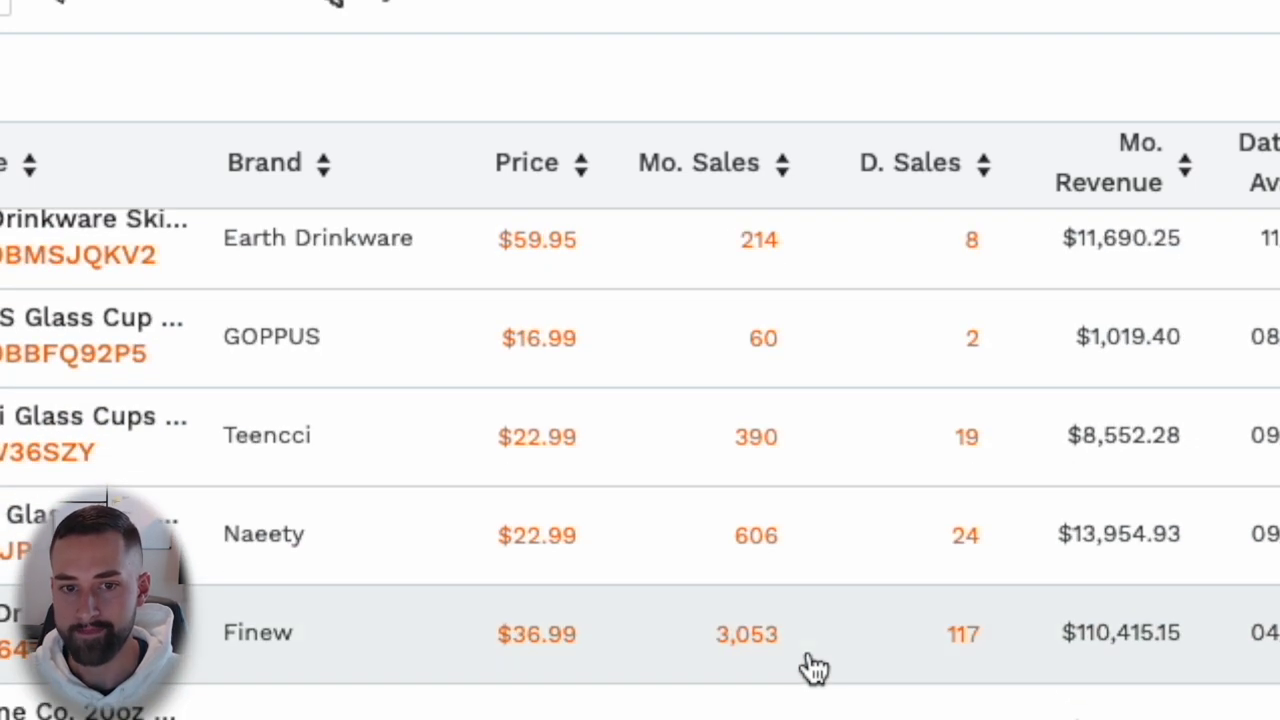
scroll(815, 668, up, 15)
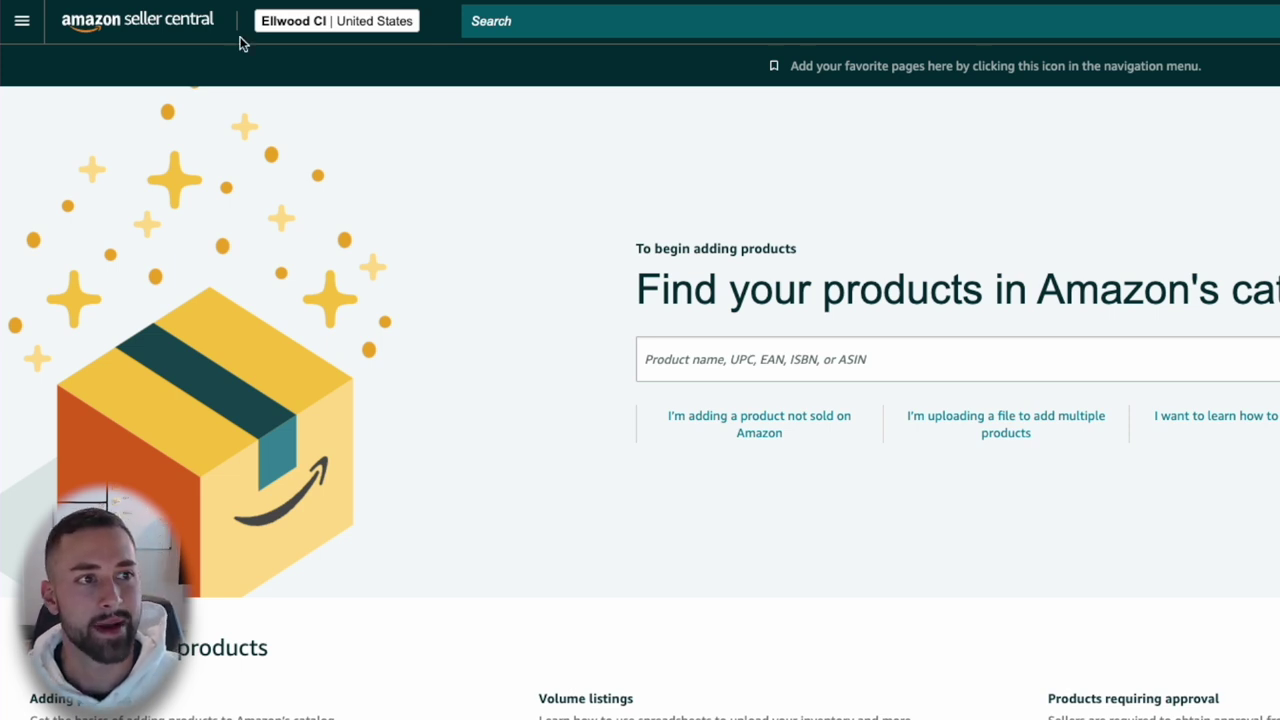
- Switch to Amazon Seller Central, view the Catalog options in the navigation and close them
click(22, 25)
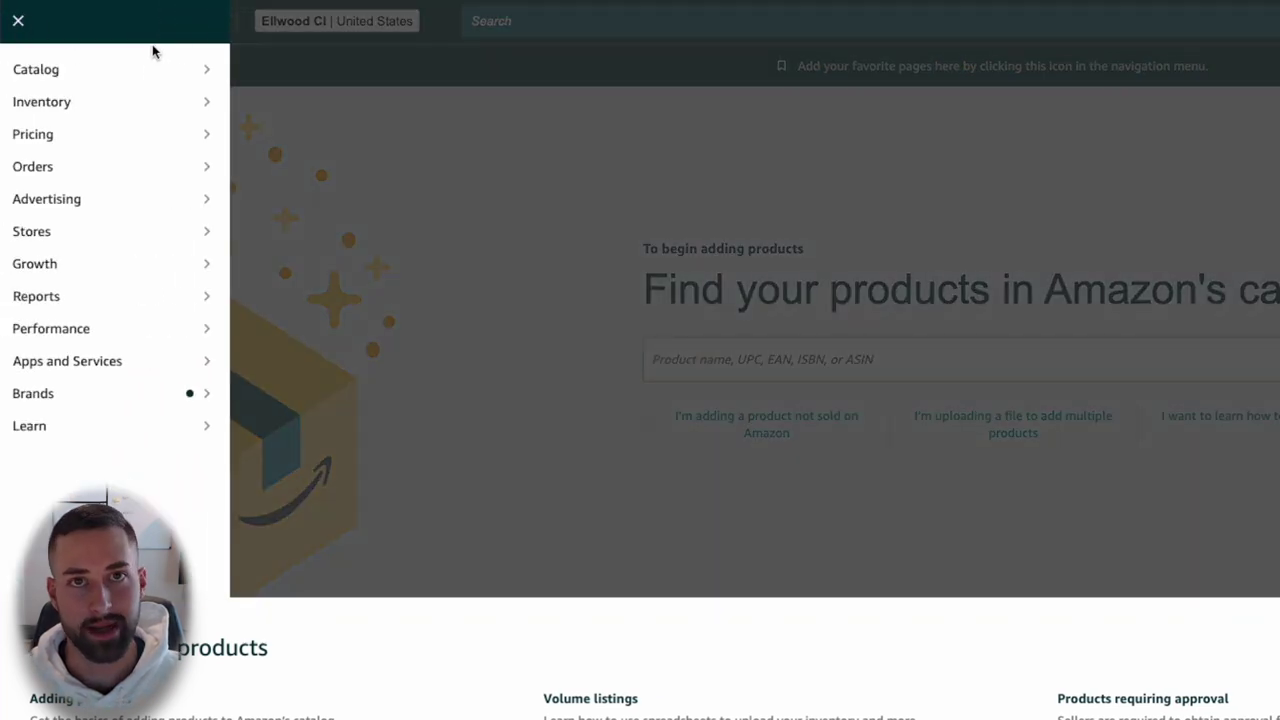
mouse_move(149, 62)
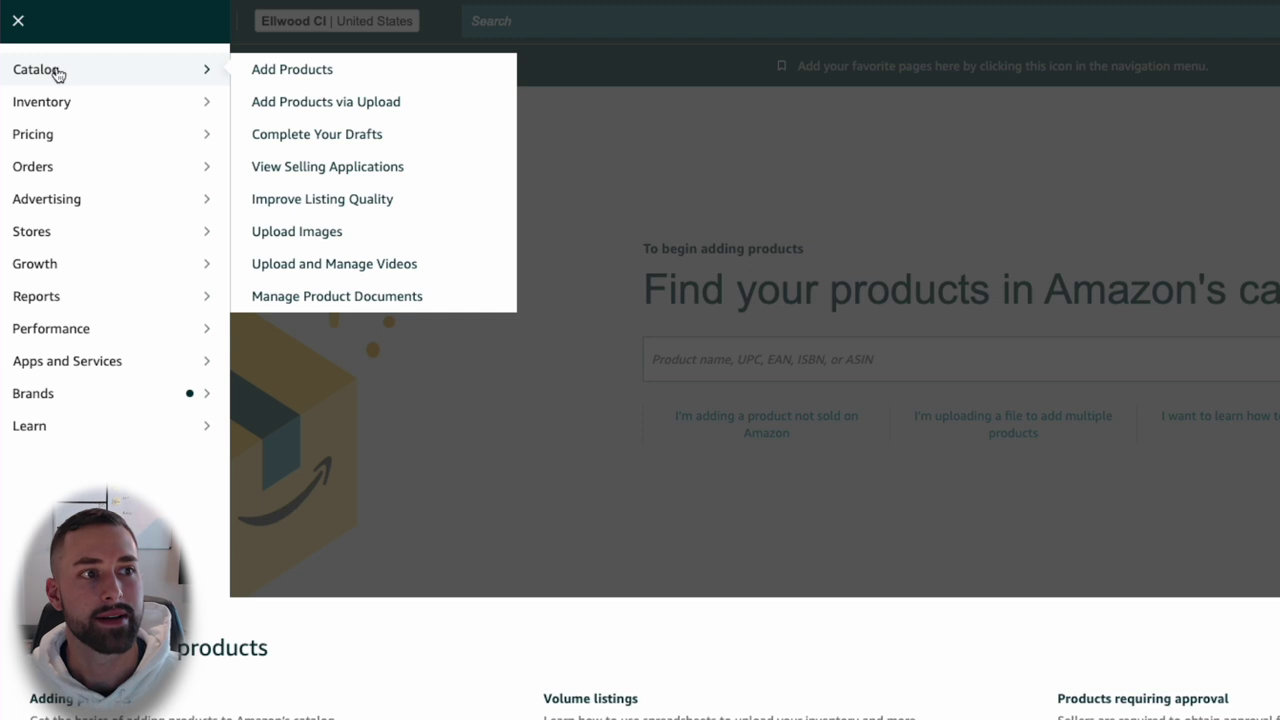
click(760, 175)
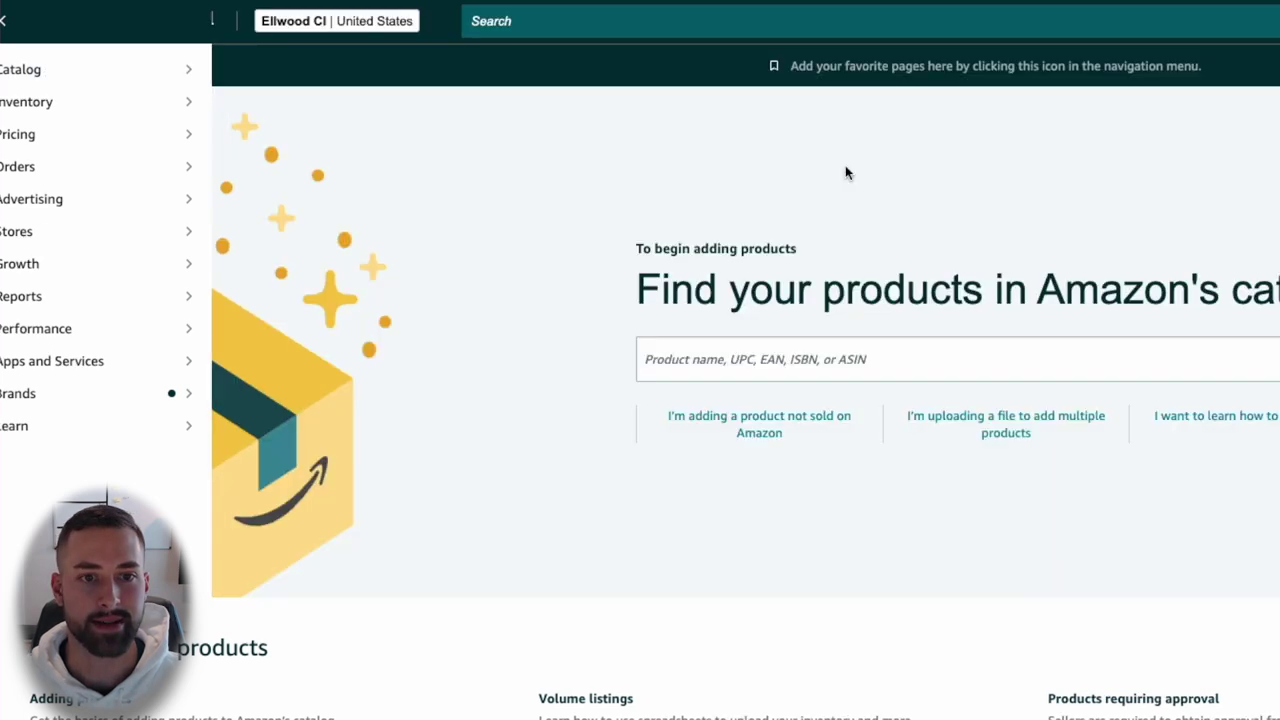
- Search the Seller Central product catalog for "Glass Cups With Lids And Straws", copying the niche name from Jungle Scout
click(837, 362)
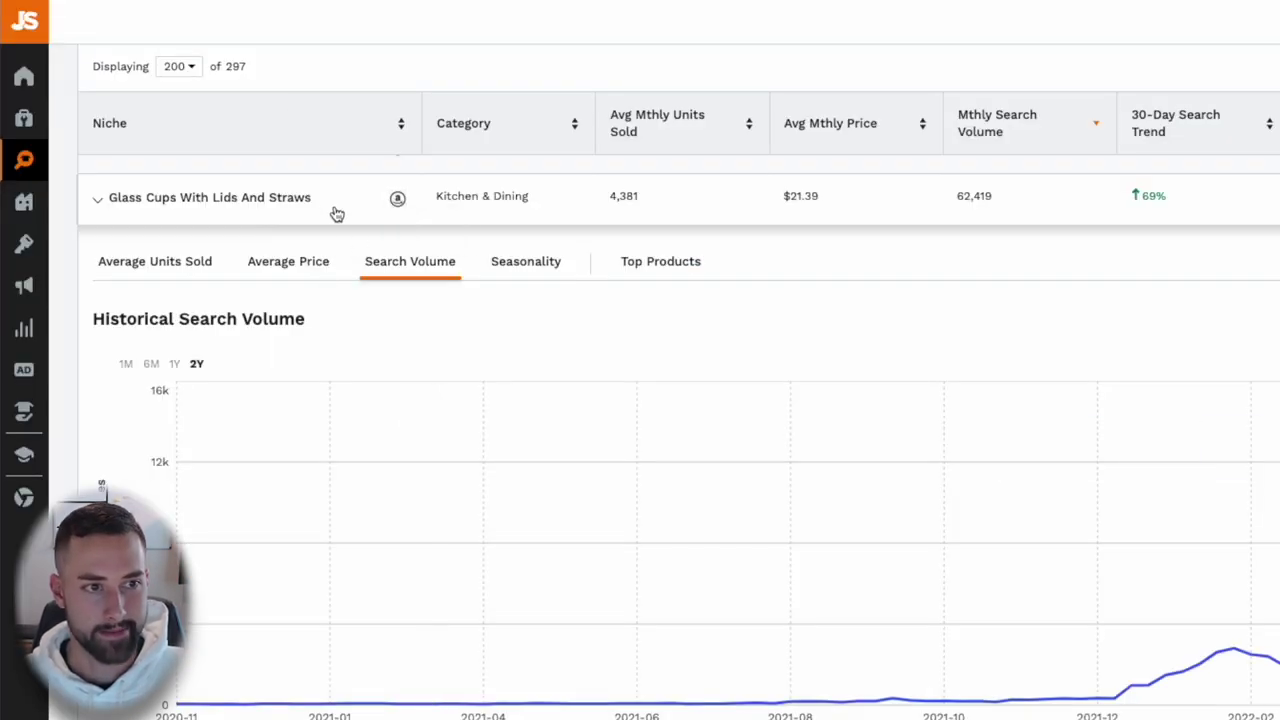
drag(320, 206, 105, 198)
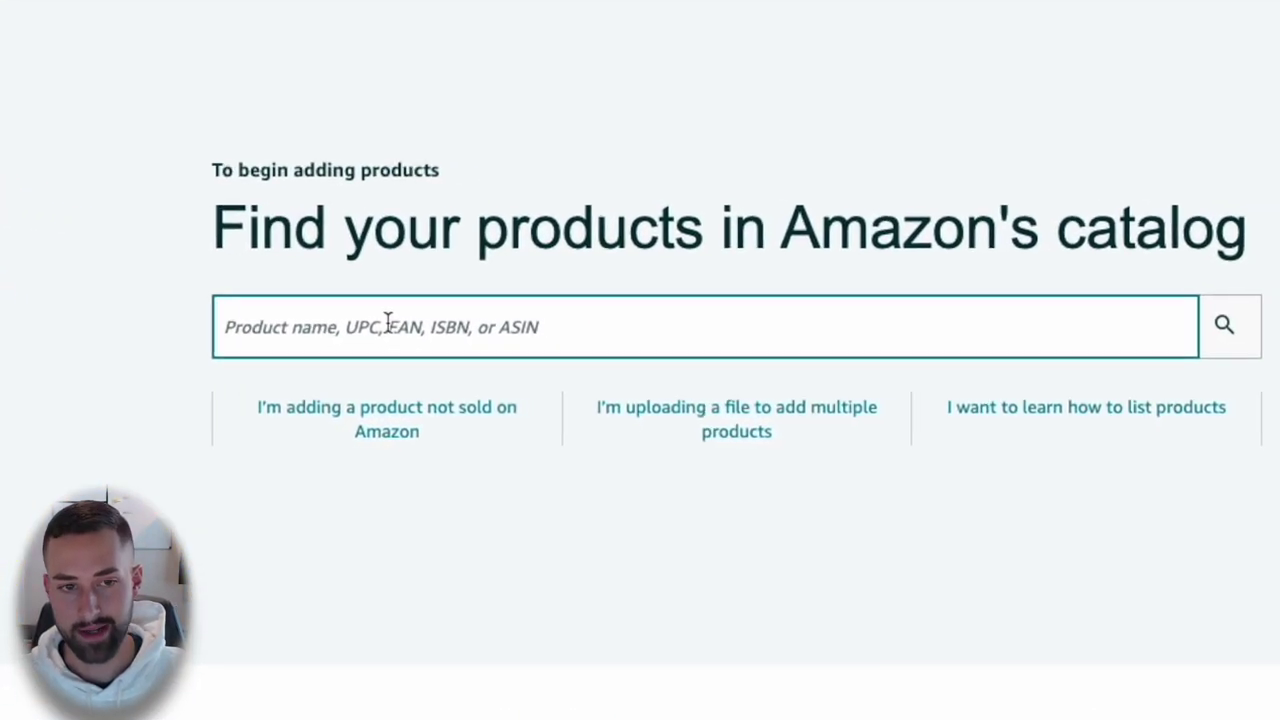
text(Glass Cups With Lids And Straws)
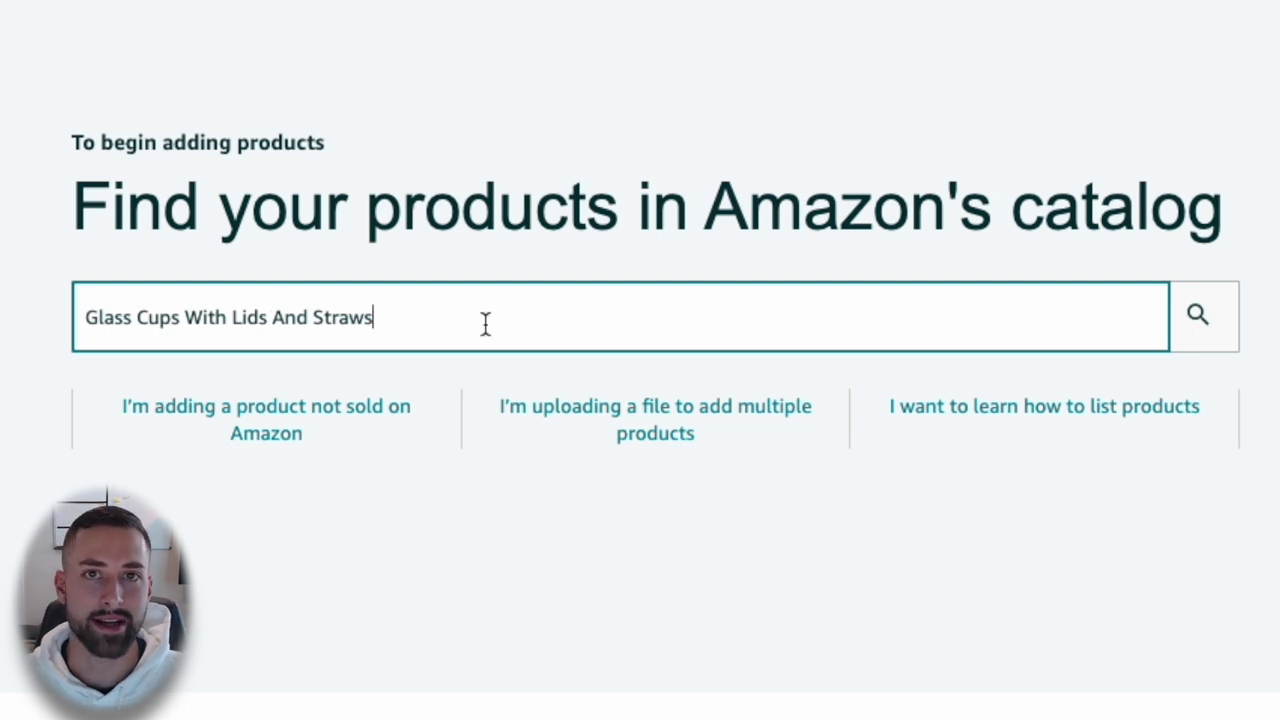
click(1200, 318)
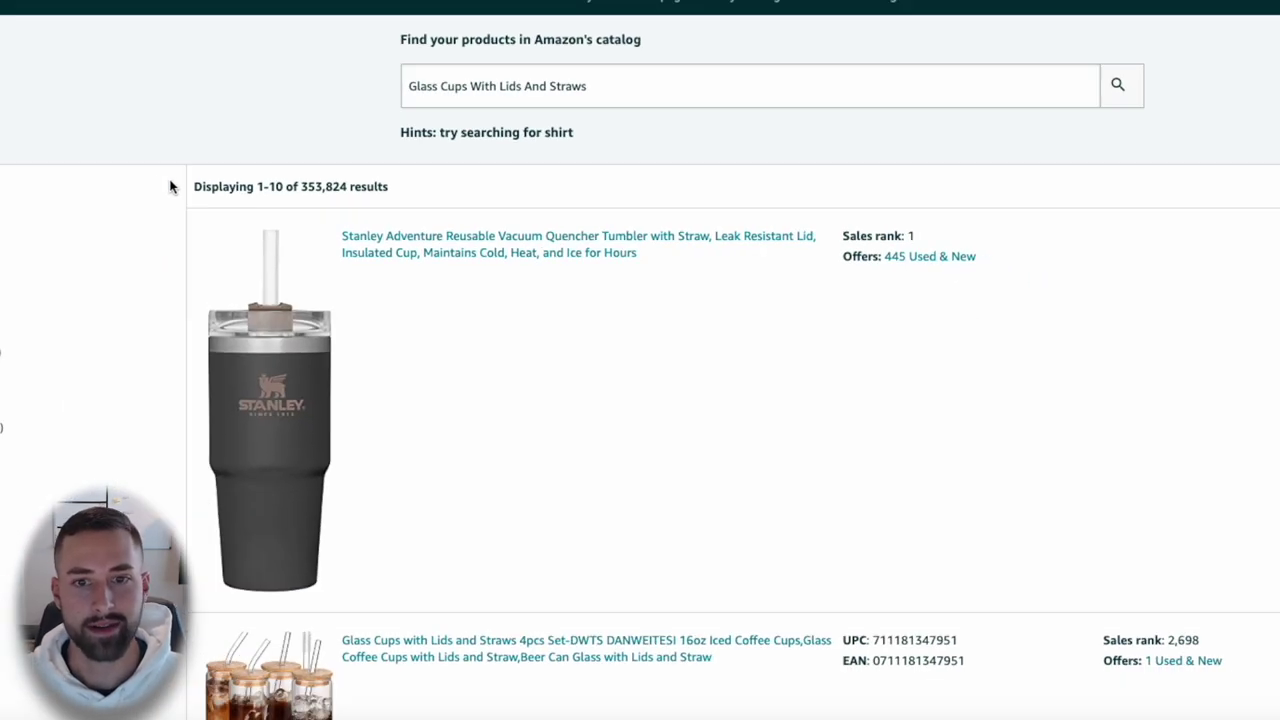
- Look through the catalog results and show the selling limitations of the DWTS DANWEITESI 16oz glass cups 4pcs set
scroll(1152, 240, down, 5)
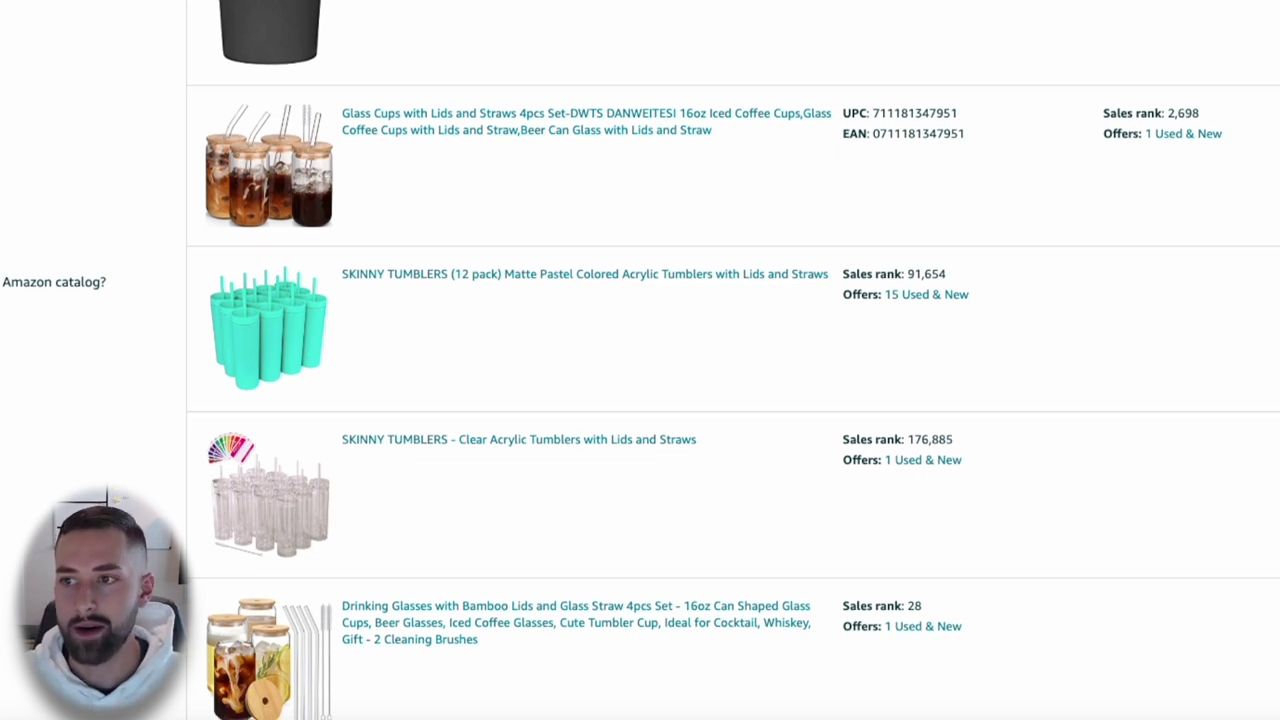
scroll(700, 360, down, 4)
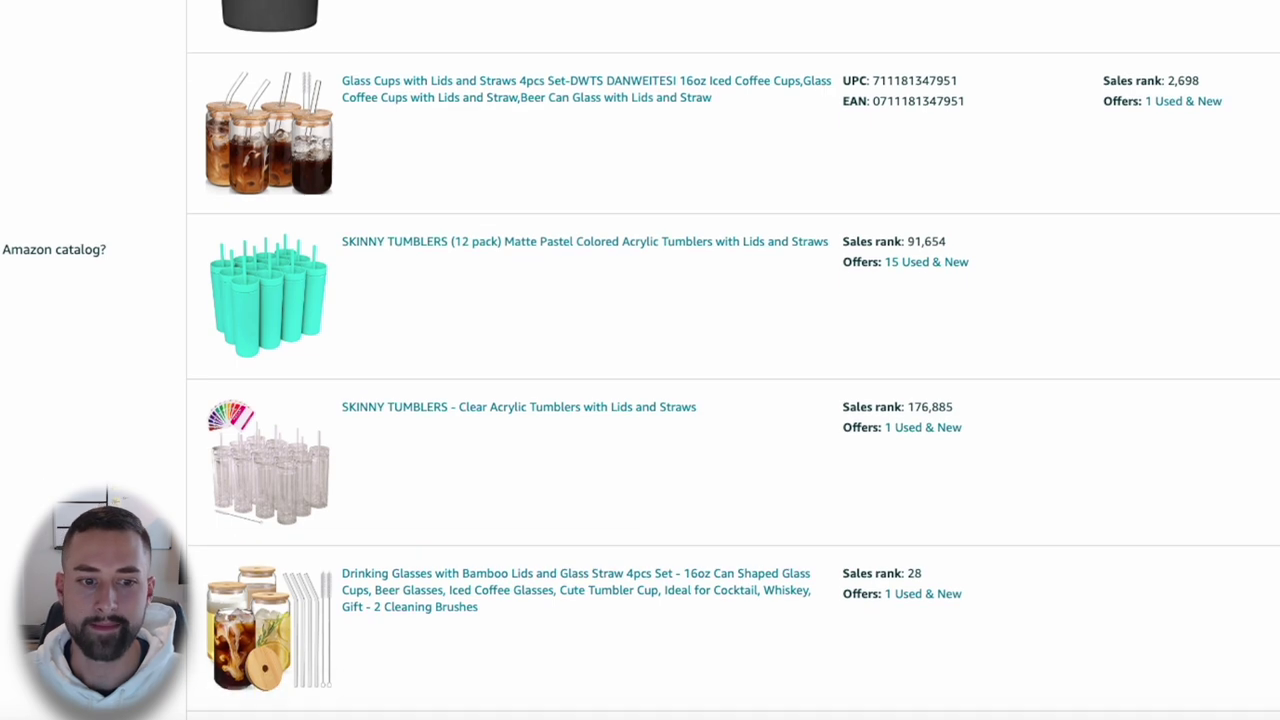
scroll(700, 360, up, 6)
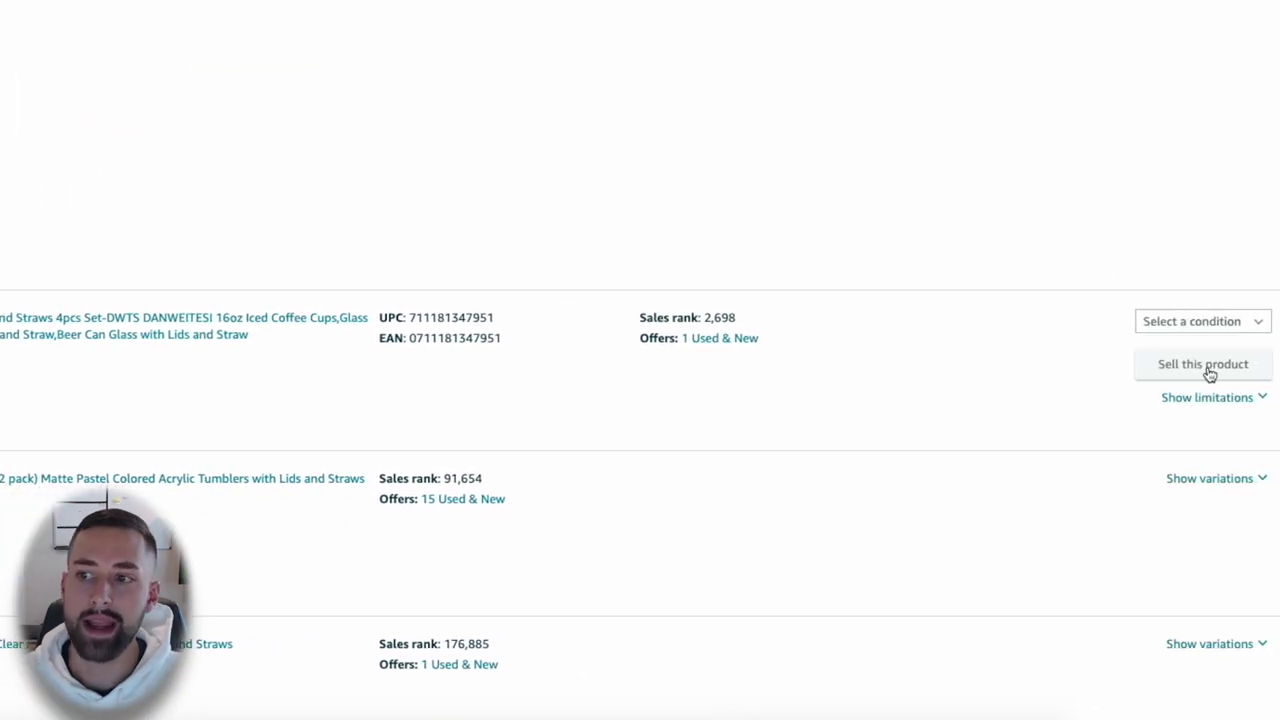
click(1187, 405)
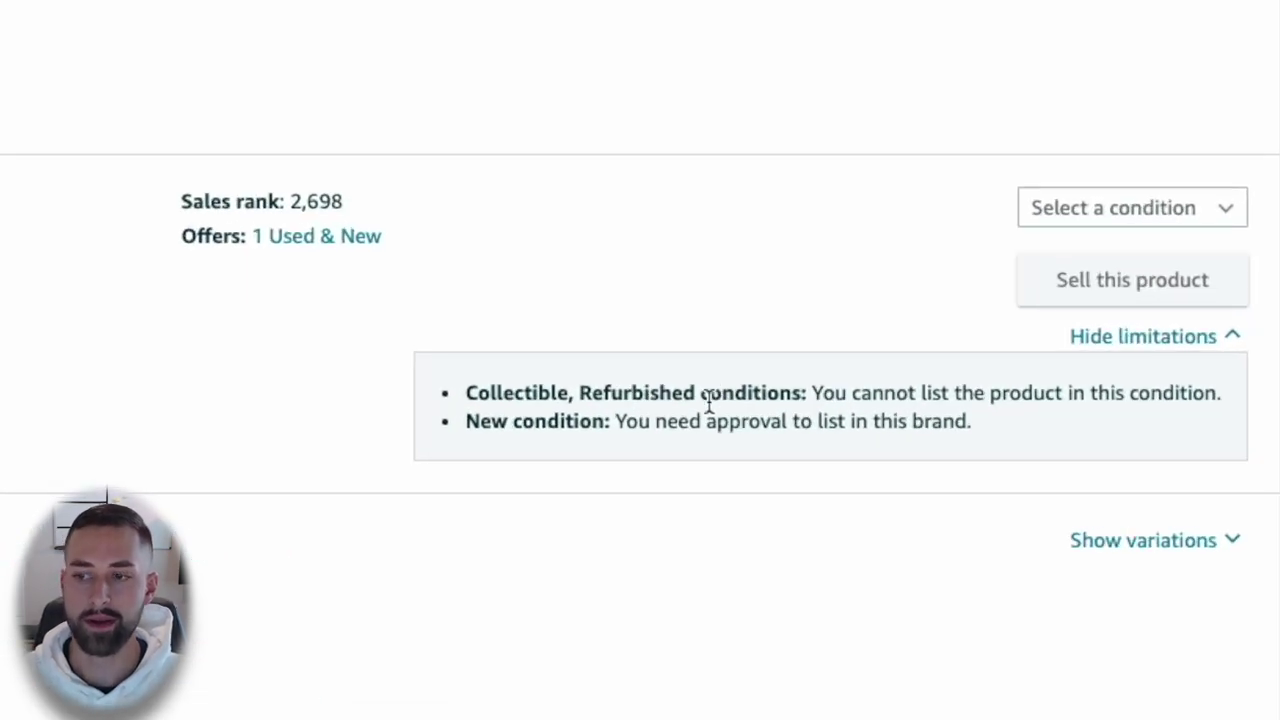
triple_click(709, 418)
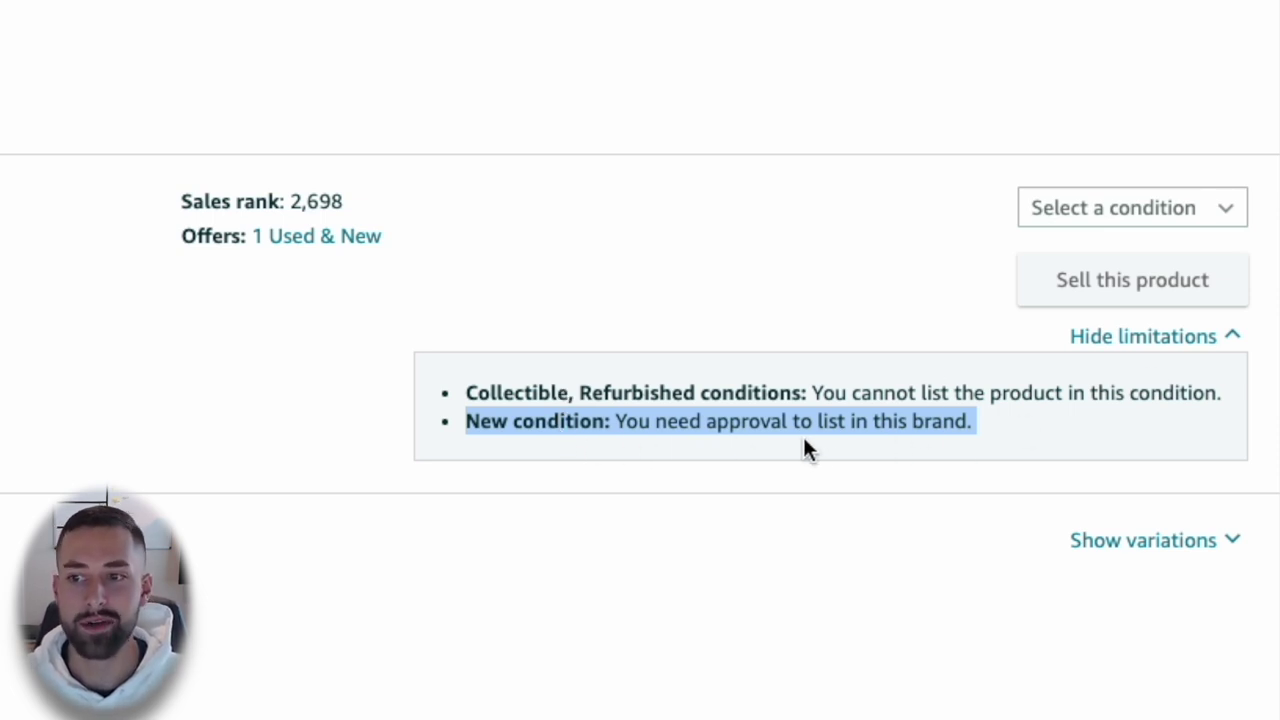
click(889, 429)
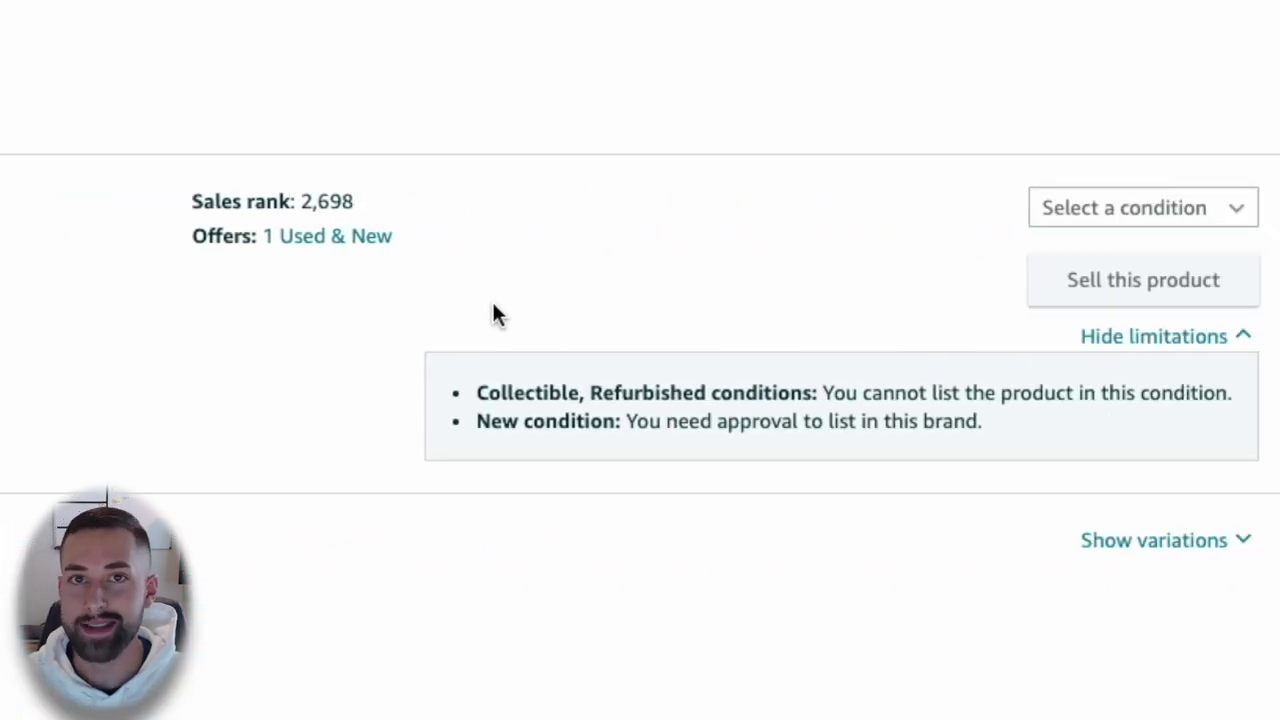
- Highlight the New condition limitation of the DWTS DANWEITESI glass cups set and choose New as its selling condition
triple_click(630, 421)
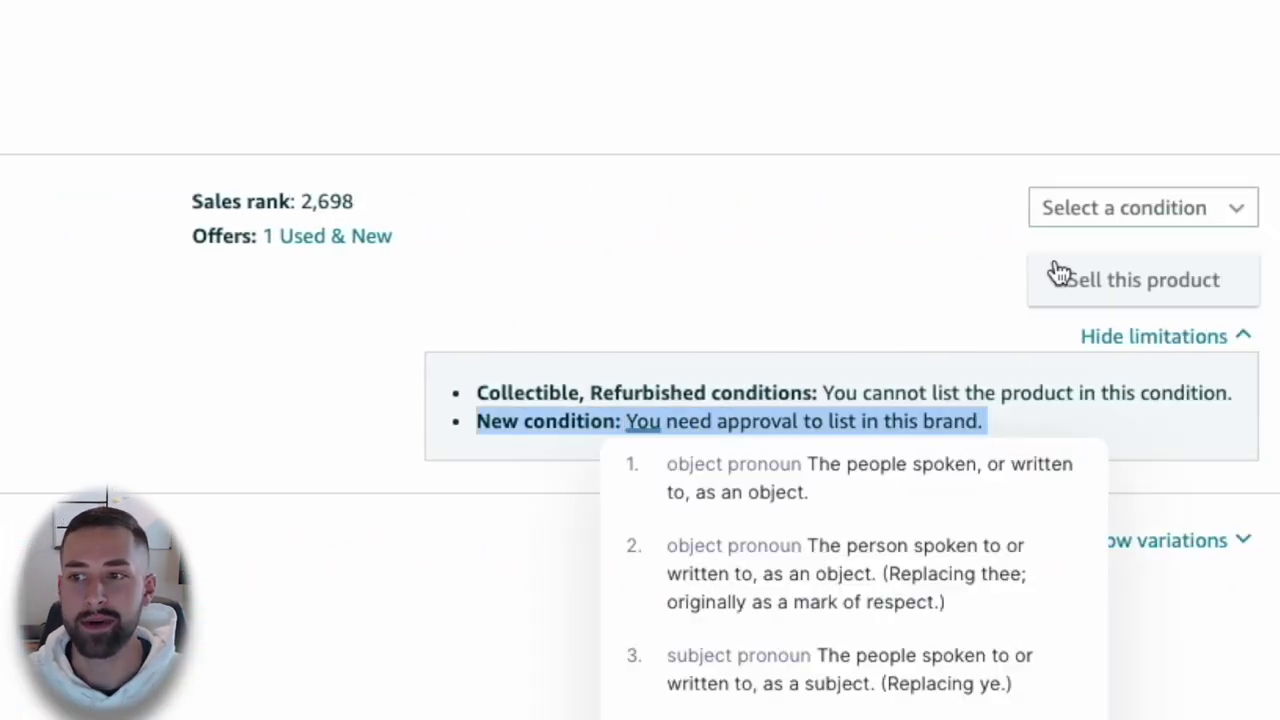
click(1108, 220)
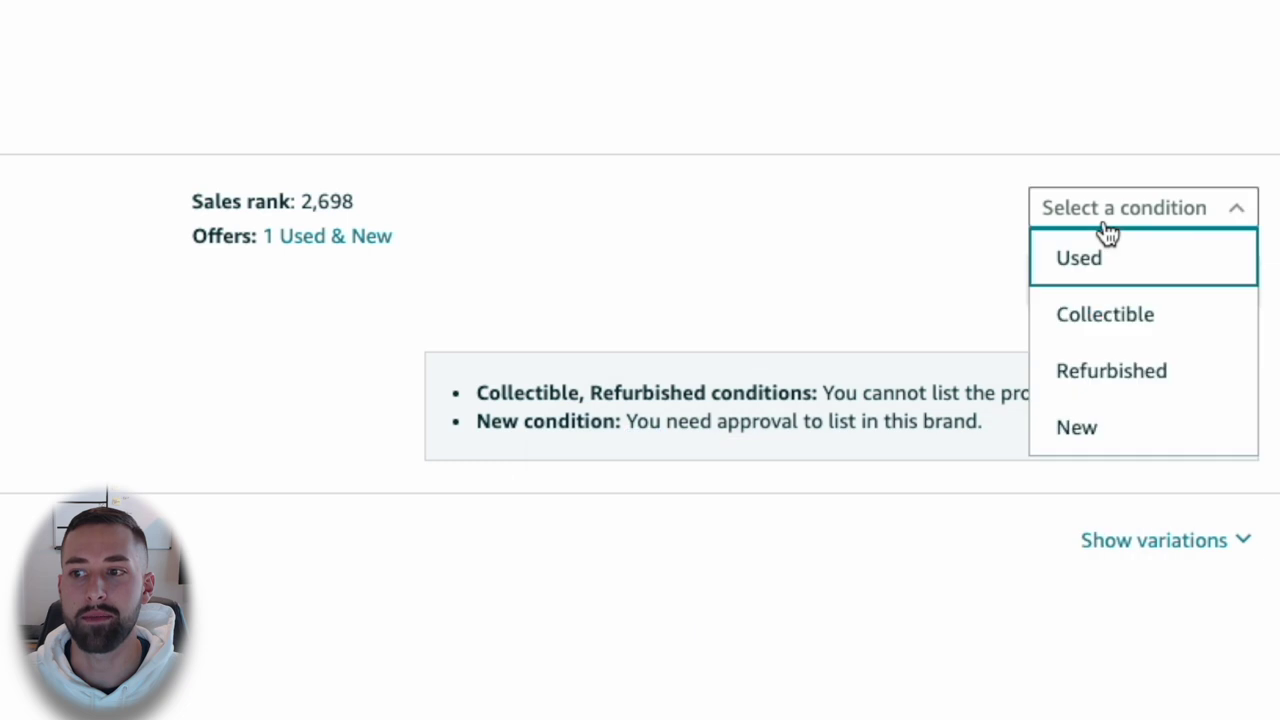
click(1108, 440)
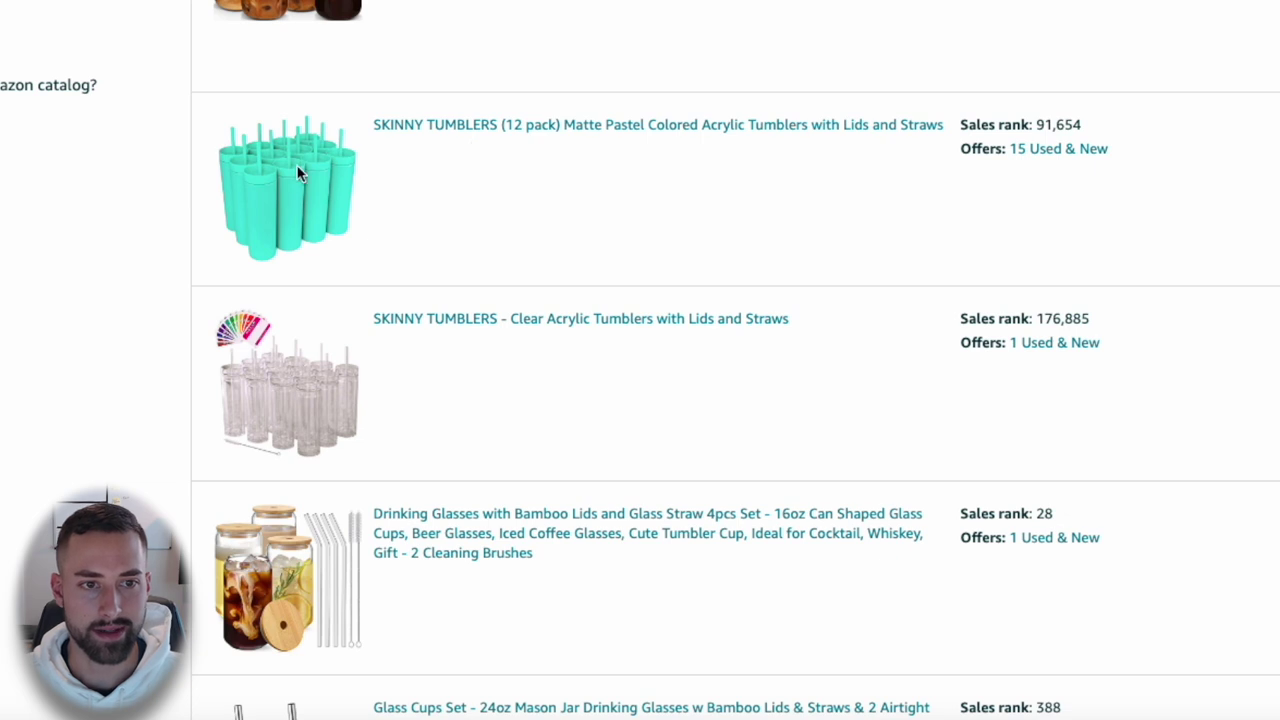
- Expand the variations of the SKINNY TUMBLERS clear acrylic tumblers with lids and straws and look through them
scroll(460, 162, down, 2)
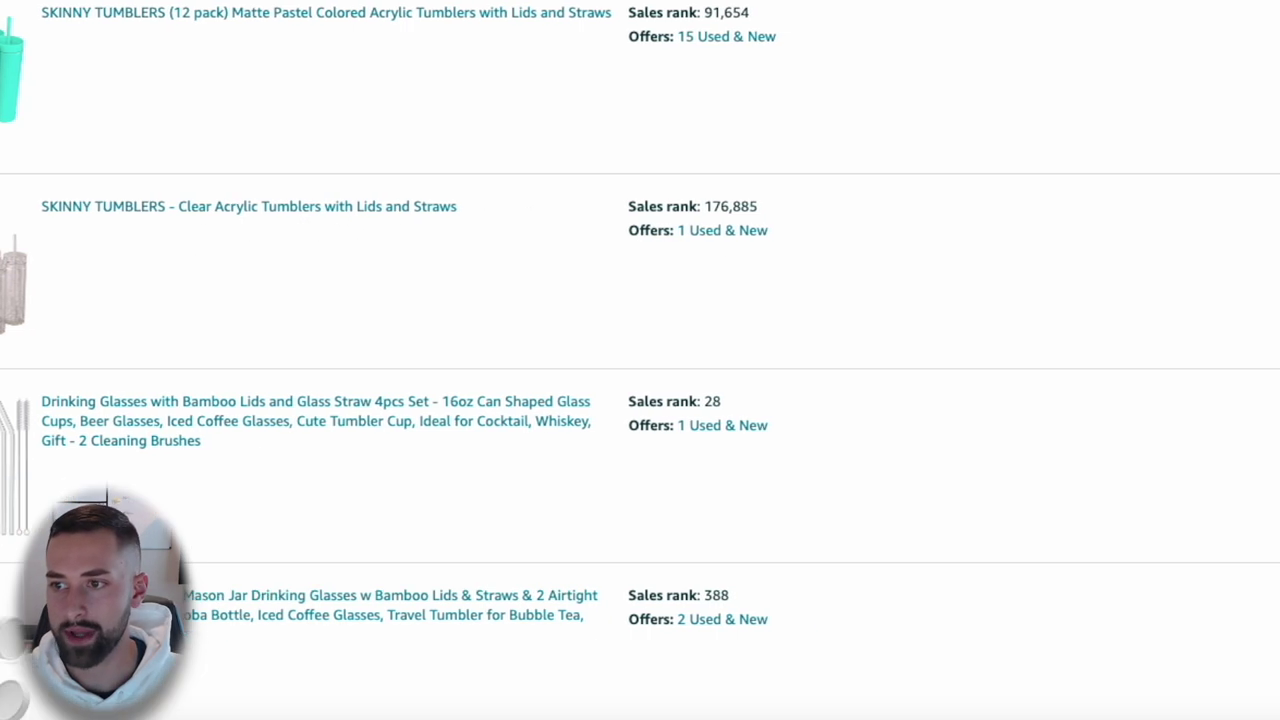
click(1167, 216)
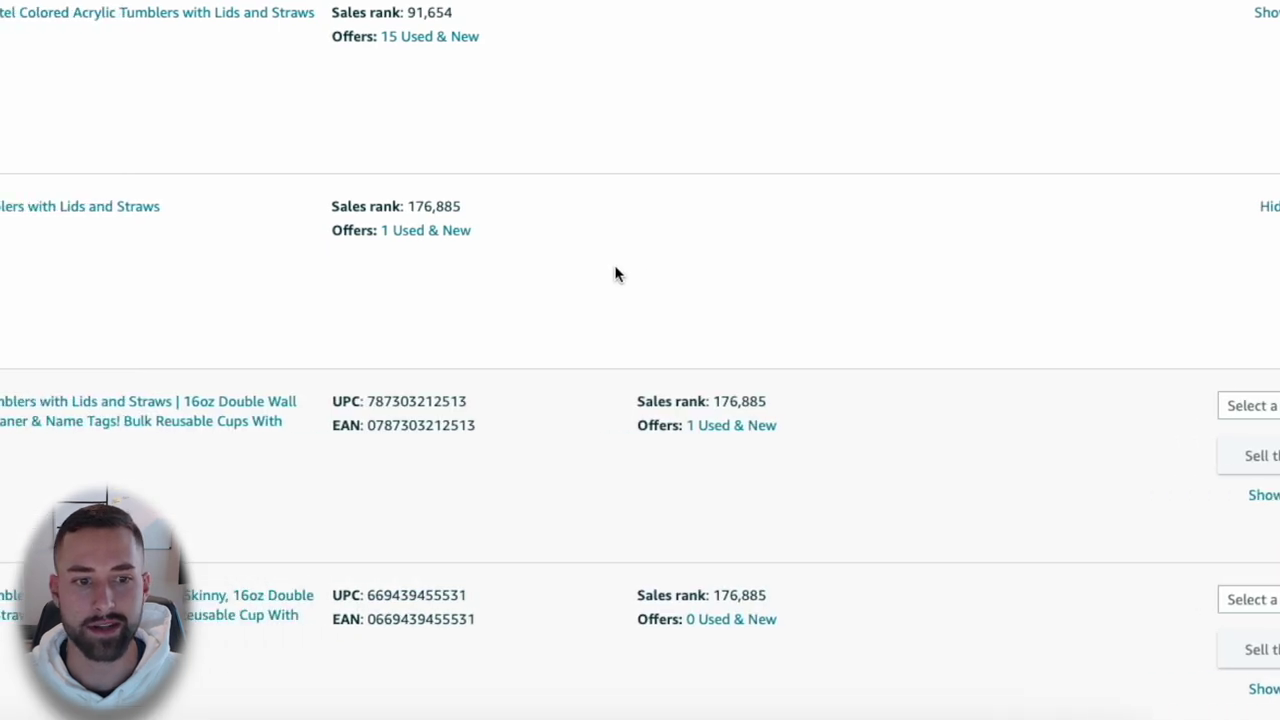
scroll(947, 274, down, 4)
scroll(945, 274, up, 3)
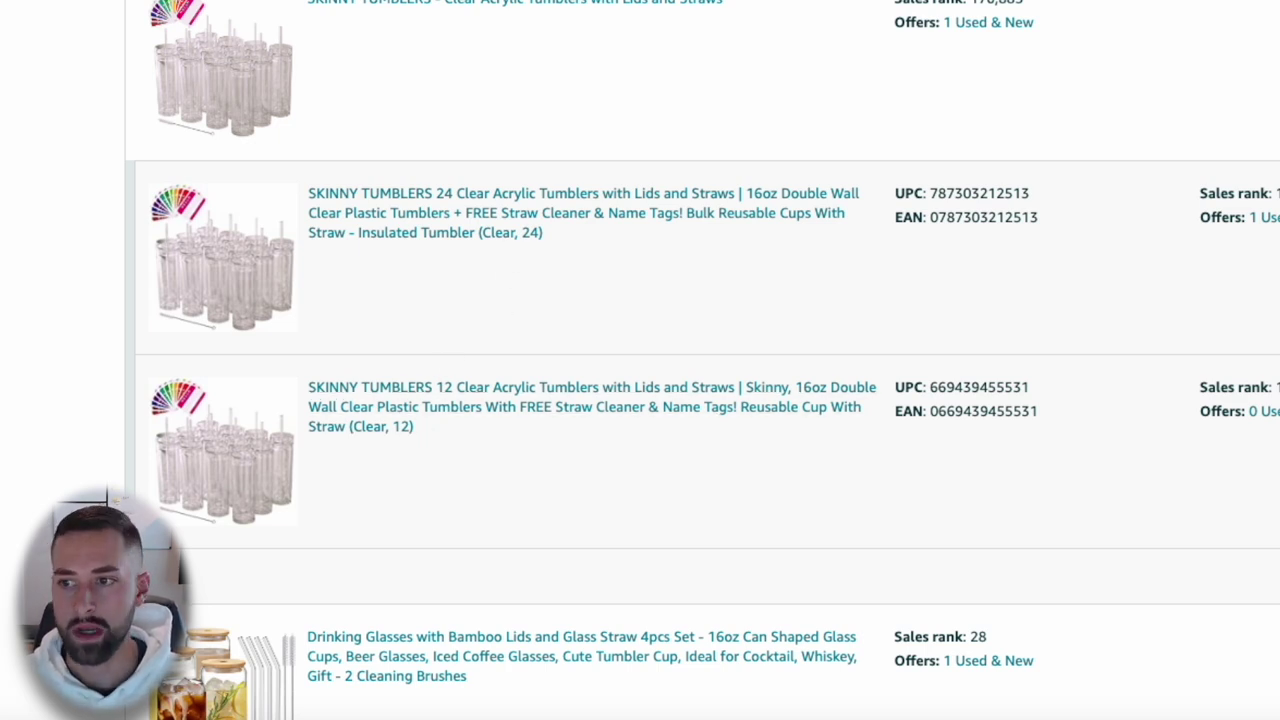
- Show the selling limitations of the 24-pack and 12-pack clear SKINNY TUMBLERS variations and highlight the 24-pack's limitation text
click(1174, 286)
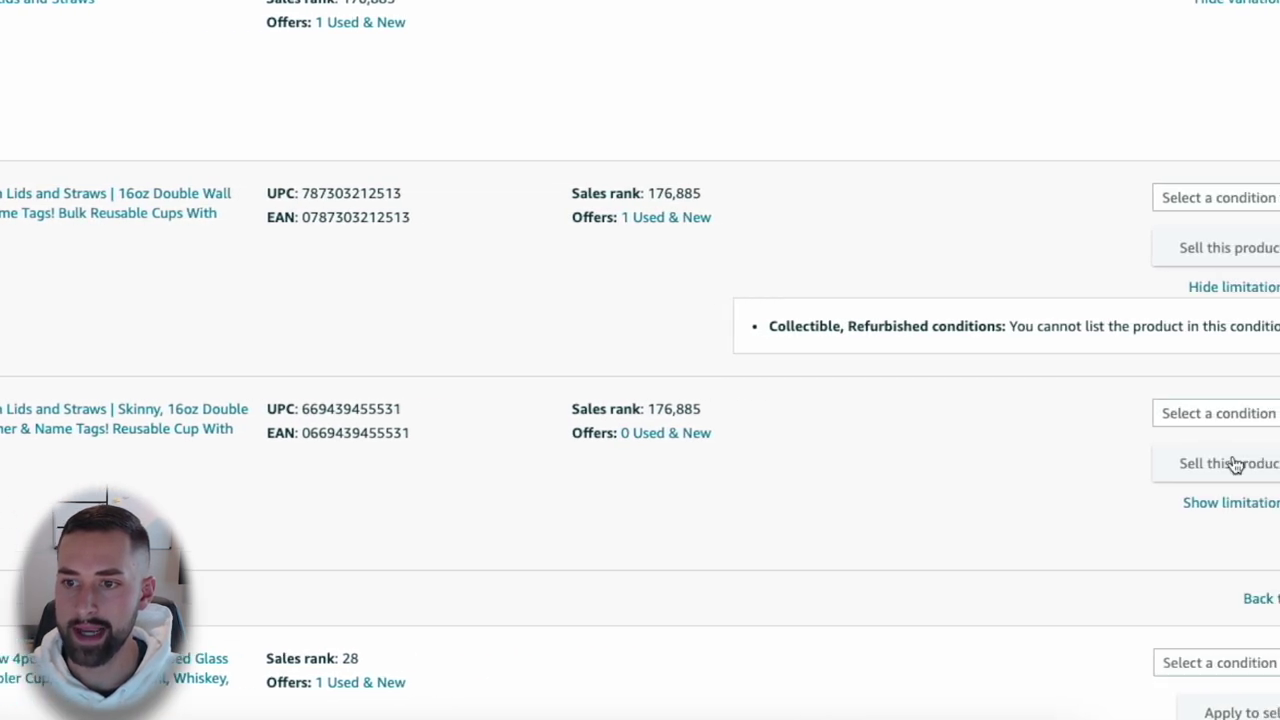
click(1172, 503)
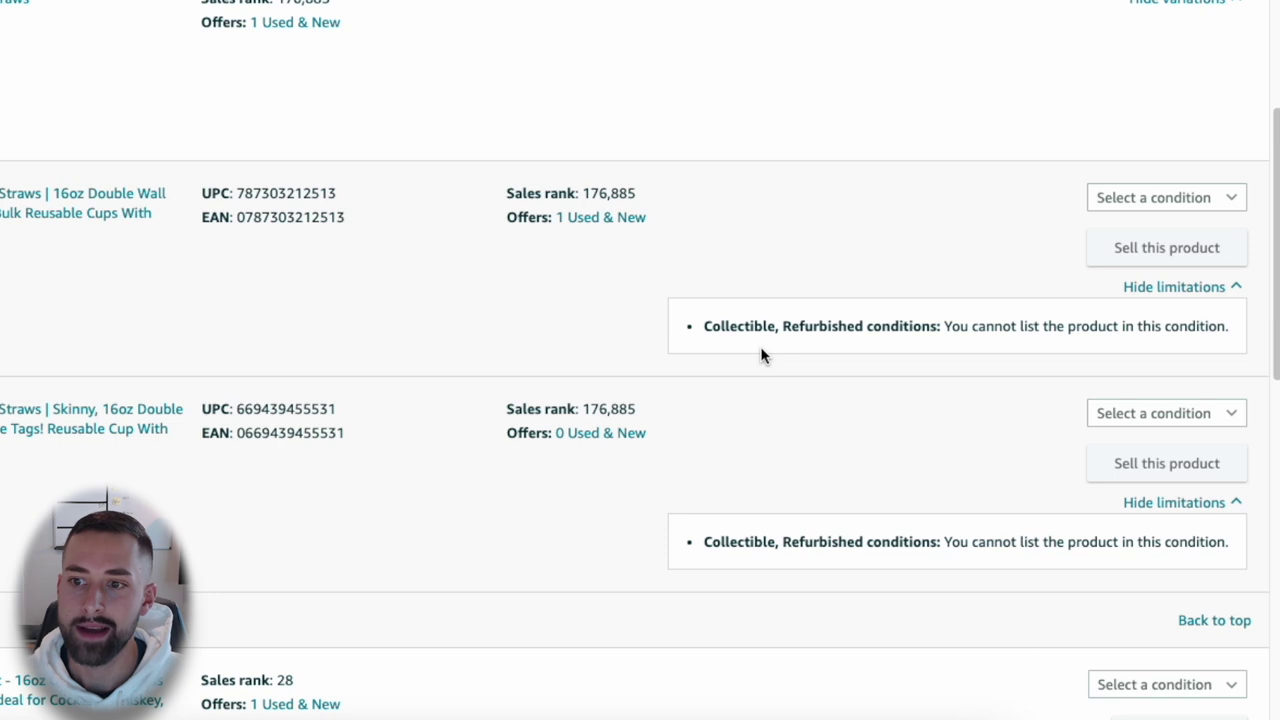
triple_click(819, 330)
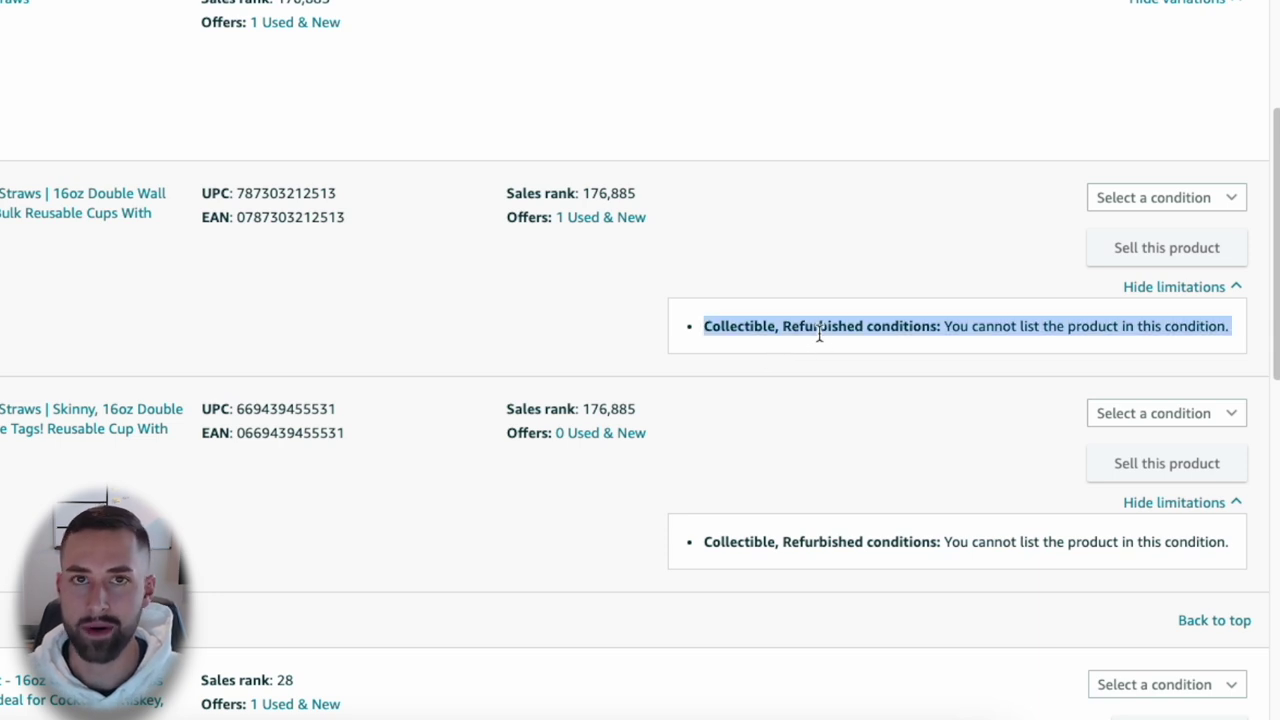
click(819, 334)
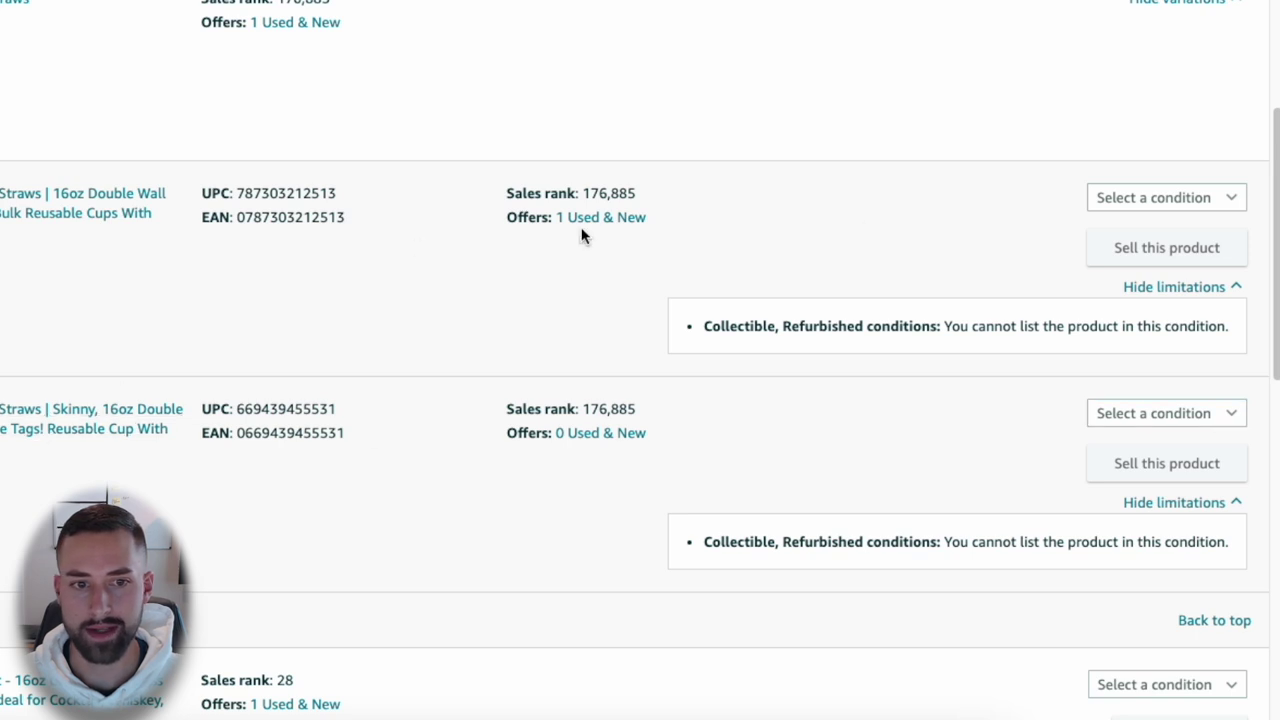
- Set the selling condition to New for both the 24-pack and 12-pack clear SKINNY TUMBLERS variations
click(1200, 206)
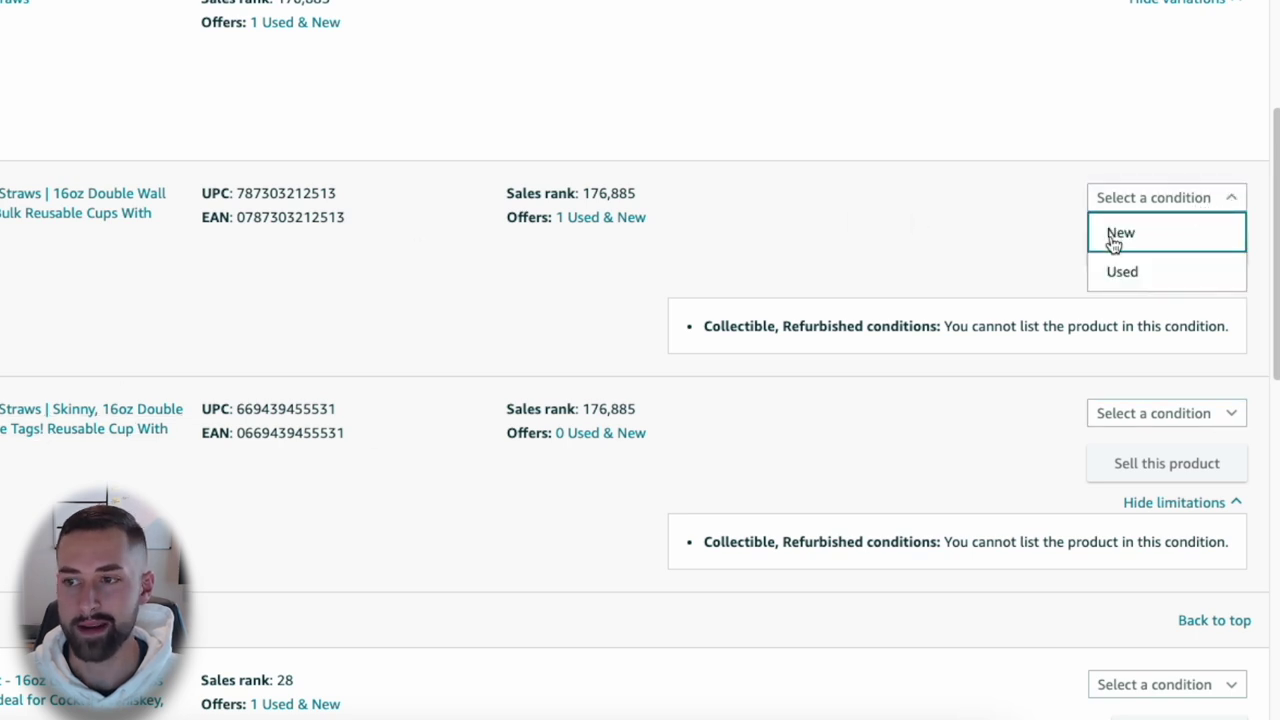
click(1113, 236)
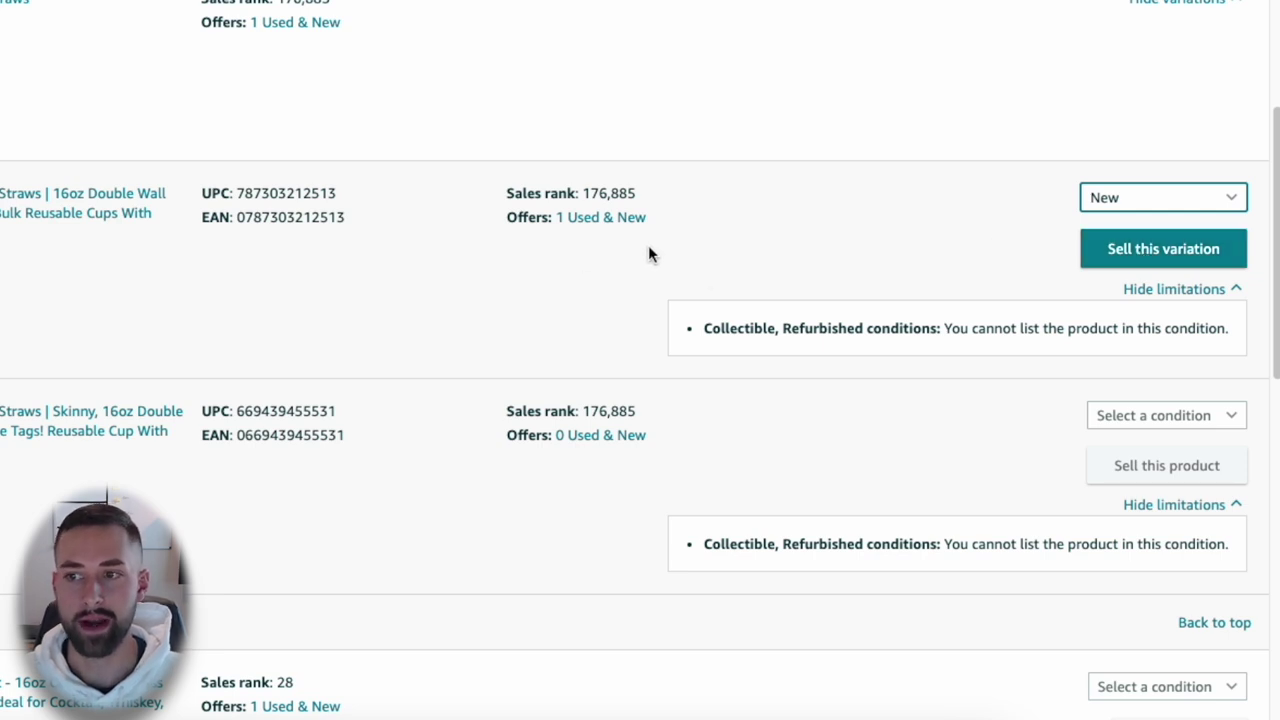
click(1106, 422)
click(1117, 450)
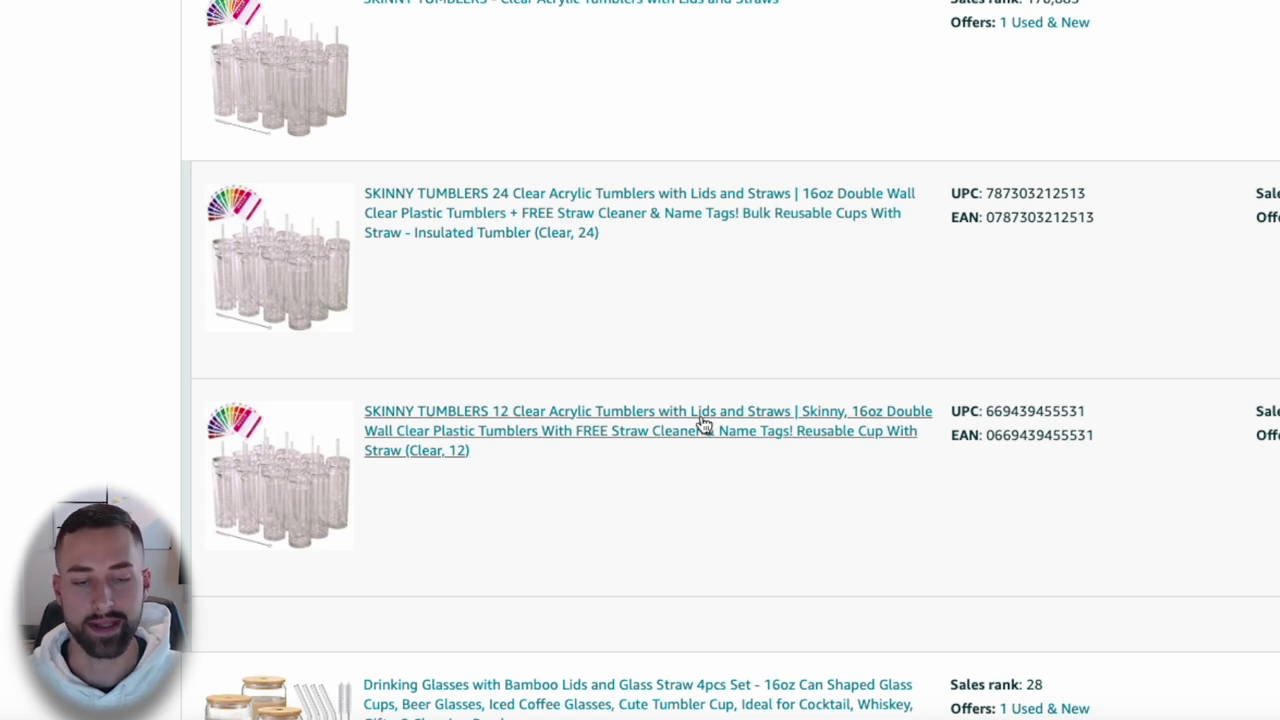
- Open the 24-pack clear SKINNY TUMBLERS listing on Amazon, highlight its monthly sales figure and check its customer rating
click(640, 213)
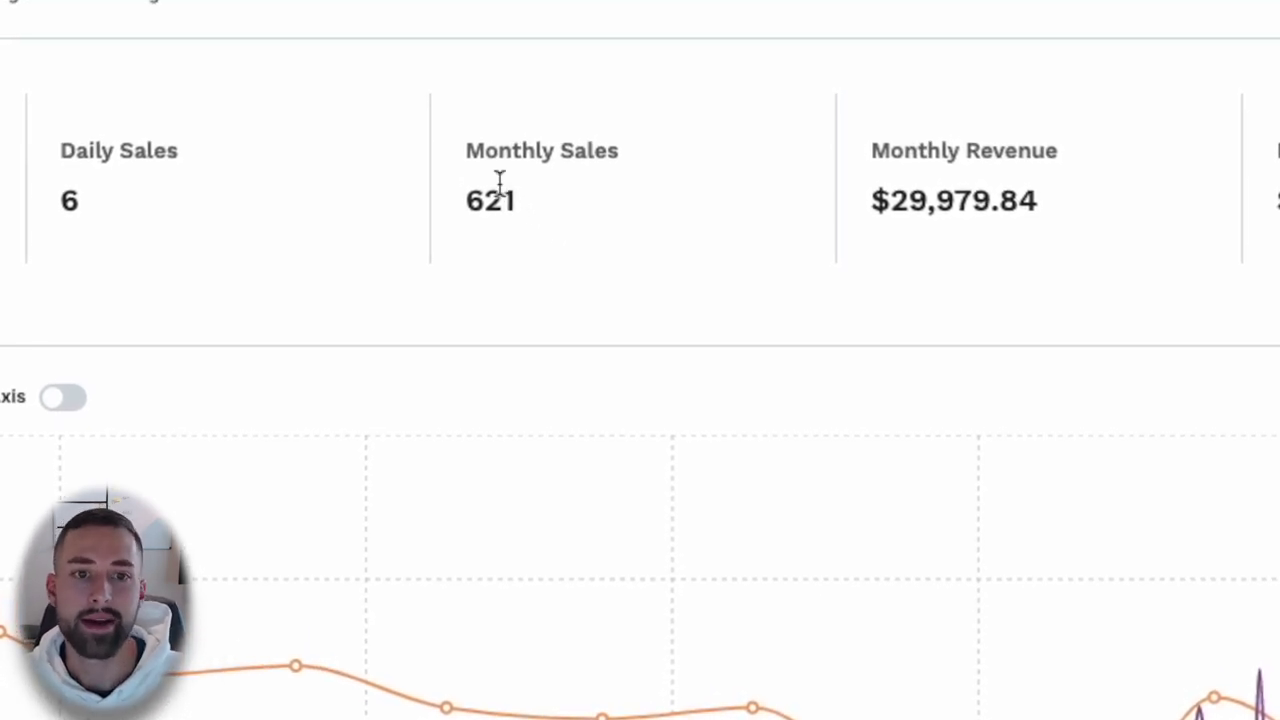
double_click(493, 212)
click(555, 240)
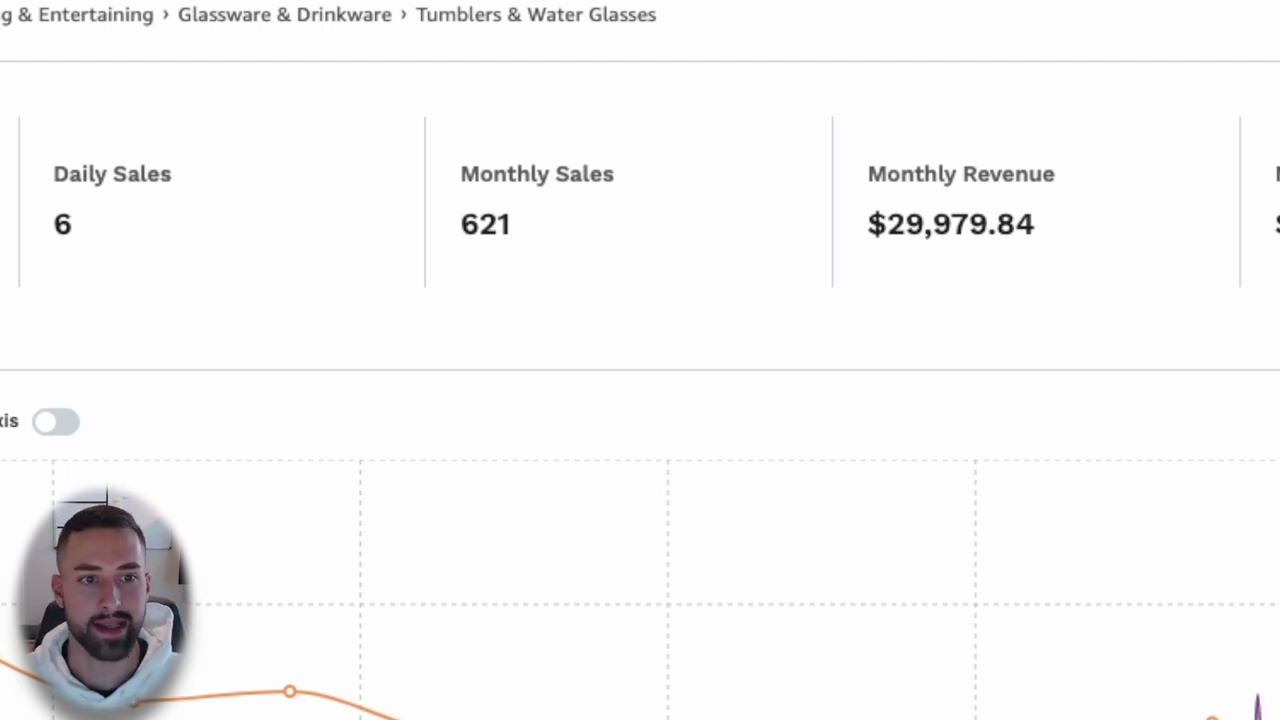
scroll(640, 360, down, 3)
scroll(700, 322, down, 3)
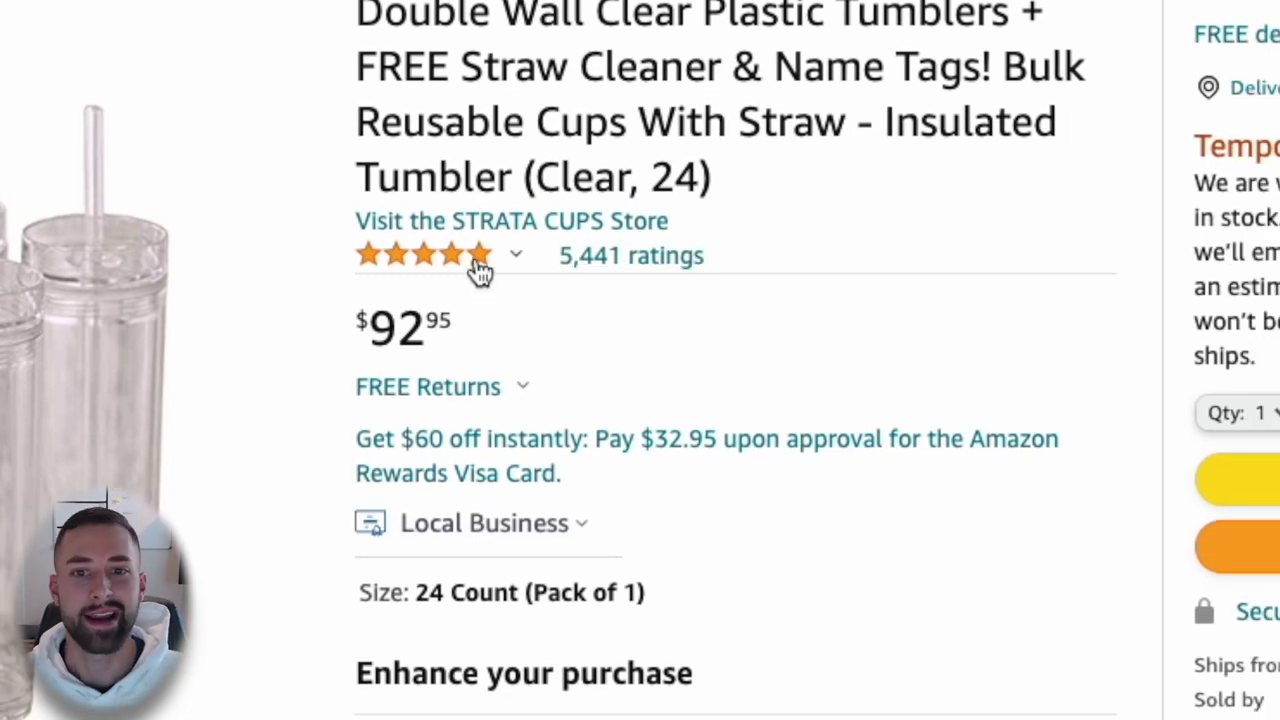
mouse_move(477, 268)
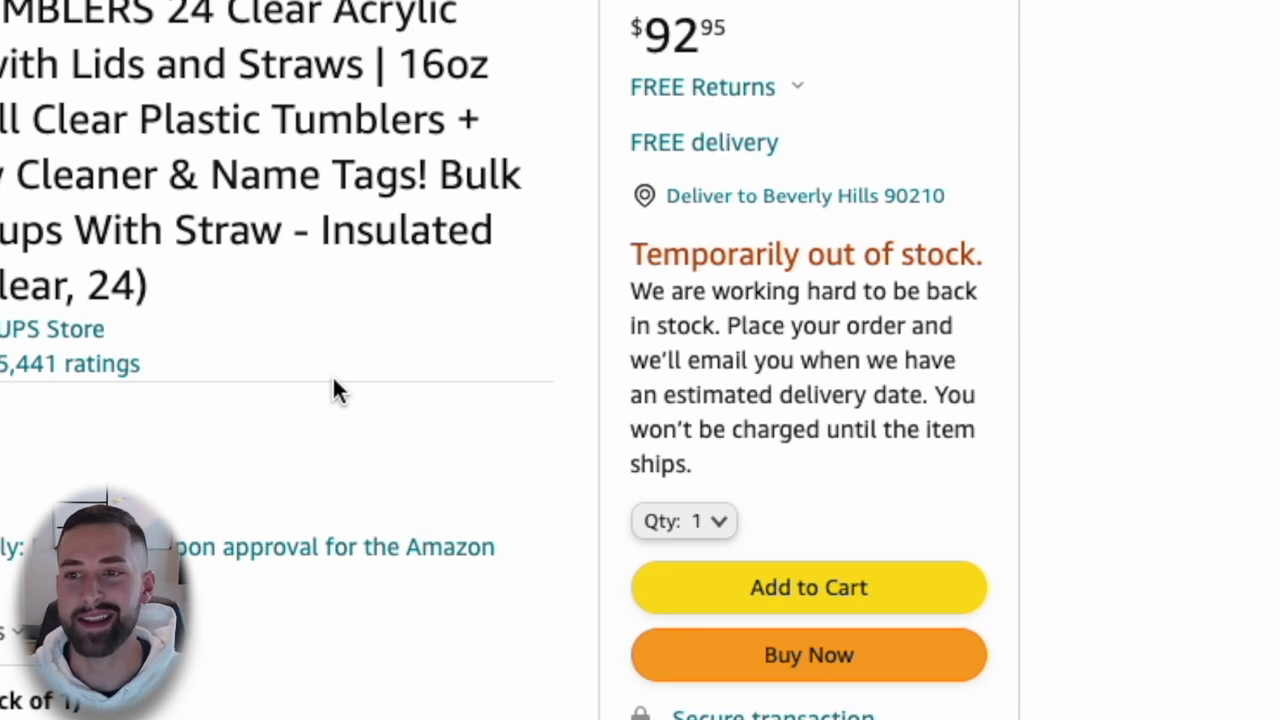
- Highlight the stock availability notice in the 24-pack SKINNY TUMBLERS buy box, then clear the highlight
triple_click(771, 250)
click(778, 251)
triple_click(947, 262)
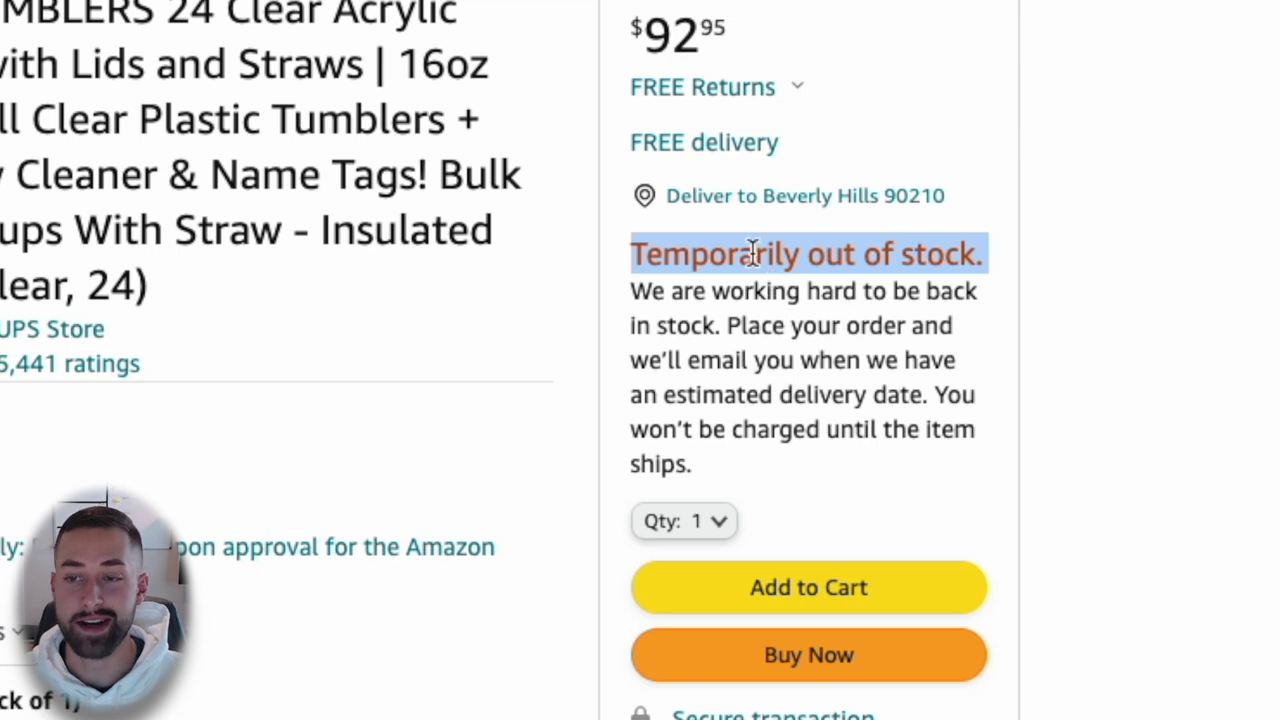
click(1004, 439)
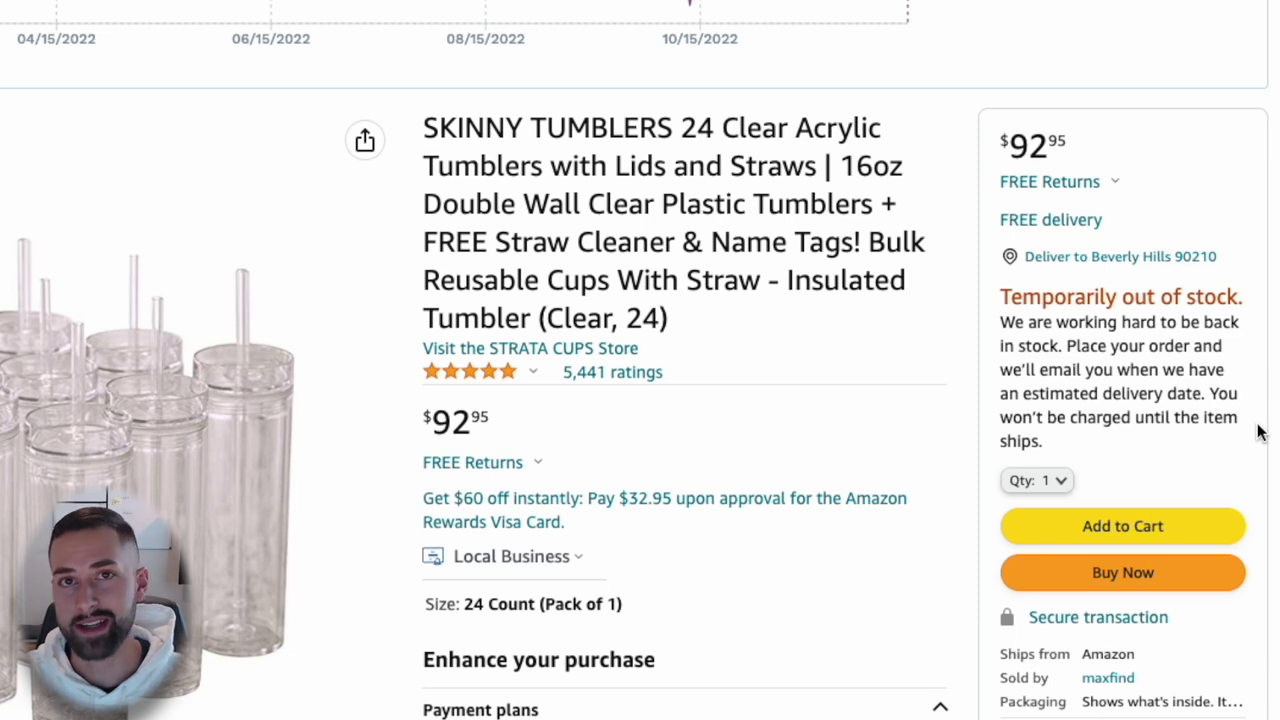
drag(1000, 296, 1240, 290)
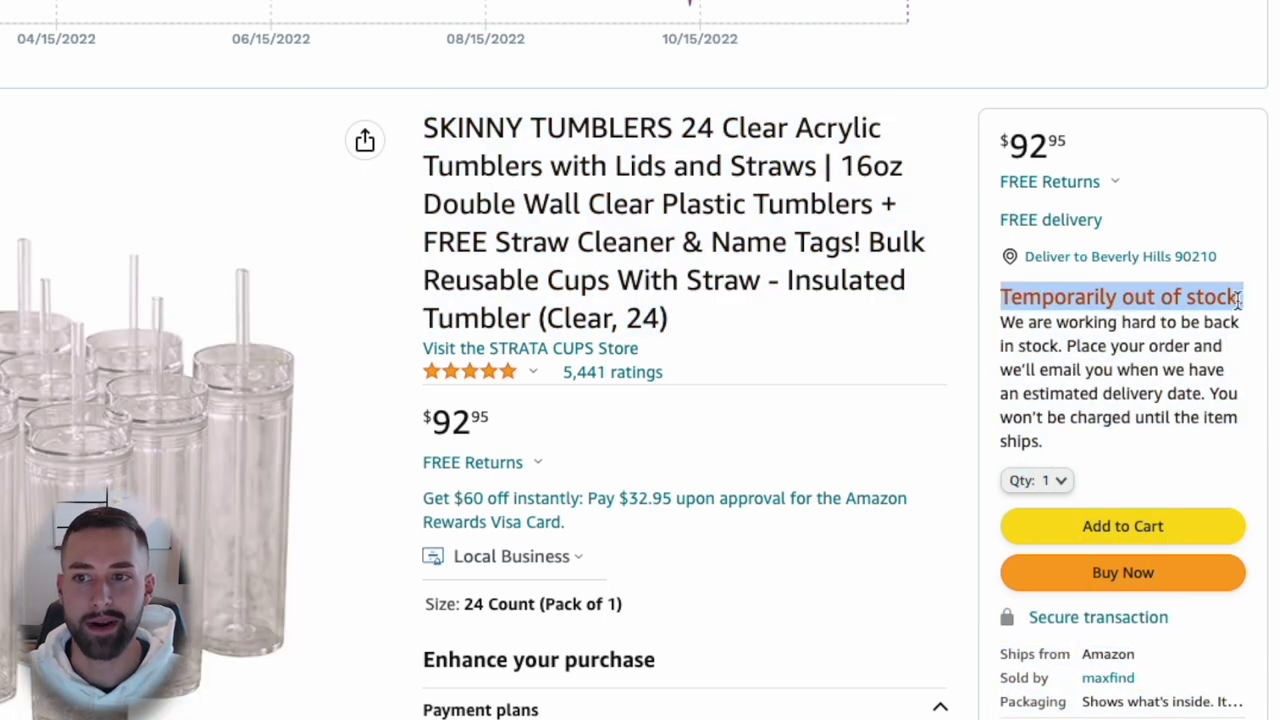
click(1128, 330)
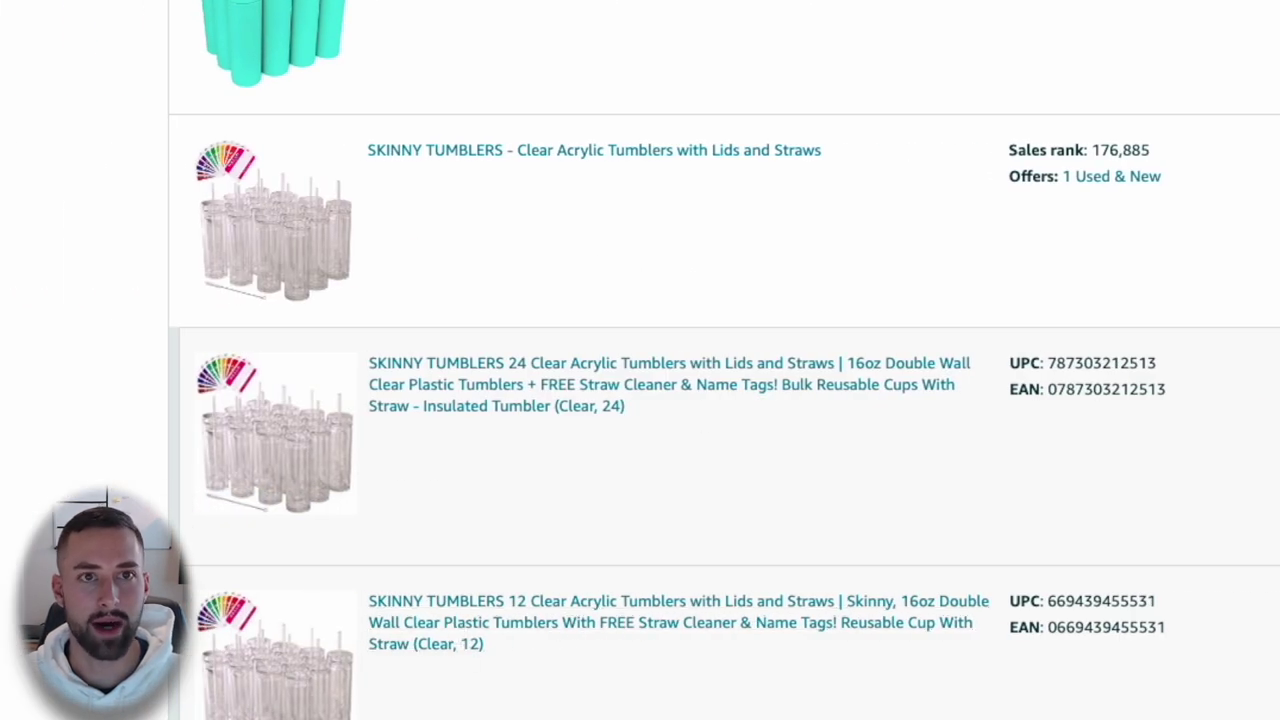
- Highlight the offers line of the 12-pack clear SKINNY TUMBLERS variation in the Seller Central results
click(560, 384)
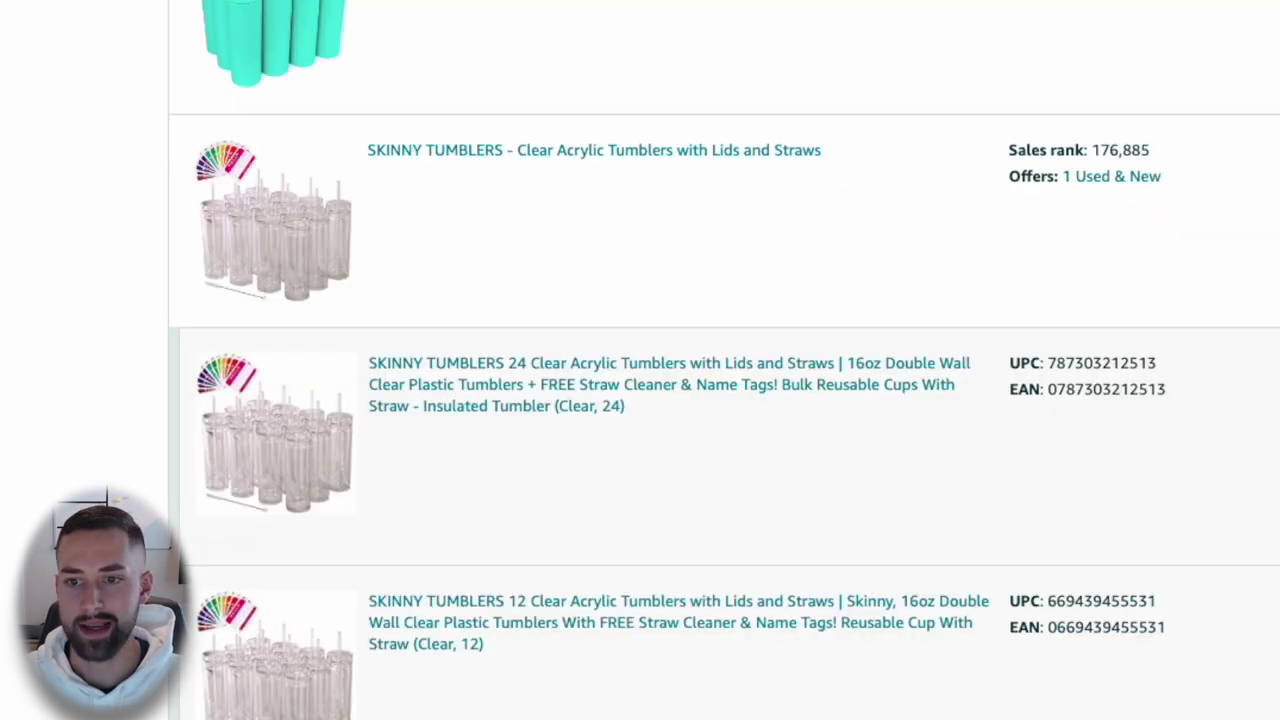
drag(1137, 573, 1279, 580)
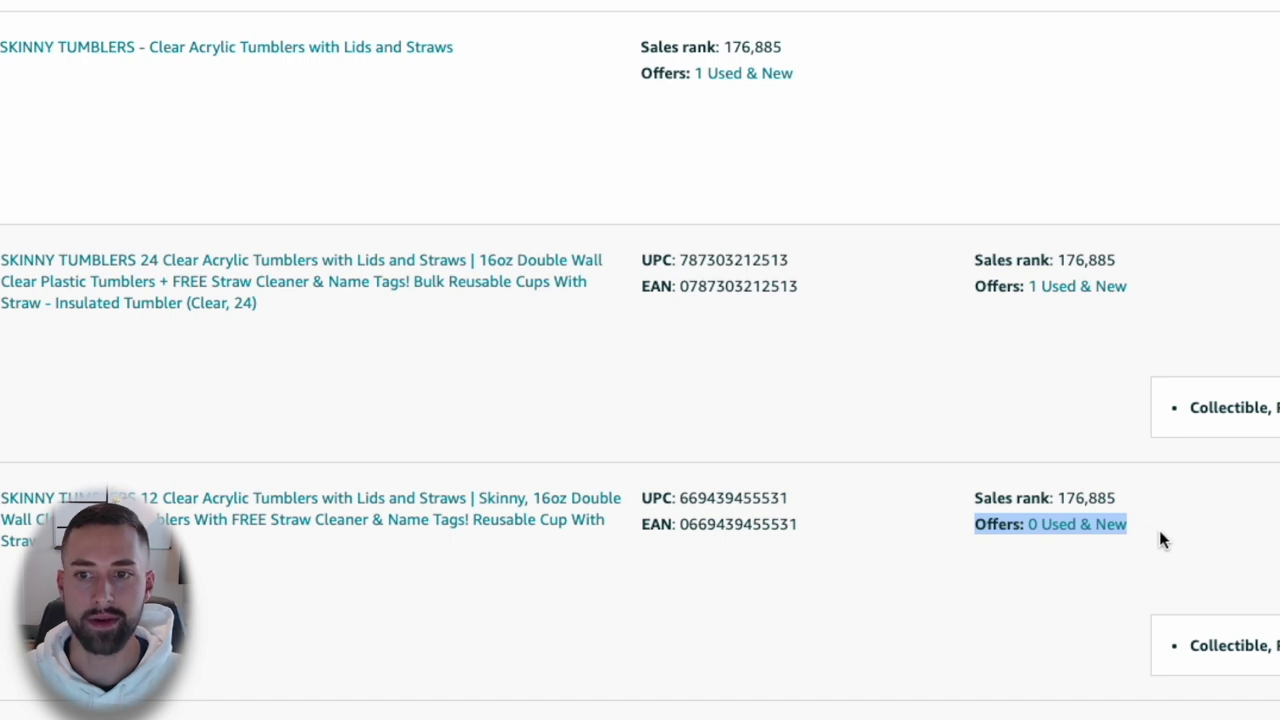
click(1159, 538)
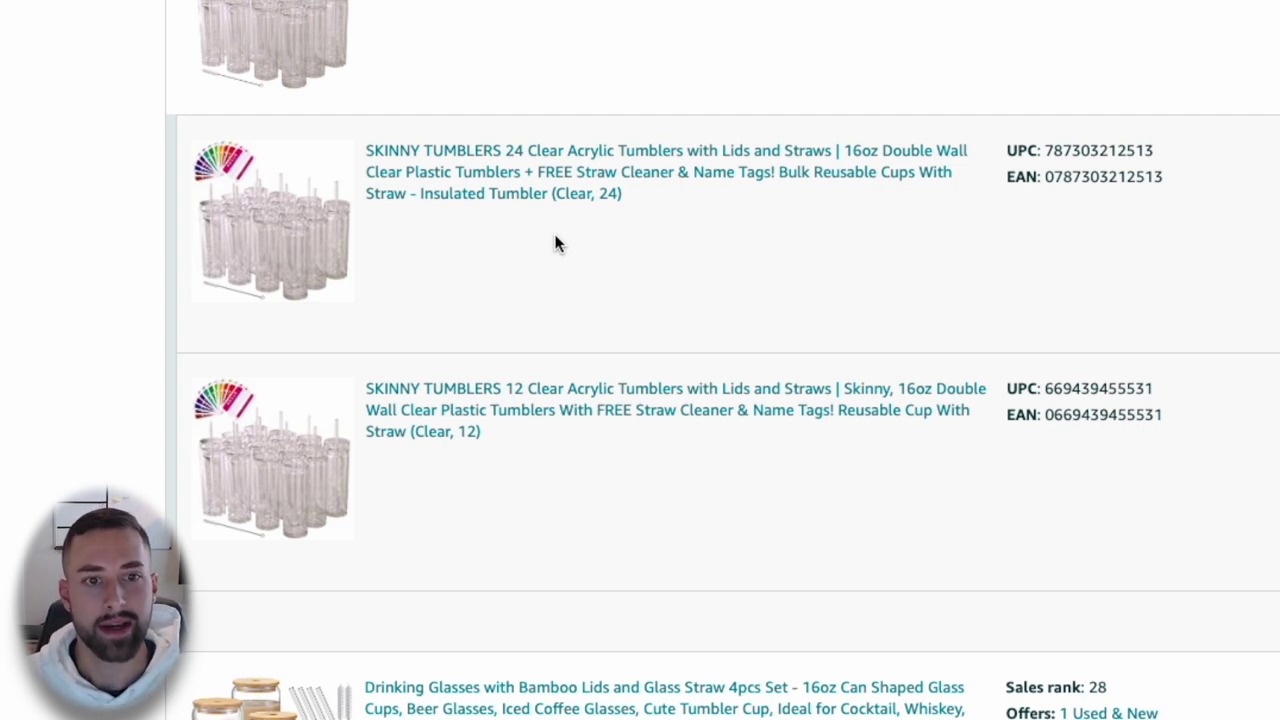
- Show and highlight the selling limitations of the 4-pack clear SKINNY TUMBLERS and set its selling condition to New
scroll(557, 244, down, 7)
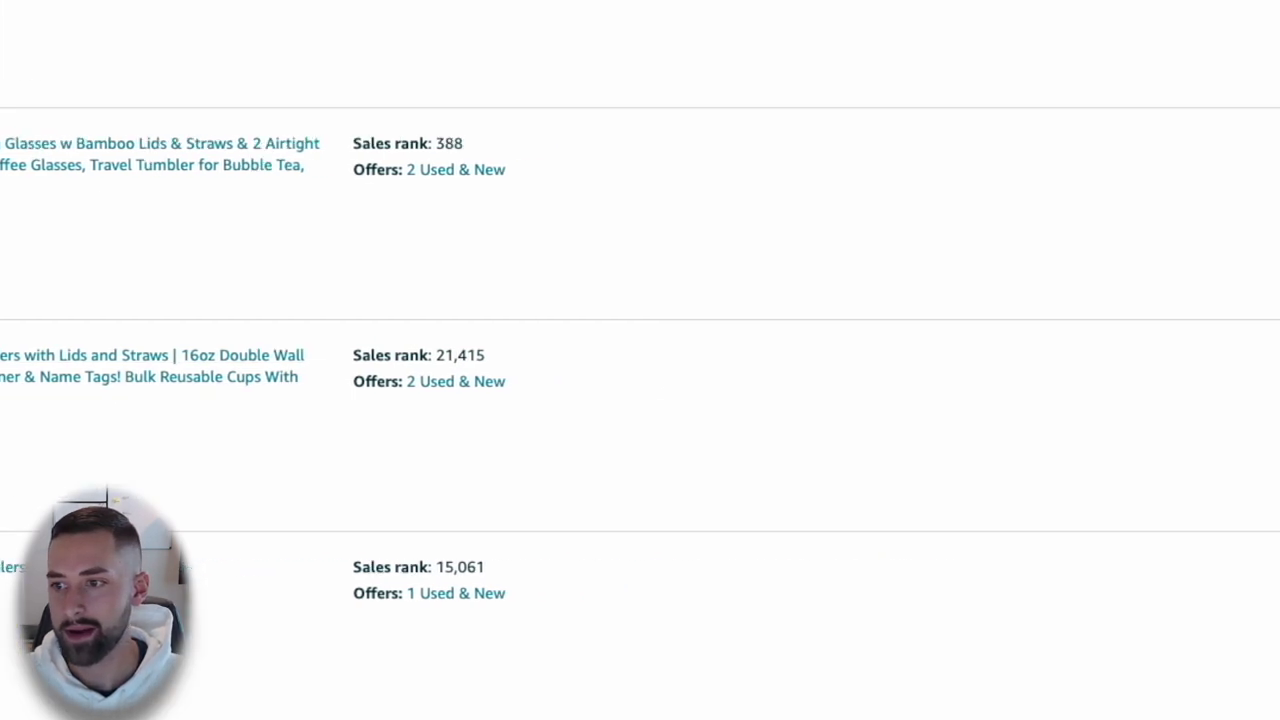
click(1141, 462)
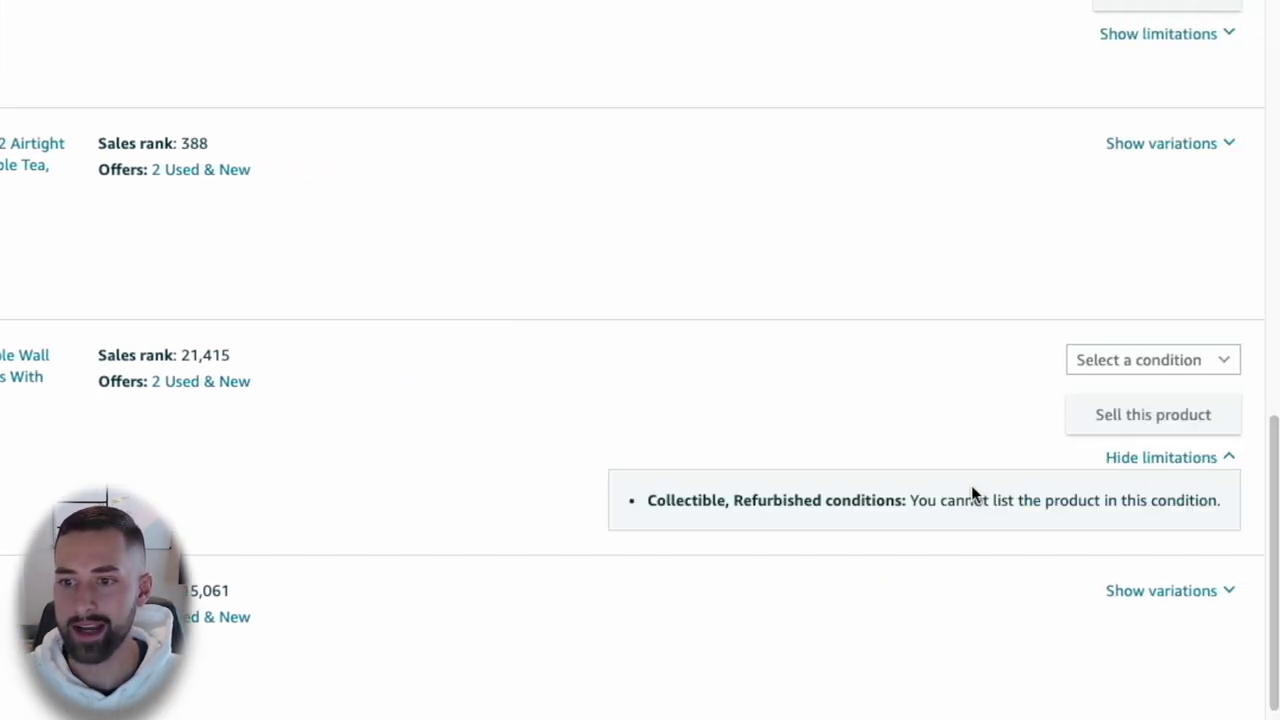
triple_click(822, 500)
click(808, 443)
click(1112, 373)
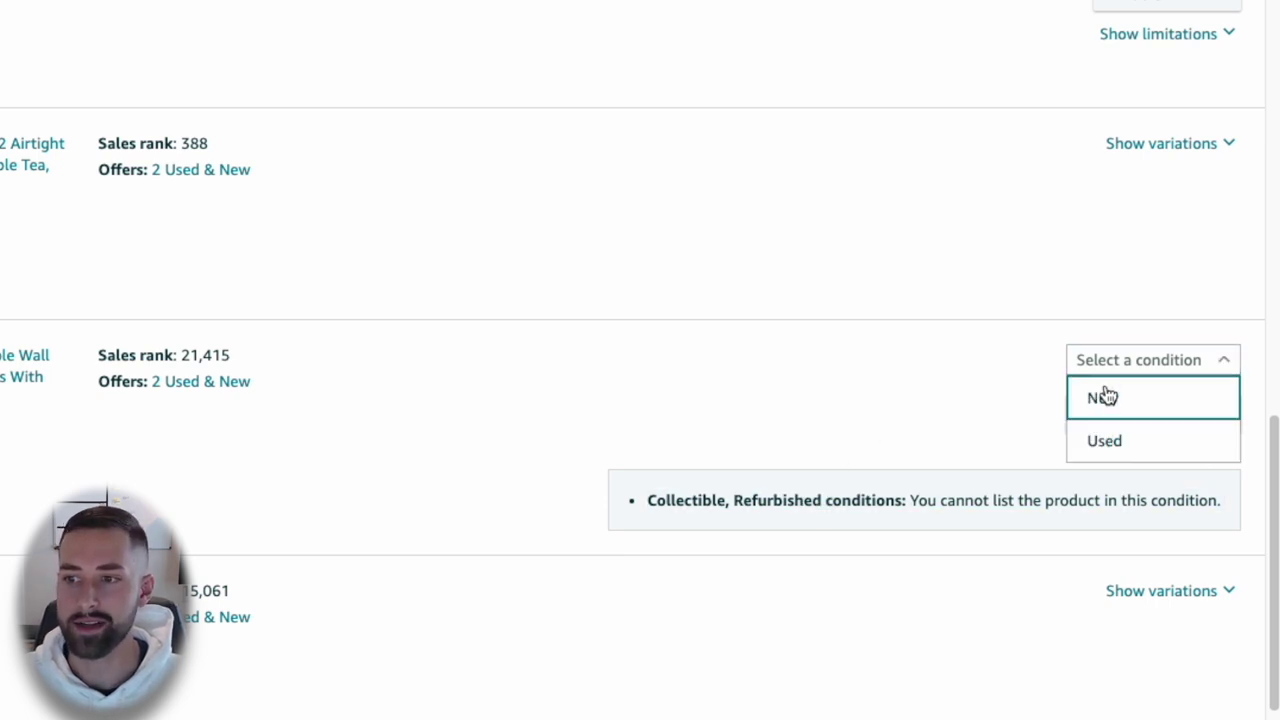
click(1103, 394)
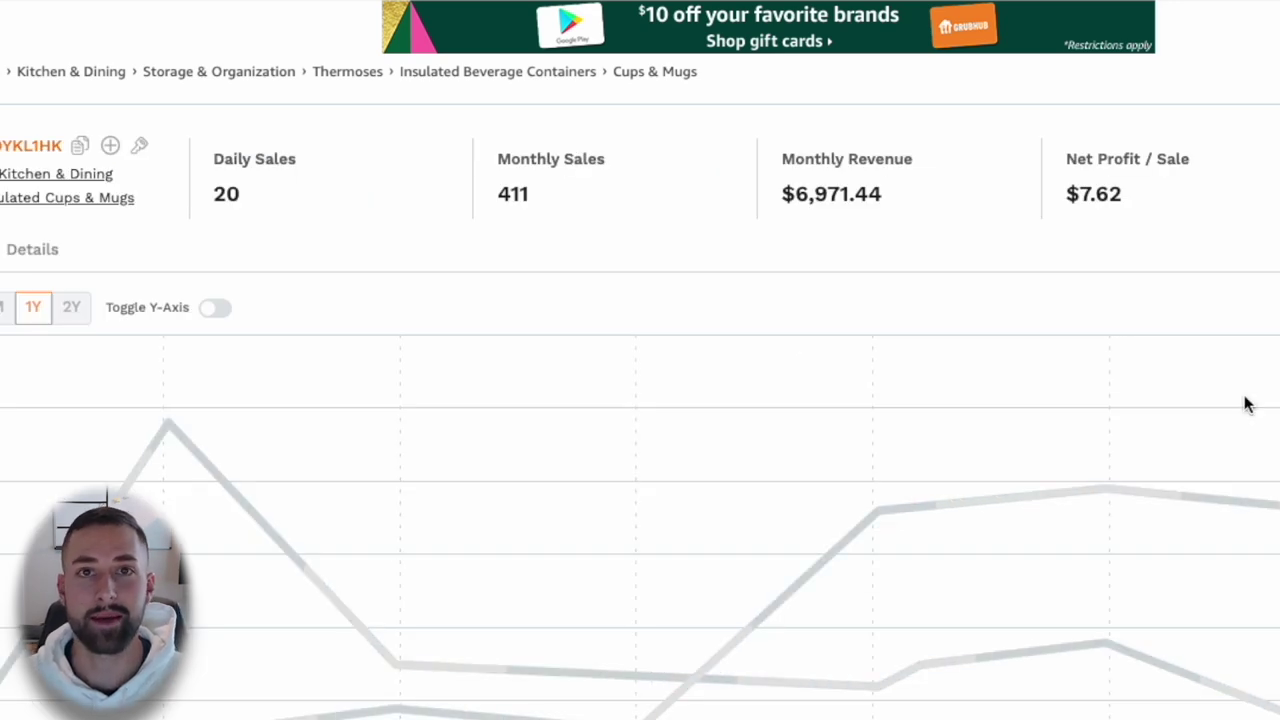
- Highlight the monthly sales figure on the 4-pack SKINNY TUMBLERS Amazon page and check the product's customer rating
double_click(512, 194)
click(512, 194)
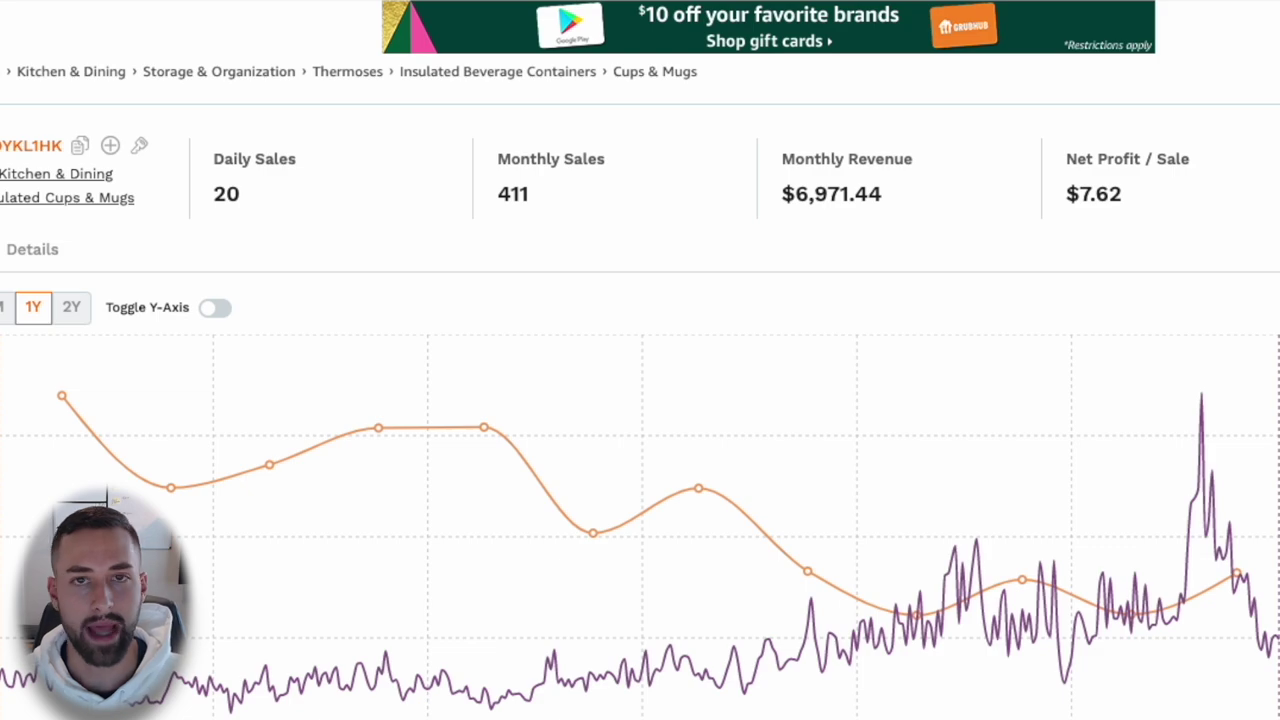
scroll(640, 360, down, 10)
scroll(640, 360, up, 1)
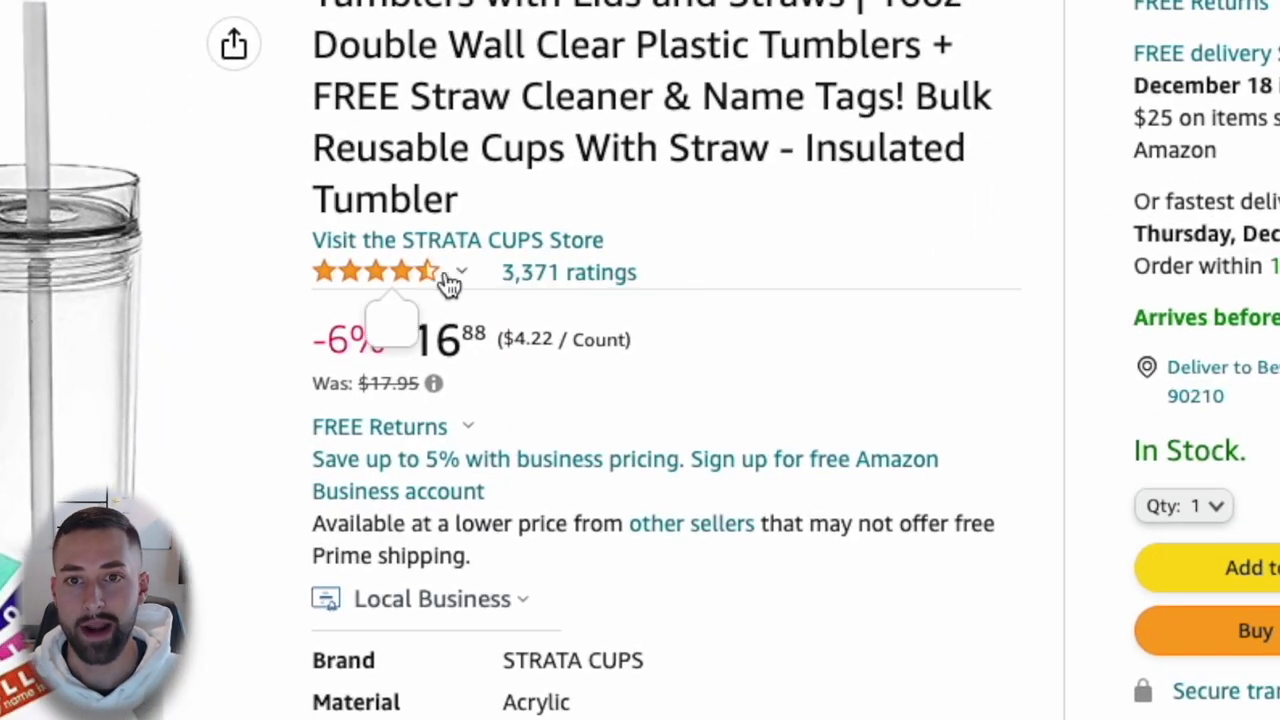
mouse_move(445, 283)
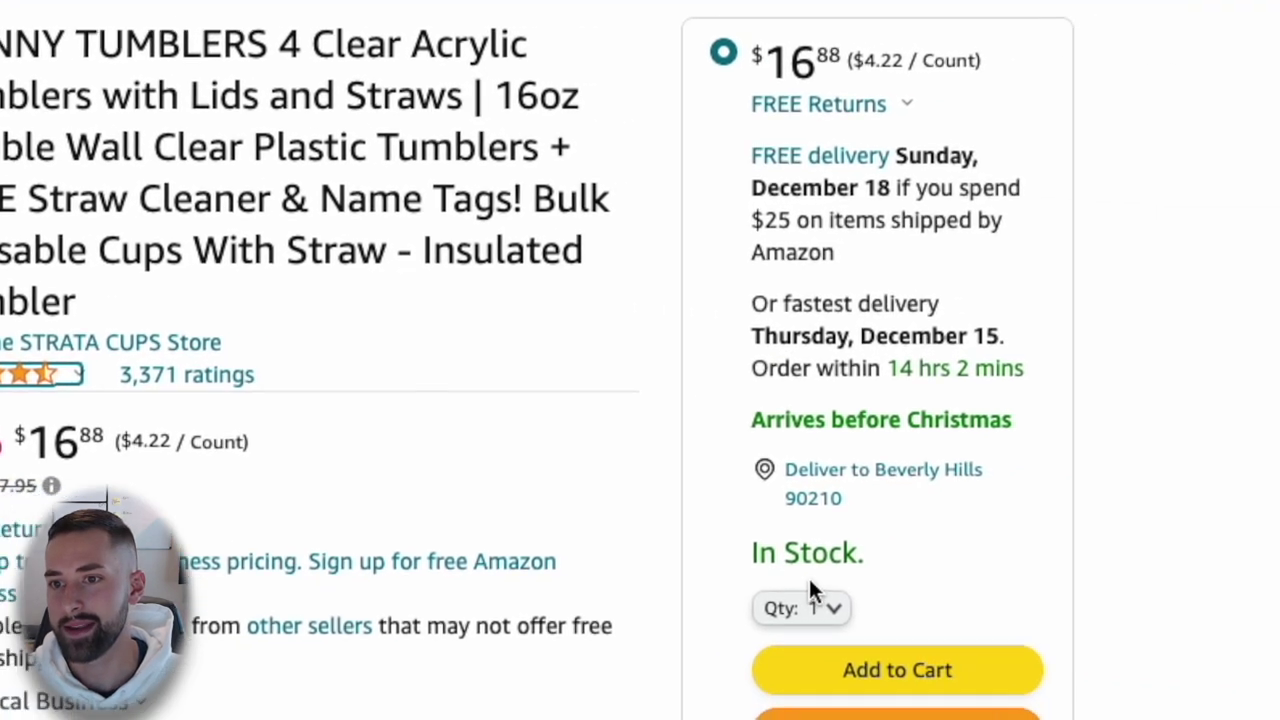
- Highlight the 4-pack's stock availability notice and look over its product images and description
drag(812, 556, 596, 540)
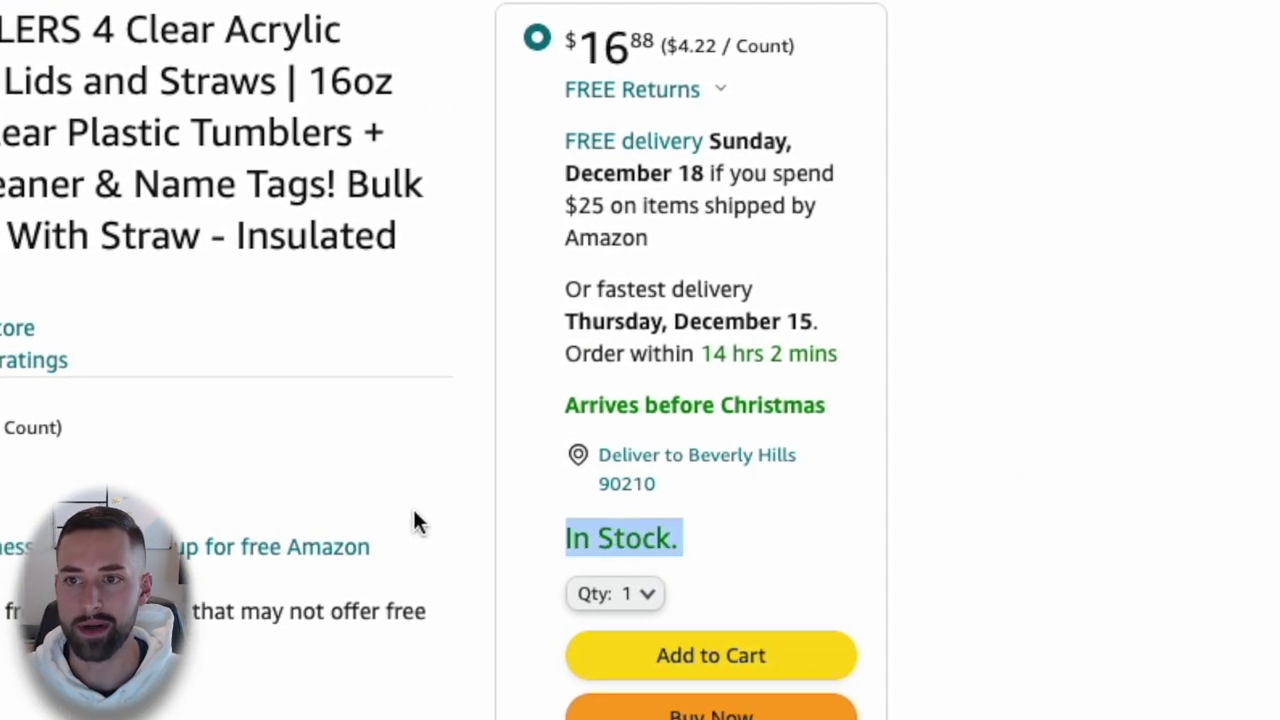
click(422, 498)
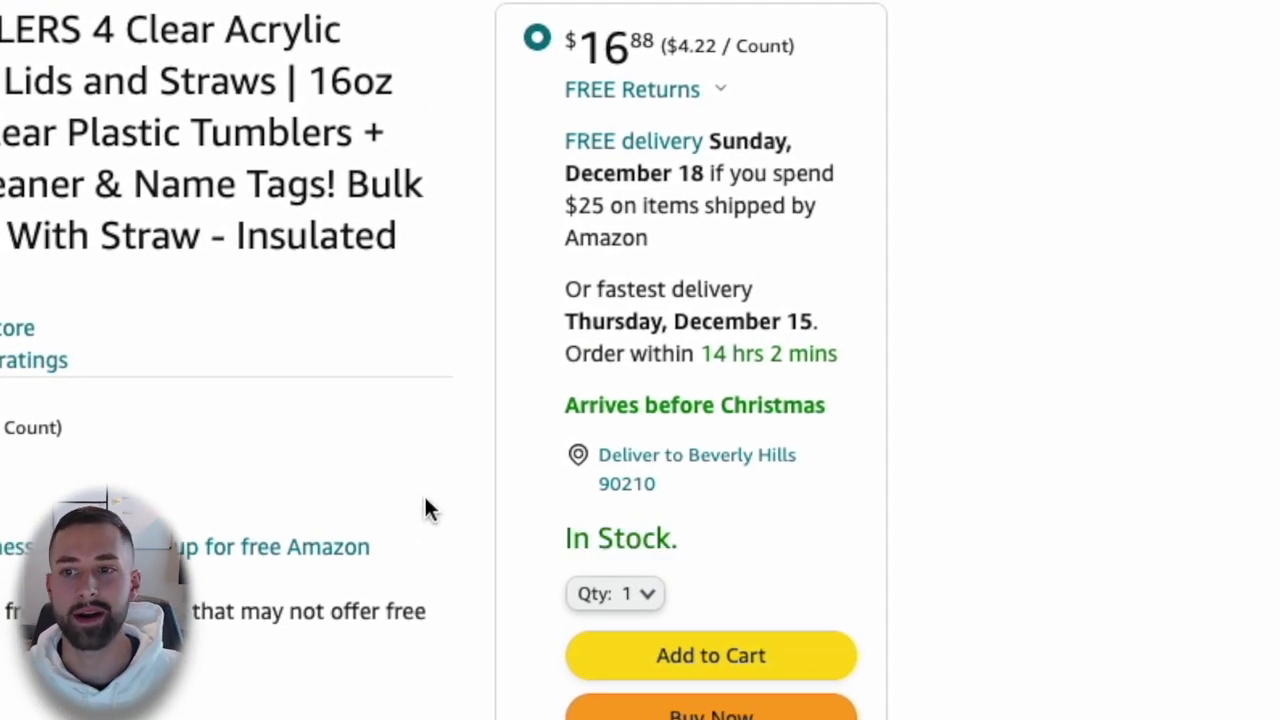
scroll(425, 500, down, 4)
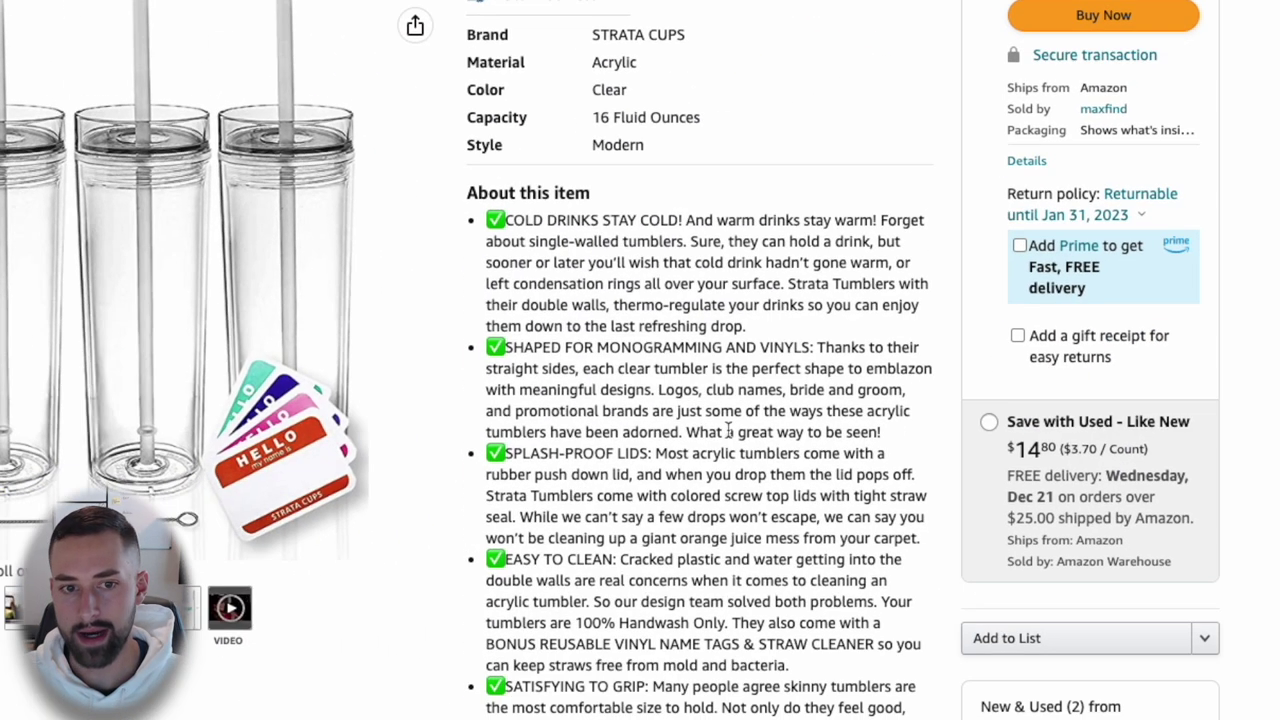
scroll(727, 450, up, 12)
scroll(708, 449, down, 6)
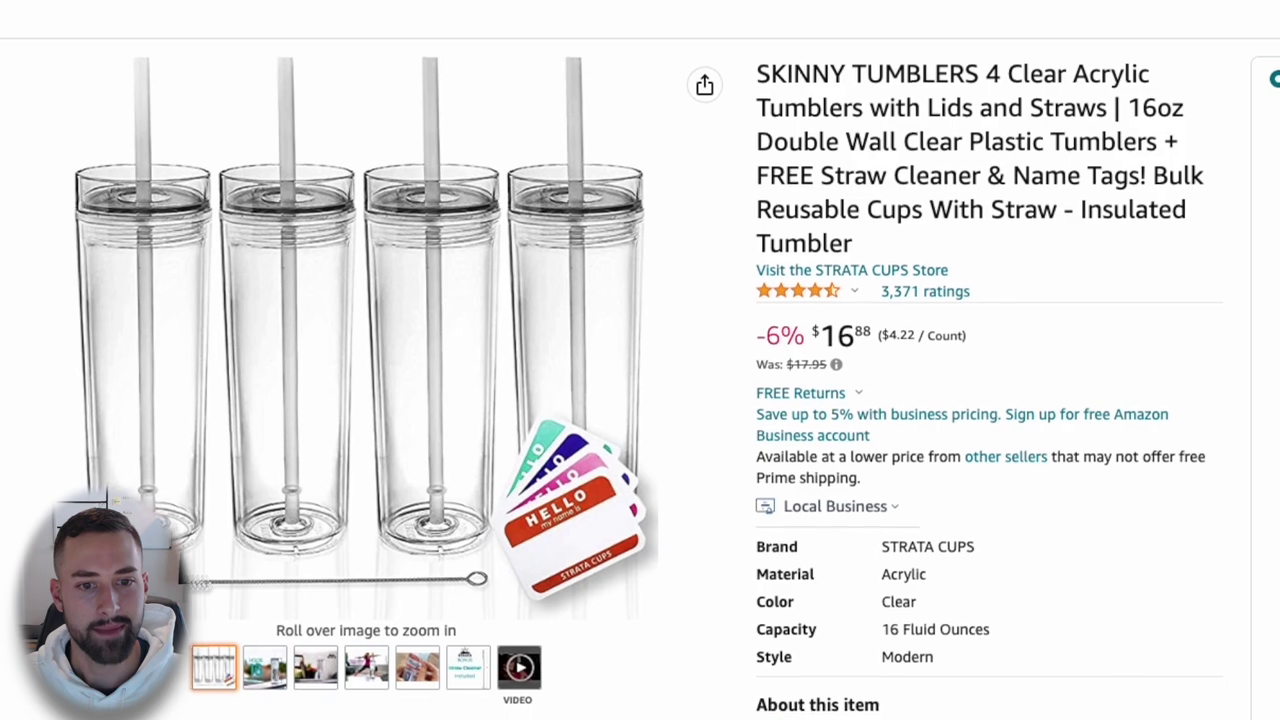
mouse_move(280, 644)
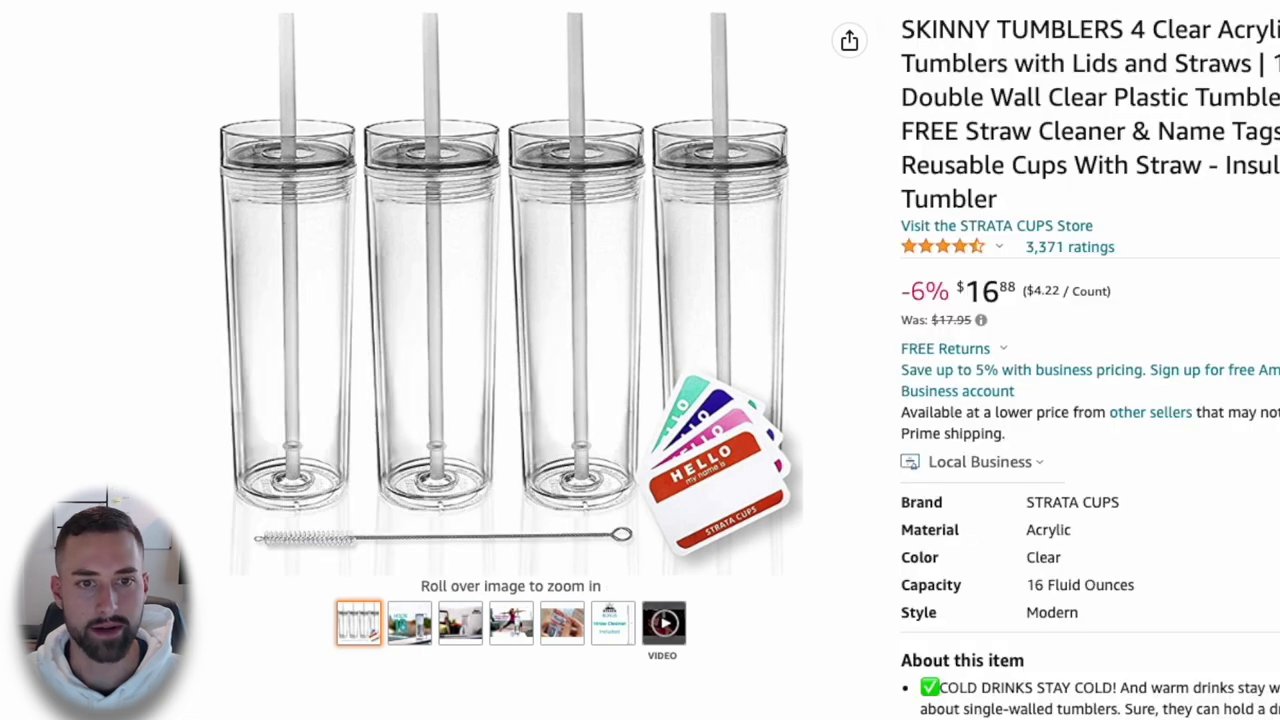
scroll(1234, 289, down, 6)
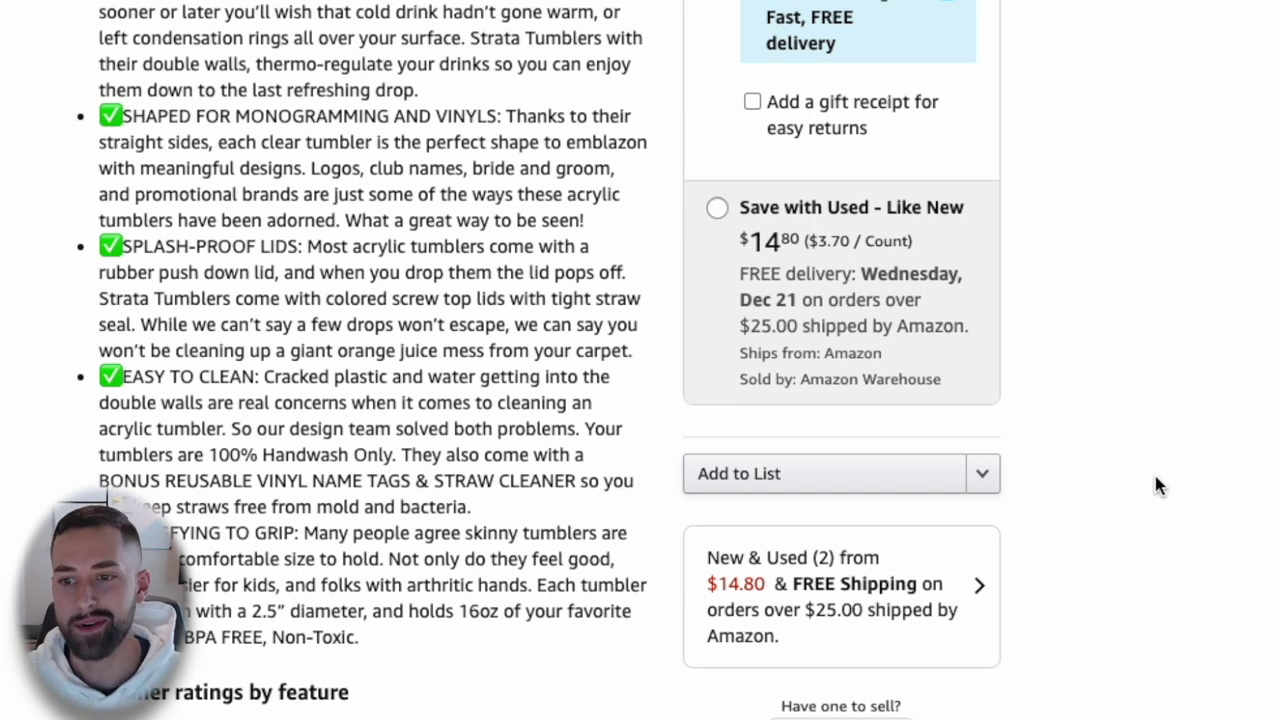
- Examine the 4-pack's buy box, including its price, delivery, seller and return policy
scroll(1155, 484, up, 5)
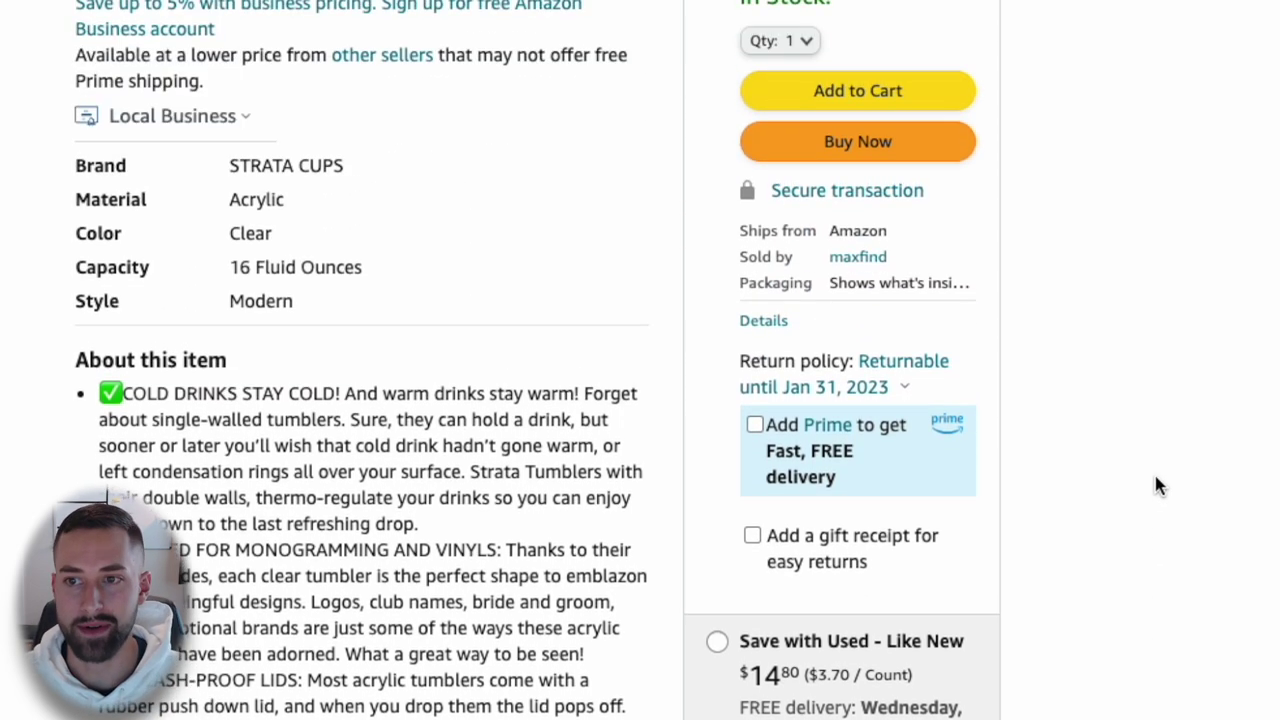
scroll(1155, 484, up, 8)
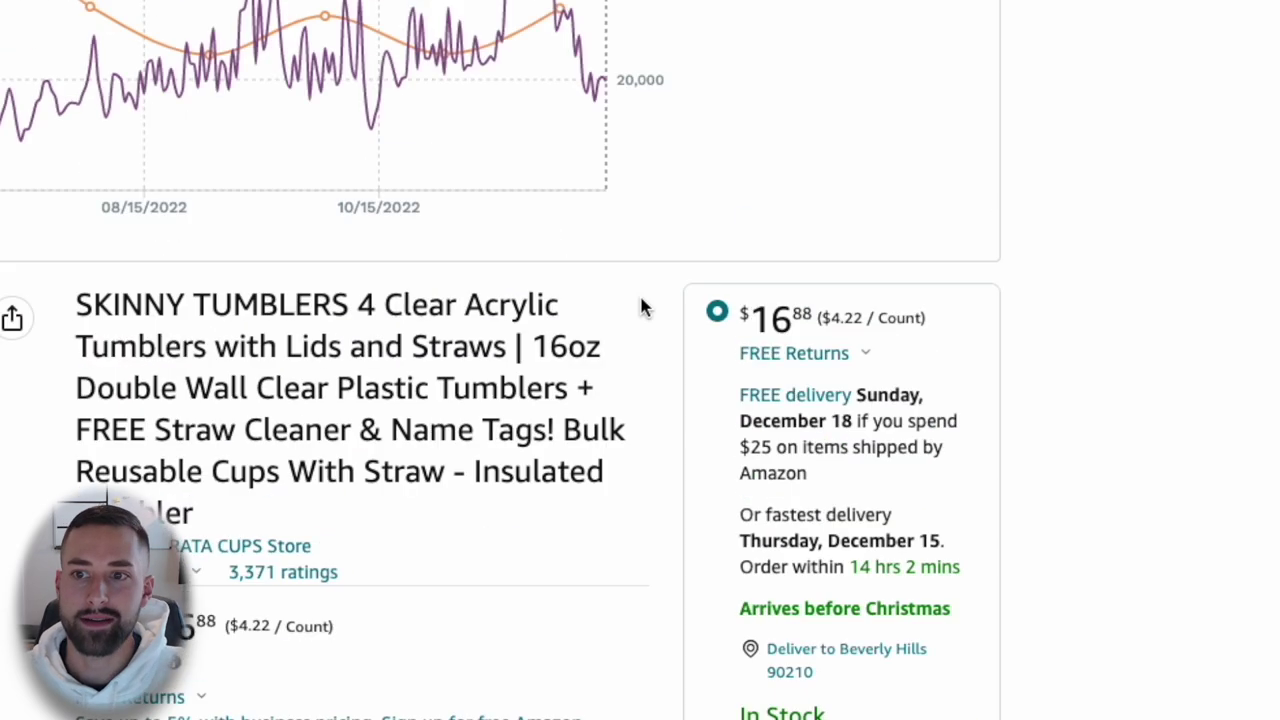
scroll(811, 337, down, 1)
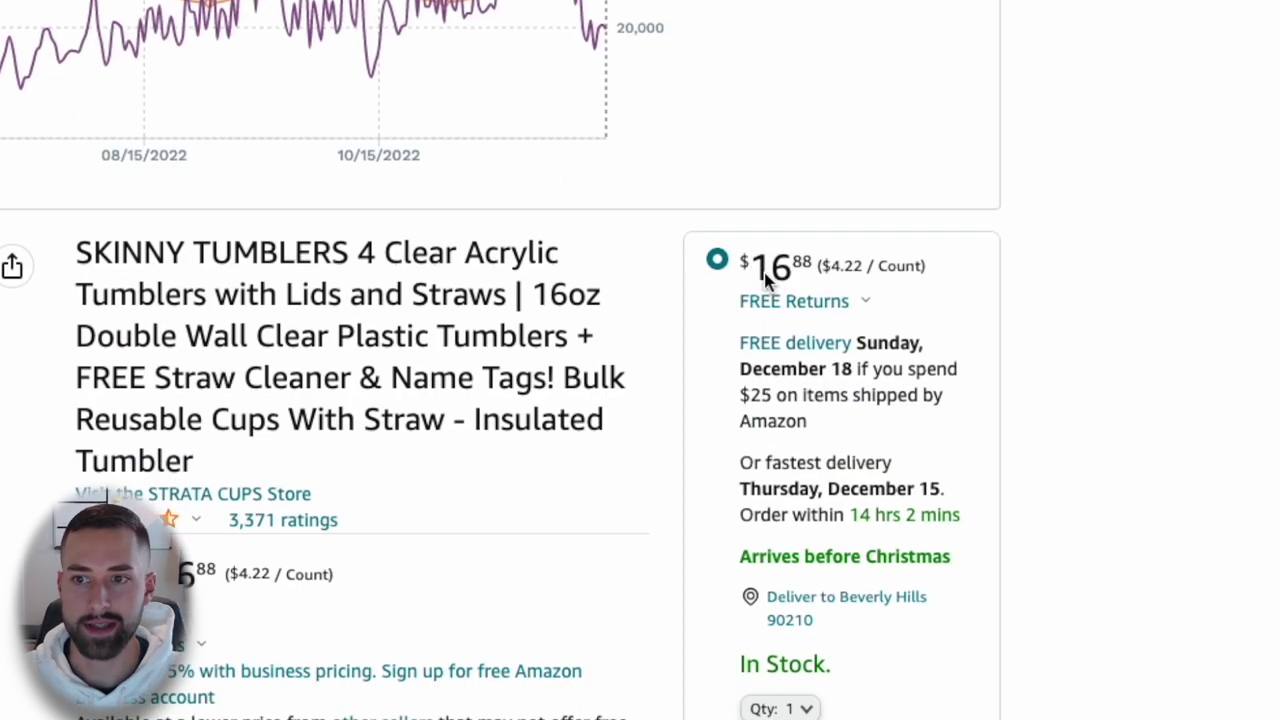
scroll(820, 350, down, 7)
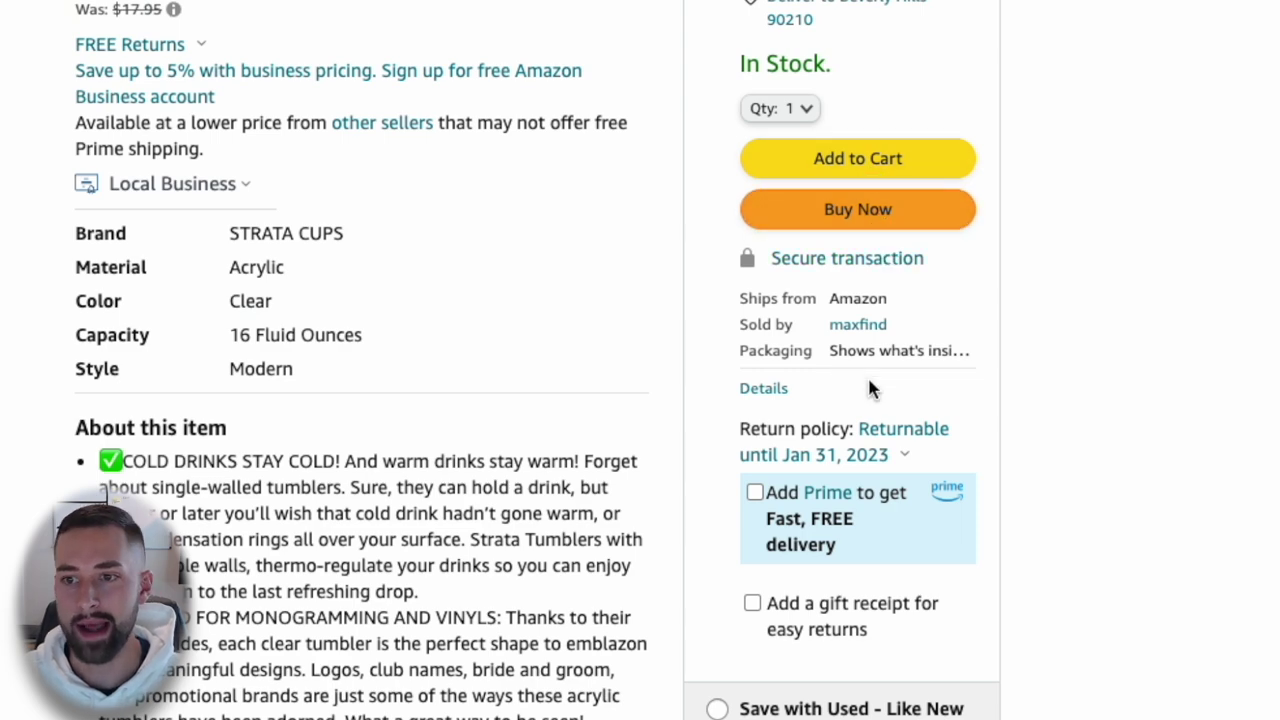
click(905, 456)
click(1140, 497)
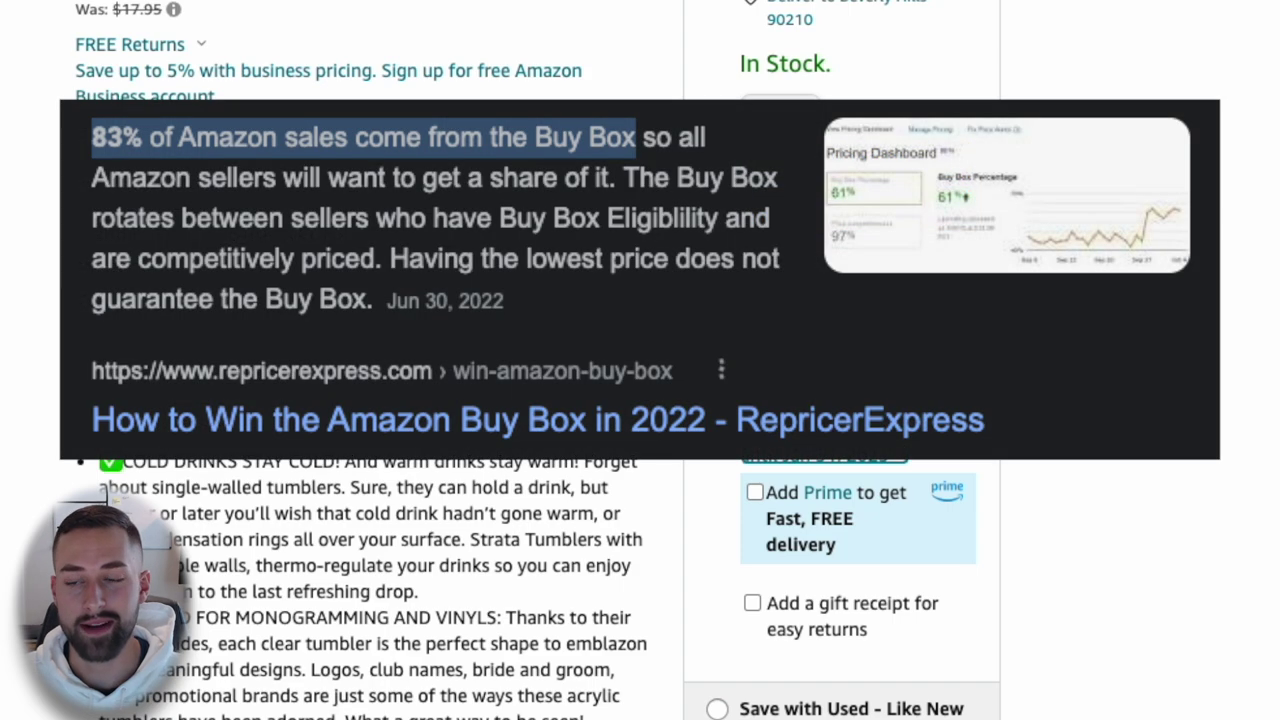
scroll(540, 580, up, 3)
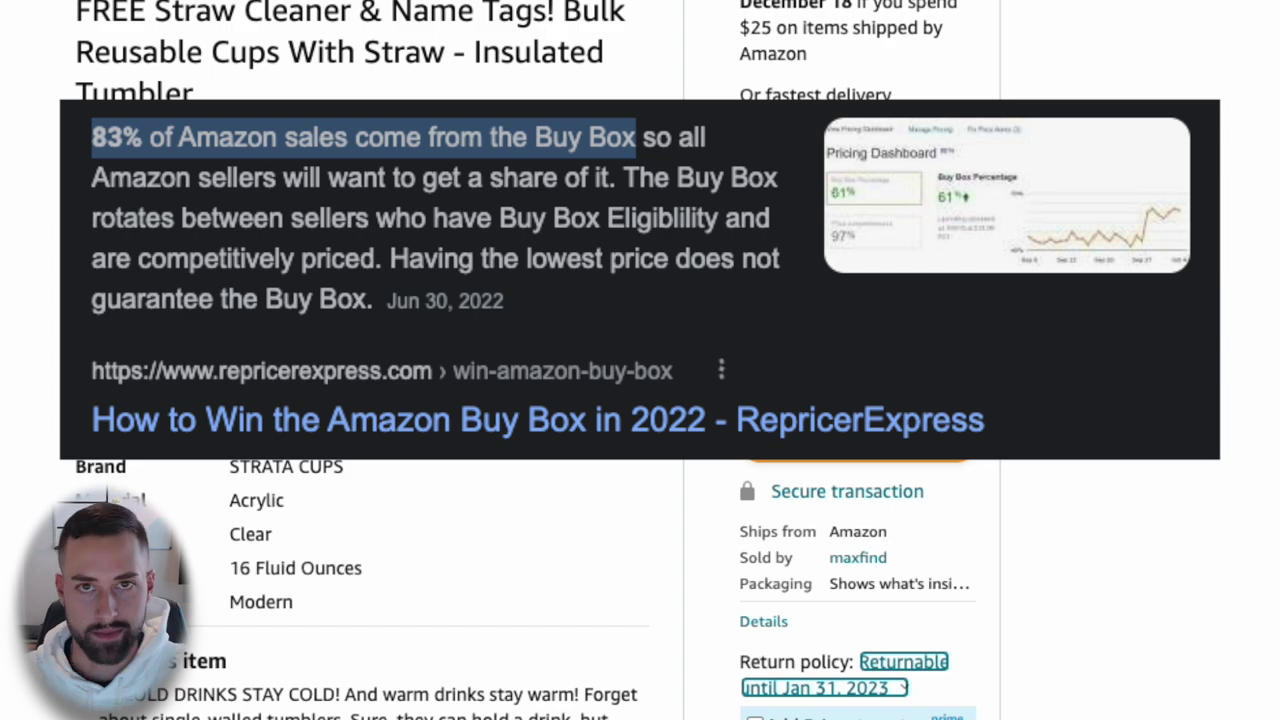
scroll(868, 238, down, 3)
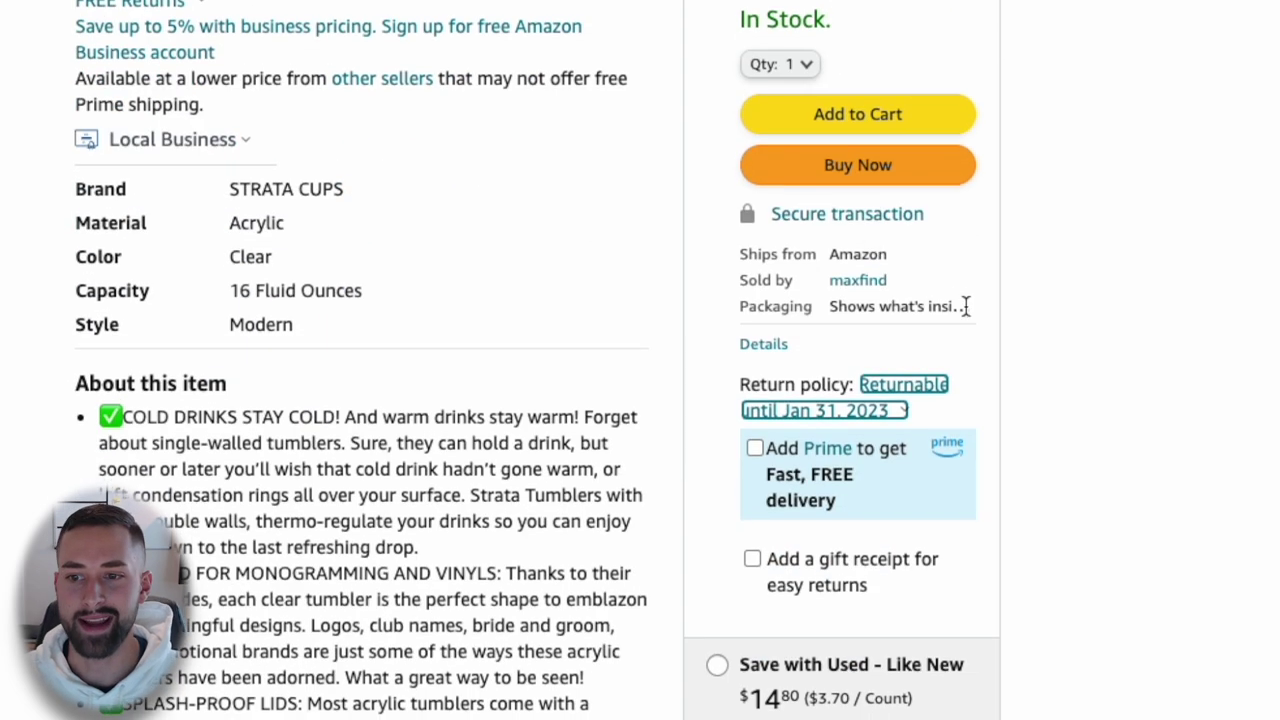
- Open the New & Used offers of the 4-pack SKINNY TUMBLERS and highlight the price of the Used - Like New offer
scroll(940, 455, down, 1)
scroll(941, 455, down, 2)
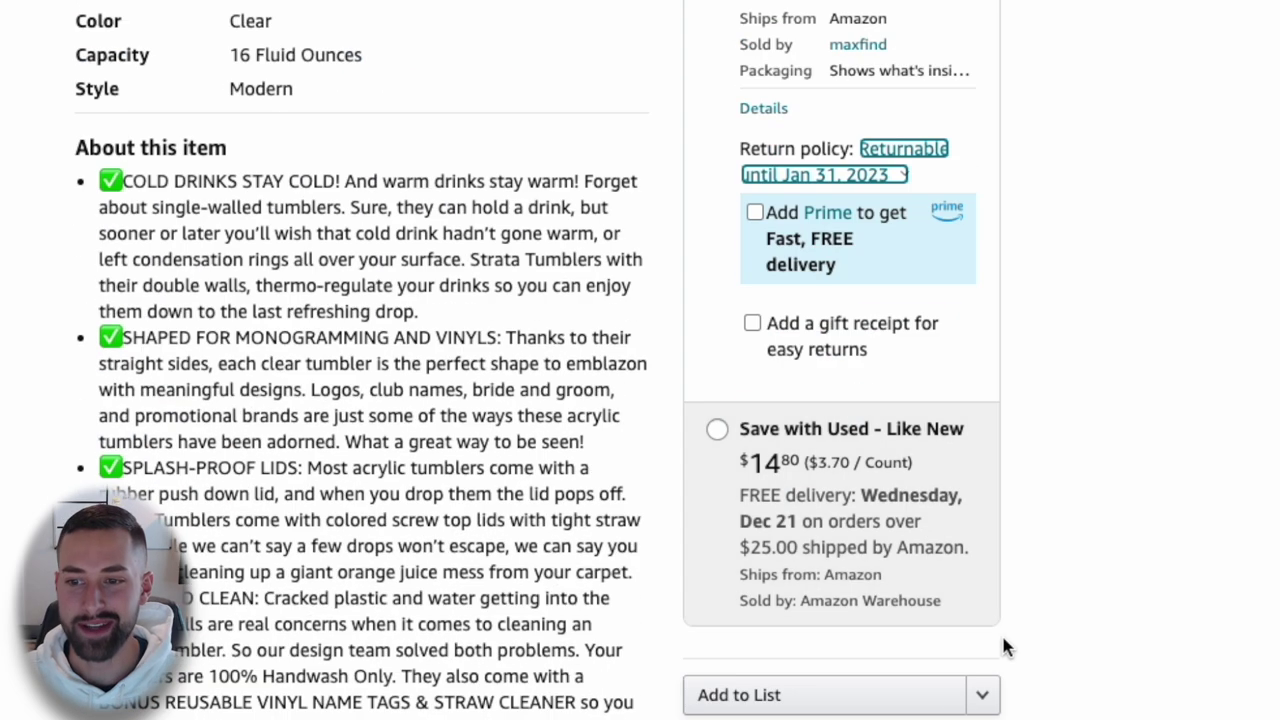
scroll(815, 686, down, 3)
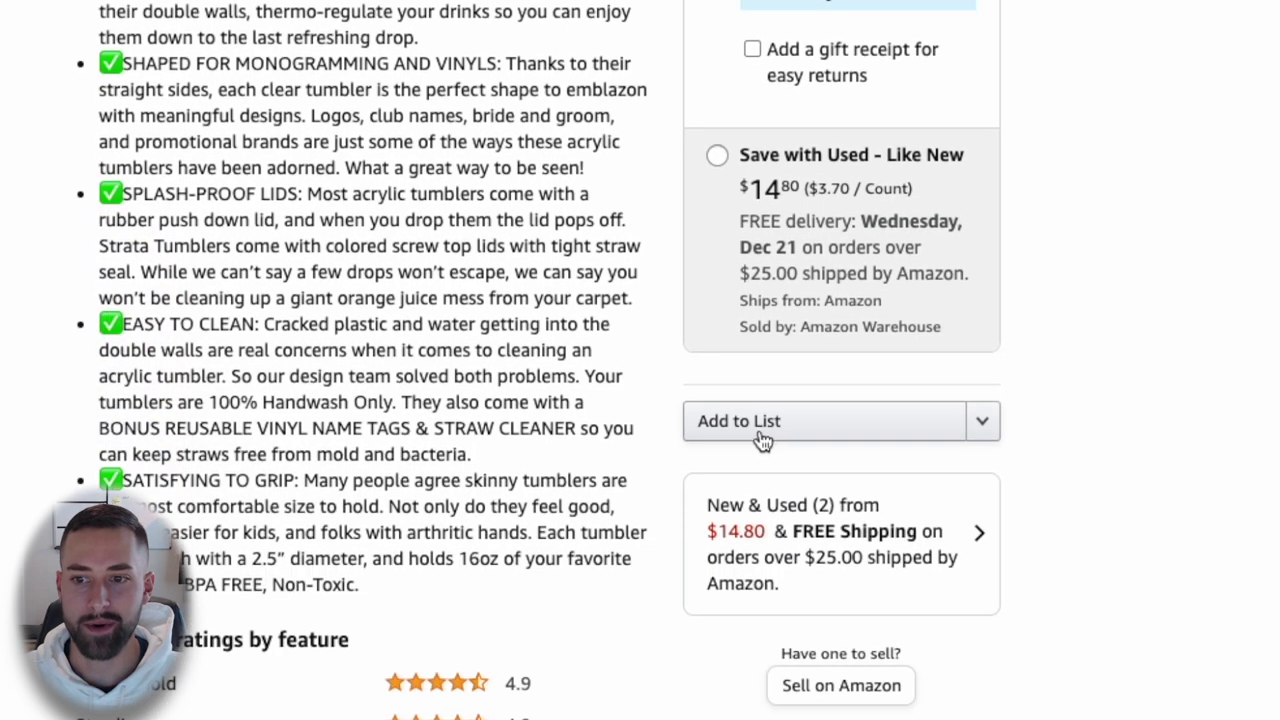
click(830, 533)
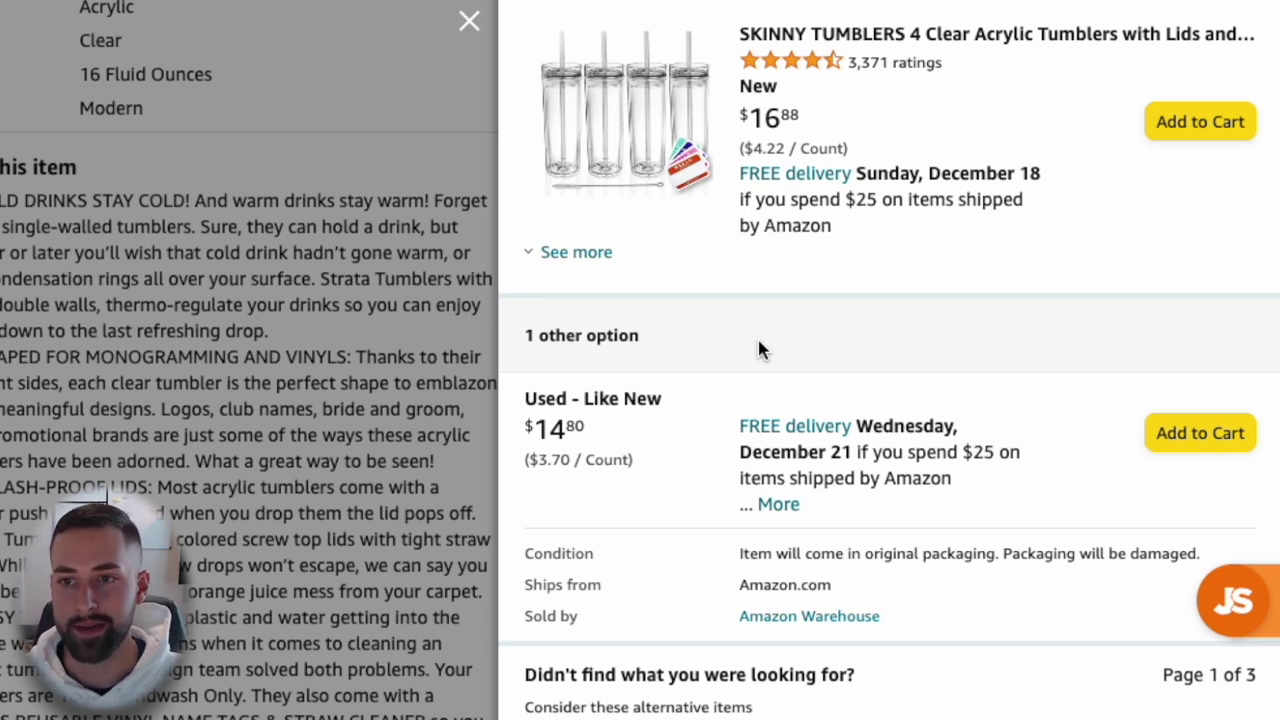
double_click(551, 428)
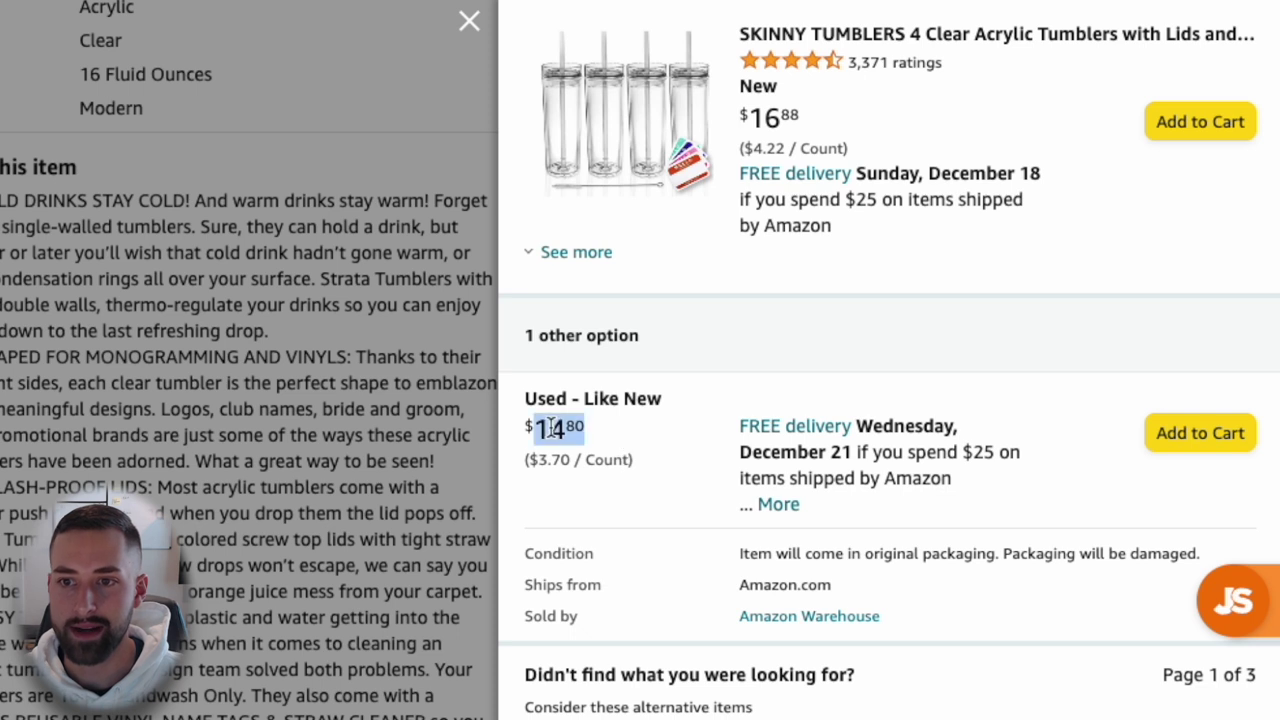
- Highlight the Used - Like New condition and the new offer's price, compare the two offers' details, and close the offers list
triple_click(603, 400)
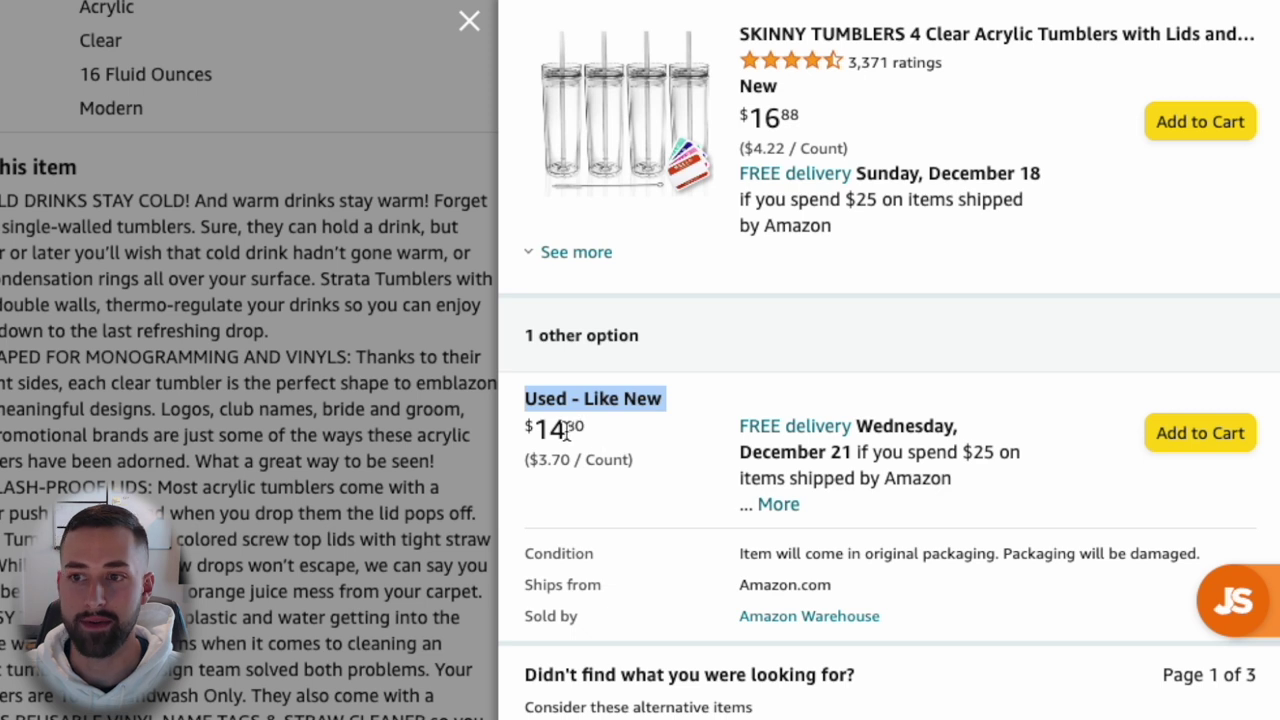
drag(765, 118, 740, 118)
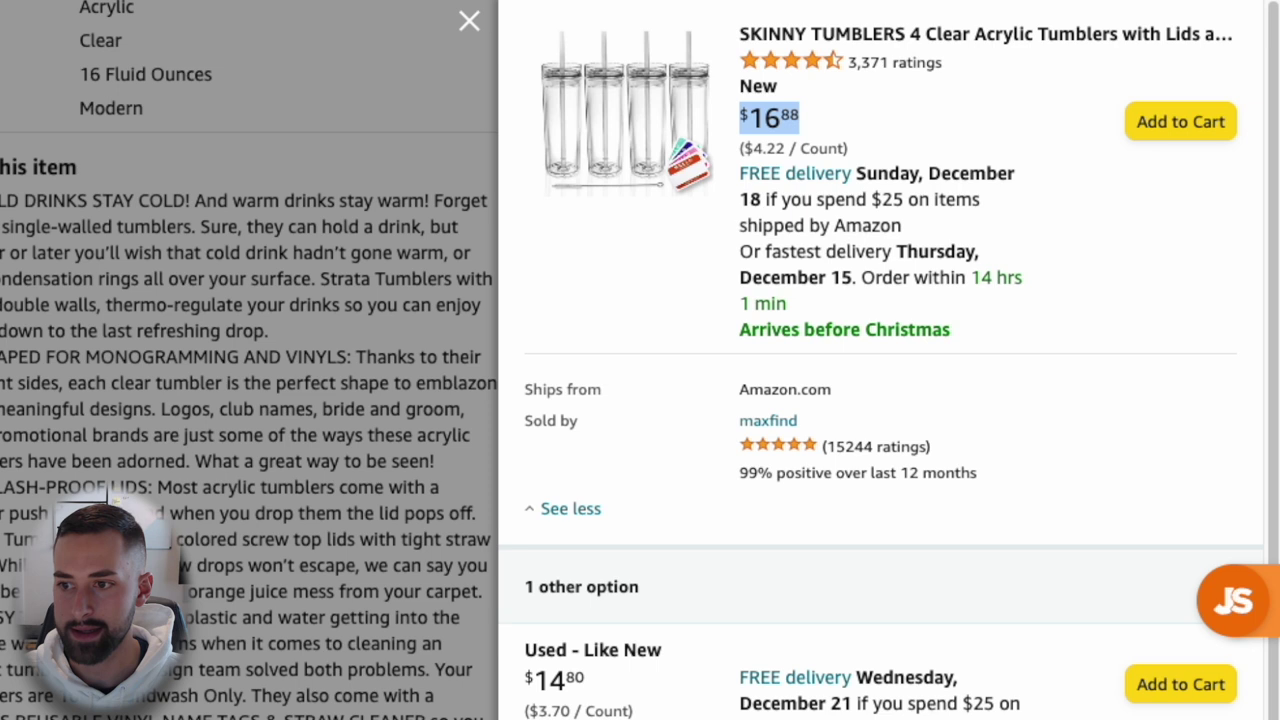
scroll(889, 360, down, 1)
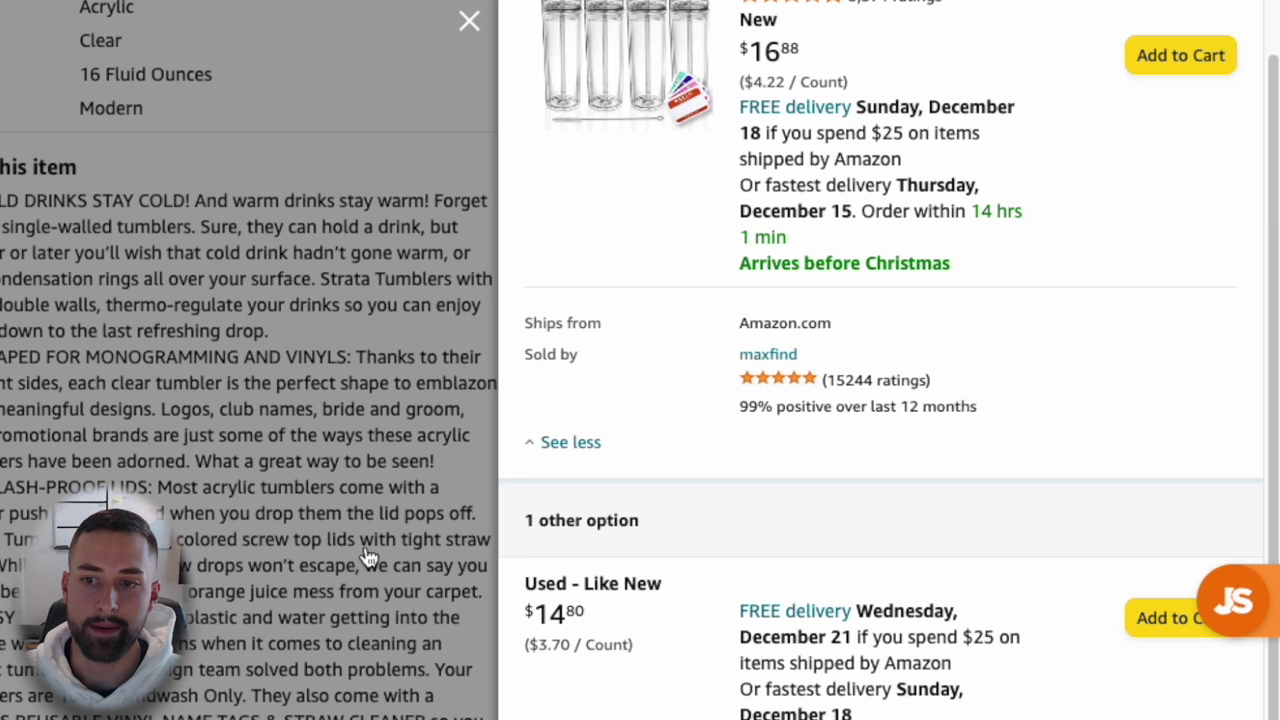
scroll(606, 628, down, 1)
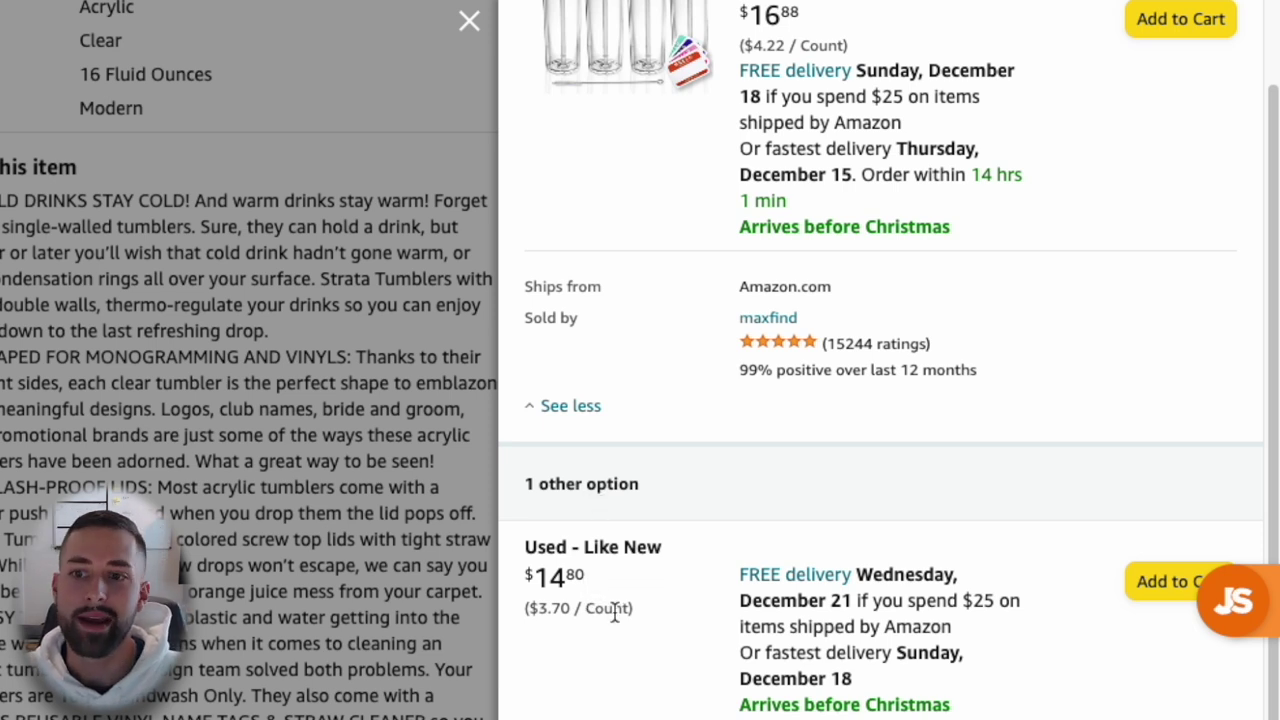
scroll(612, 612, up, 1)
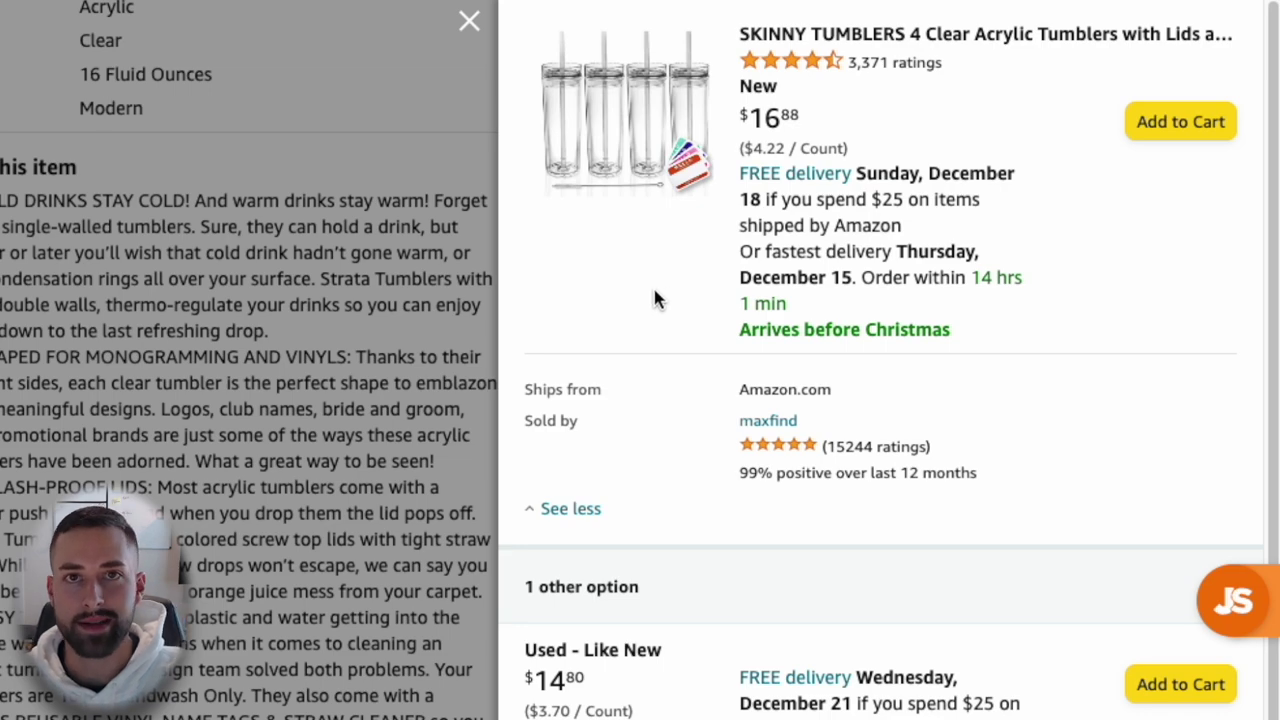
click(469, 21)
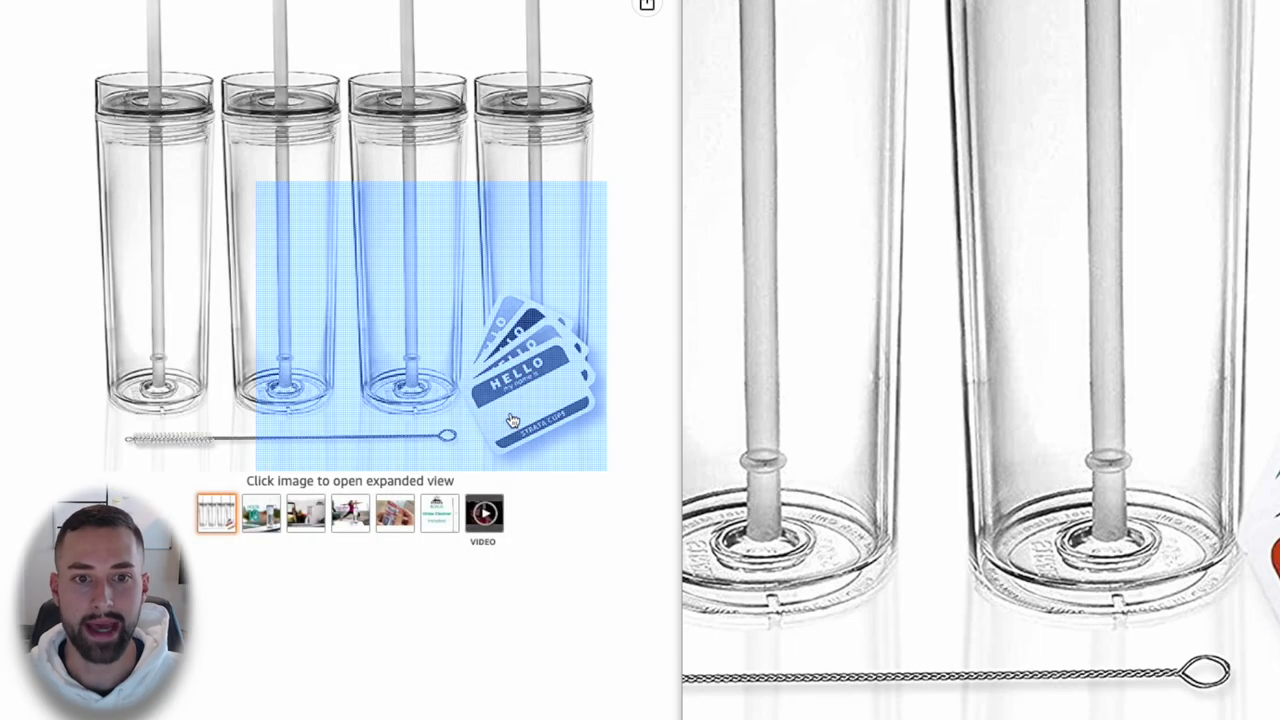
- Find the product information table on the 4-pack's Amazon page and highlight its width and height dimensions
scroll(700, 470, down, 10)
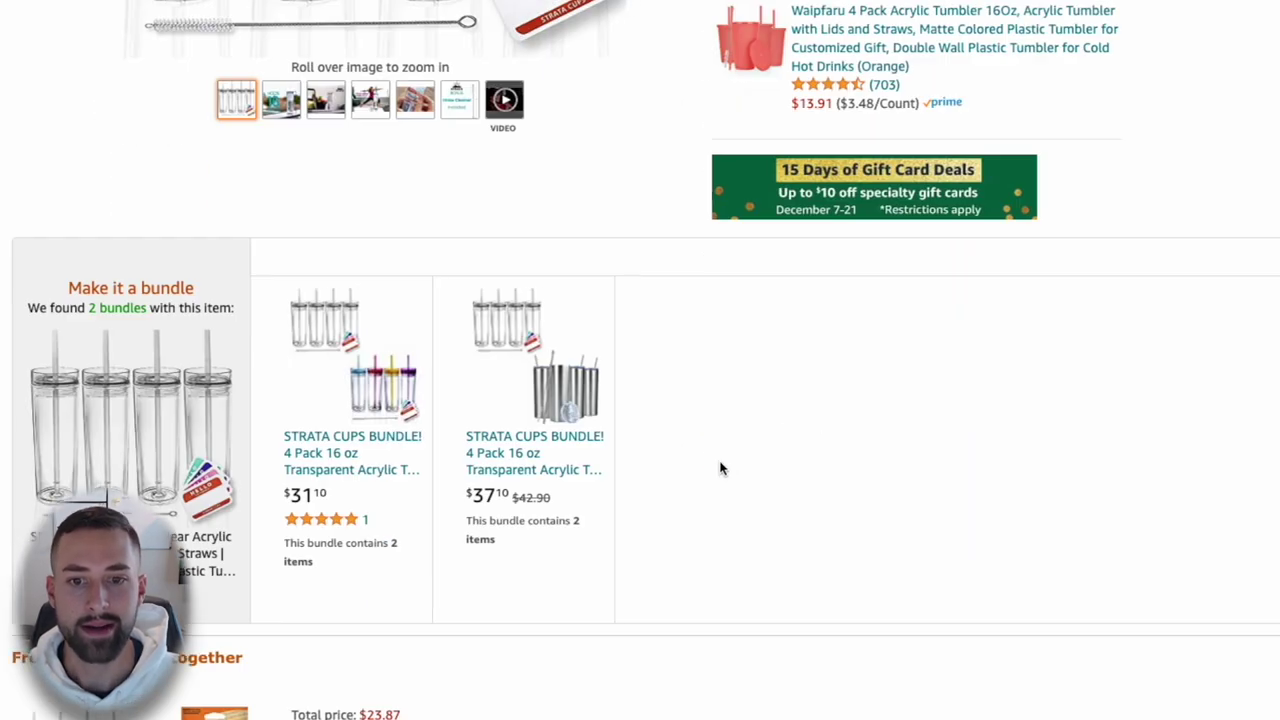
scroll(720, 468, down, 10)
scroll(798, 456, down, 15)
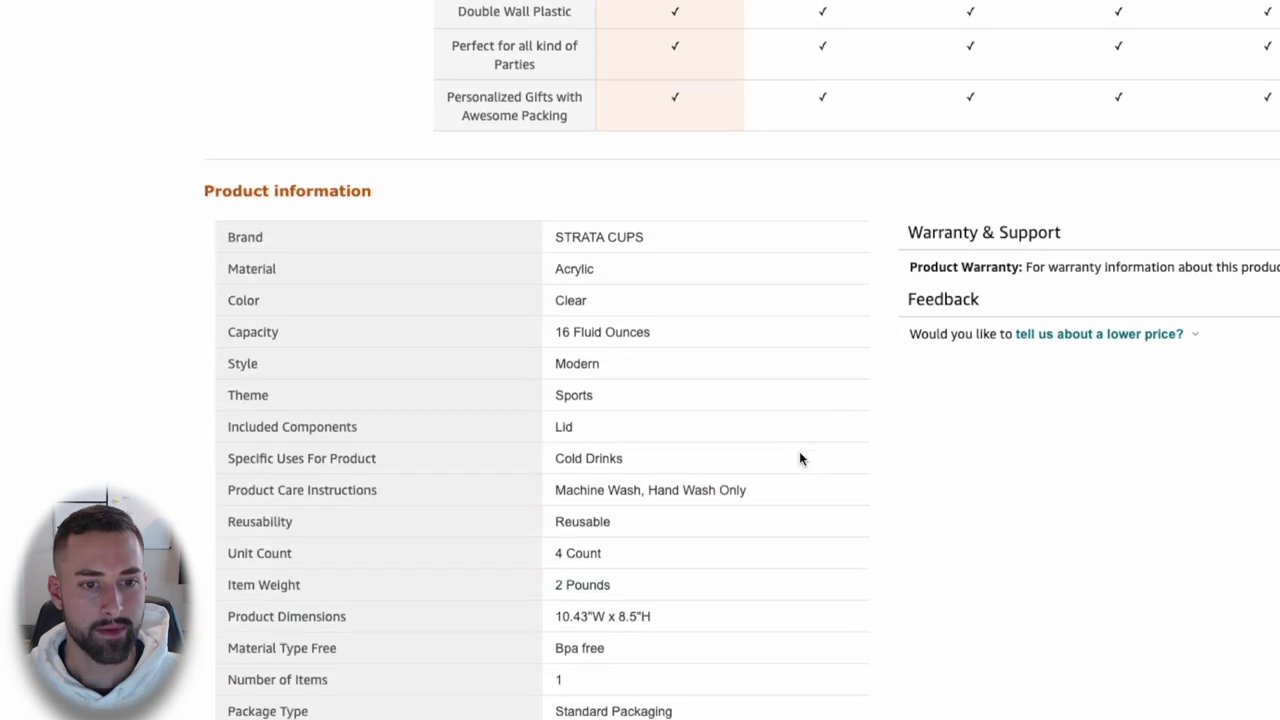
scroll(799, 458, down, 3)
triple_click(607, 372)
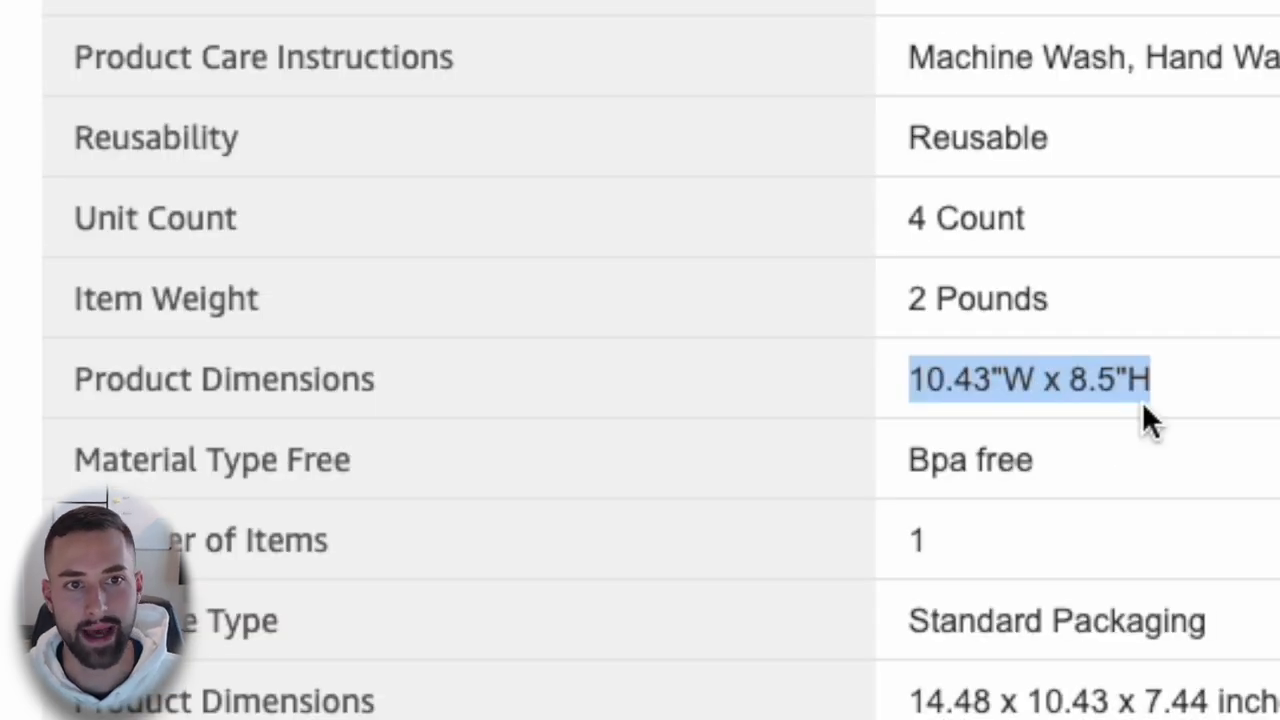
scroll(1142, 401, up, 20)
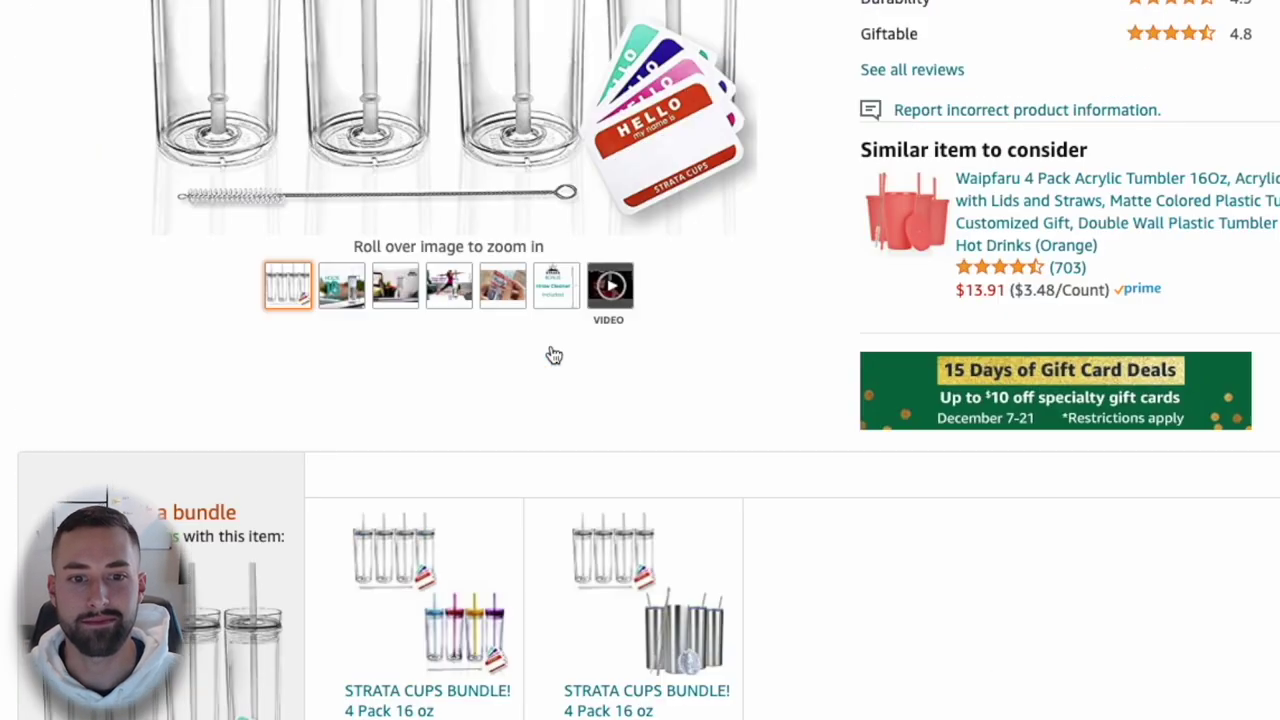
scroll(554, 356, up, 10)
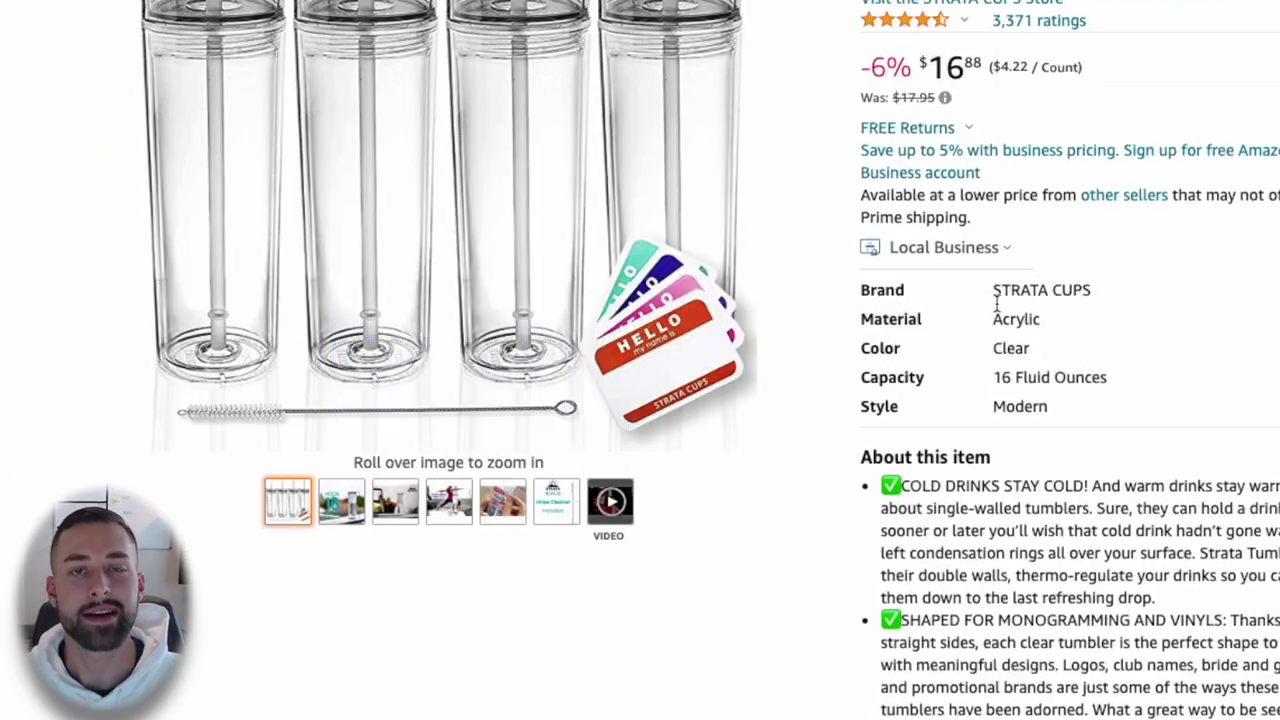
scroll(994, 308, up, 3)
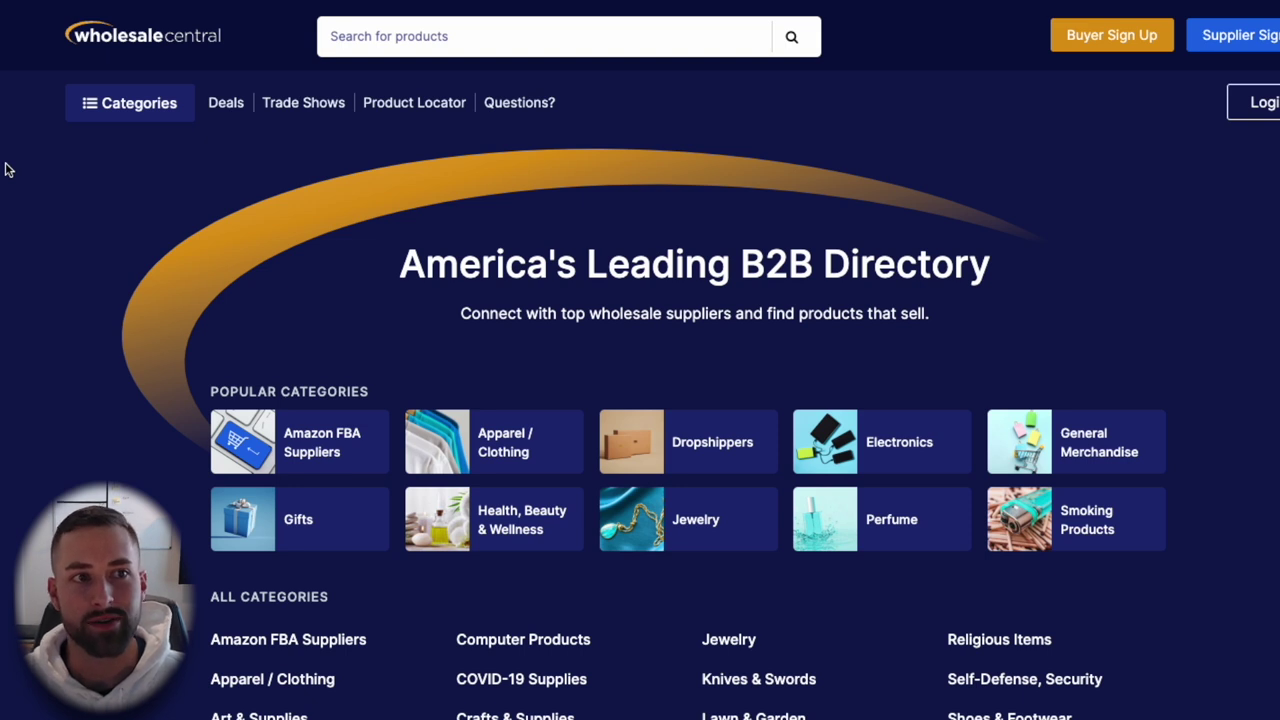
- Search the Wholesale Central supplier directory for "tumblers"
click(476, 36)
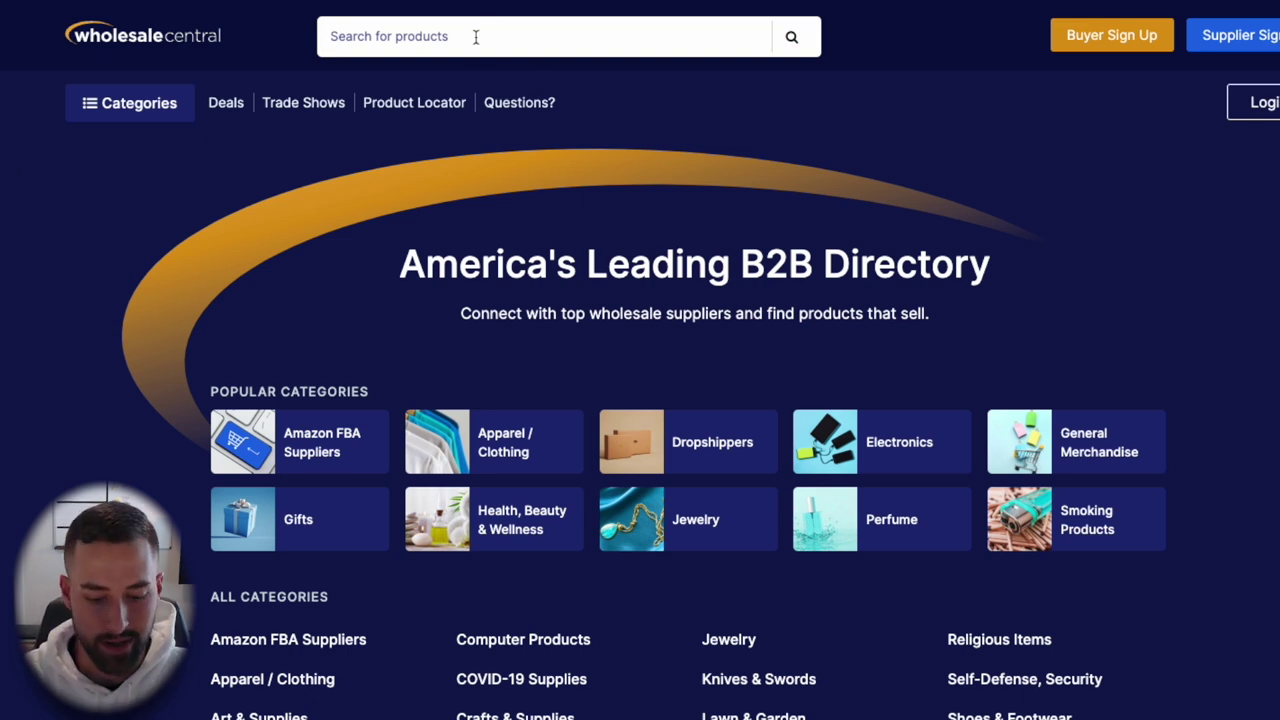
text(tumblers)
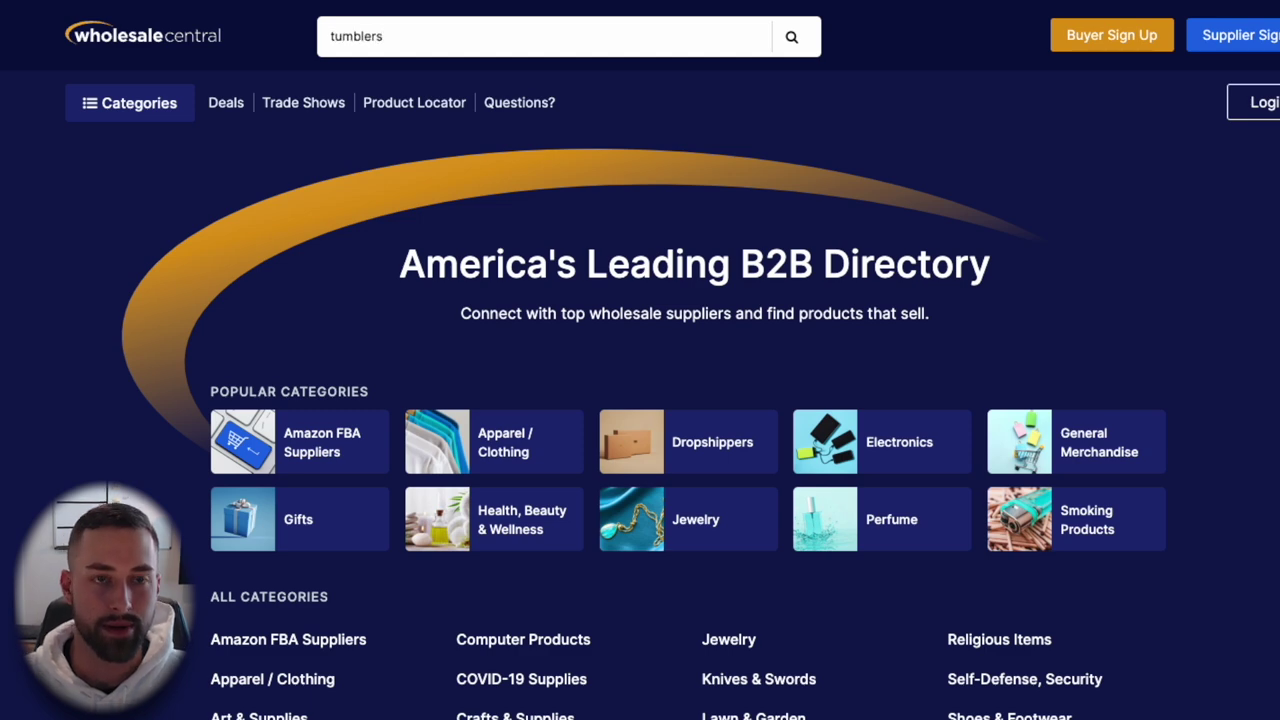
key(Return)
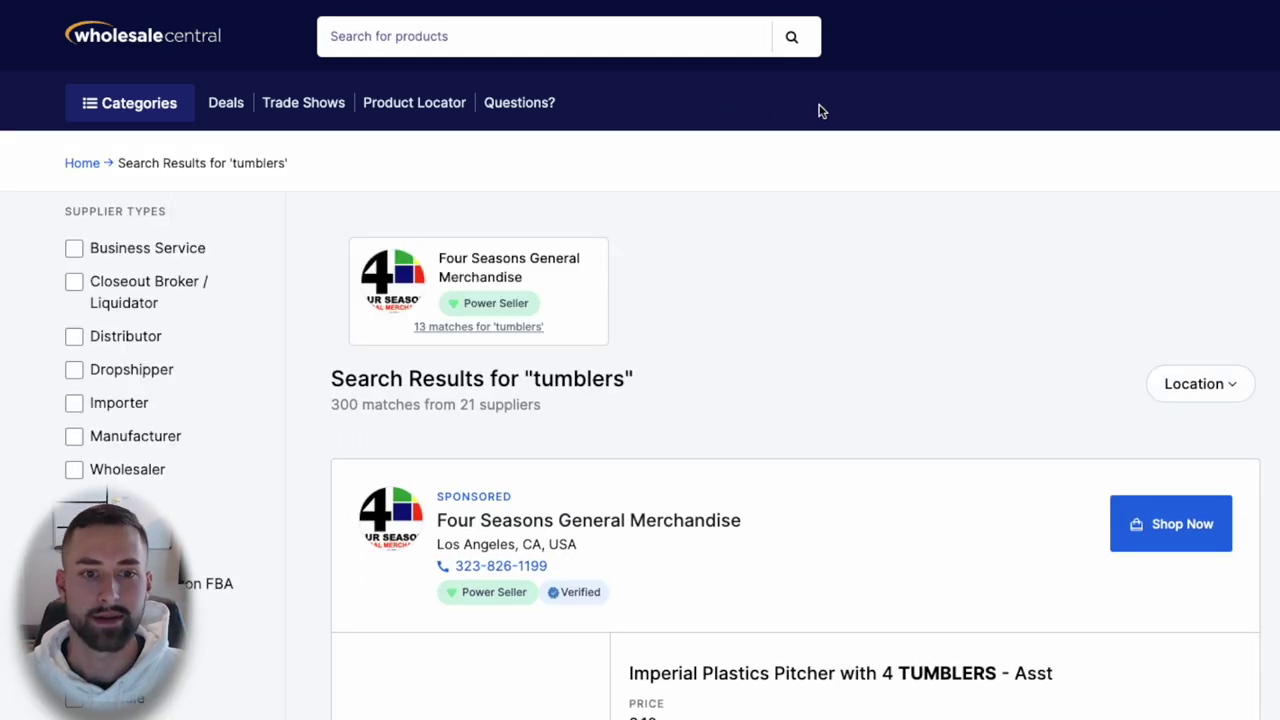
- Look through the first page of tumbler results, comparing suppliers, products and wholesale prices
scroll(822, 160, down, 1)
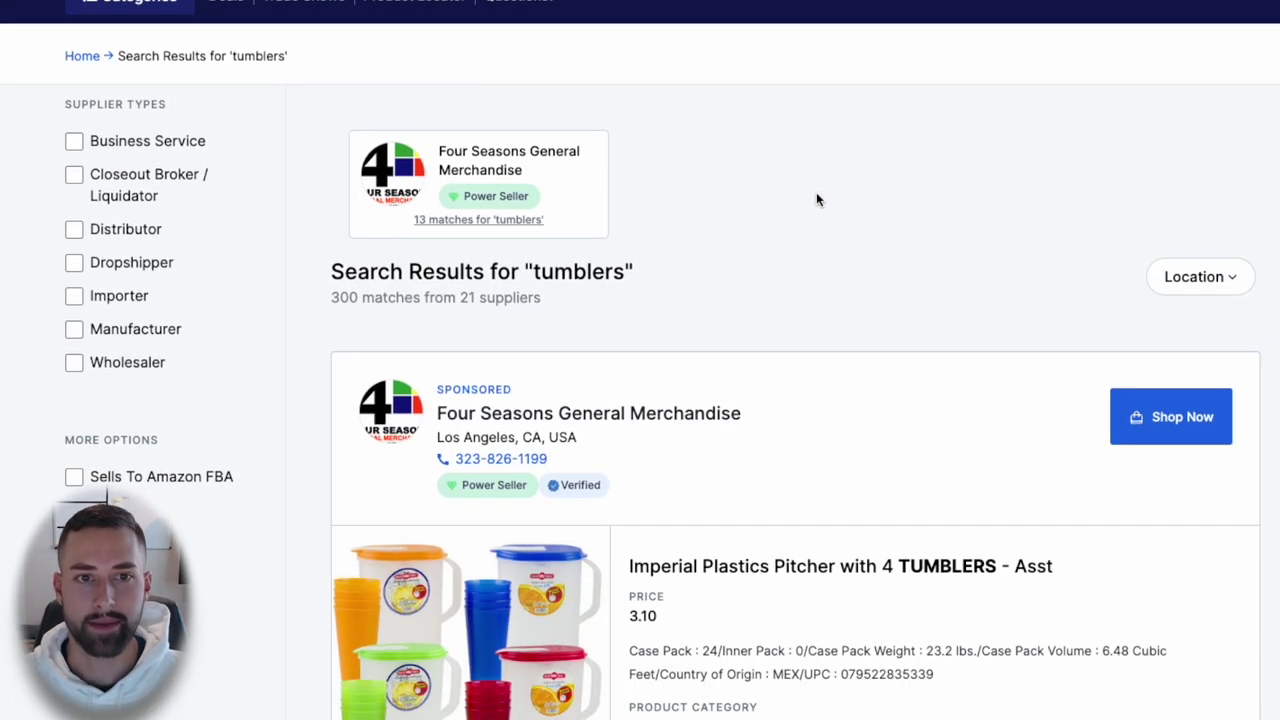
scroll(812, 200, down, 1)
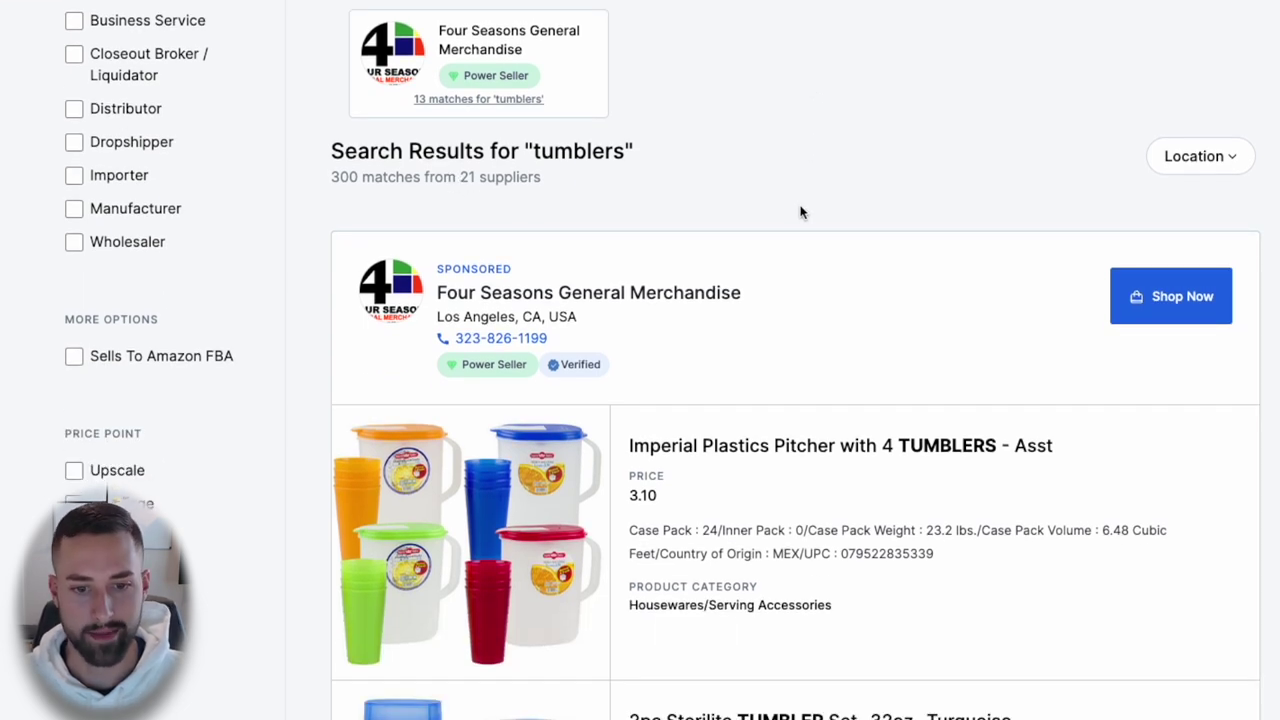
scroll(800, 205, down, 1)
scroll(1051, 225, down, 2)
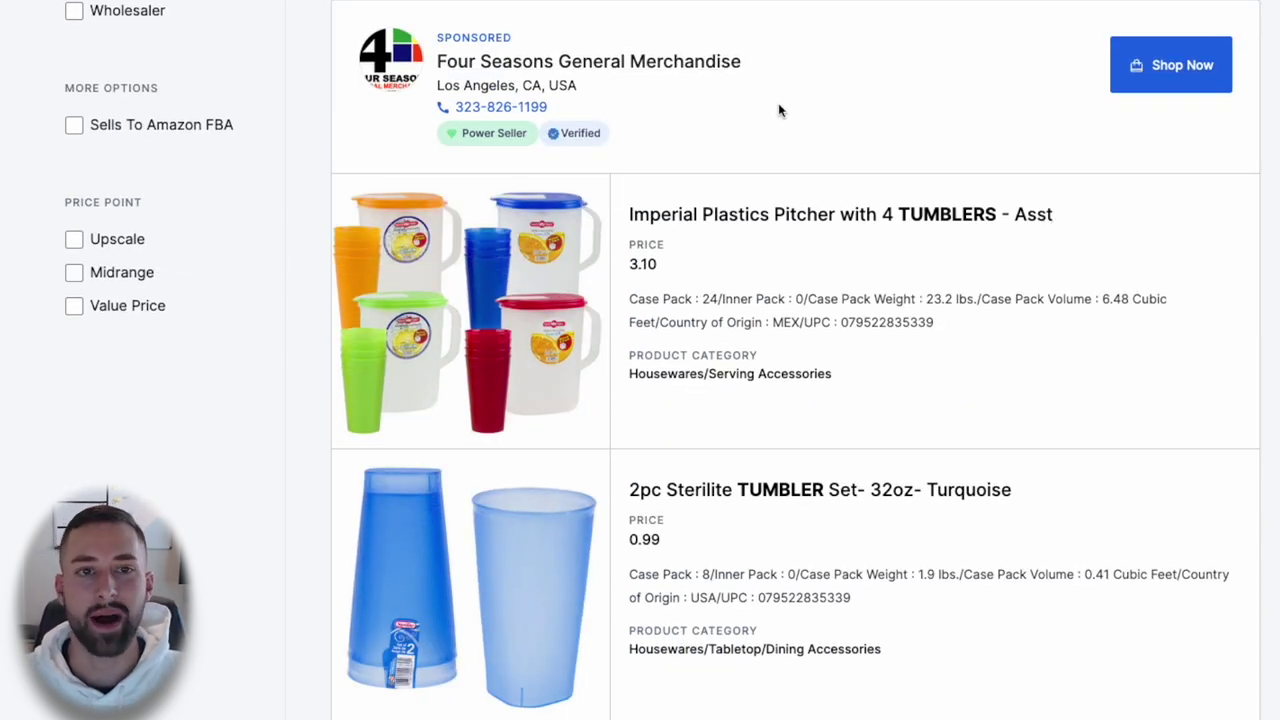
scroll(800, 115, down, 10)
scroll(1063, 183, down, 15)
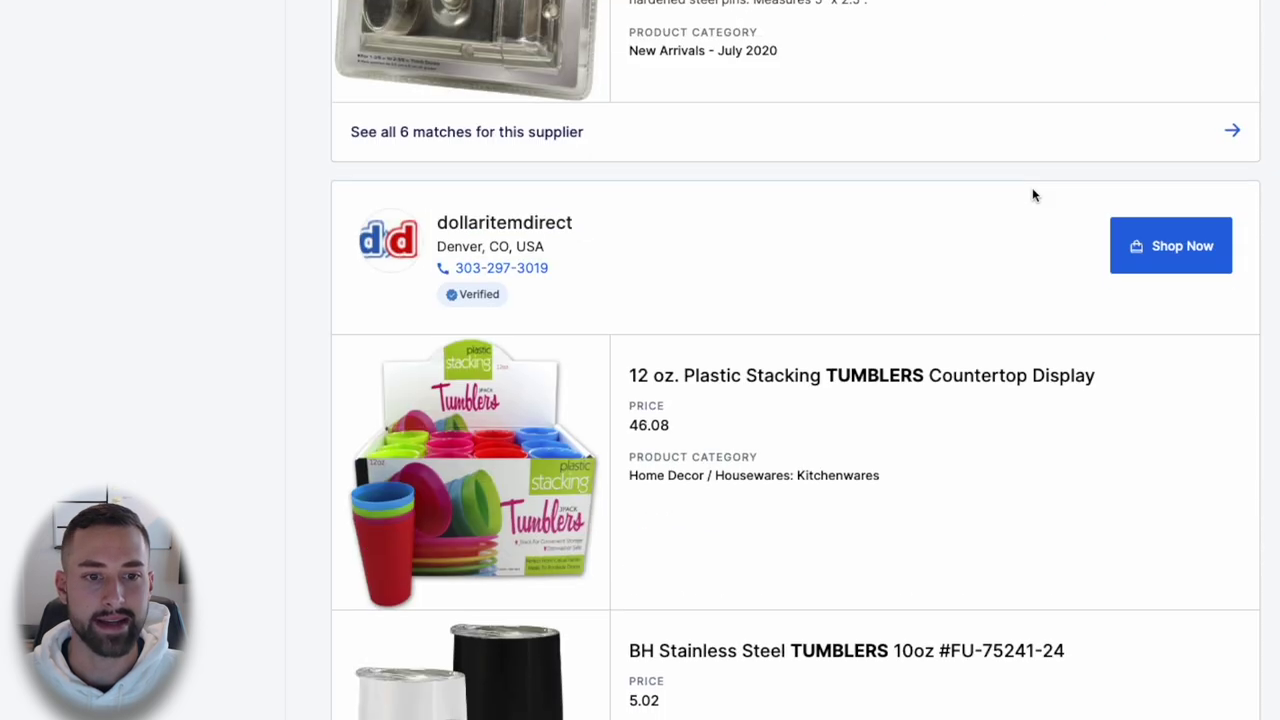
scroll(1034, 195, down, 20)
scroll(1032, 195, down, 15)
scroll(1032, 195, down, 6)
scroll(1032, 195, down, 11)
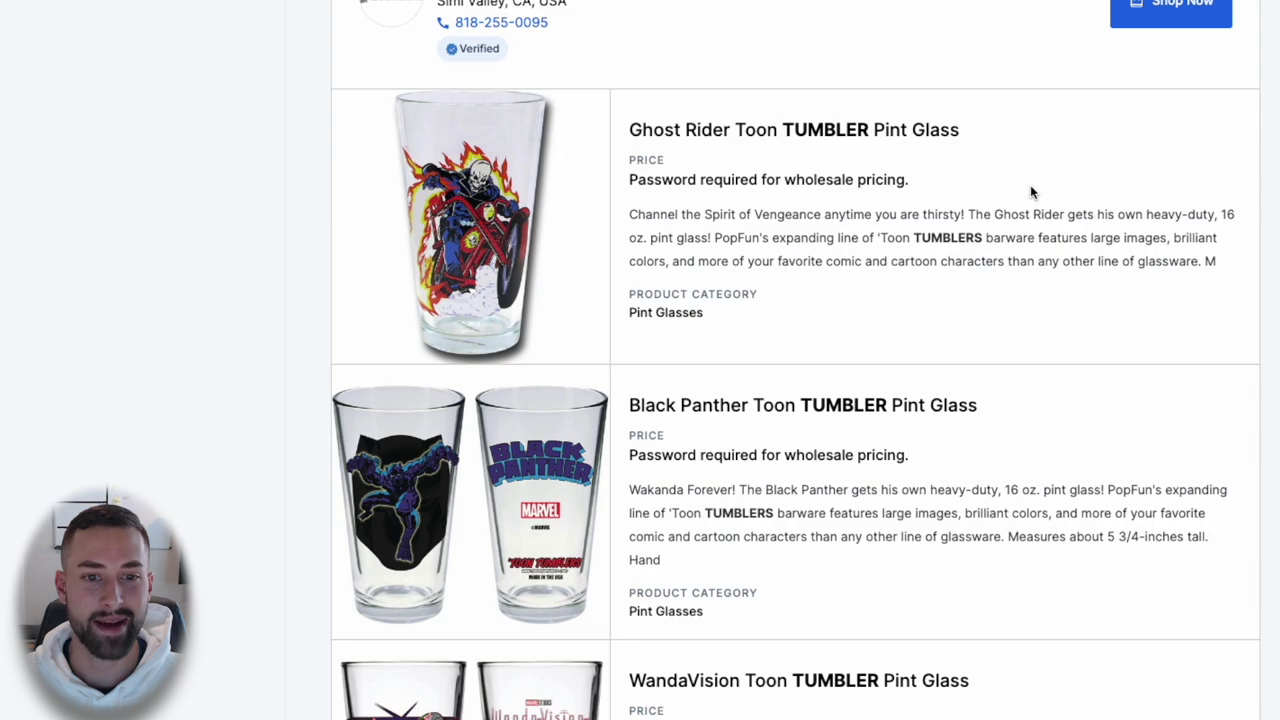
scroll(1032, 192, down, 14)
scroll(1032, 192, down, 10)
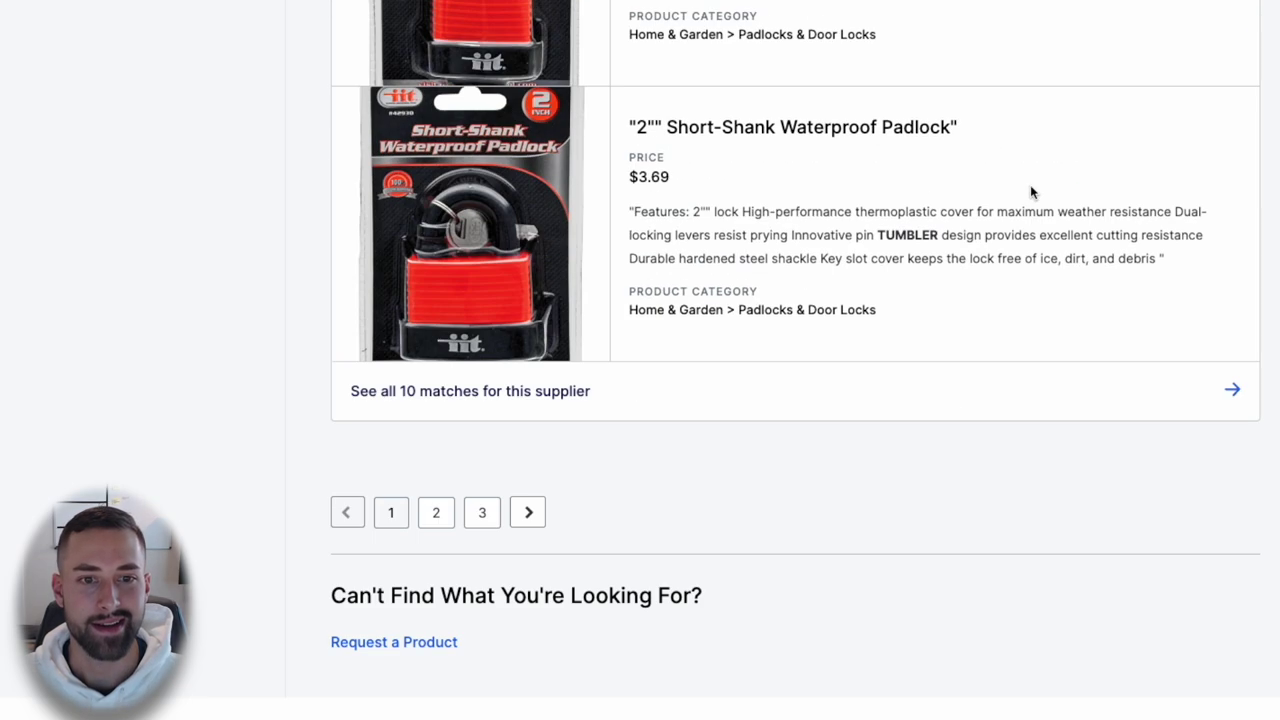
- Open page 2 of the tumbler results and examine the tumblers with lids and straws offered by BL Gifts Imports
click(436, 512)
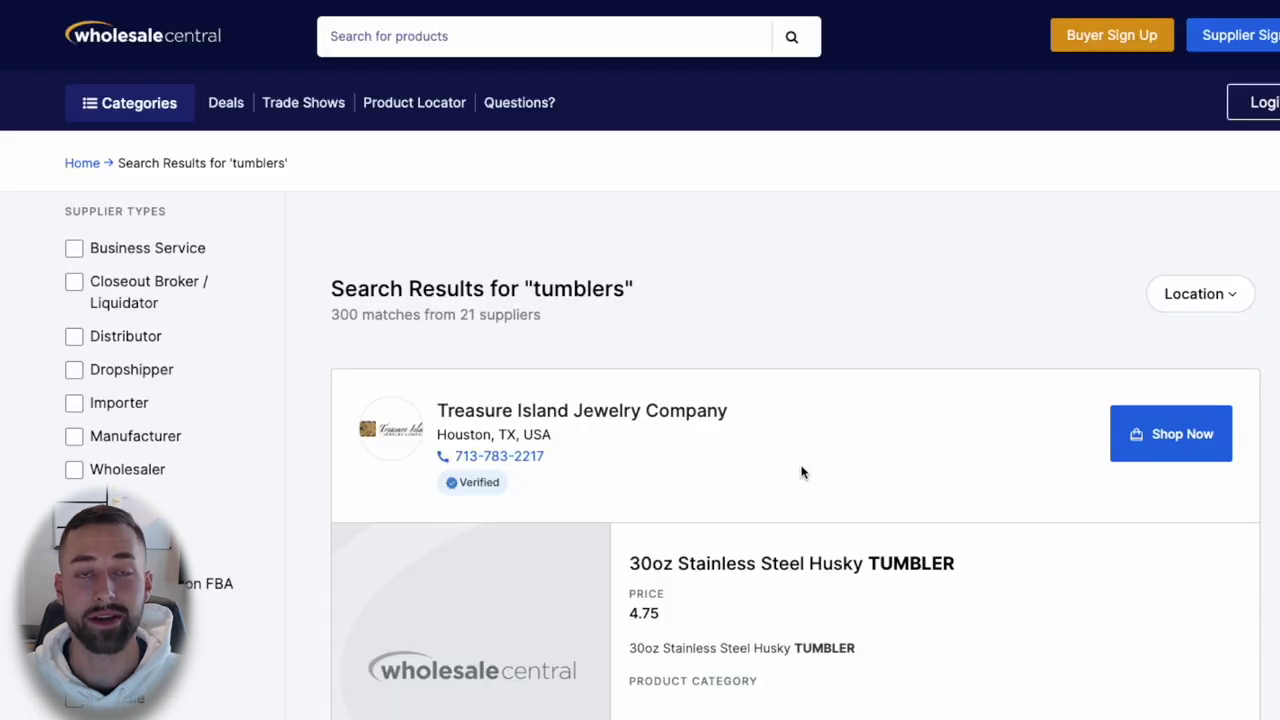
scroll(833, 417, down, 5)
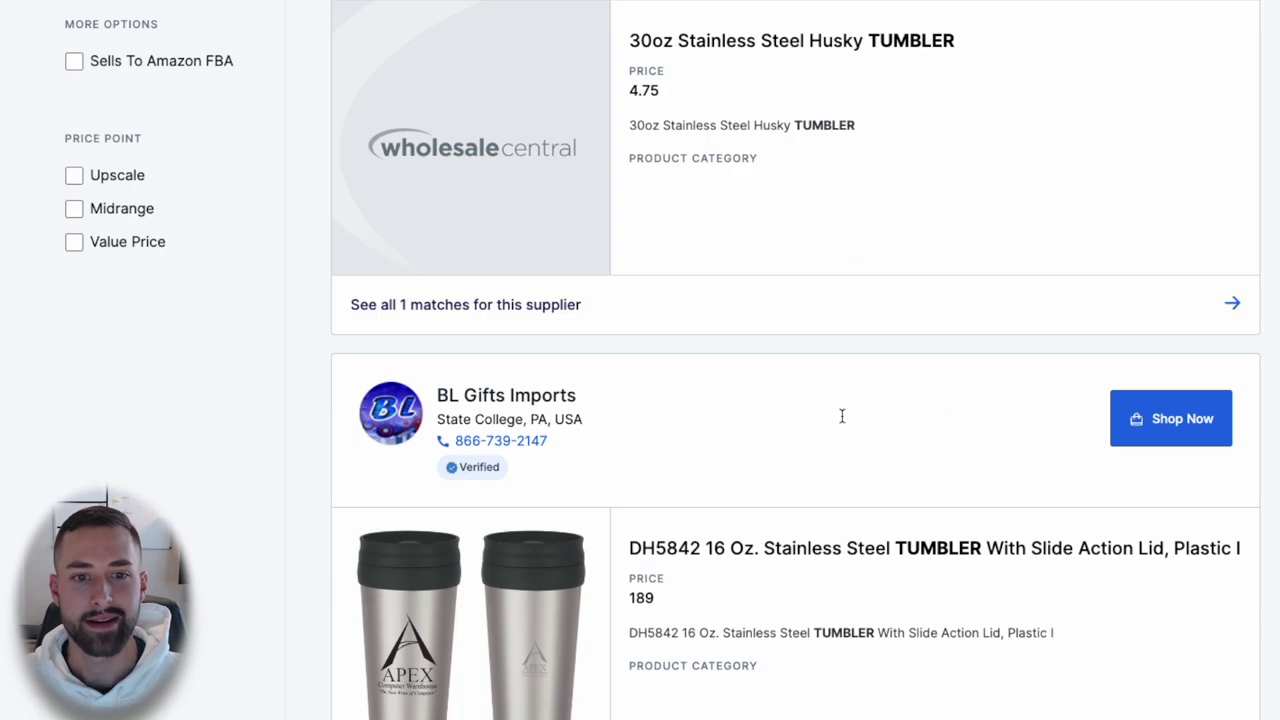
scroll(841, 415, down, 6)
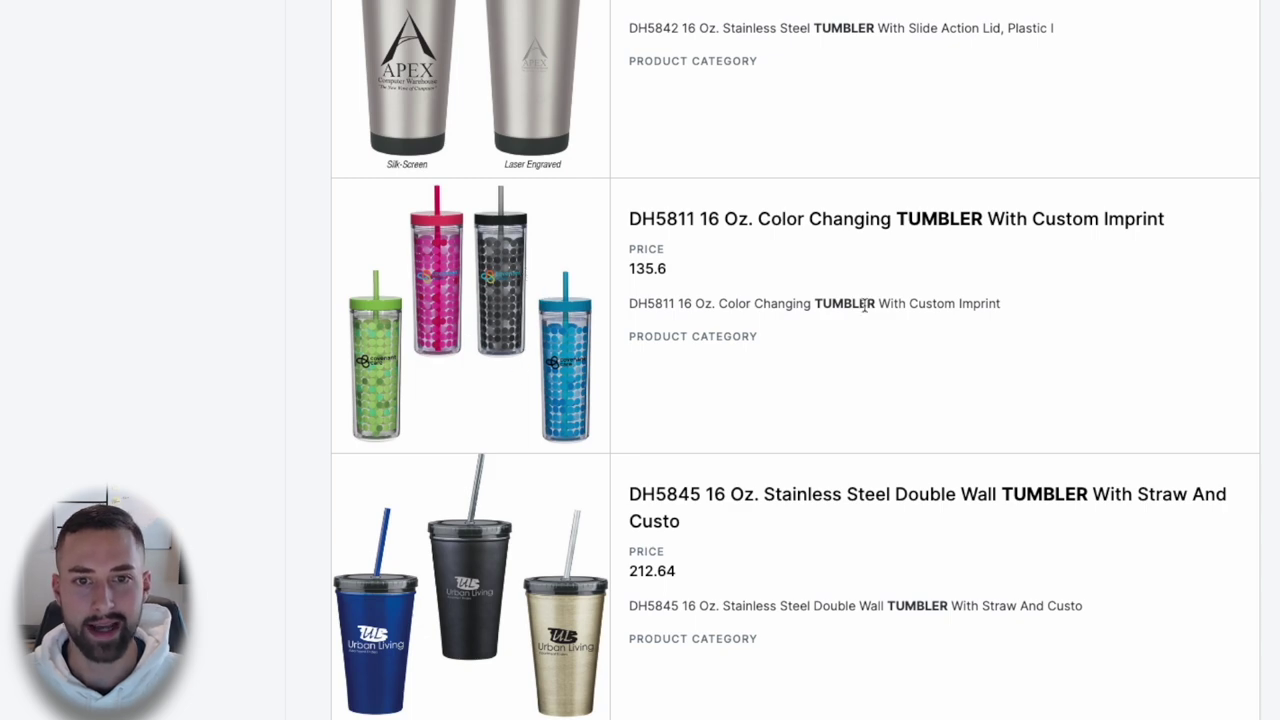
scroll(867, 320, down, 1)
scroll(832, 283, down, 12)
scroll(832, 285, up, 3)
scroll(832, 285, down, 10)
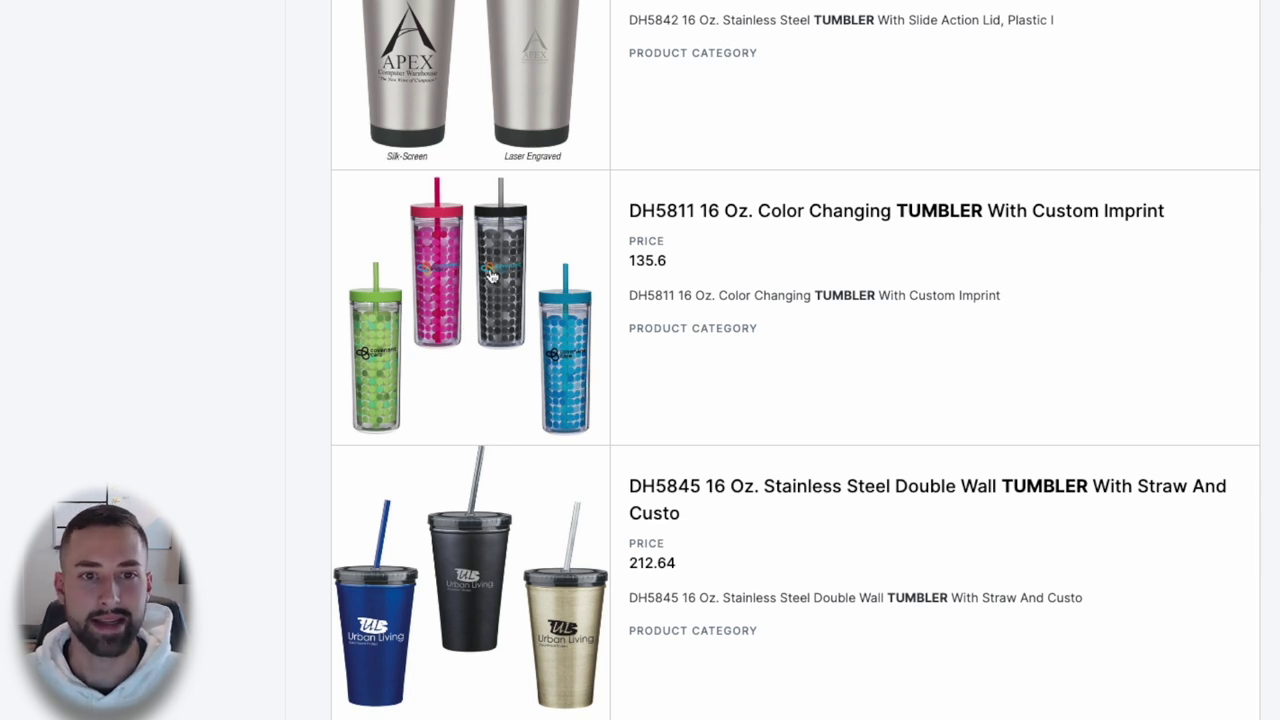
scroll(490, 278, up, 3)
triple_click(534, 64)
click(652, 70)
scroll(651, 80, up, 1)
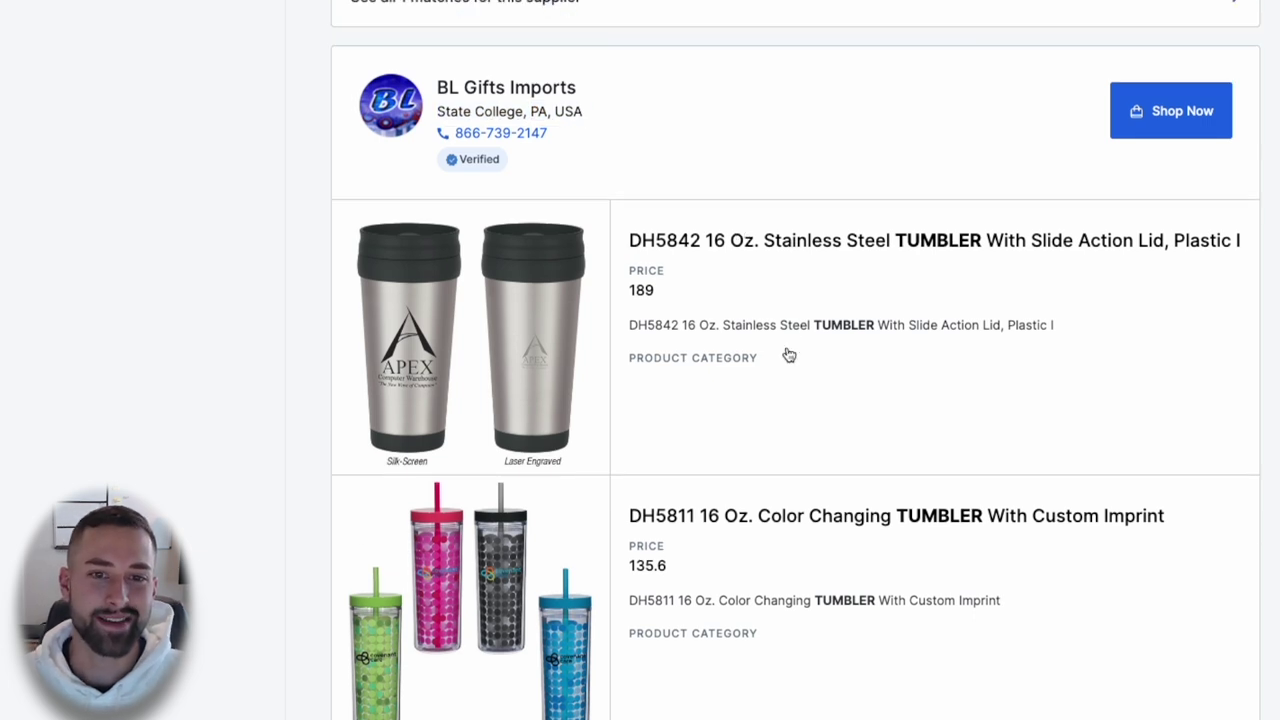
scroll(795, 400, up, 10)
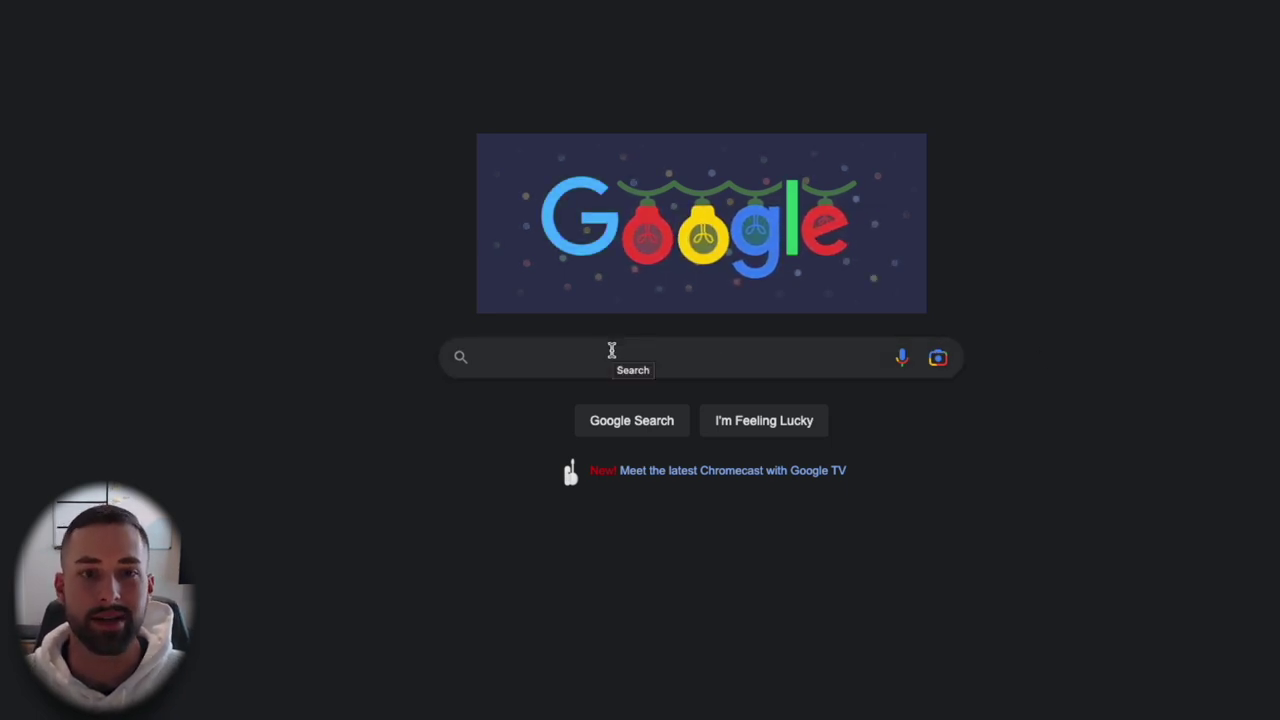
- Search Google for "glass cups with lids and straws wholesale" and look over the results
click(612, 352)
text(glass cups with lids and straws wholesale)
double_click(721, 366)
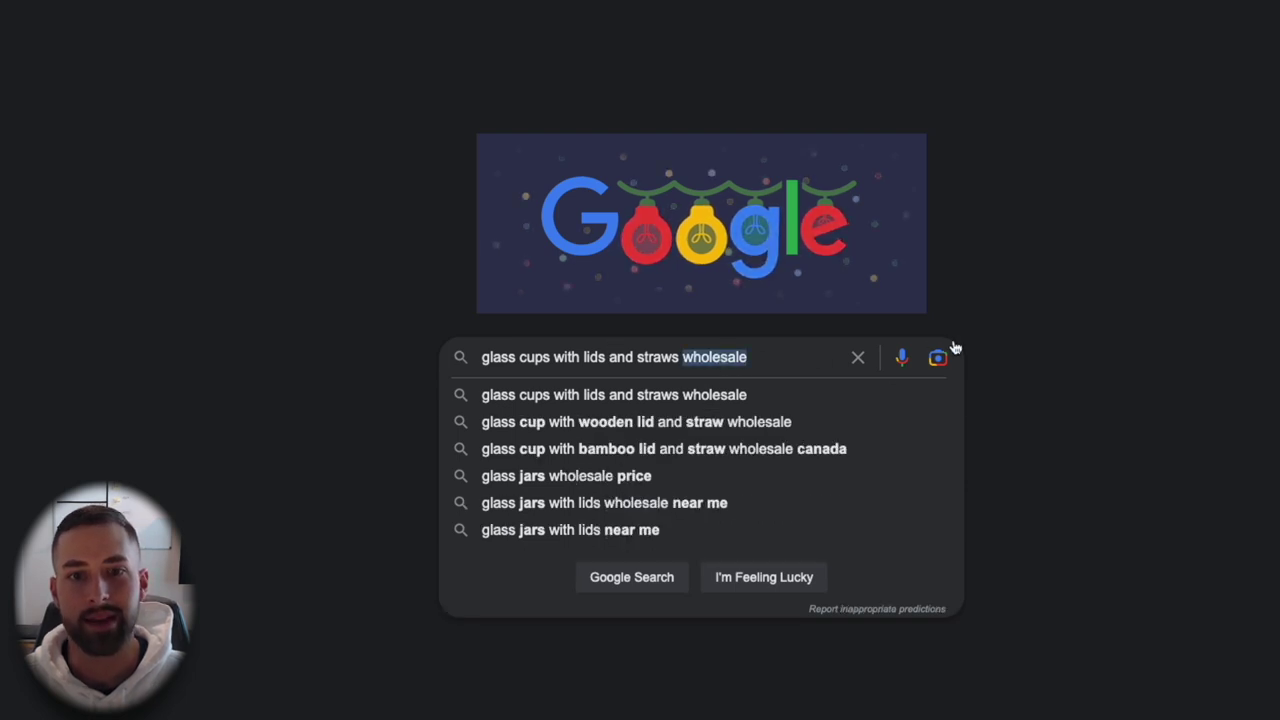
click(808, 357)
key(Return)
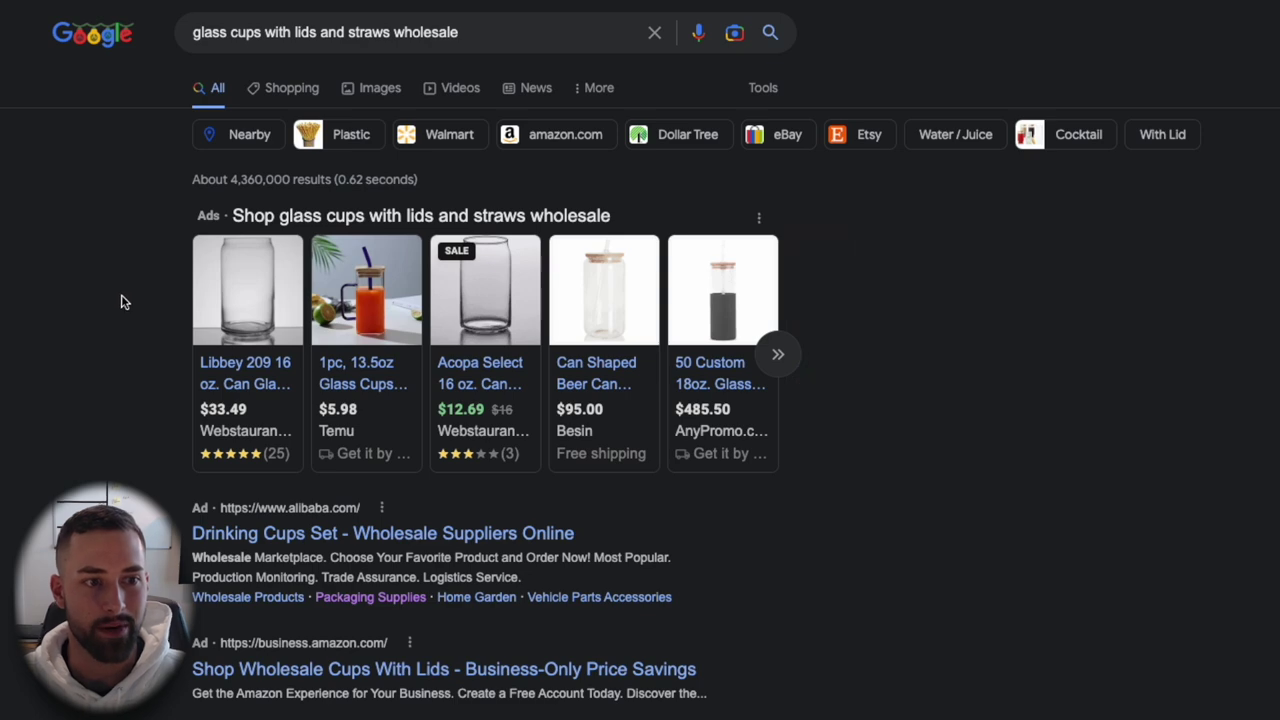
scroll(123, 297, down, 2)
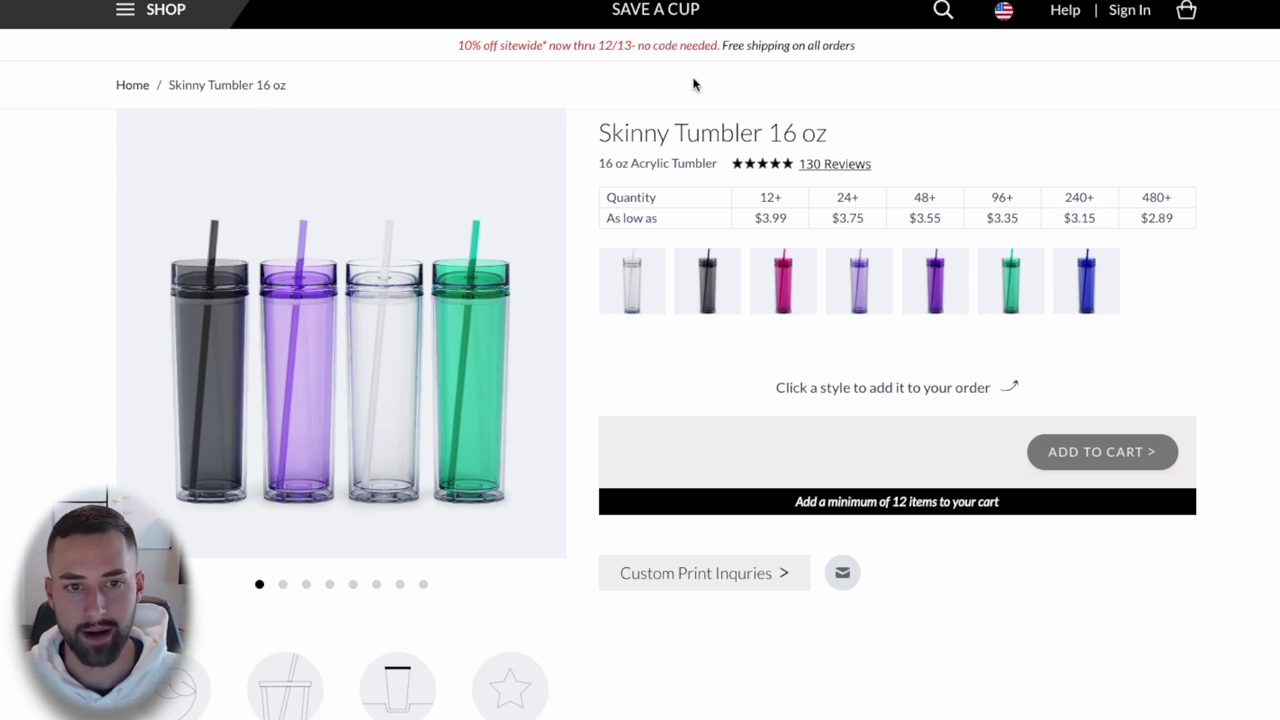
- Highlight the Skinny Tumbler 16 oz title on the Save A Cup page and compare it with the SKINNY TUMBLERS title on Amazon
triple_click(619, 133)
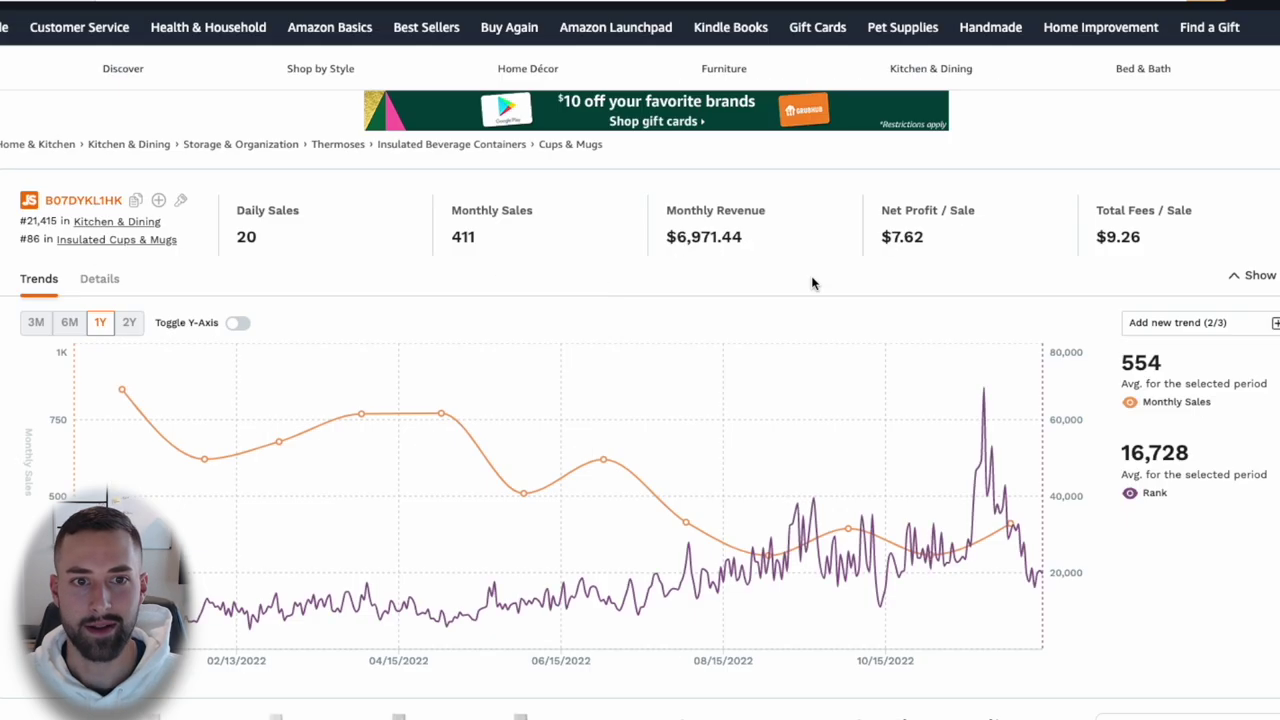
scroll(717, 283, down, 6)
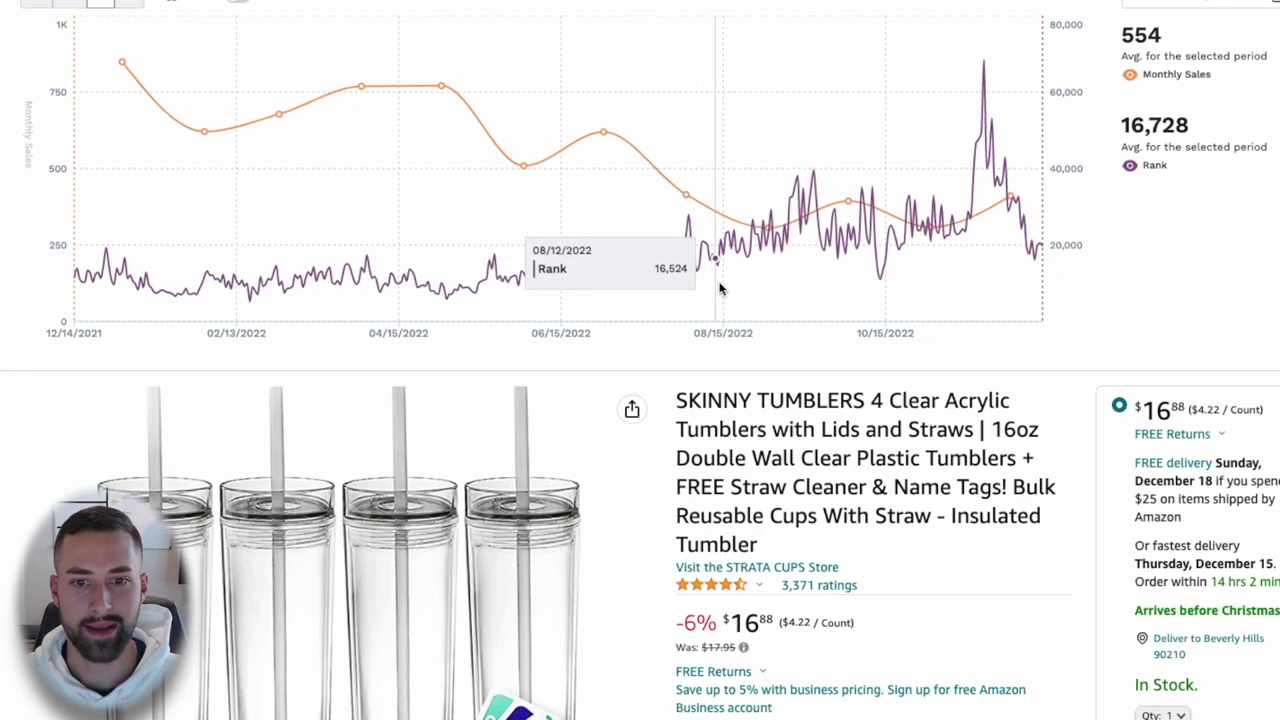
drag(677, 95, 860, 96)
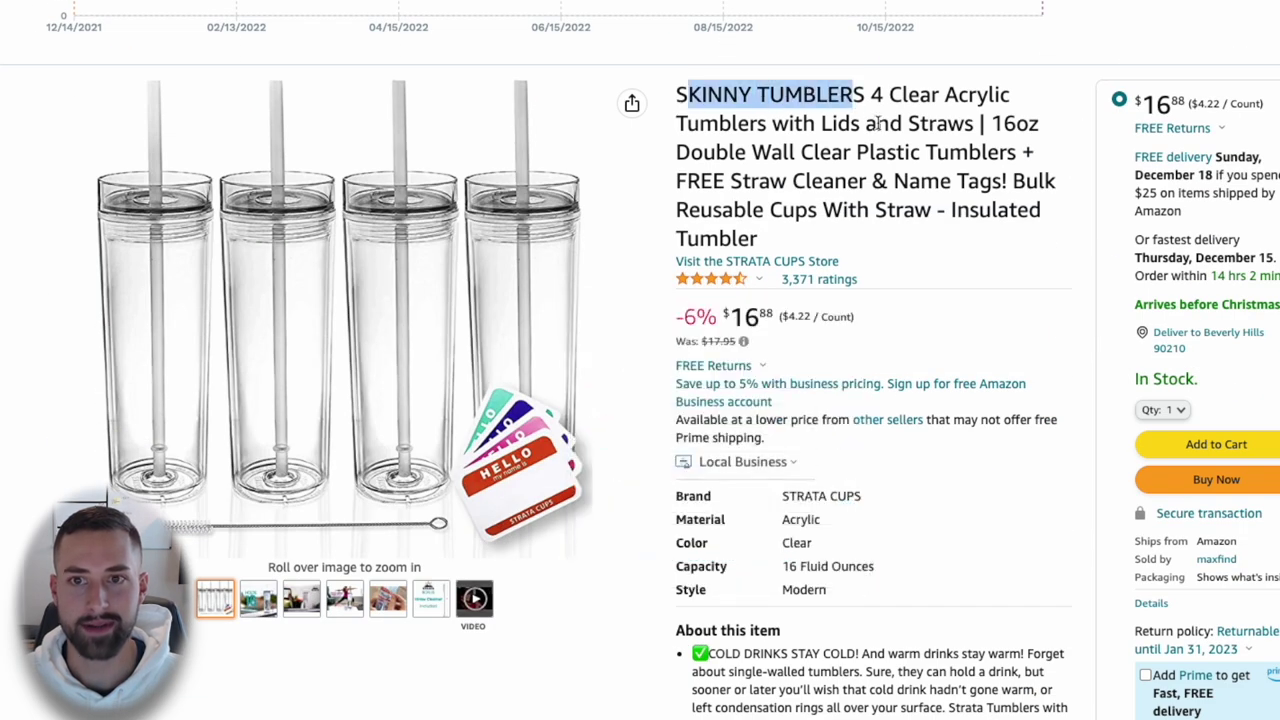
click(865, 120)
scroll(865, 120, up, 4)
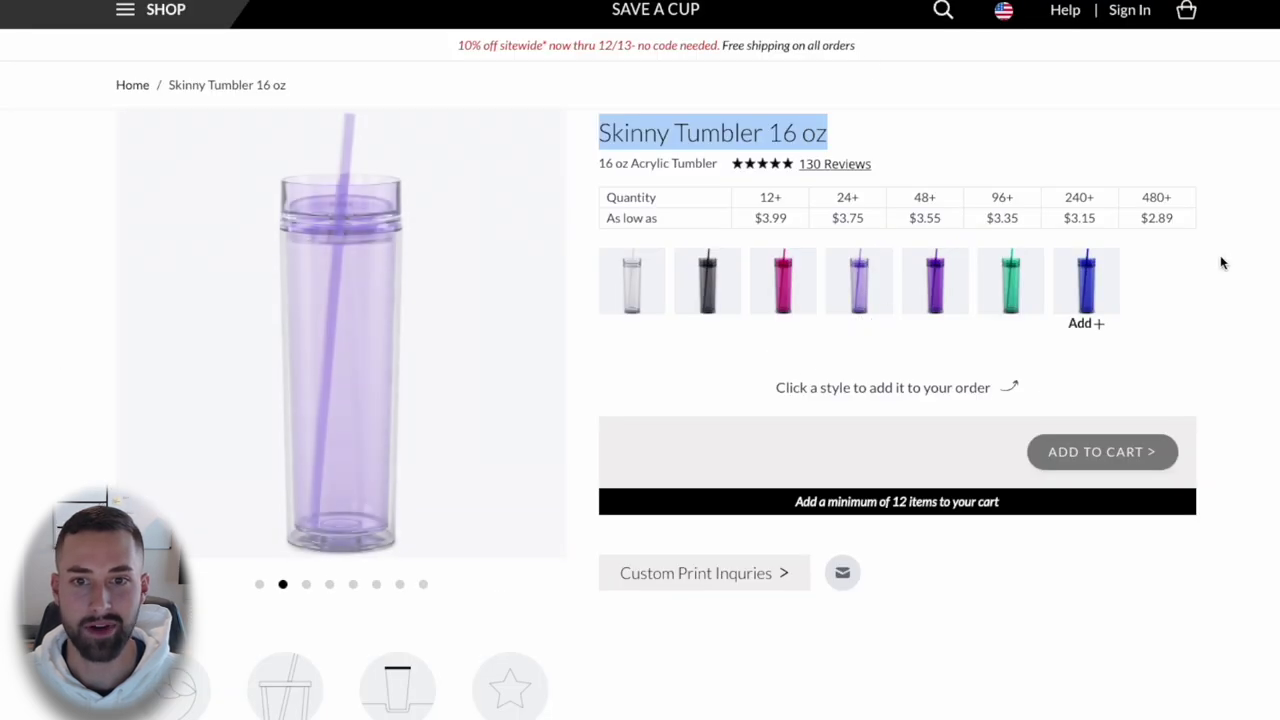
click(1228, 262)
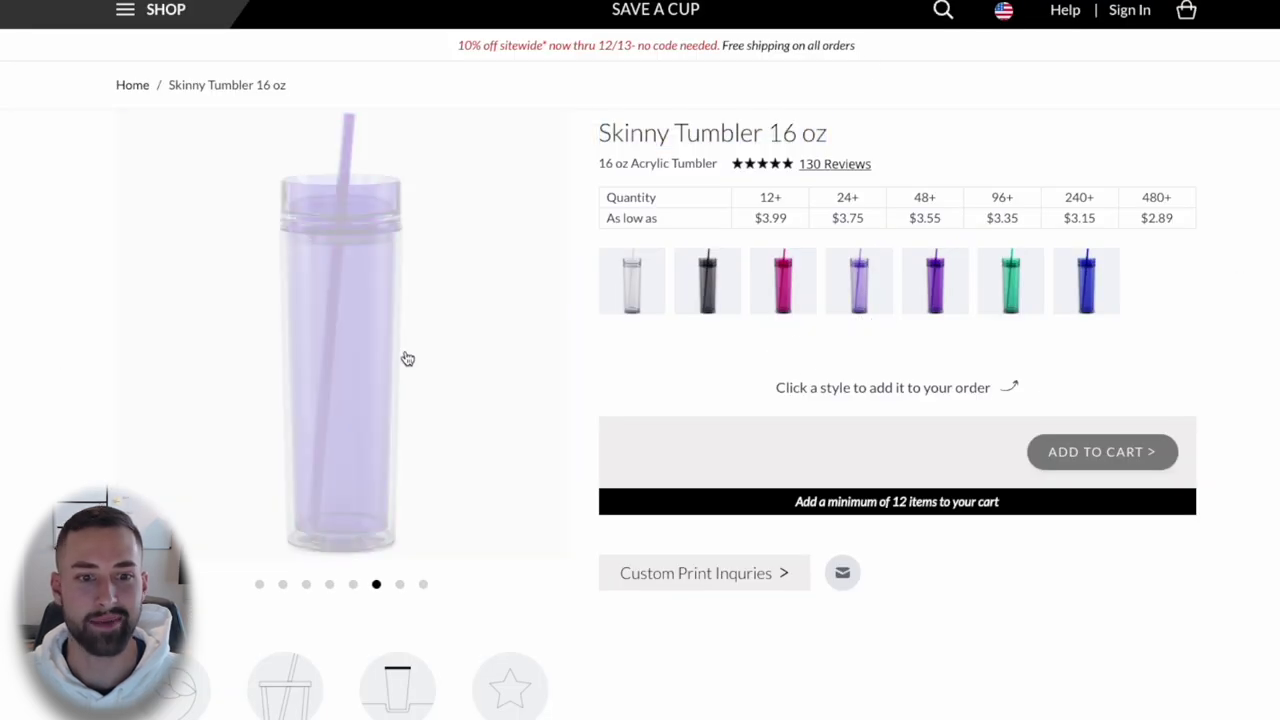
- Browse the Skinny Tumbler 16 oz colour photos on the Save A Cup page and select the clear style
click(352, 586)
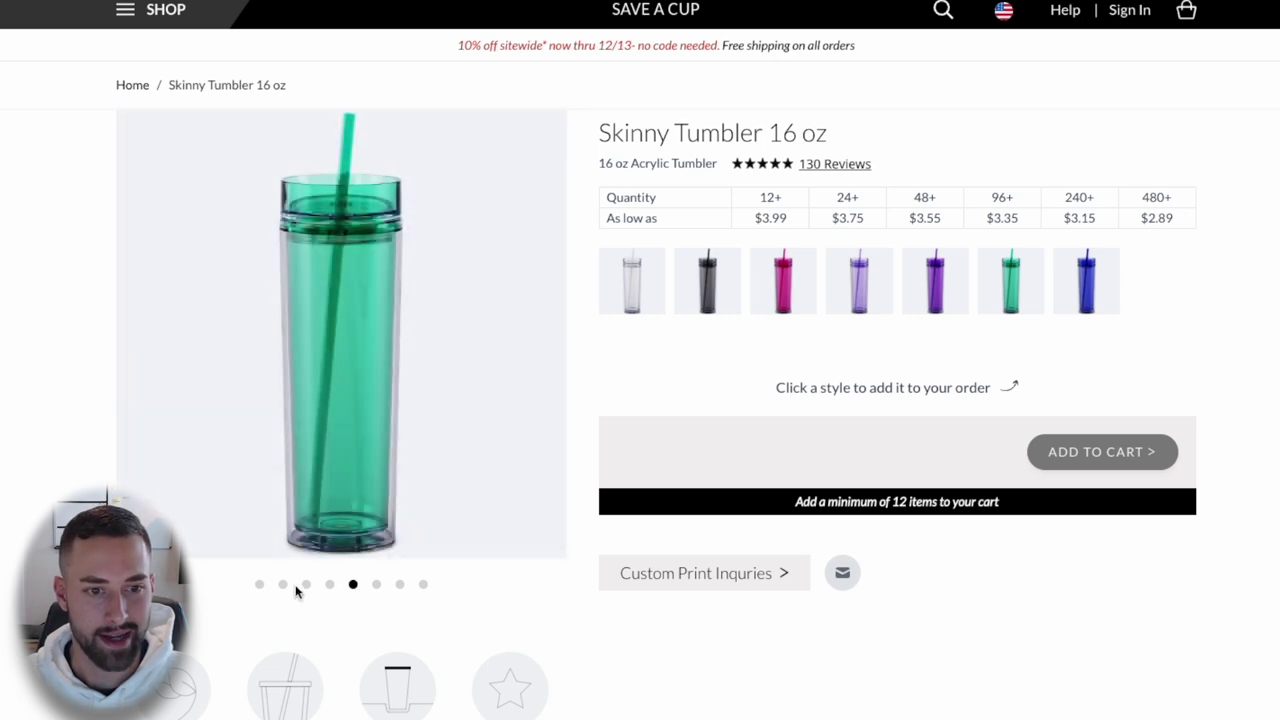
click(284, 588)
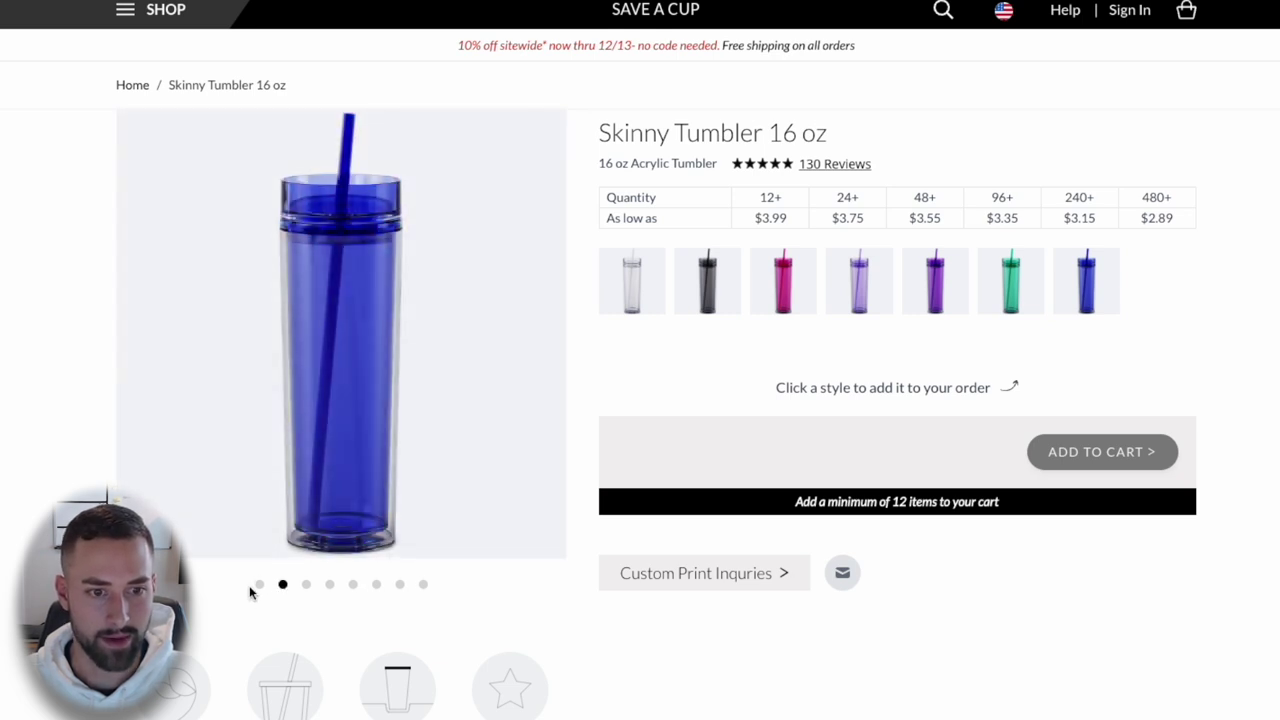
click(258, 589)
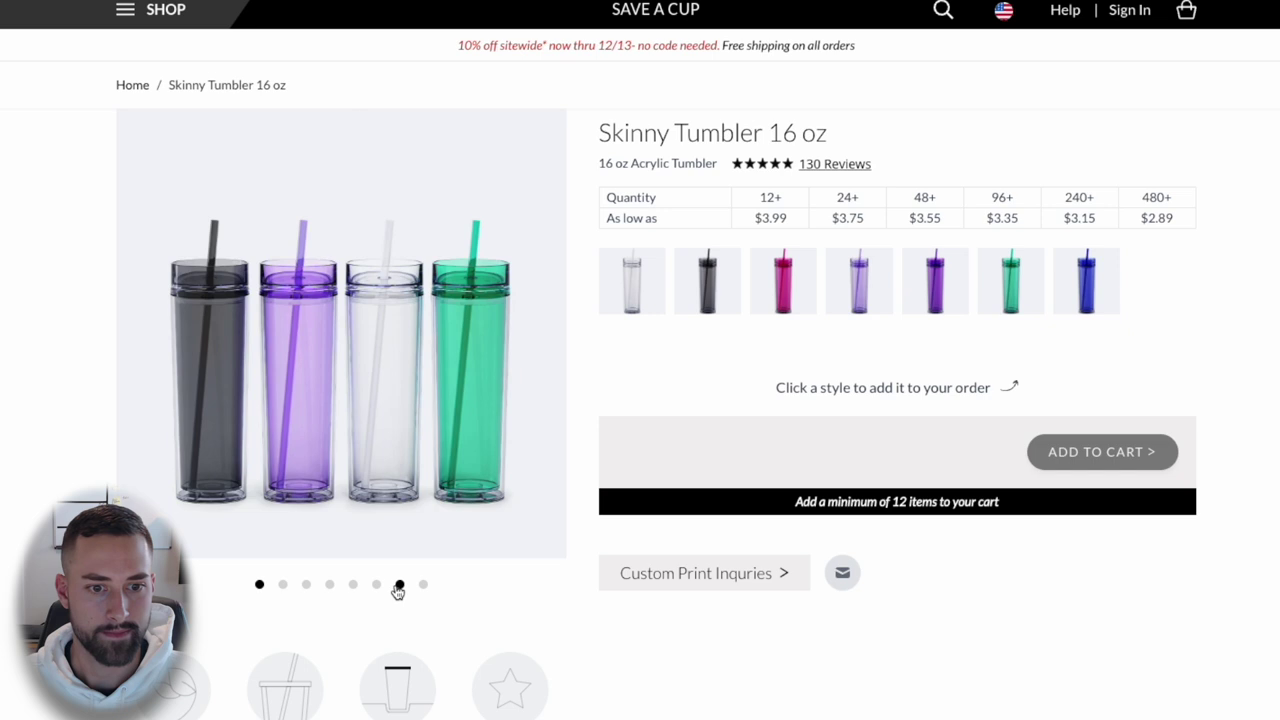
click(399, 588)
click(630, 285)
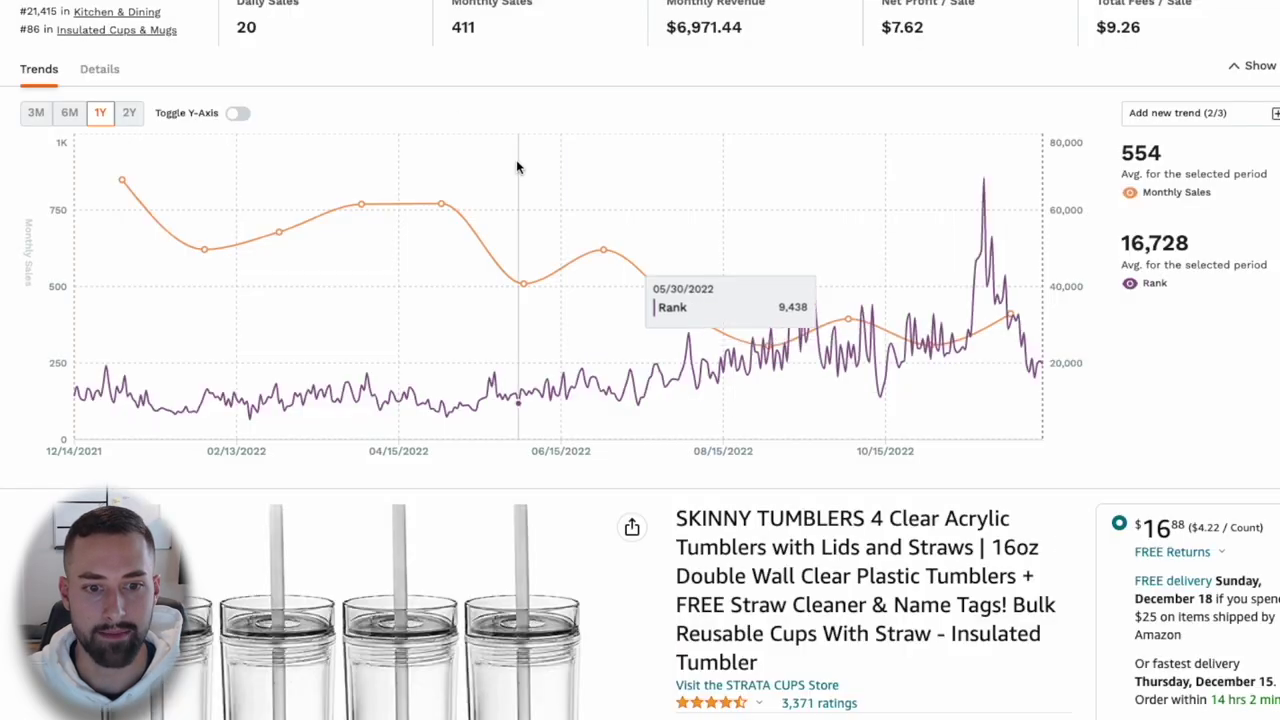
- Switch to the Amazon SKINNY TUMBLERS listing, inspect its main photo up close, and close the enlarged view
scroll(517, 166, down, 3)
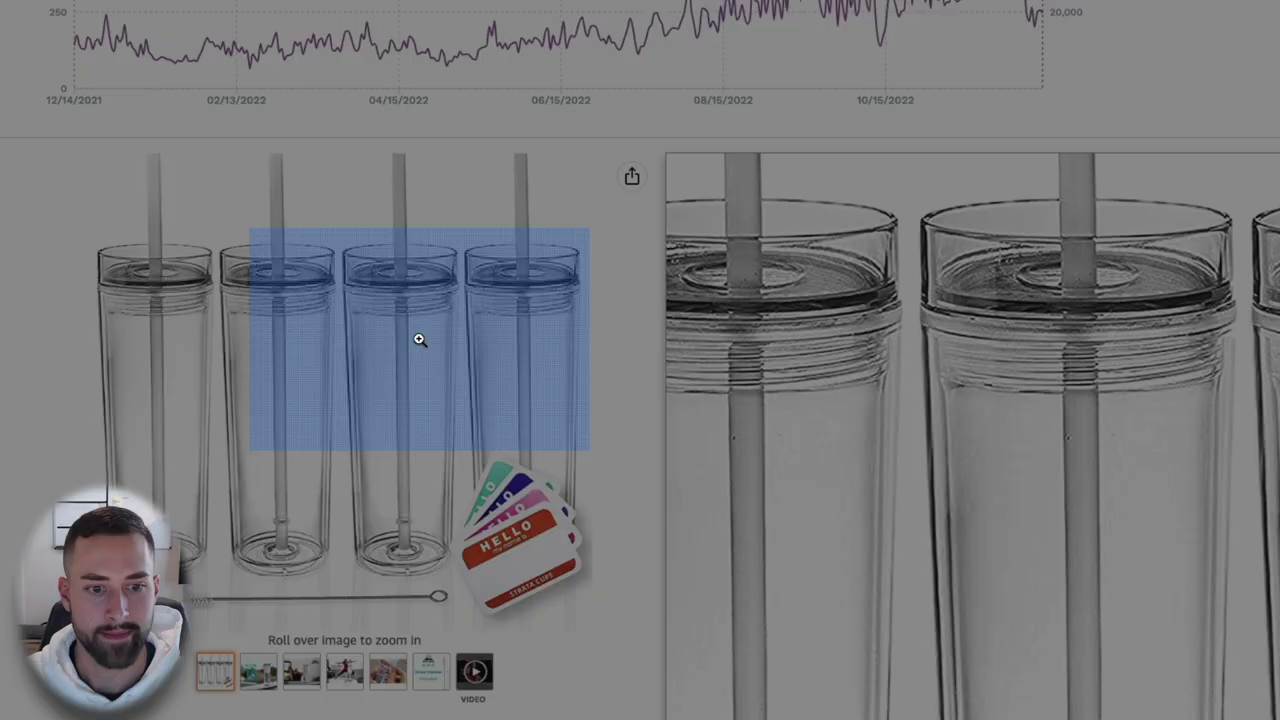
click(419, 340)
click(1267, 357)
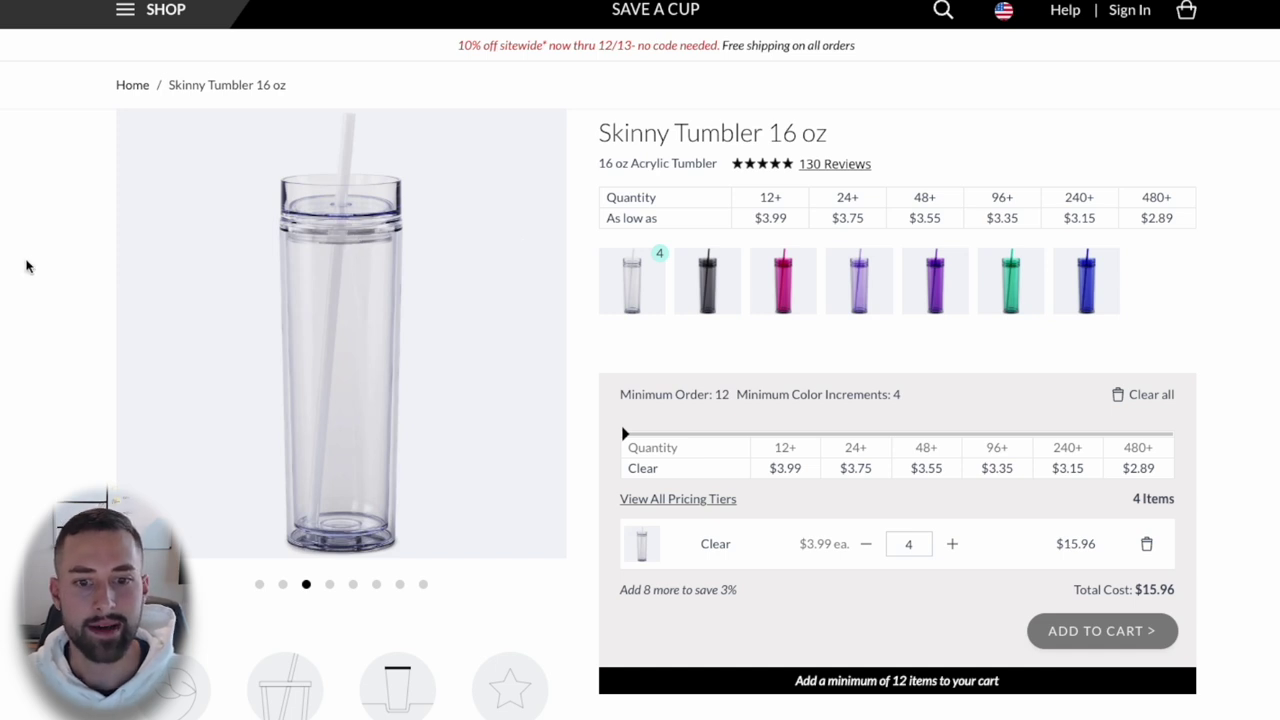
- Highlight the Product Dimensions value in the Save A Cup tumbler's specifications to check its height and diameter
scroll(27, 266, down, 4)
scroll(27, 266, down, 3)
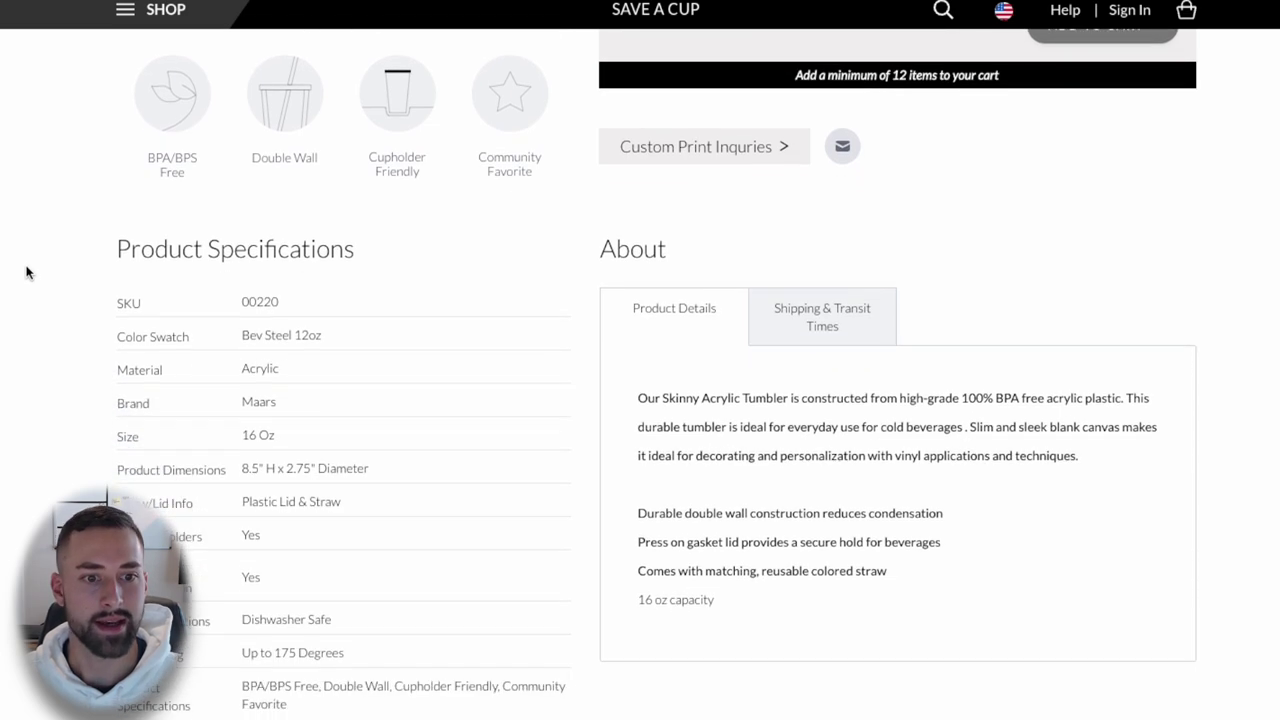
triple_click(267, 443)
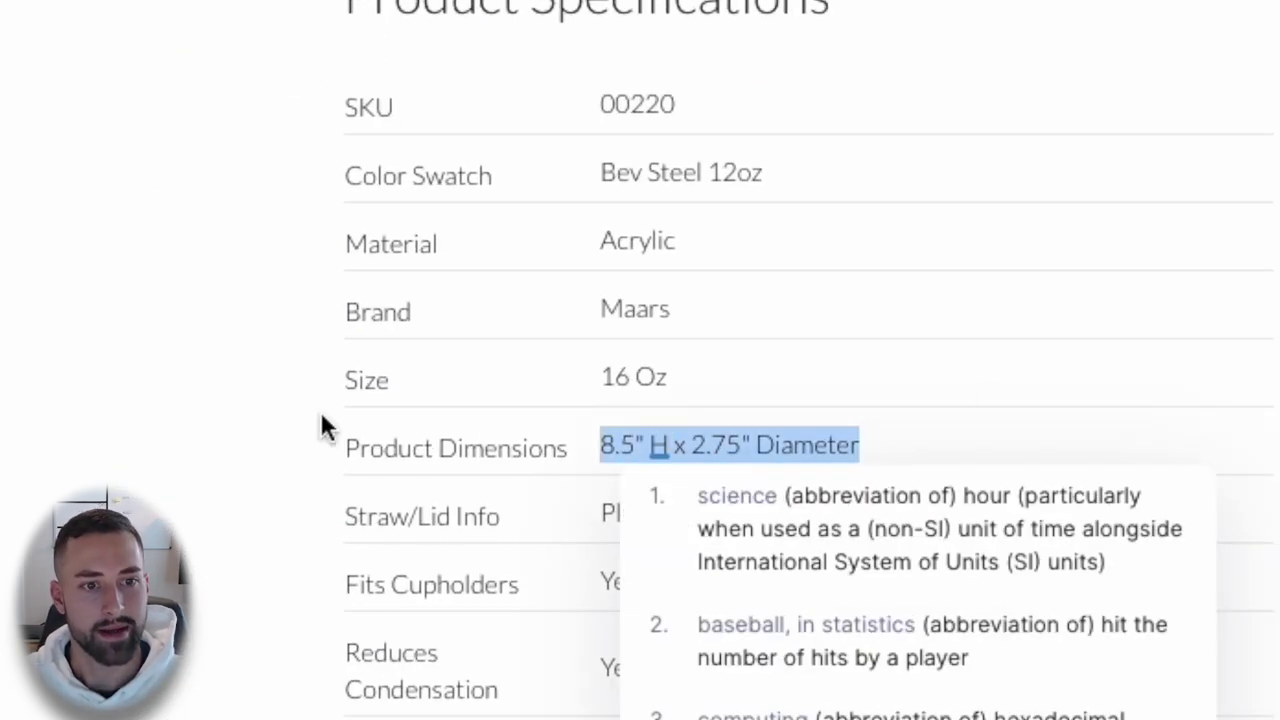
click(112, 415)
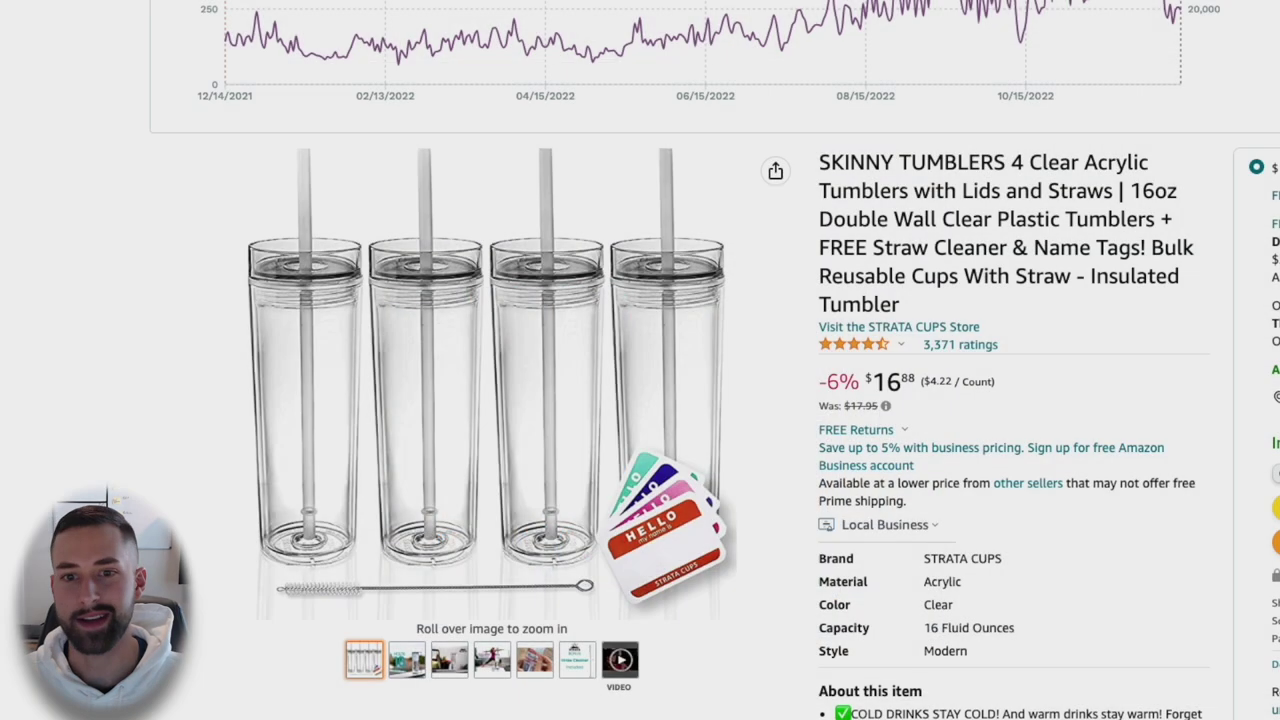
- Find the product details on the Amazon tumbler listing and highlight its Product Dimensions values, ending with the width and height entry
scroll(1054, 323, down, 10)
scroll(1055, 323, down, 15)
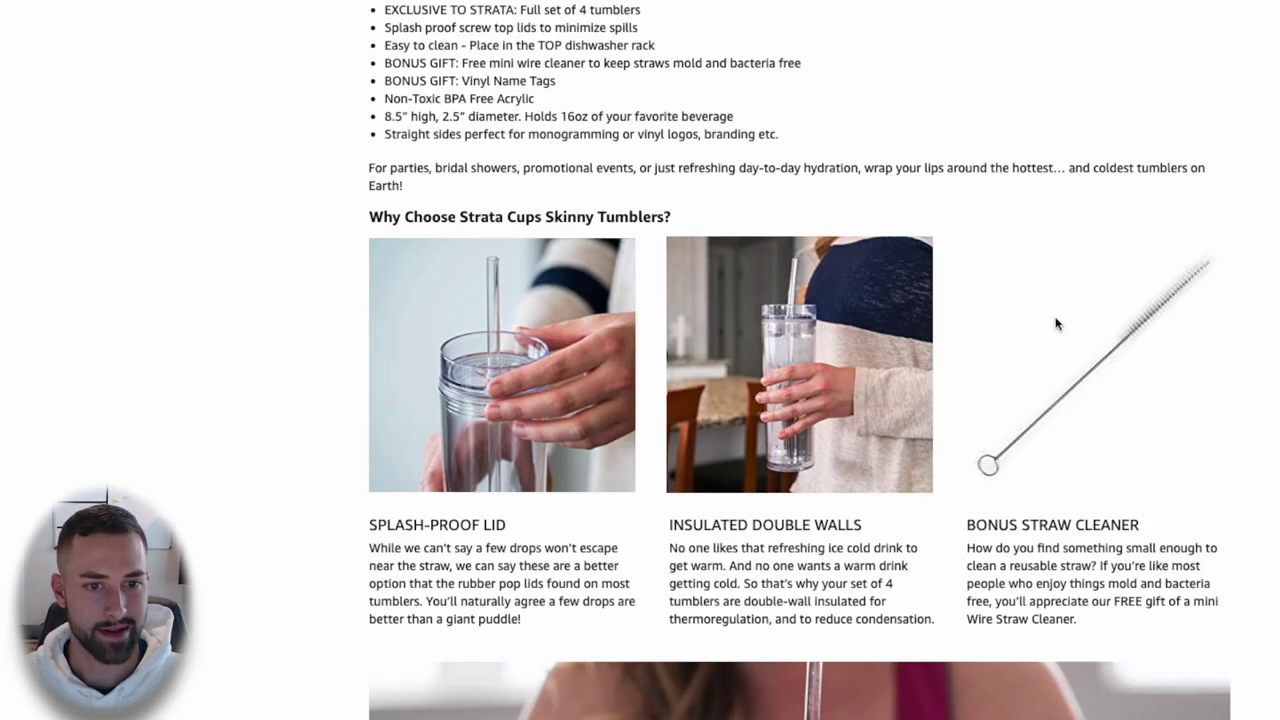
scroll(1055, 323, down, 10)
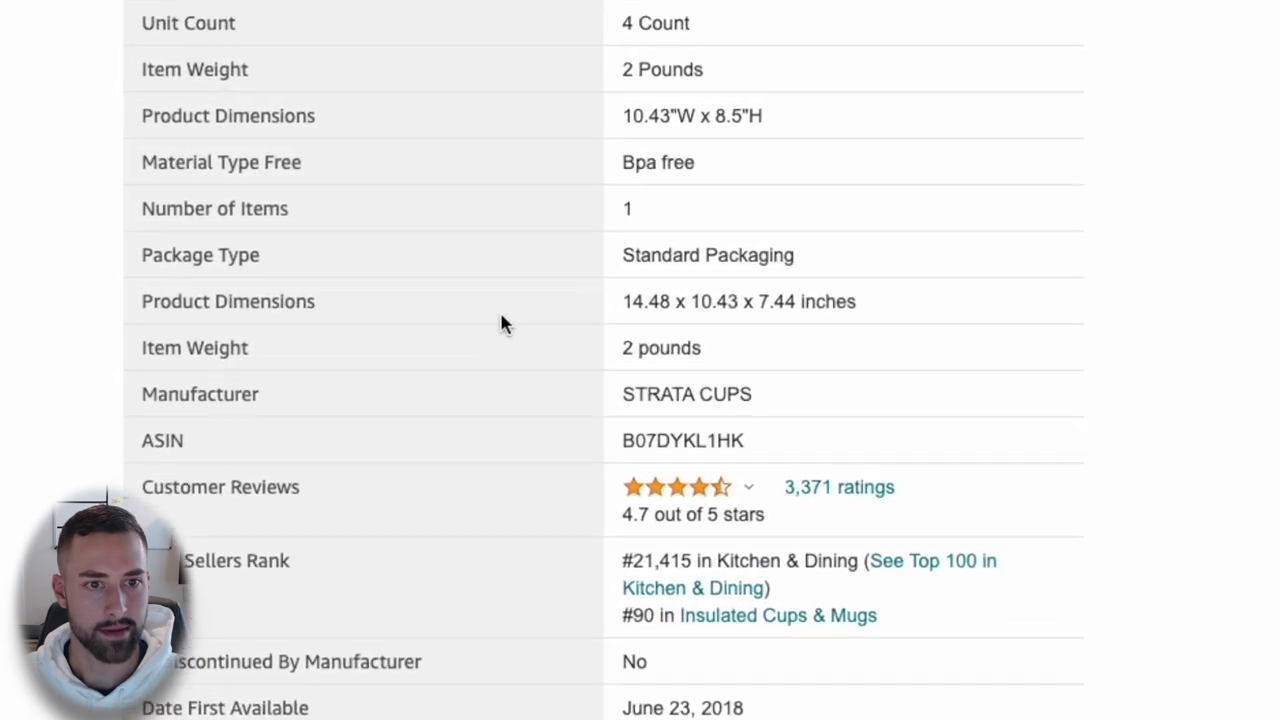
triple_click(837, 392)
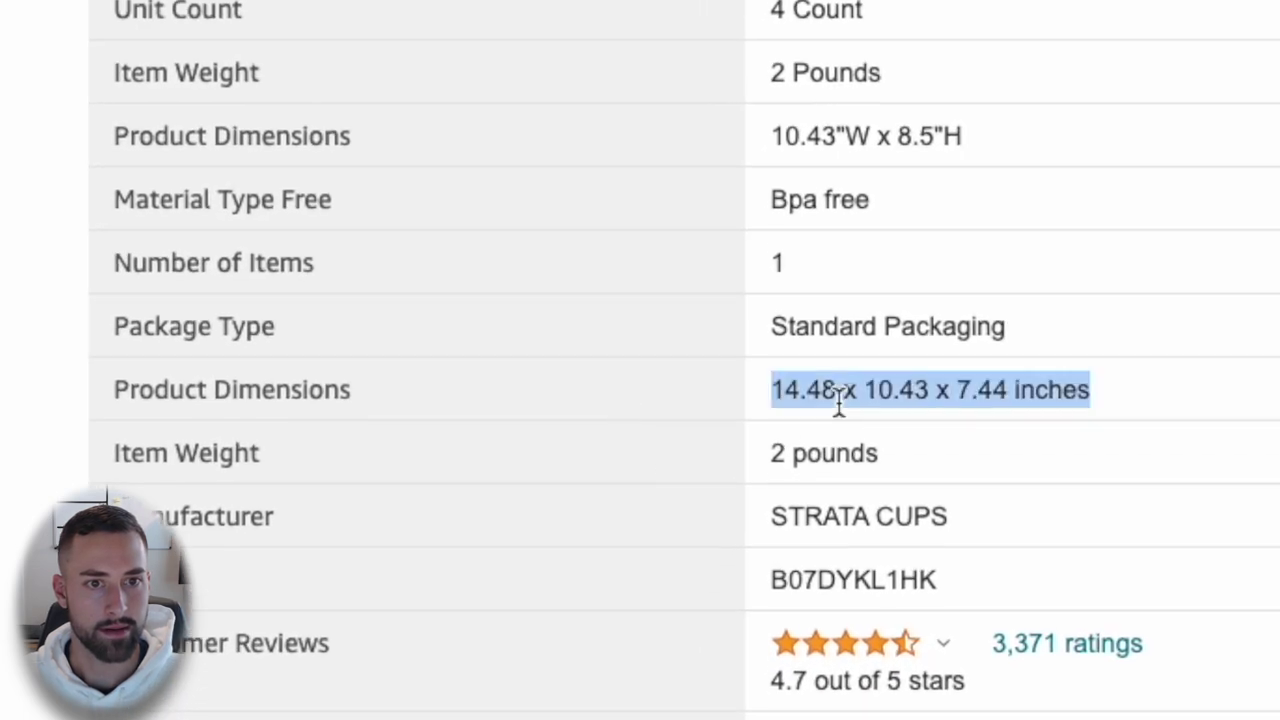
drag(892, 137, 880, 140)
click(880, 143)
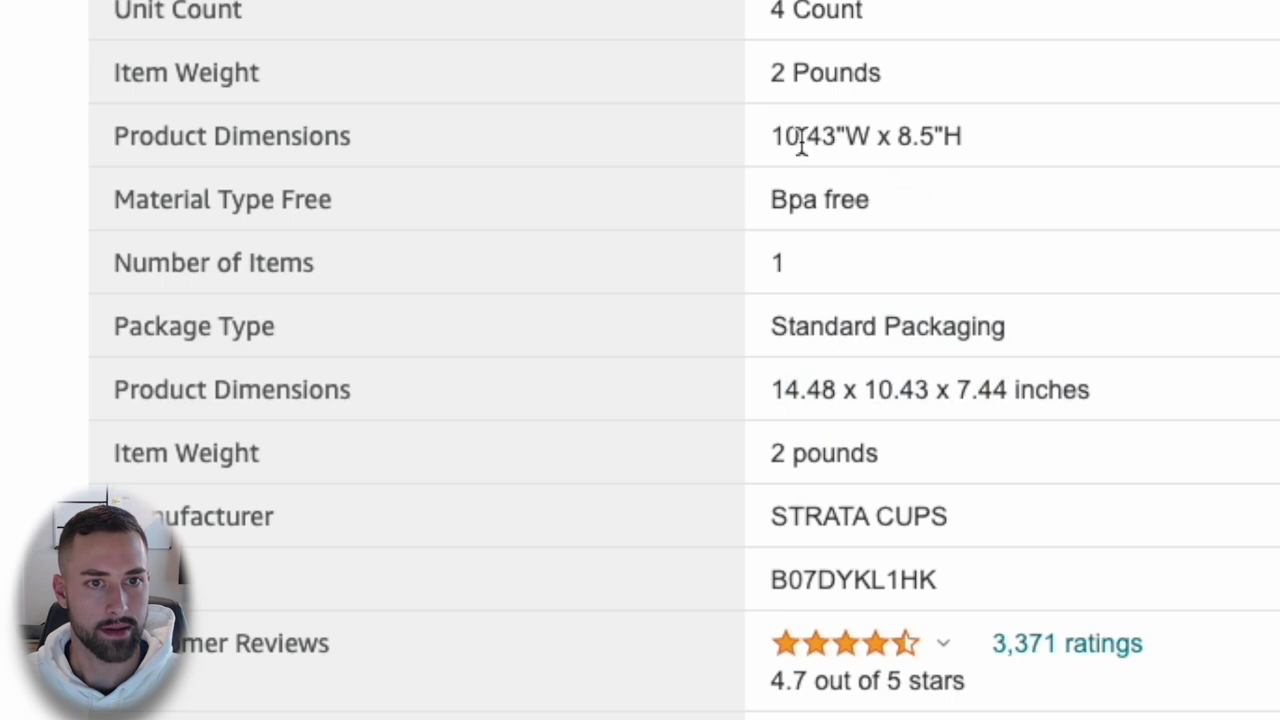
drag(775, 136, 963, 160)
- Look through the STRATA brand description on the Amazon listing for the height and diameter of a single tumbler
scroll(1035, 147, up, 5)
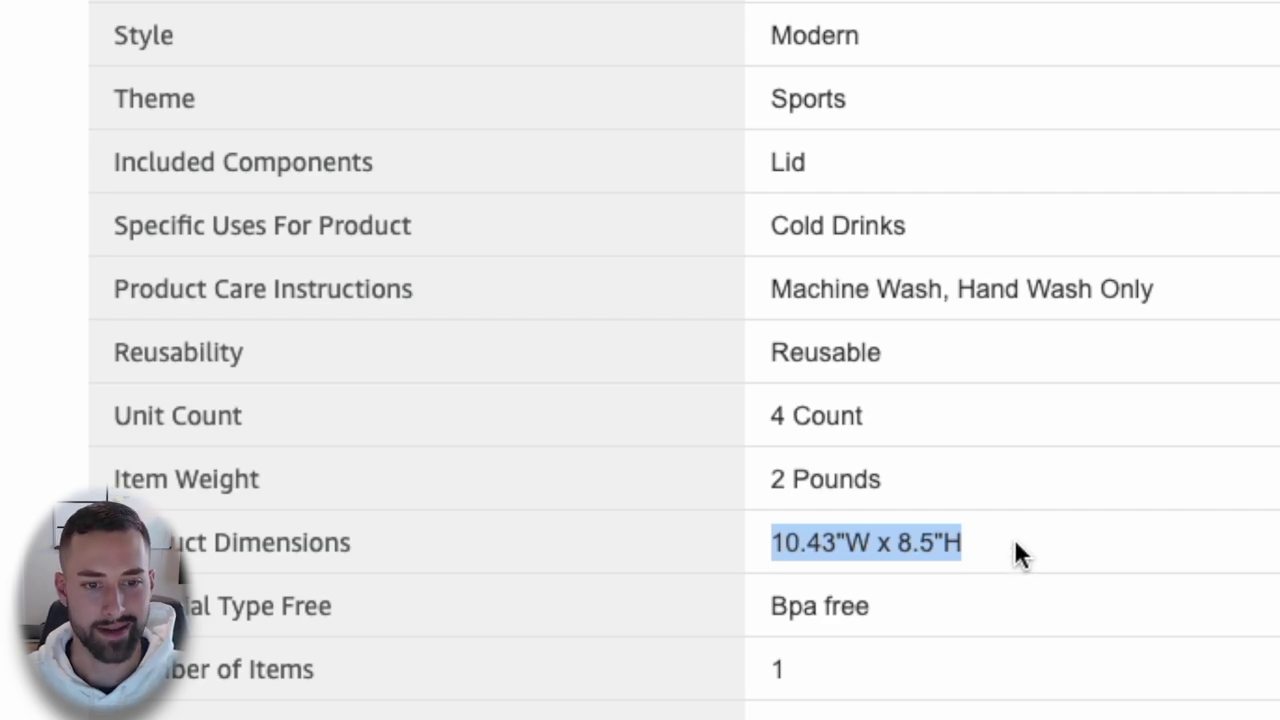
scroll(1015, 543, down, 1)
scroll(1015, 543, up, 10)
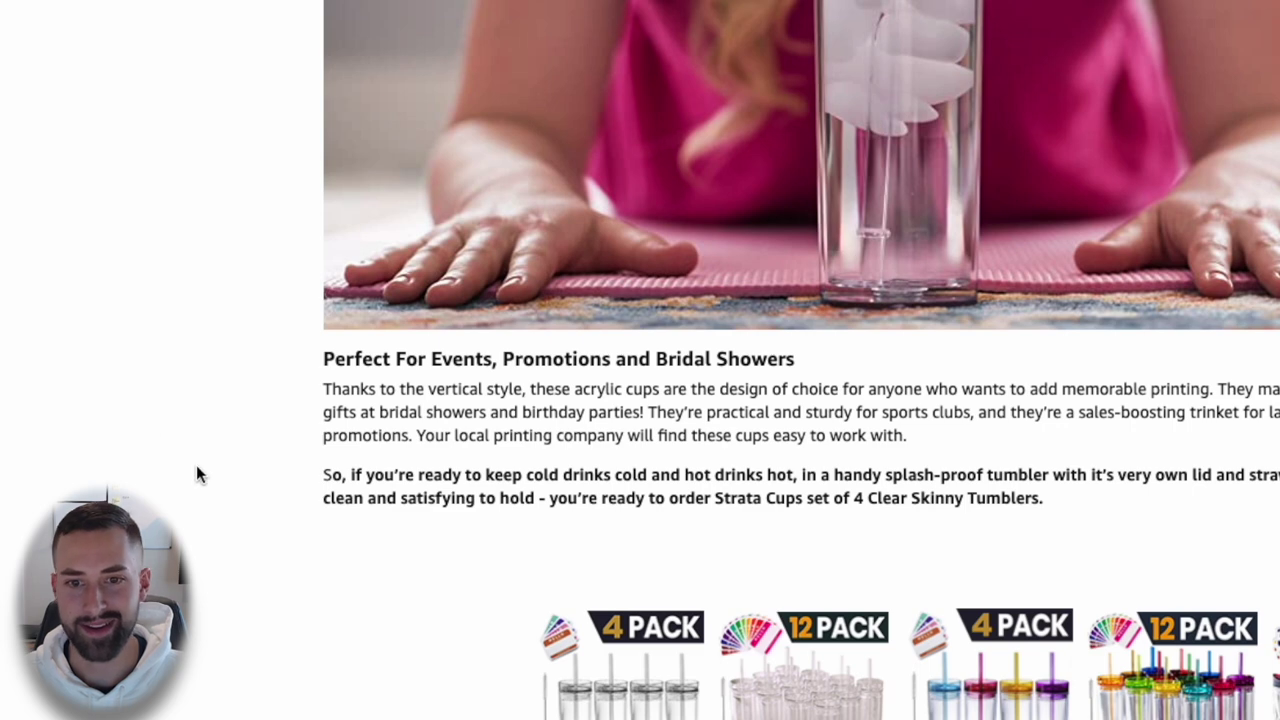
scroll(196, 470, up, 8)
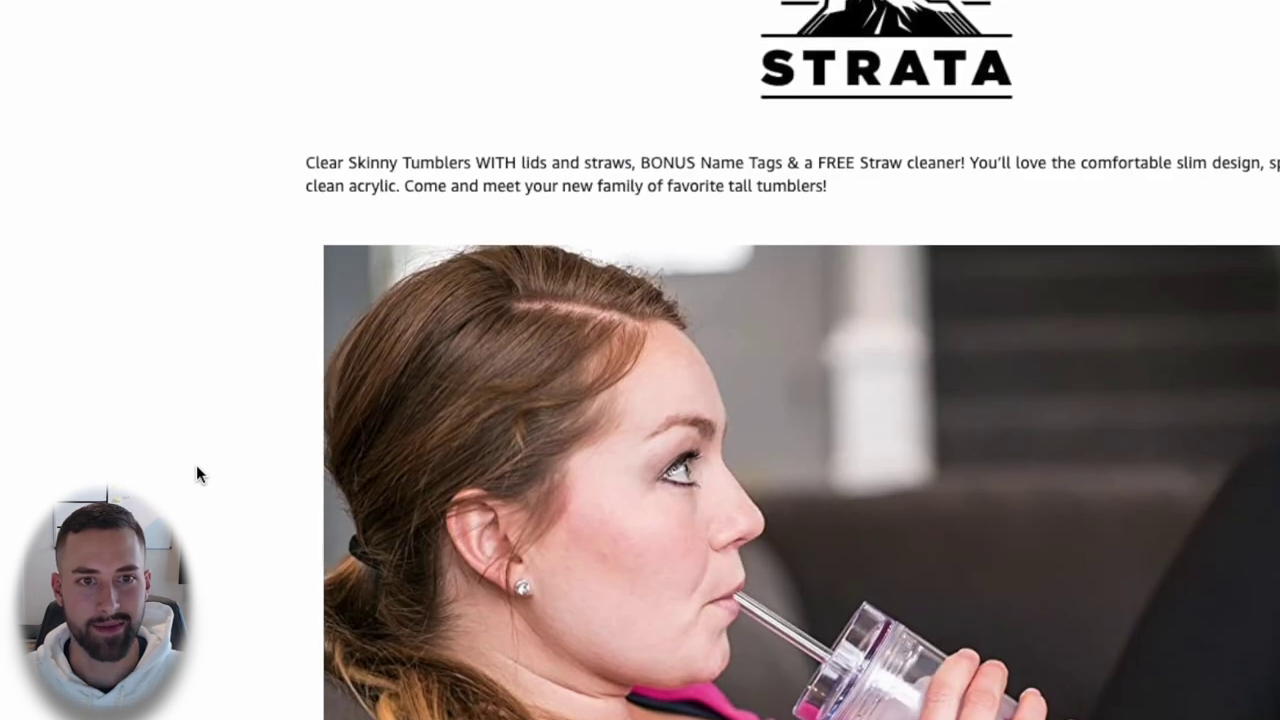
scroll(196, 472, down, 2)
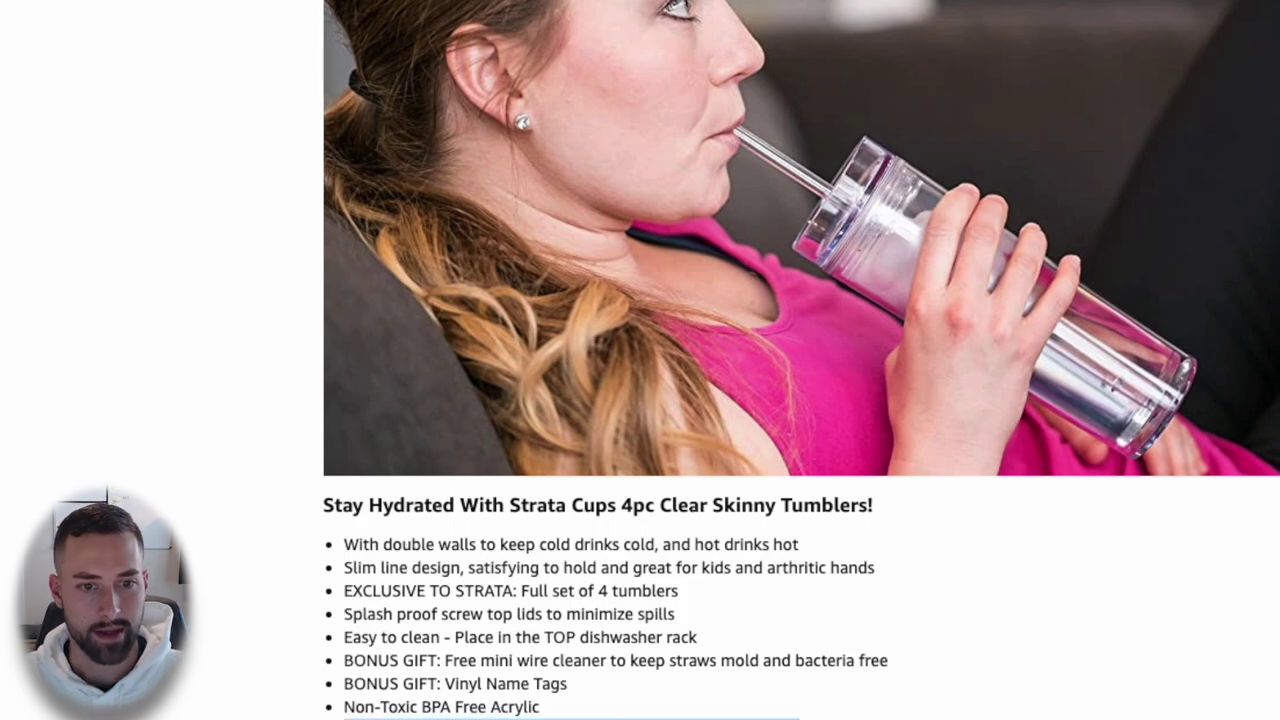
scroll(800, 360, down, 4)
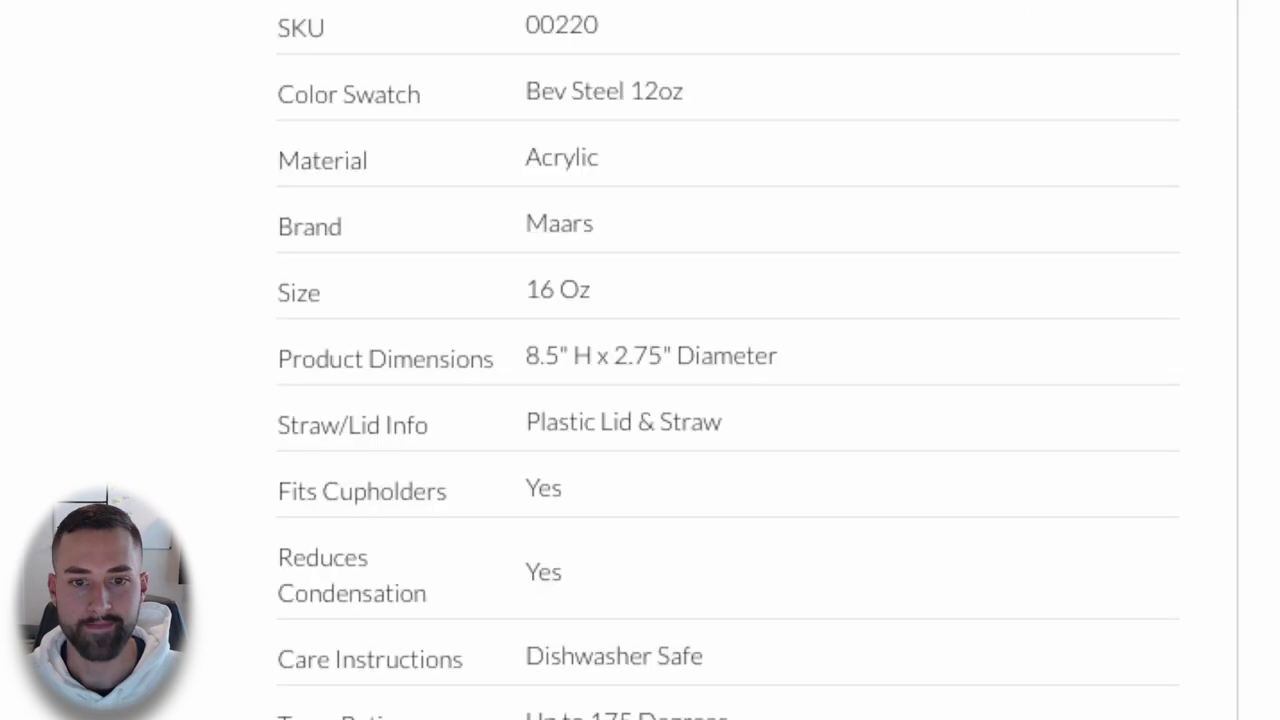
- Recheck the tumbler's height and diameter on the Save A Cup page, and return to its photo and price tiers
drag(790, 367, 546, 370)
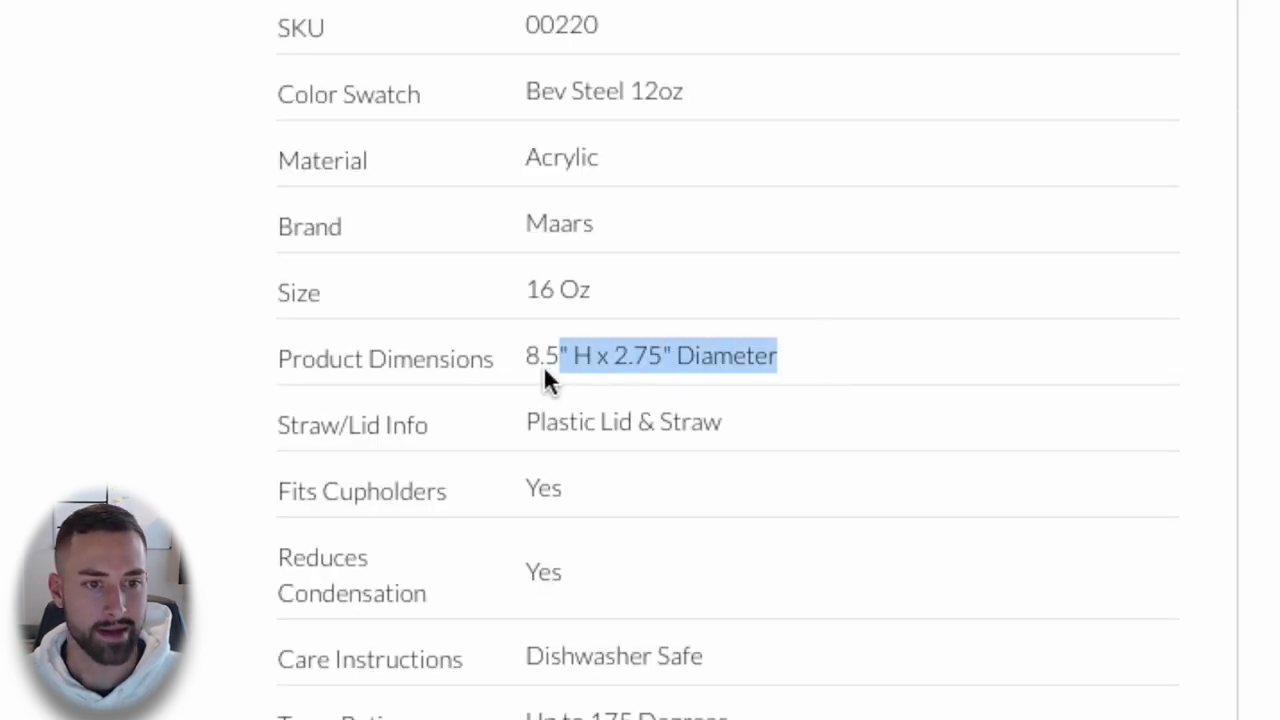
click(96, 360)
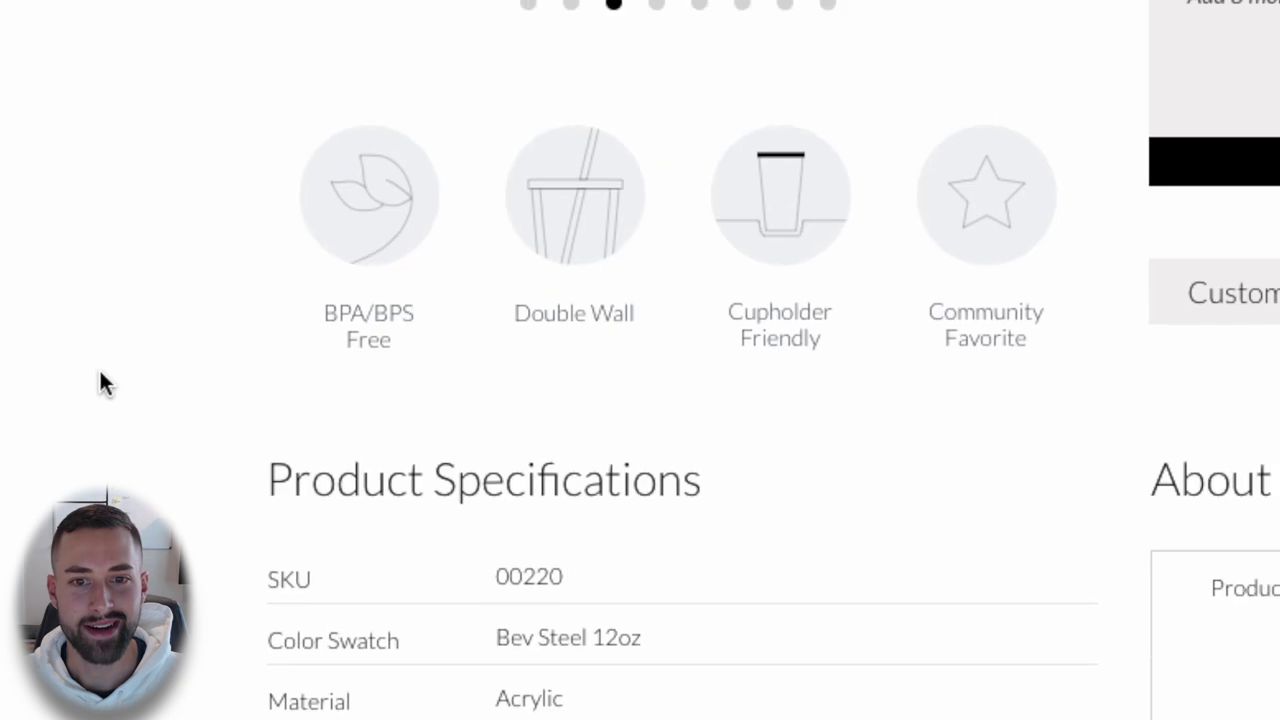
scroll(100, 375, up, 10)
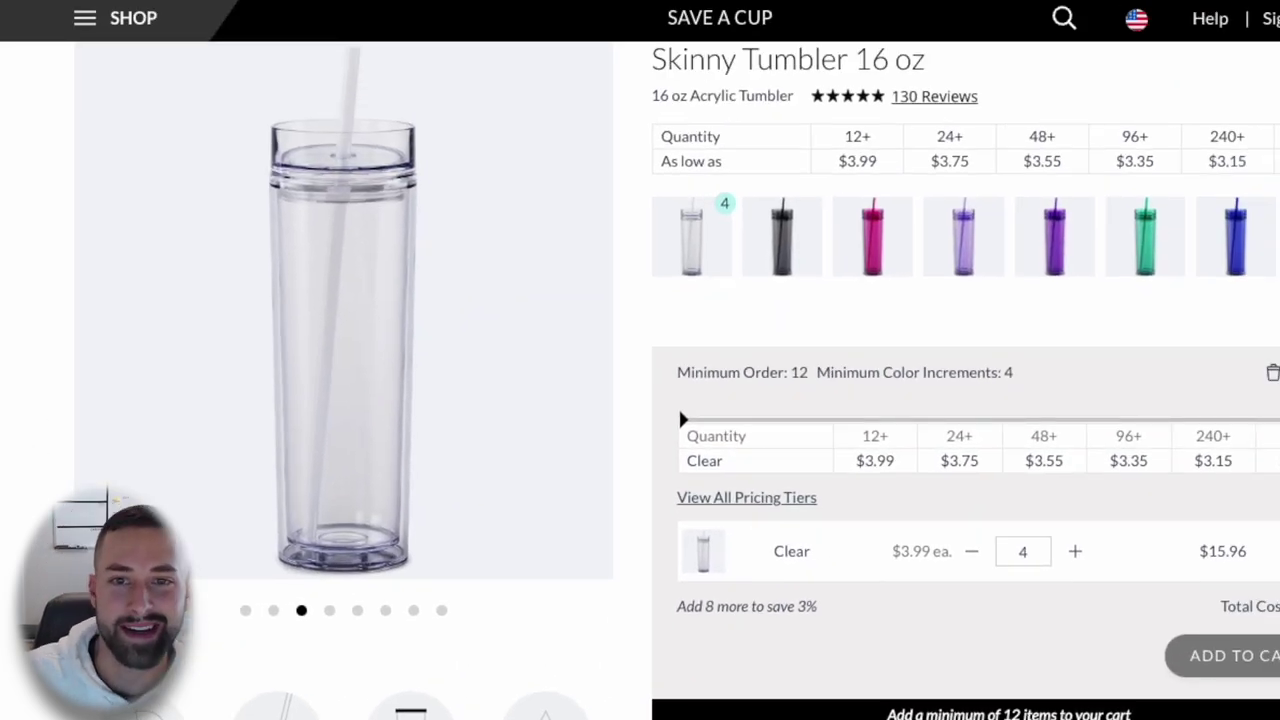
scroll(20, 400, up, 2)
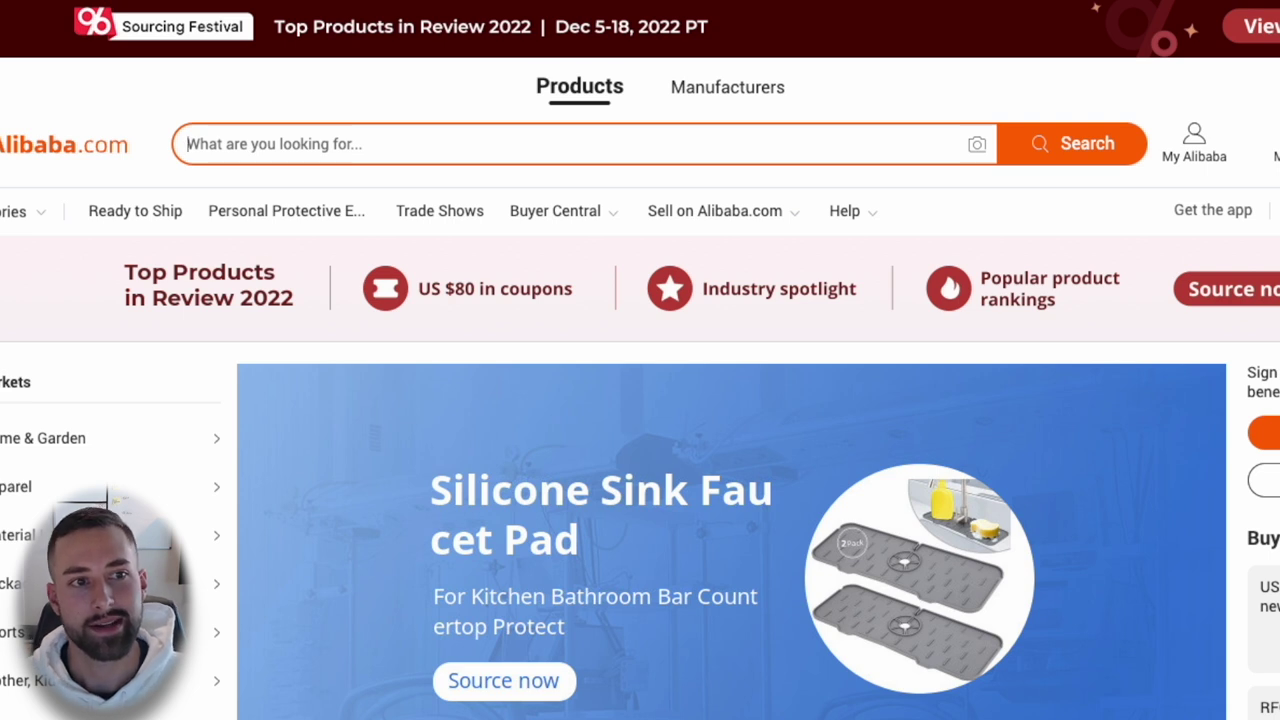
- Search Alibaba for "glass cups with lids and straws", leaving the word "wholesale" out of the query
text(glass cups with lids and straws wholesale)
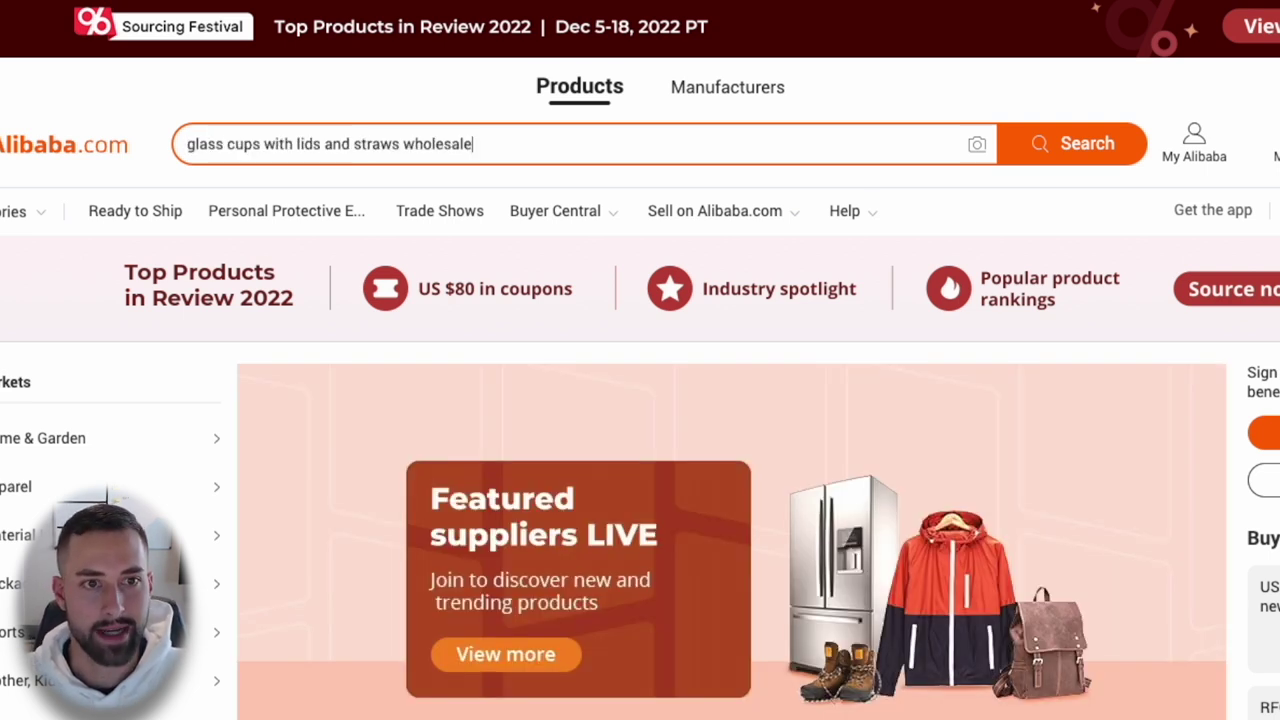
double_click(462, 147)
key(BackSpace)
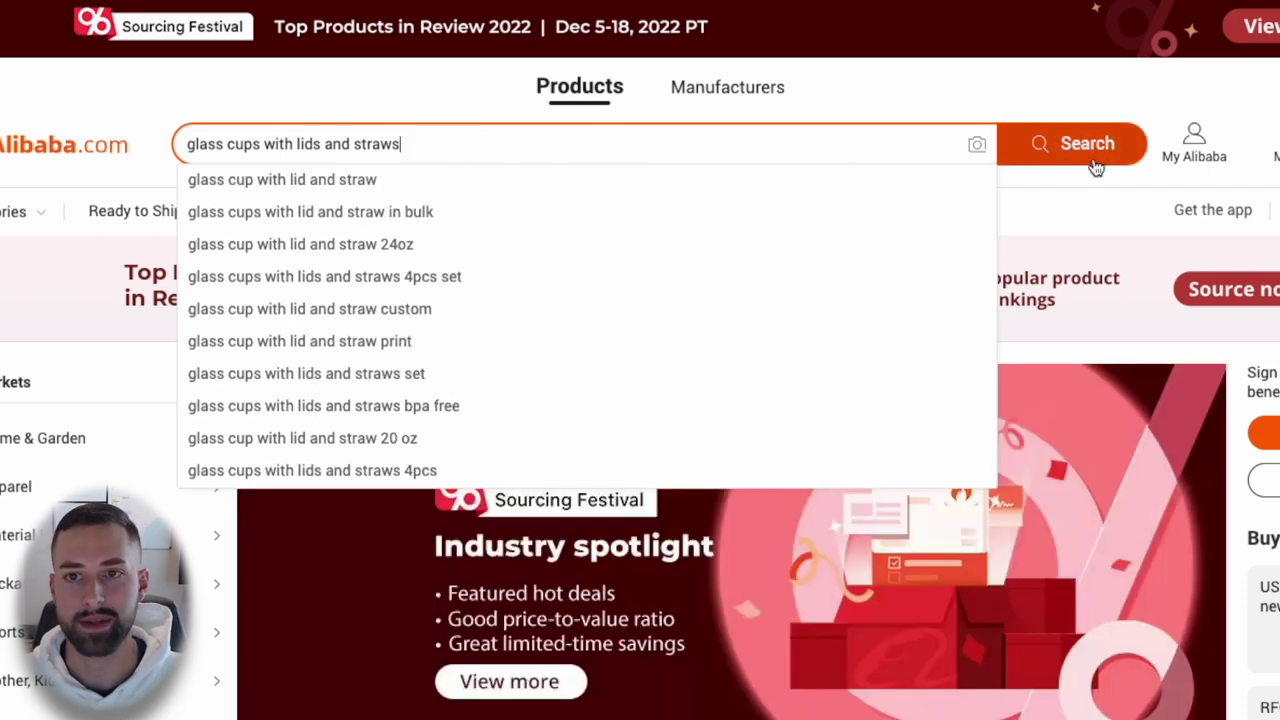
click(1091, 163)
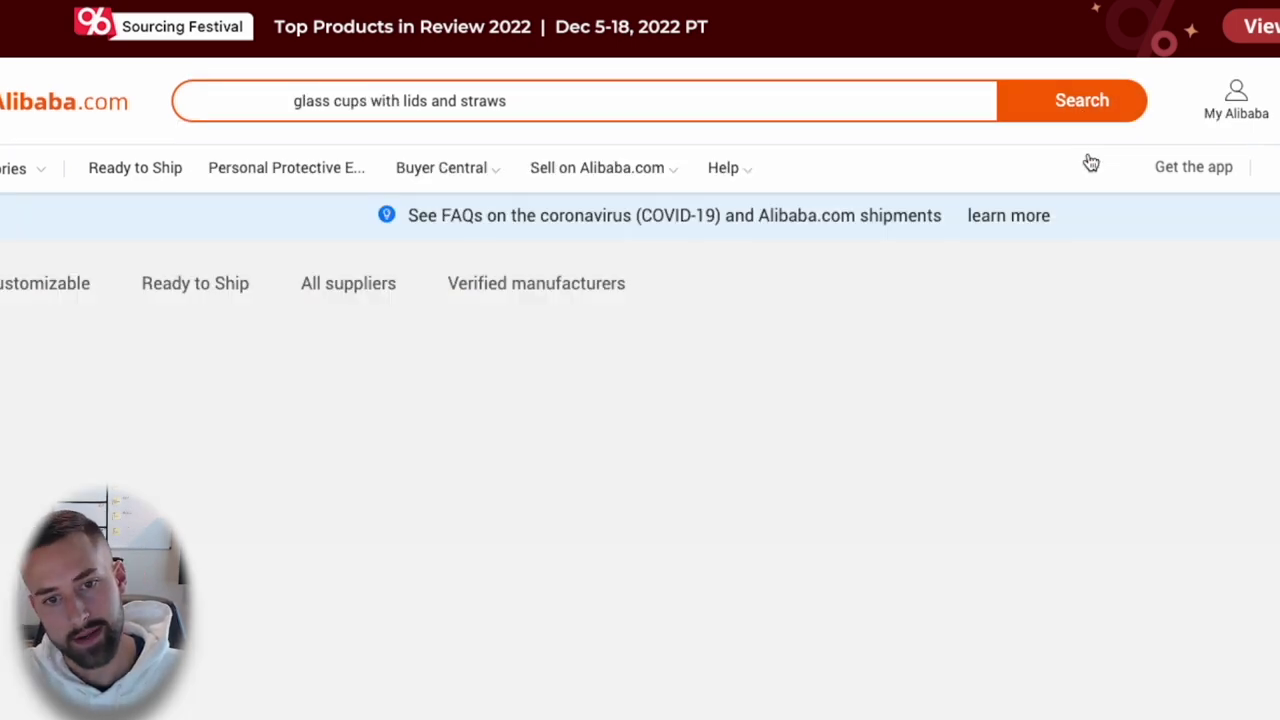
- Look through the Alibaba results, including the photos of the USA Warehouse 16 Oz double-walled acrylic tumbler
scroll(107, 497, down, 3)
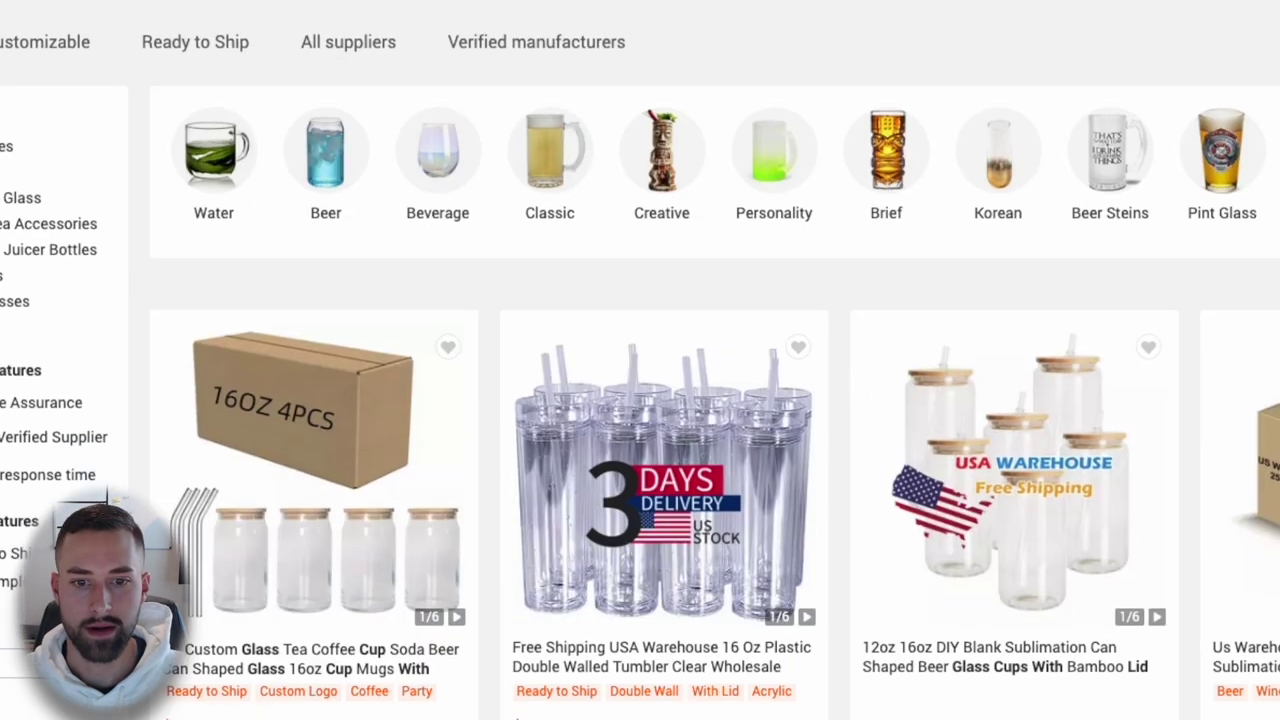
scroll(710, 450, down, 1)
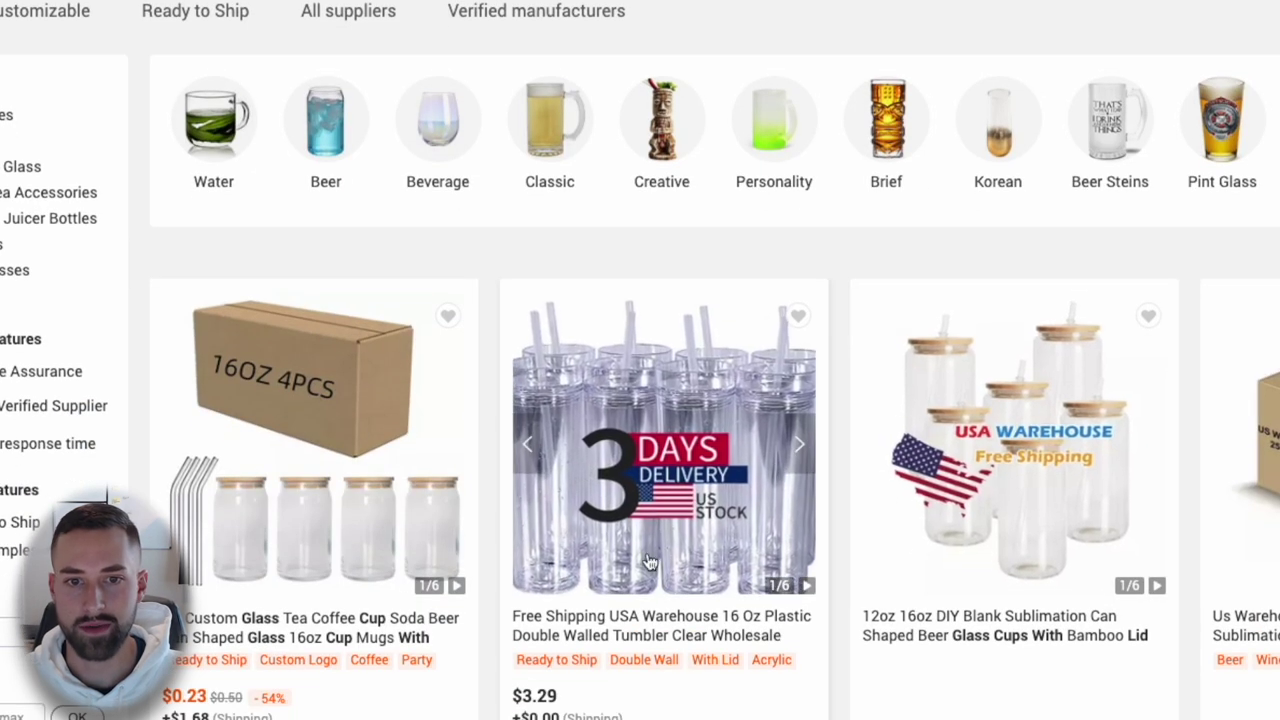
click(801, 451)
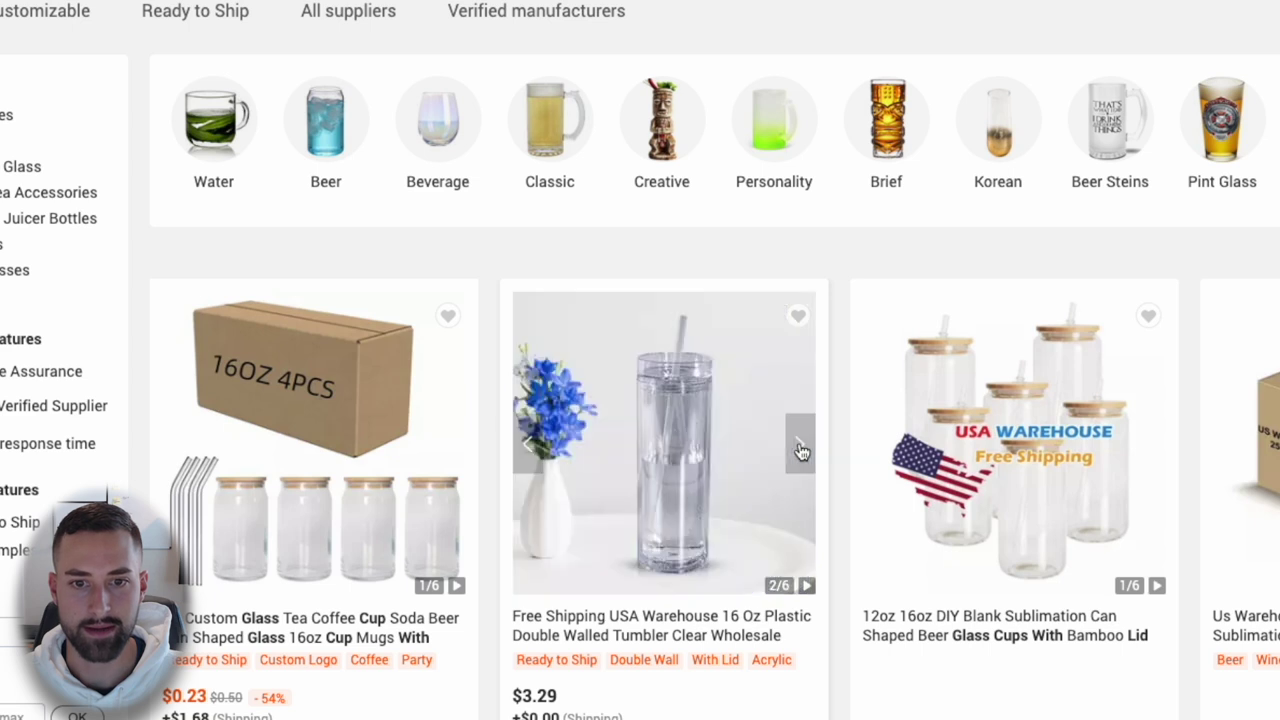
click(801, 451)
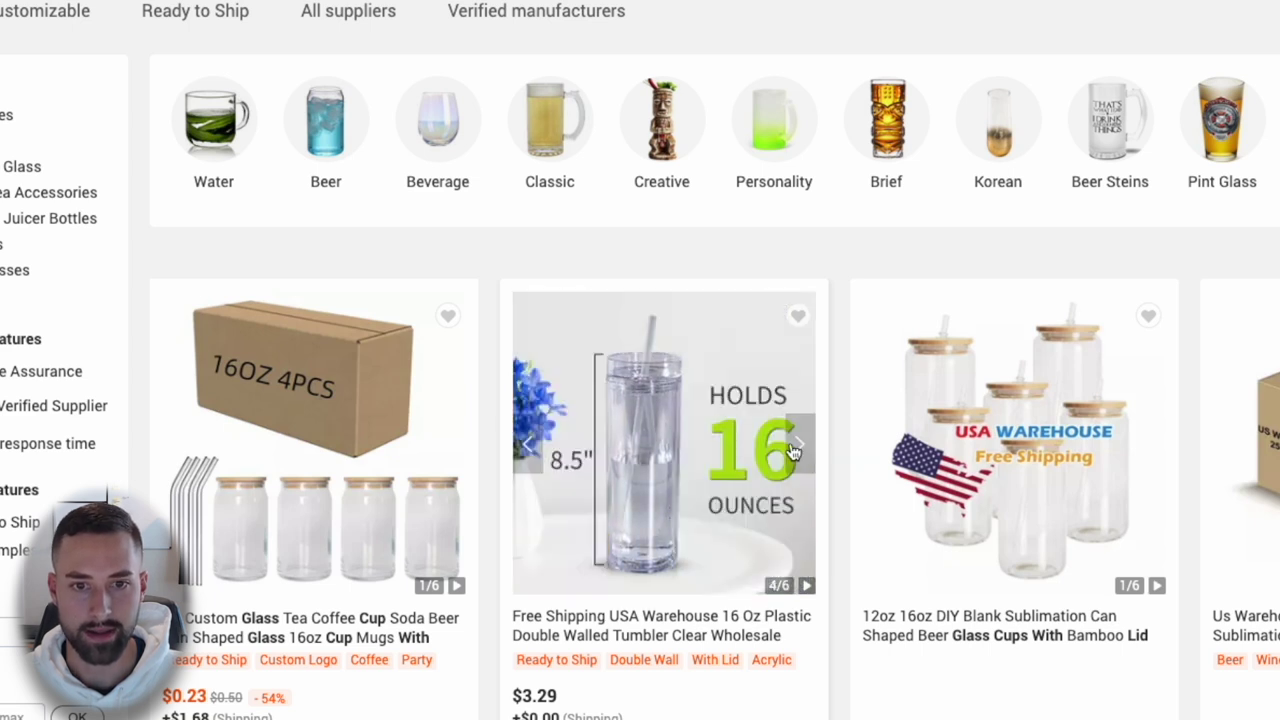
click(801, 451)
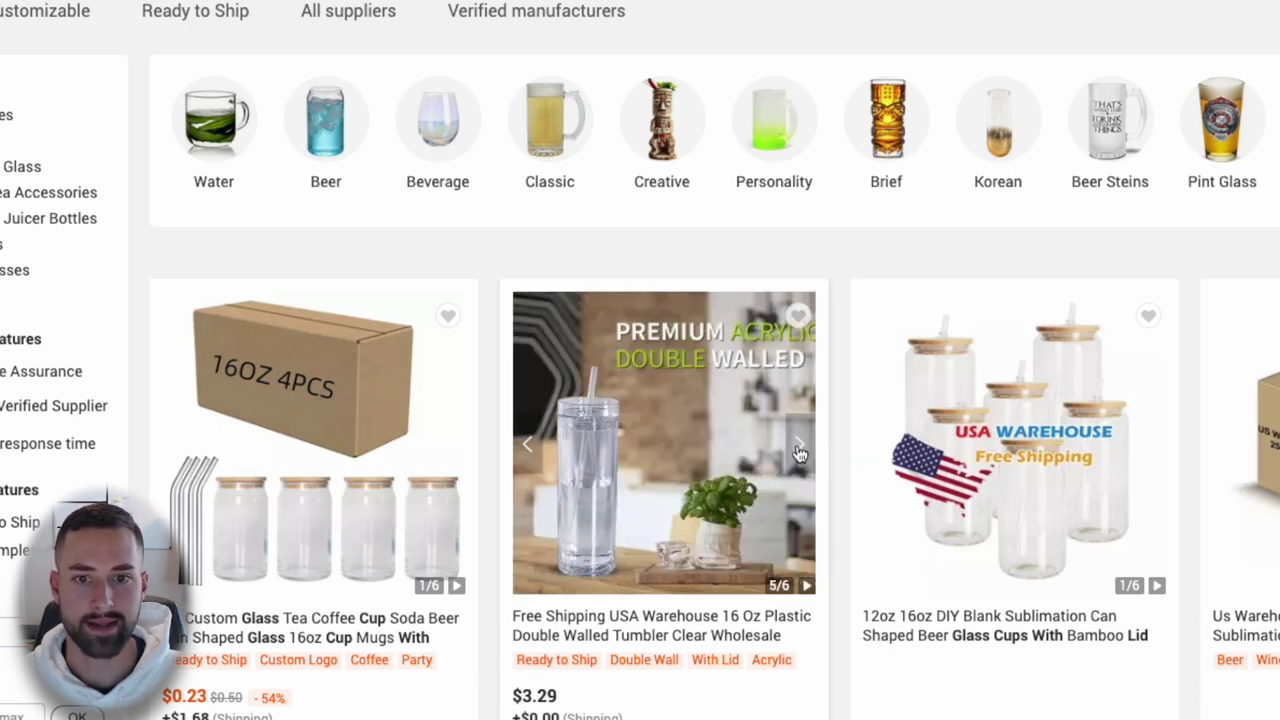
scroll(685, 515, down, 8)
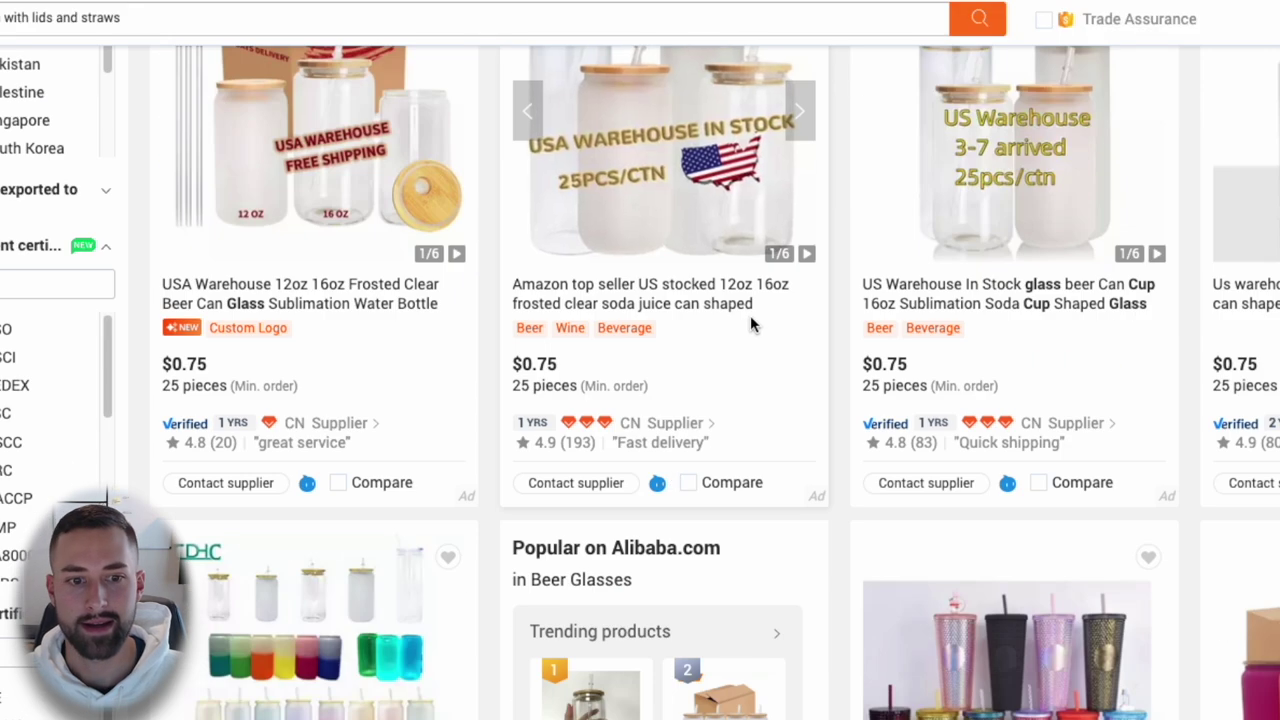
scroll(750, 325, up, 3)
scroll(674, 591, up, 5)
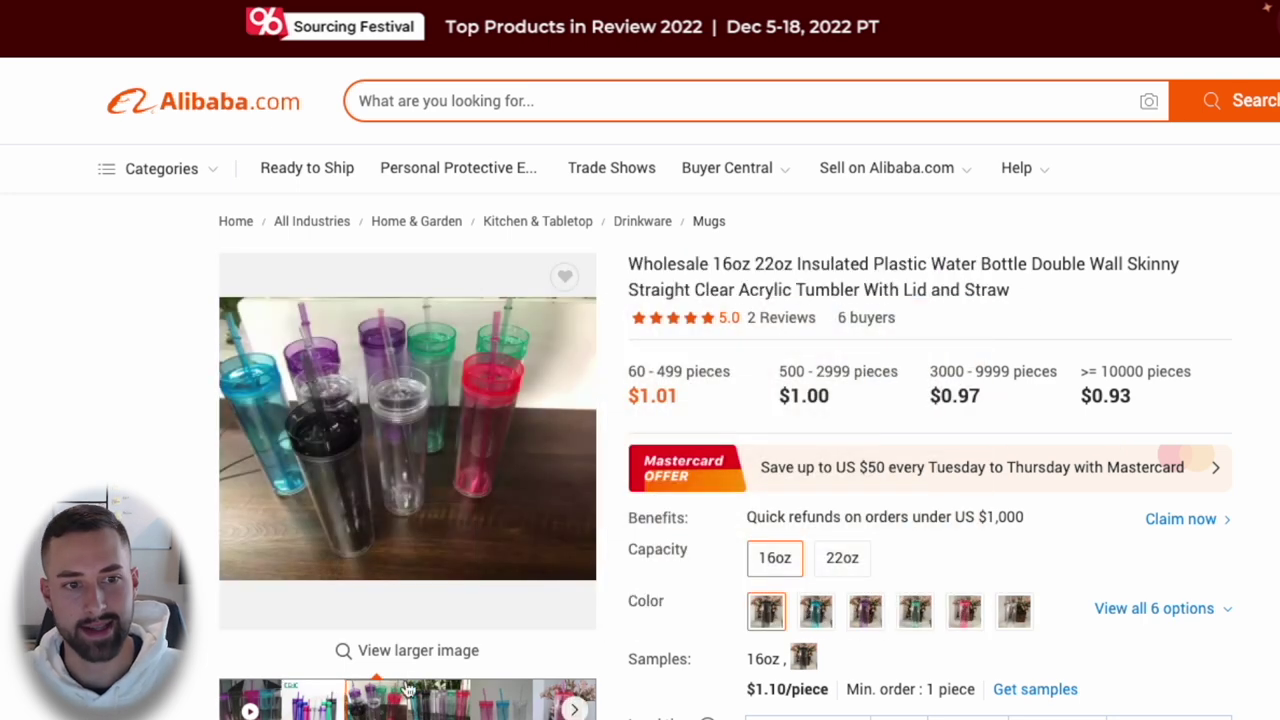
- View the enlarged photo of the wholesale 16oz 22oz skinny acrylic tumbler on Alibaba, close it, and examine the supplier's details
click(401, 466)
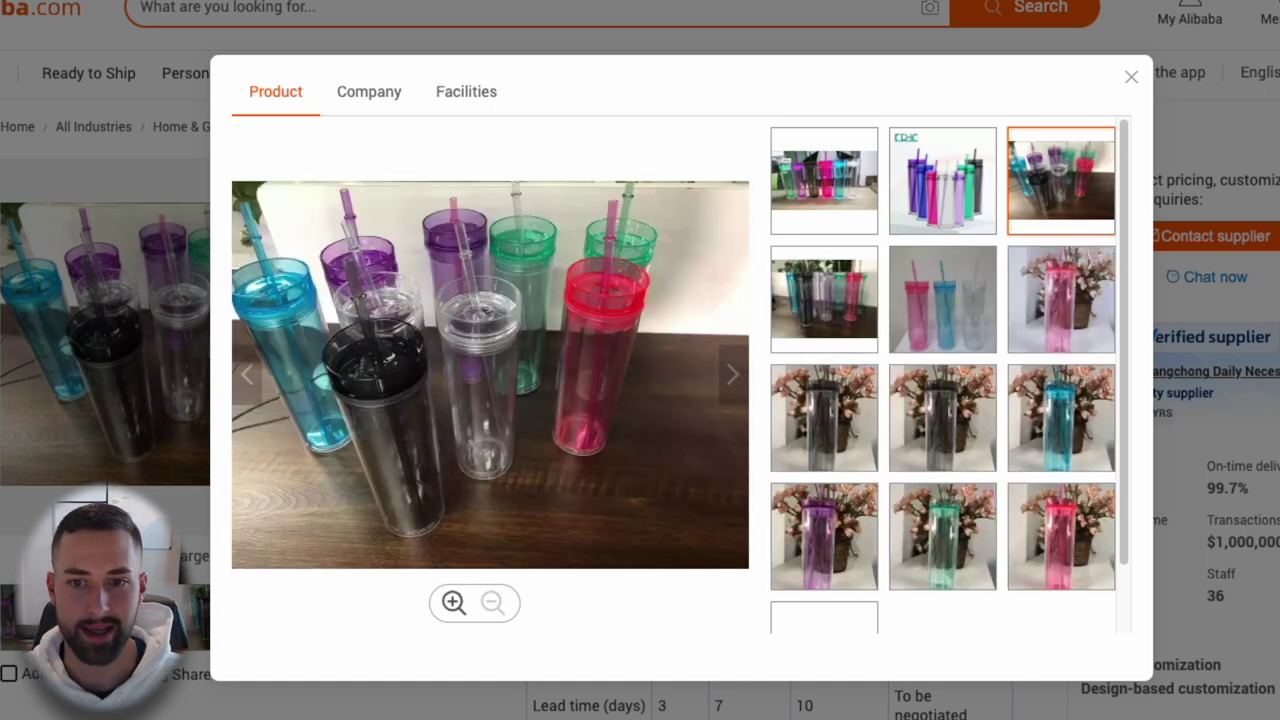
click(1131, 76)
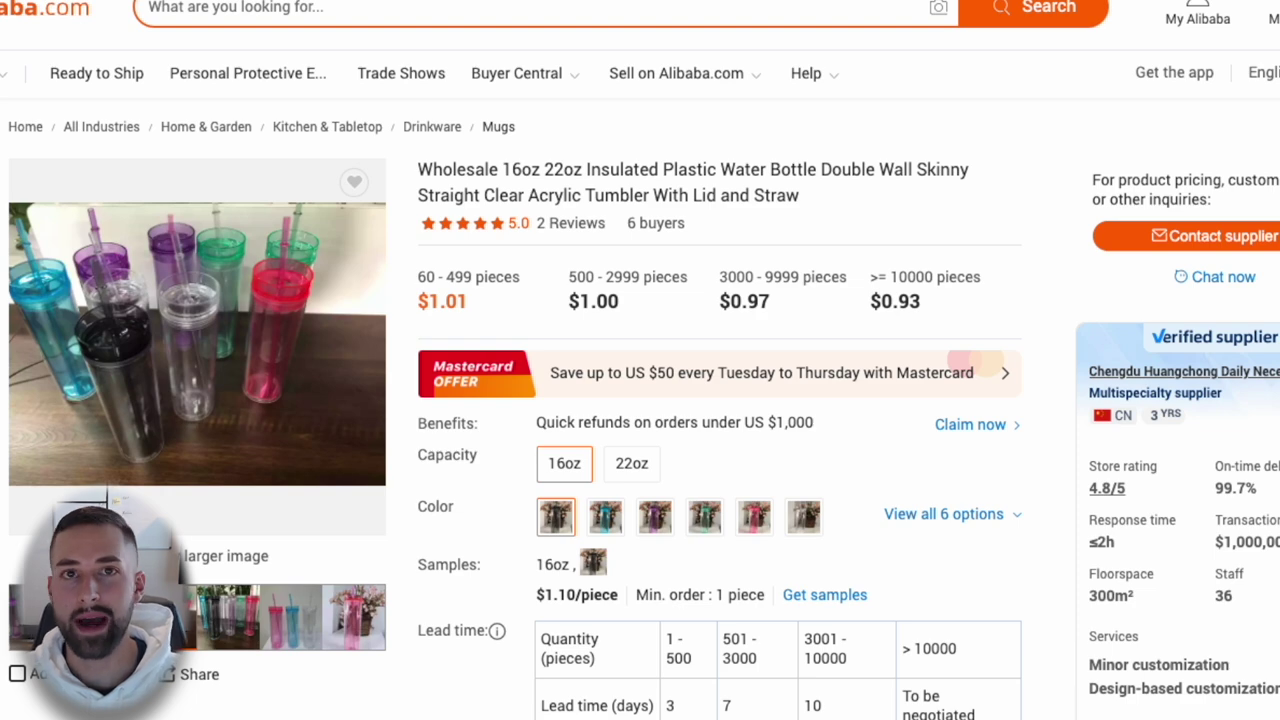
scroll(640, 360, down, 3)
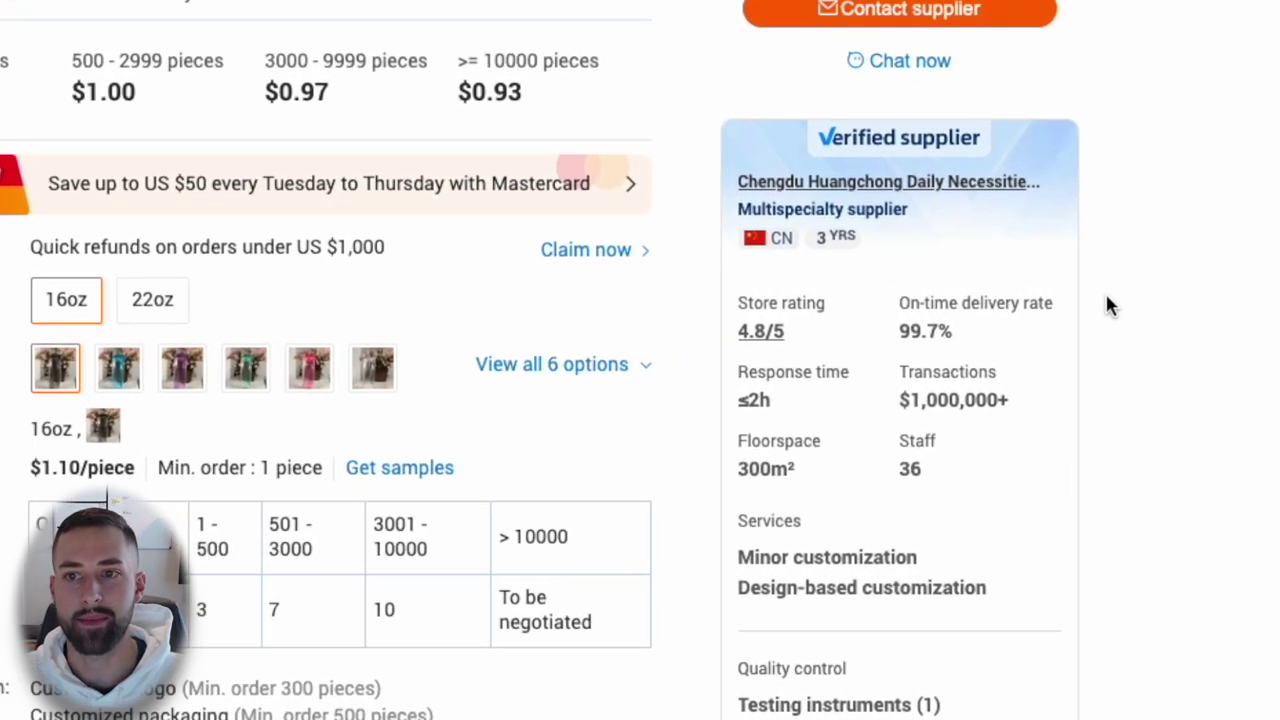
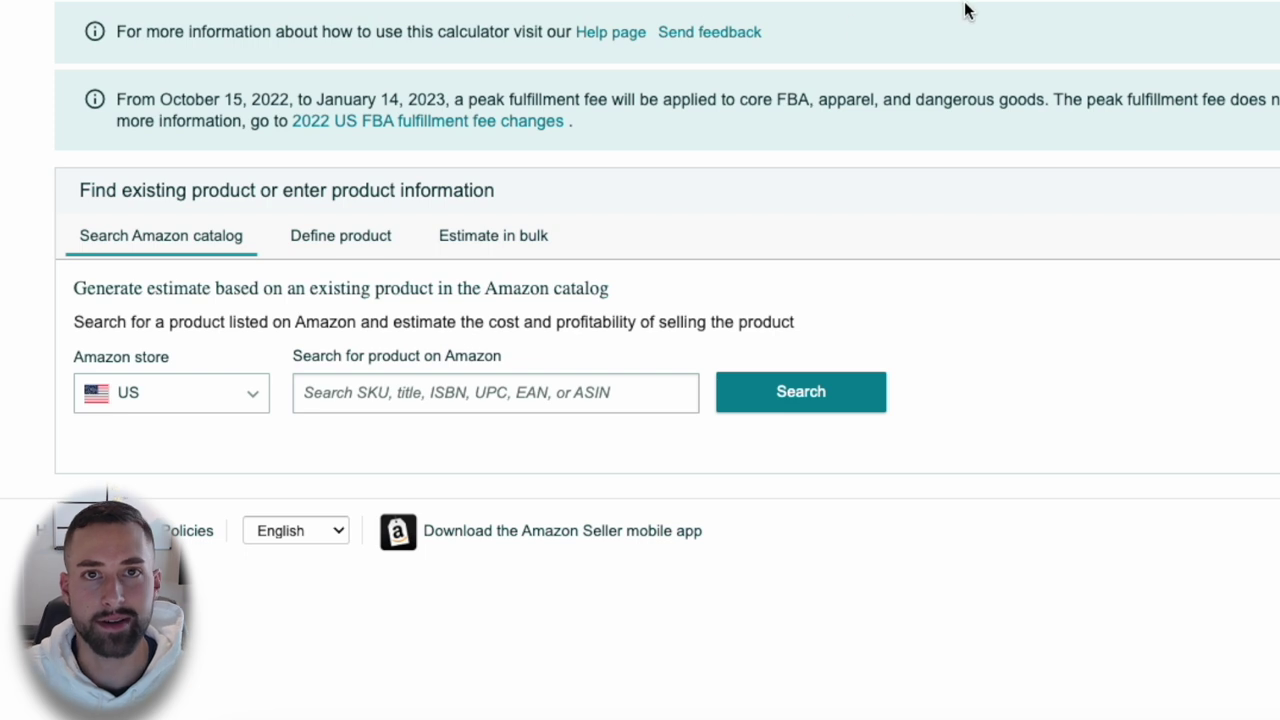
- Review the calculator's Define product and Estimate in bulk forms, and return to searching the Amazon catalog
click(780, 280)
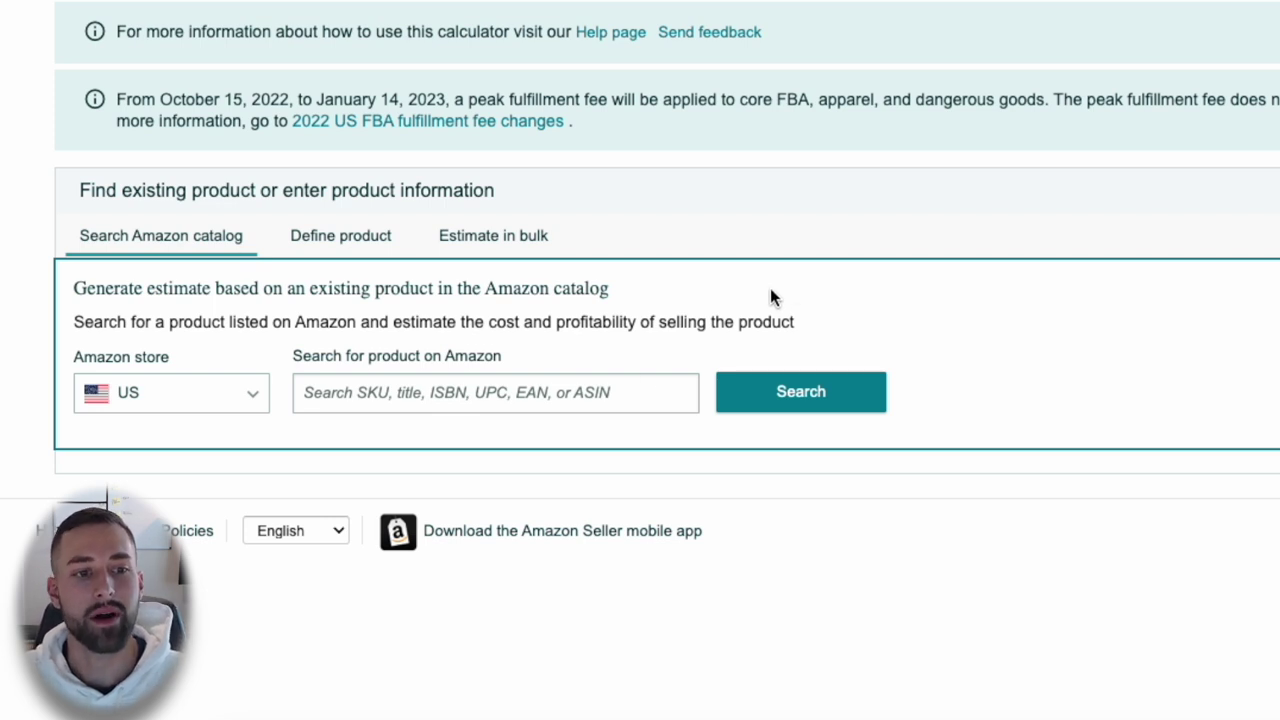
click(553, 397)
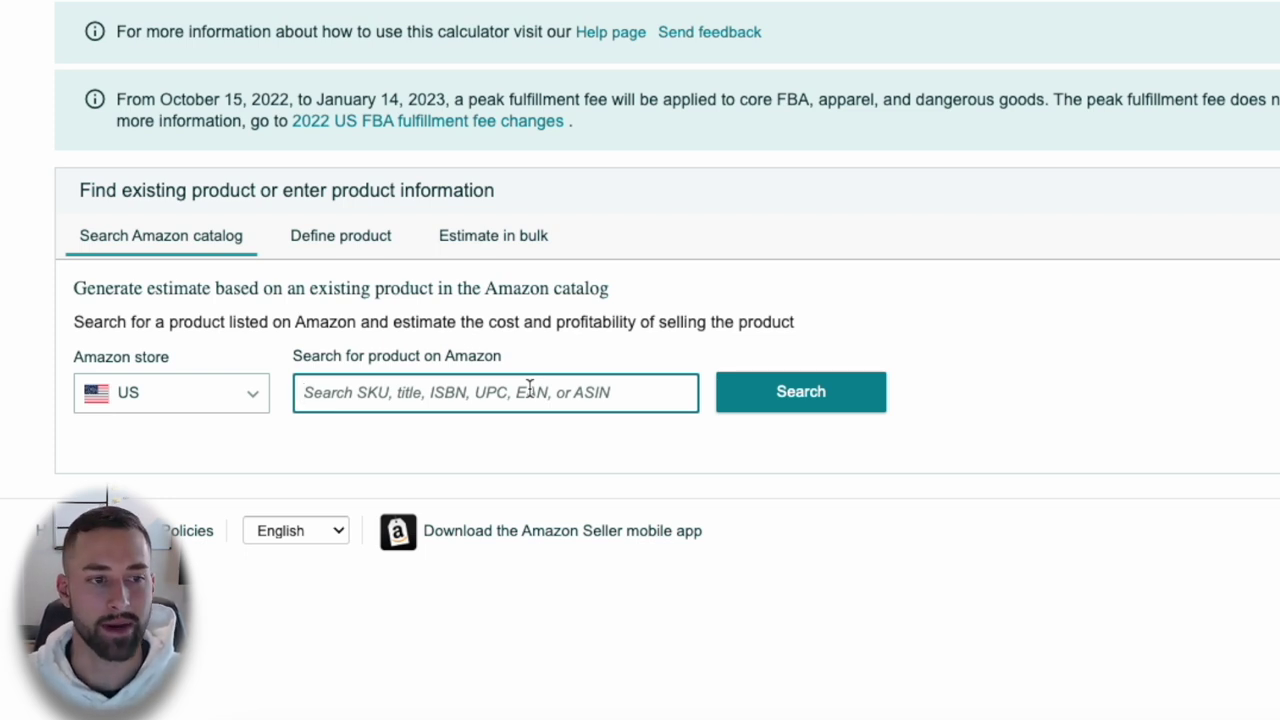
click(330, 240)
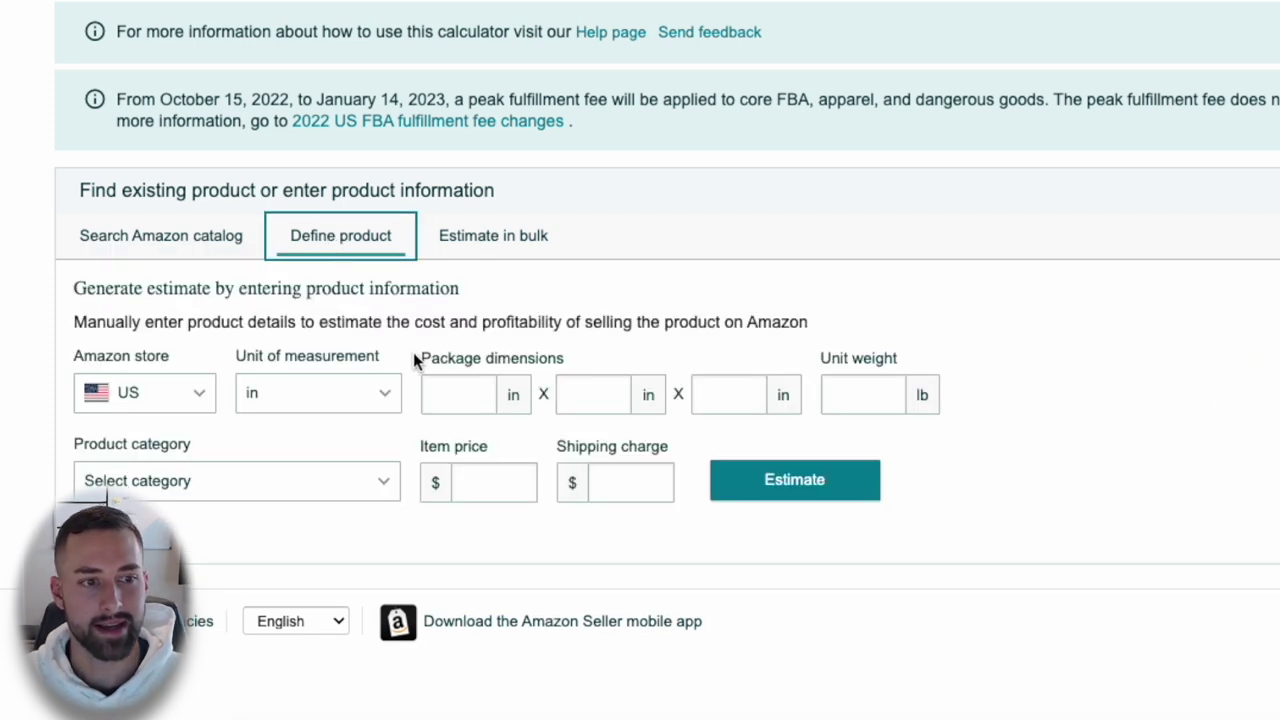
click(446, 392)
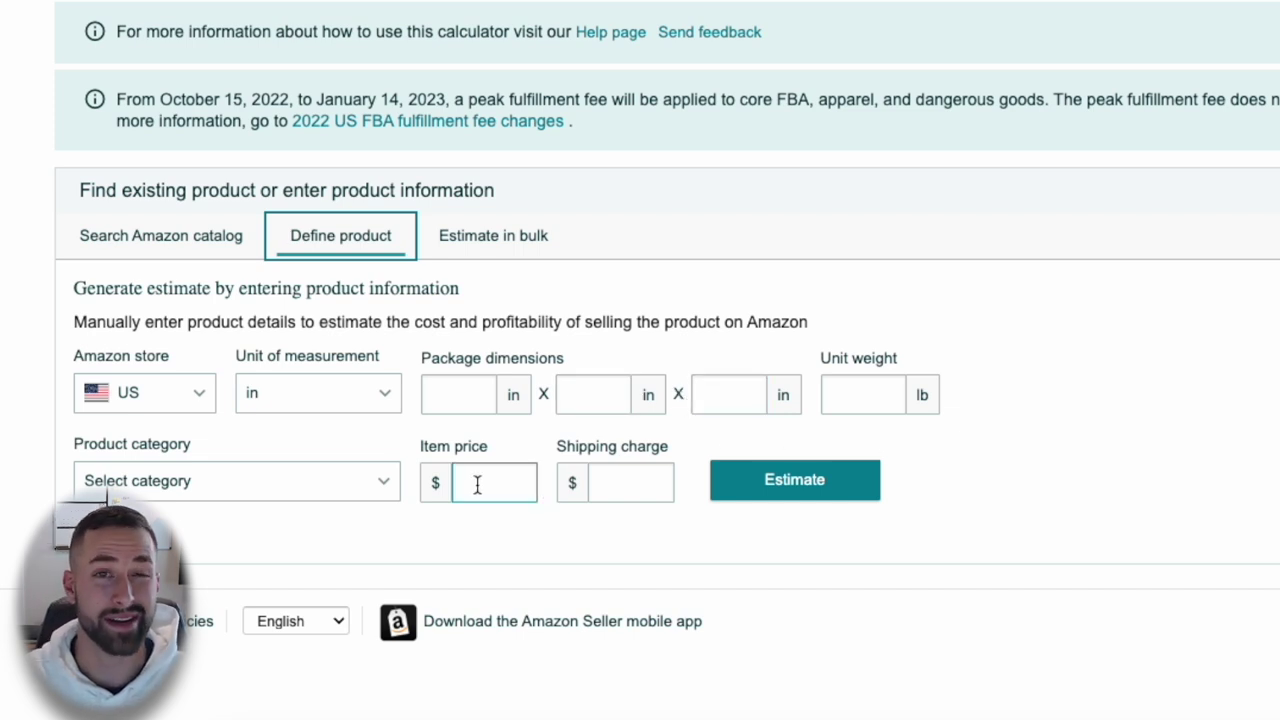
click(535, 240)
scroll(808, 262, down, 2)
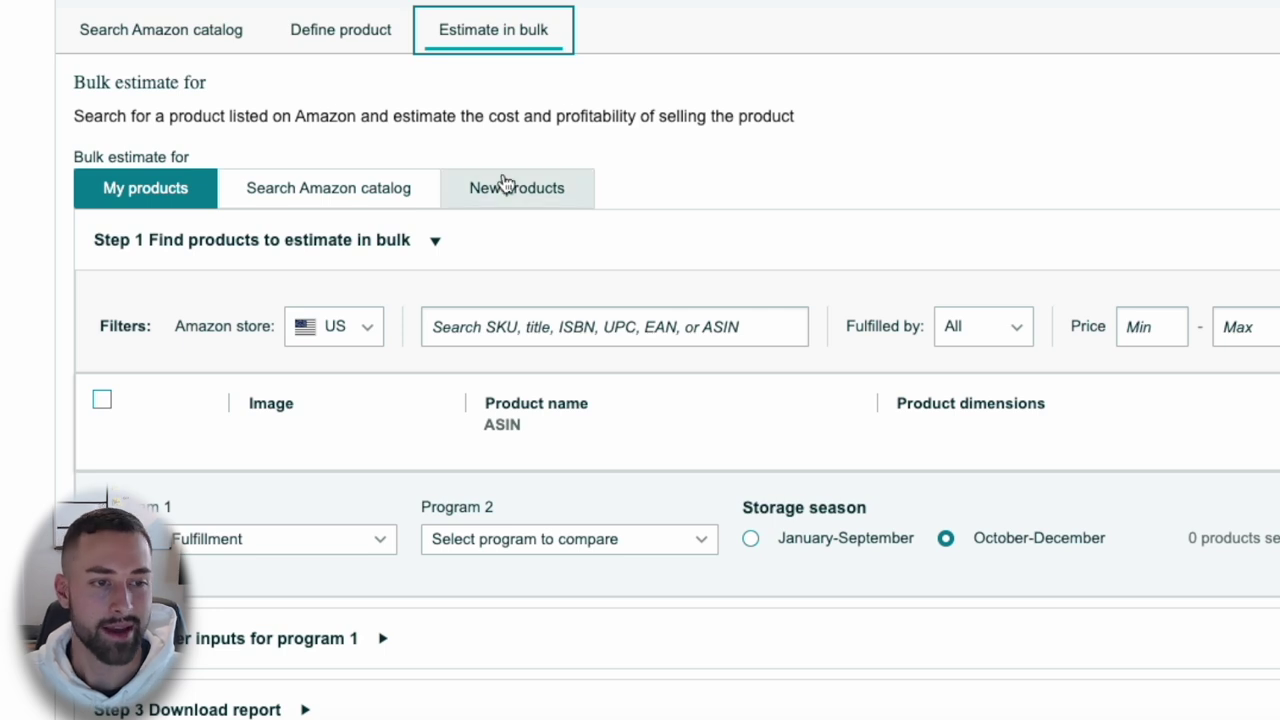
click(216, 30)
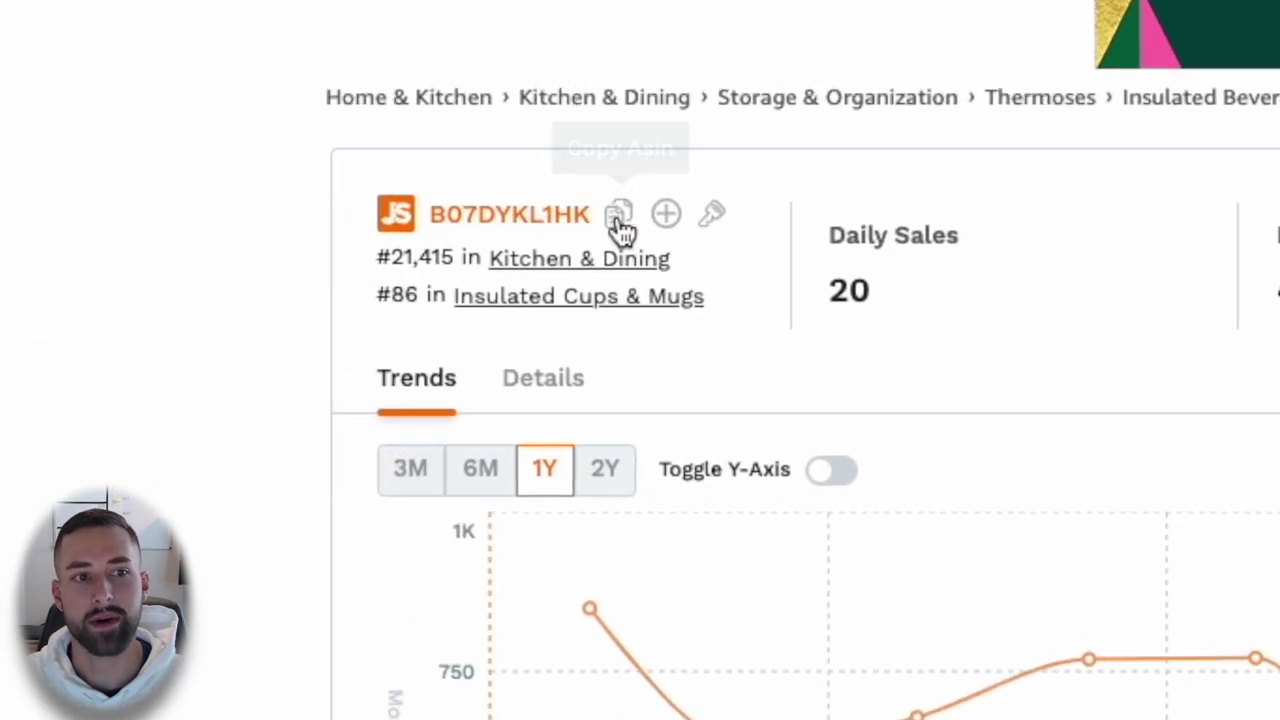
- Copy the ASIN from the product information table of the four-pack clear SKINNY TUMBLERS listing on Amazon
click(620, 224)
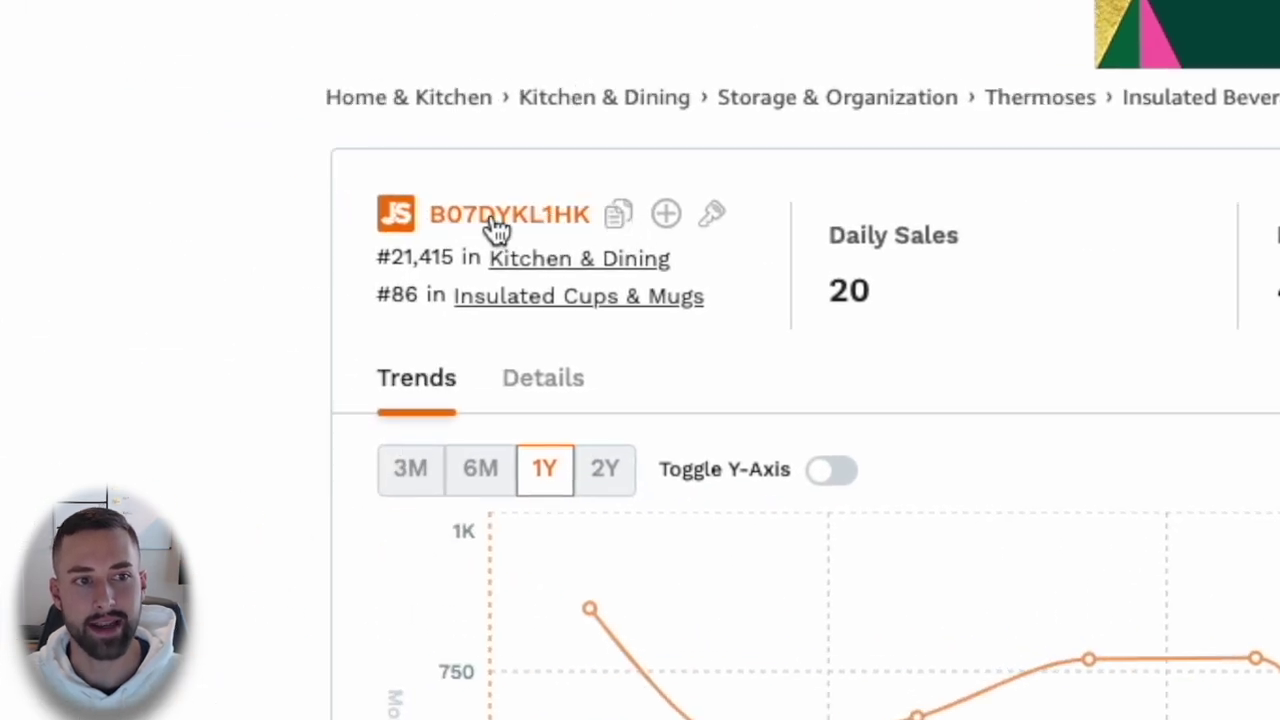
scroll(177, 300, down, 2)
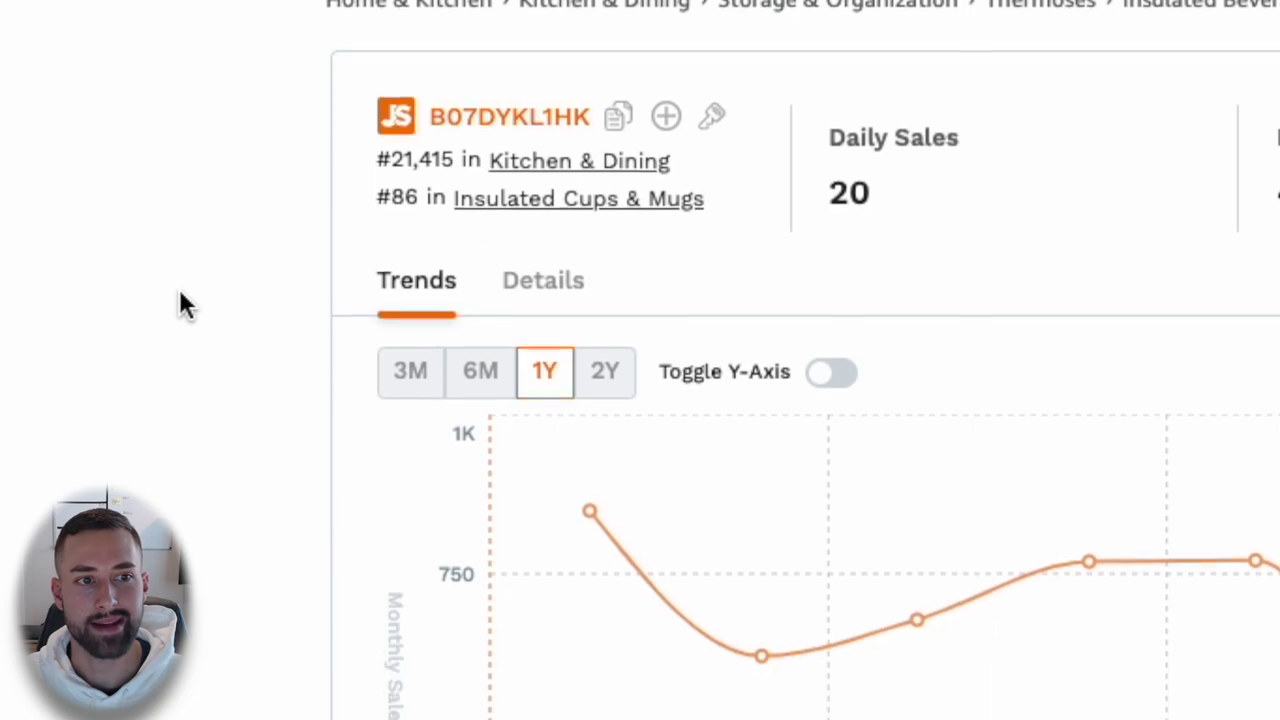
scroll(176, 296, down, 10)
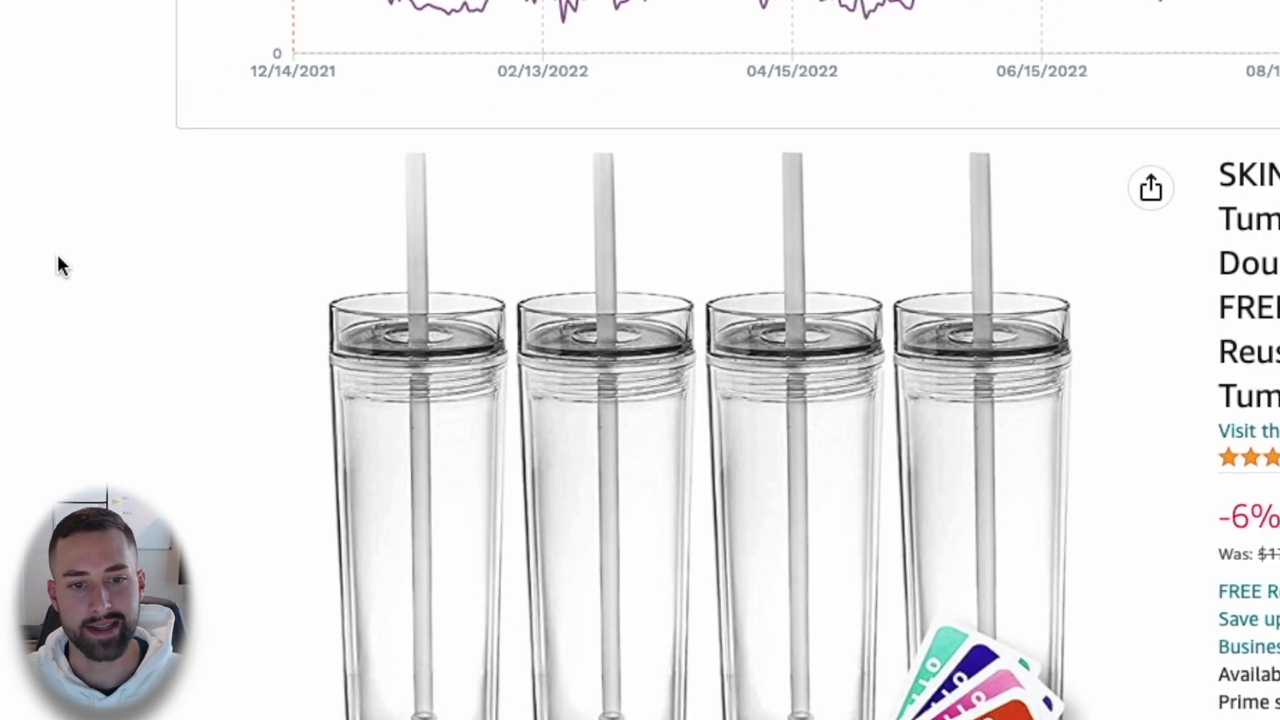
scroll(68, 250, down, 15)
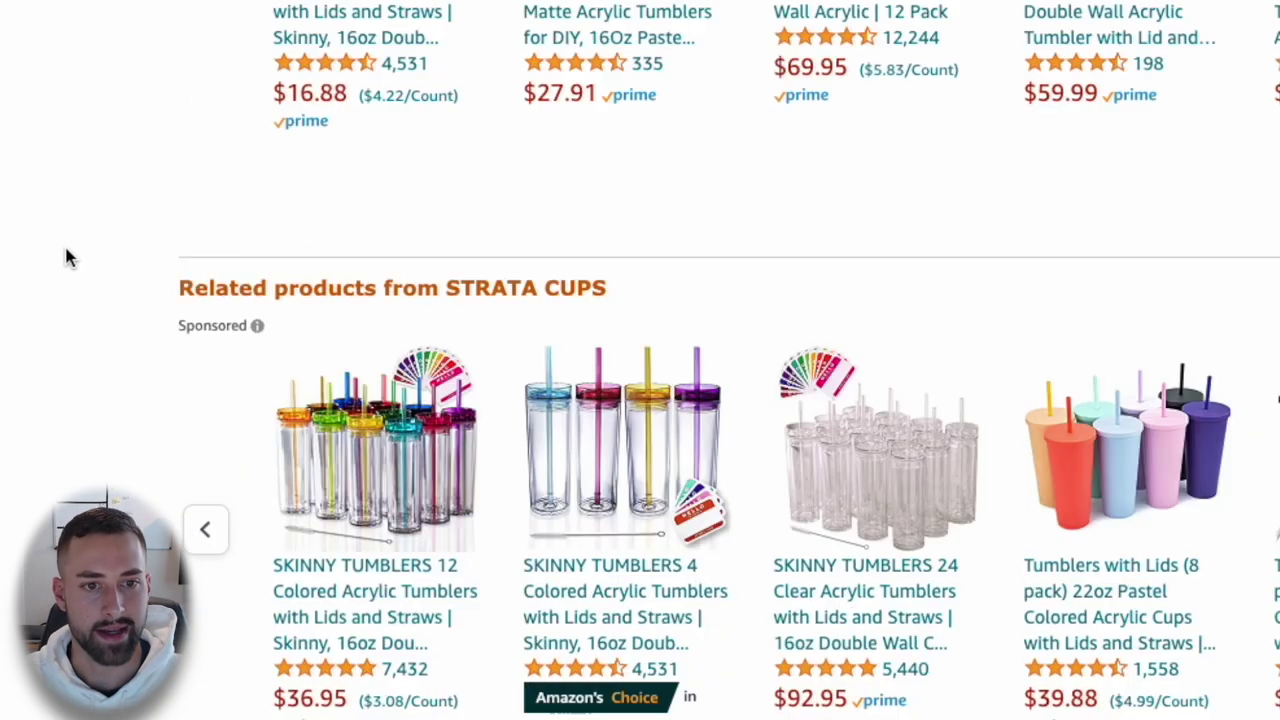
scroll(66, 250, down, 20)
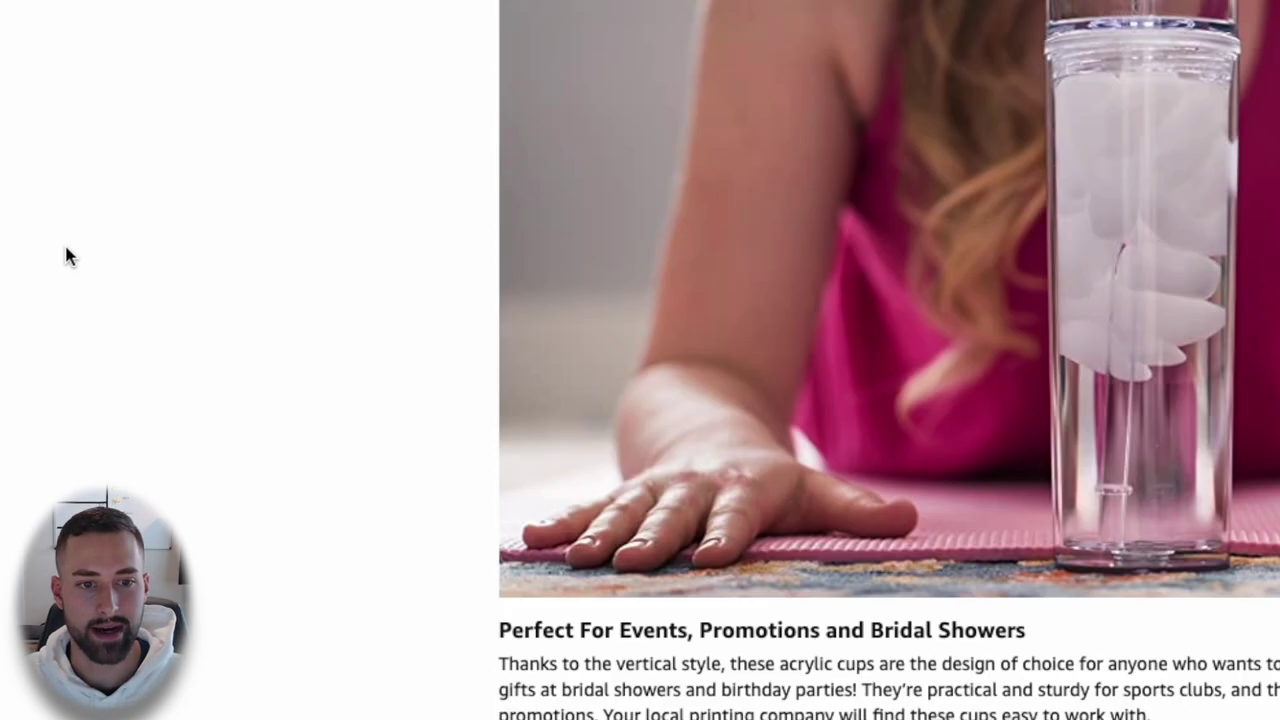
scroll(66, 250, down, 6)
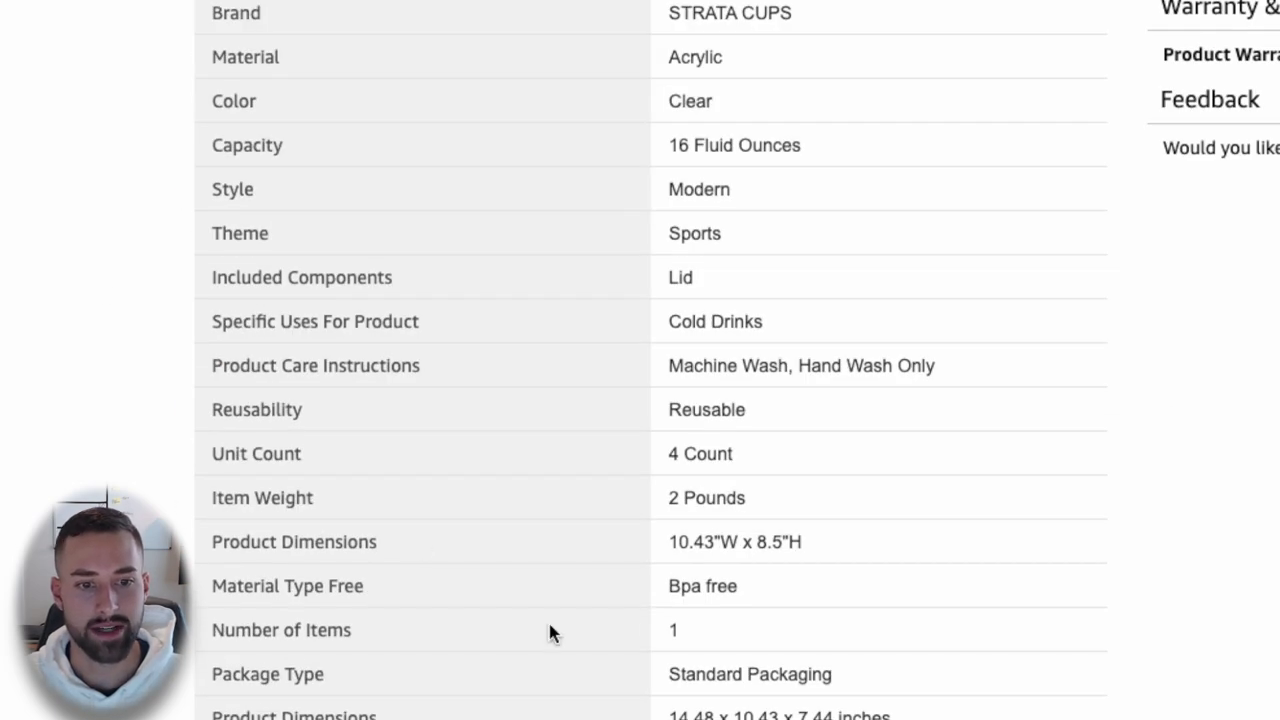
scroll(583, 630, down, 2)
drag(211, 636, 226, 635)
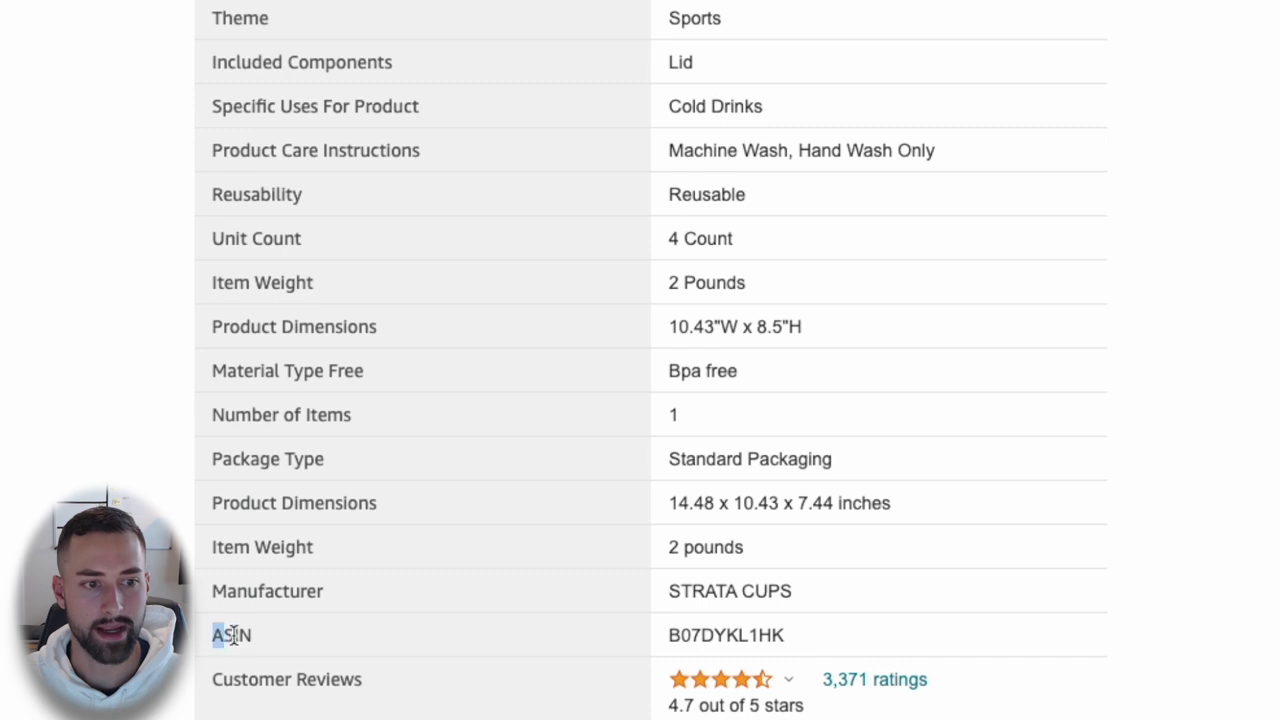
double_click(749, 635)
right_click(751, 635)
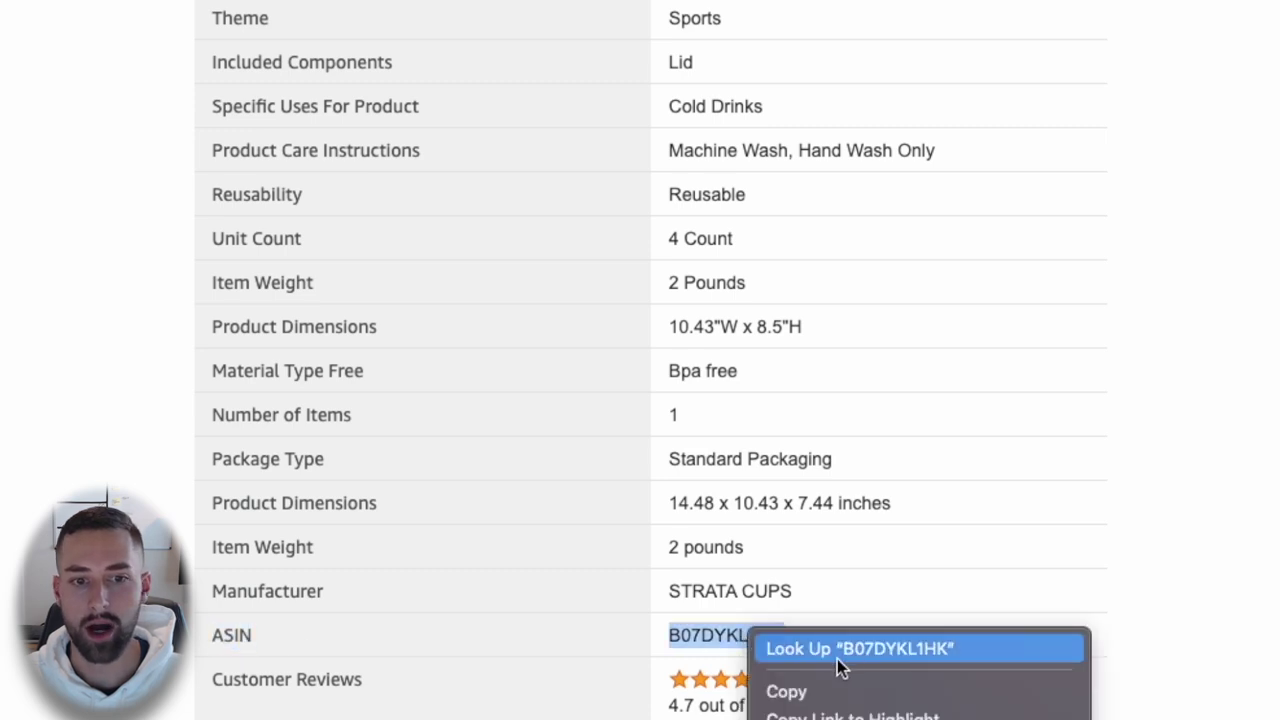
click(786, 692)
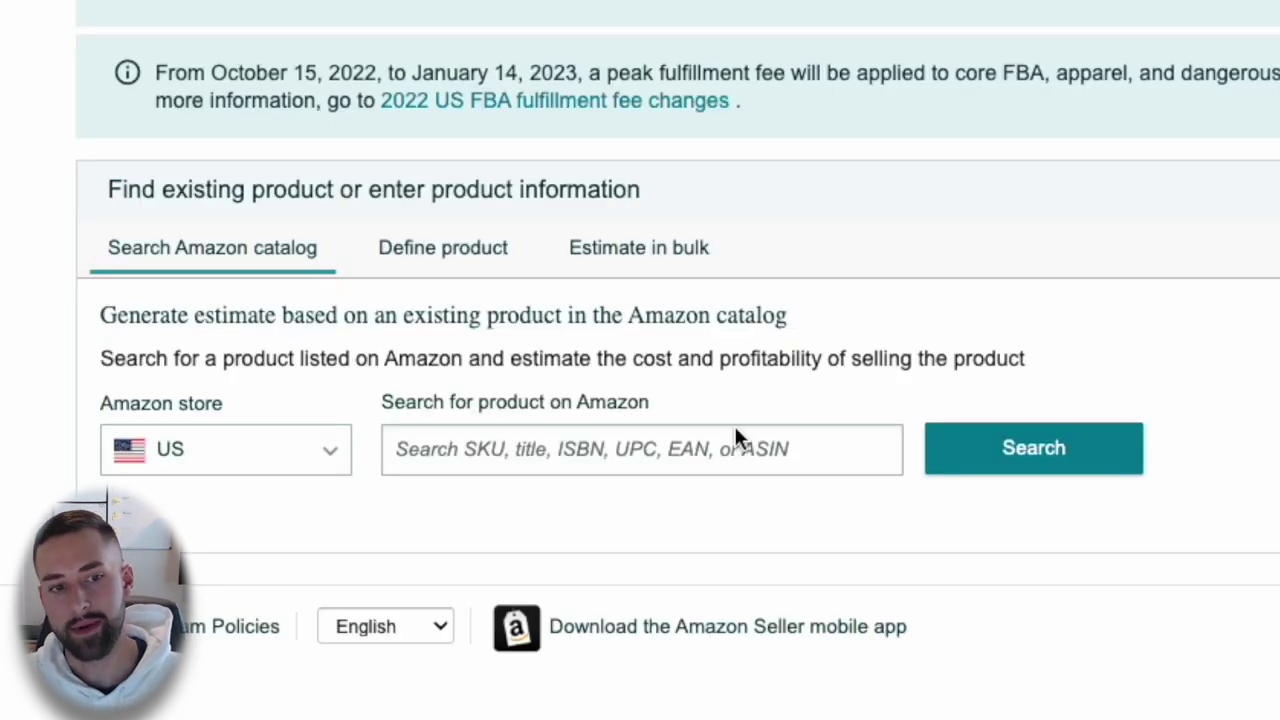
- Look up ASIN B07DYKL1HK in the revenue calculator's US catalog, and remove Amazon Fulfillment and Your fulfillment from the comparison
click(680, 450)
key(ctrl+v)
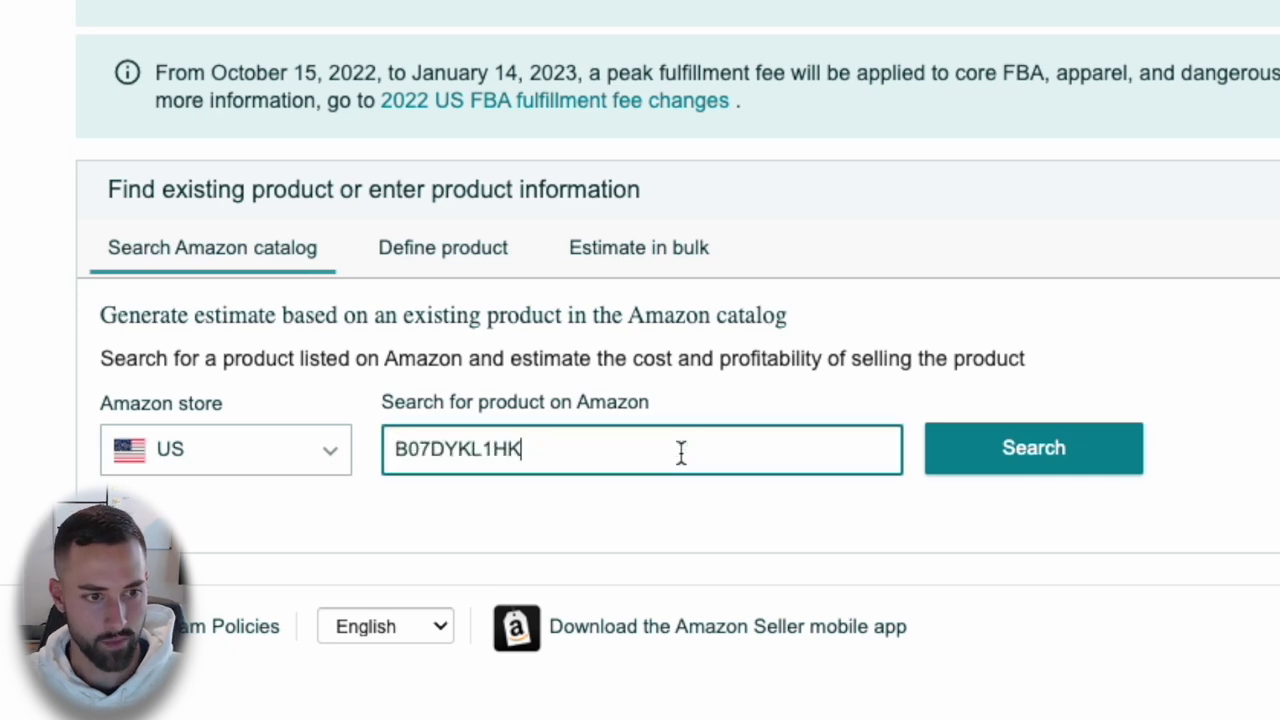
click(1028, 456)
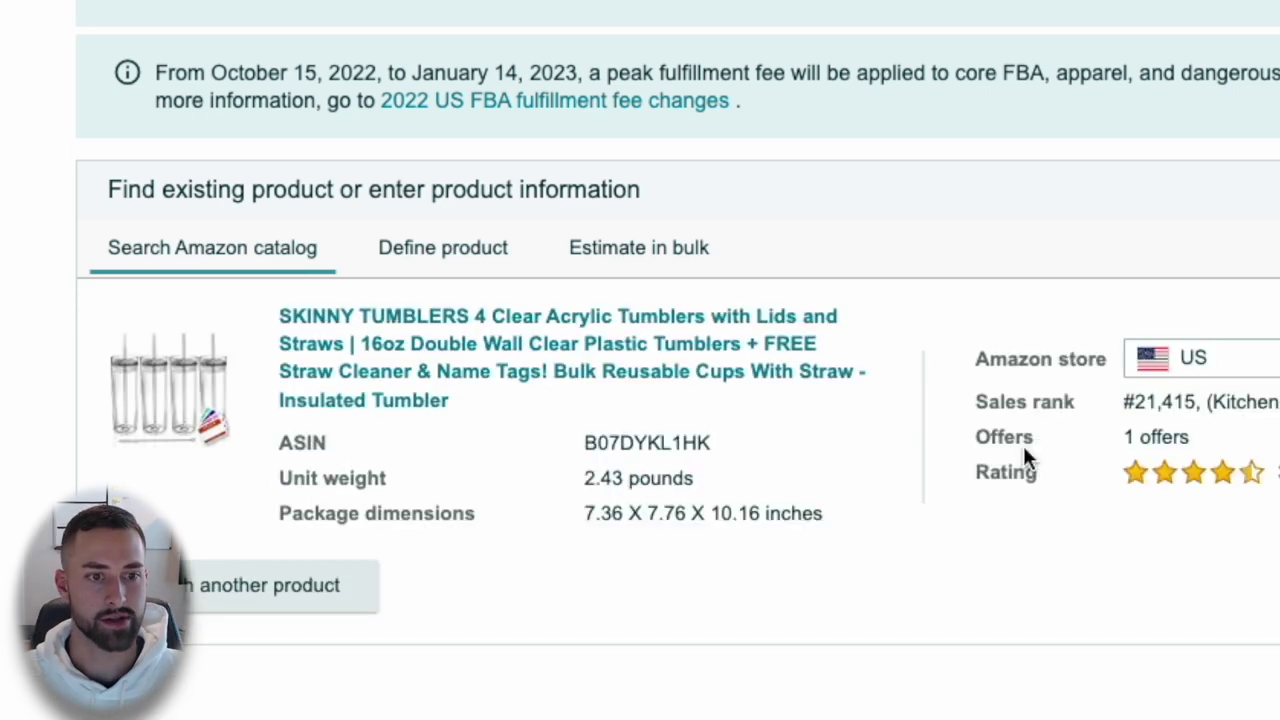
scroll(920, 520, down, 2)
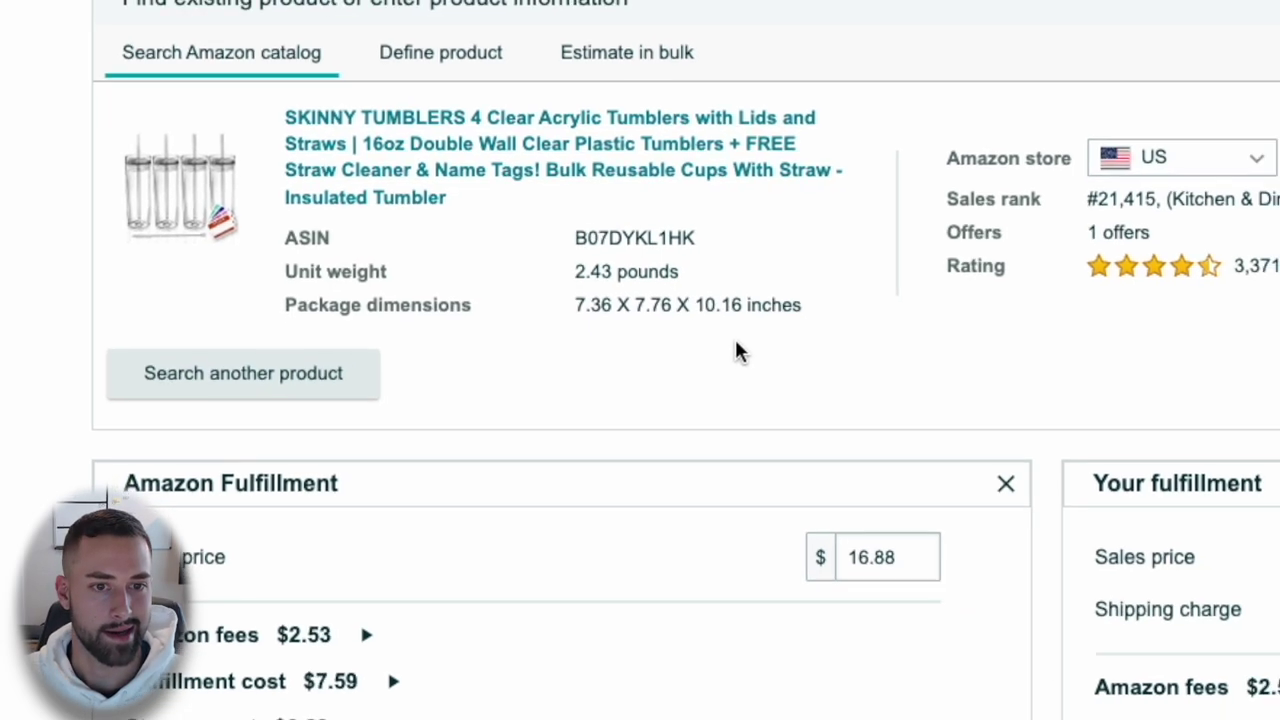
click(1005, 483)
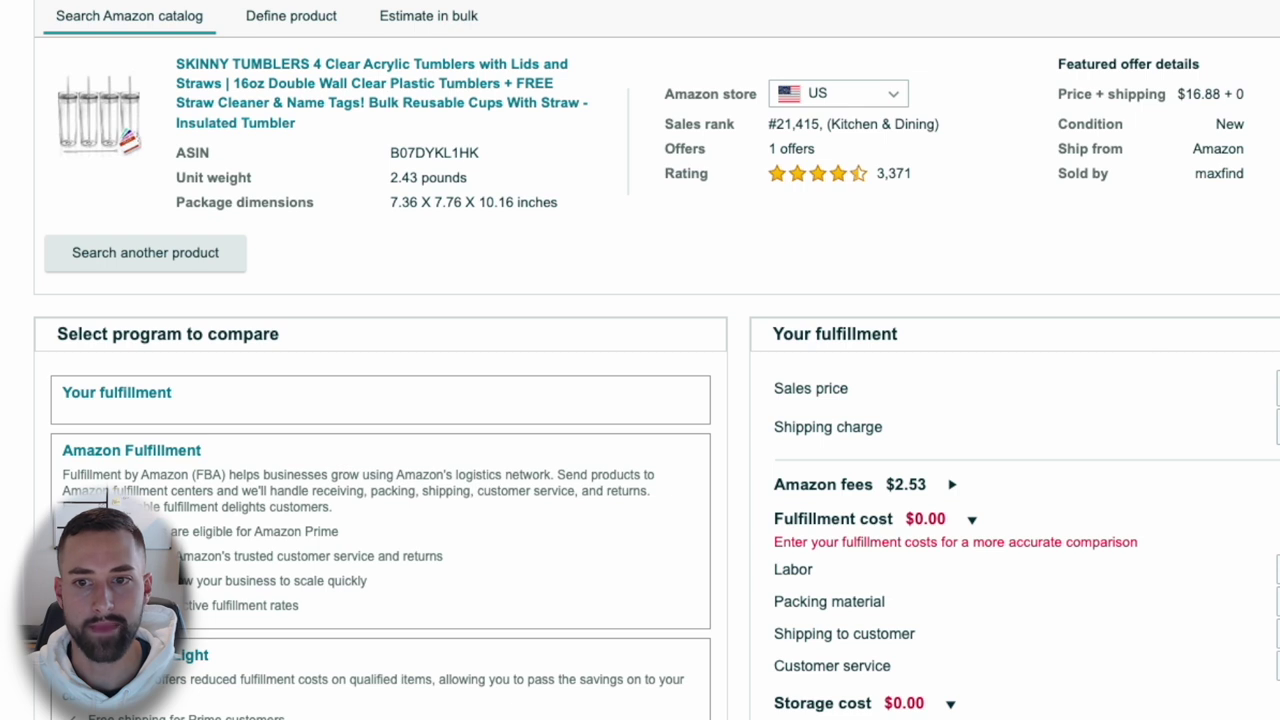
click(1272, 334)
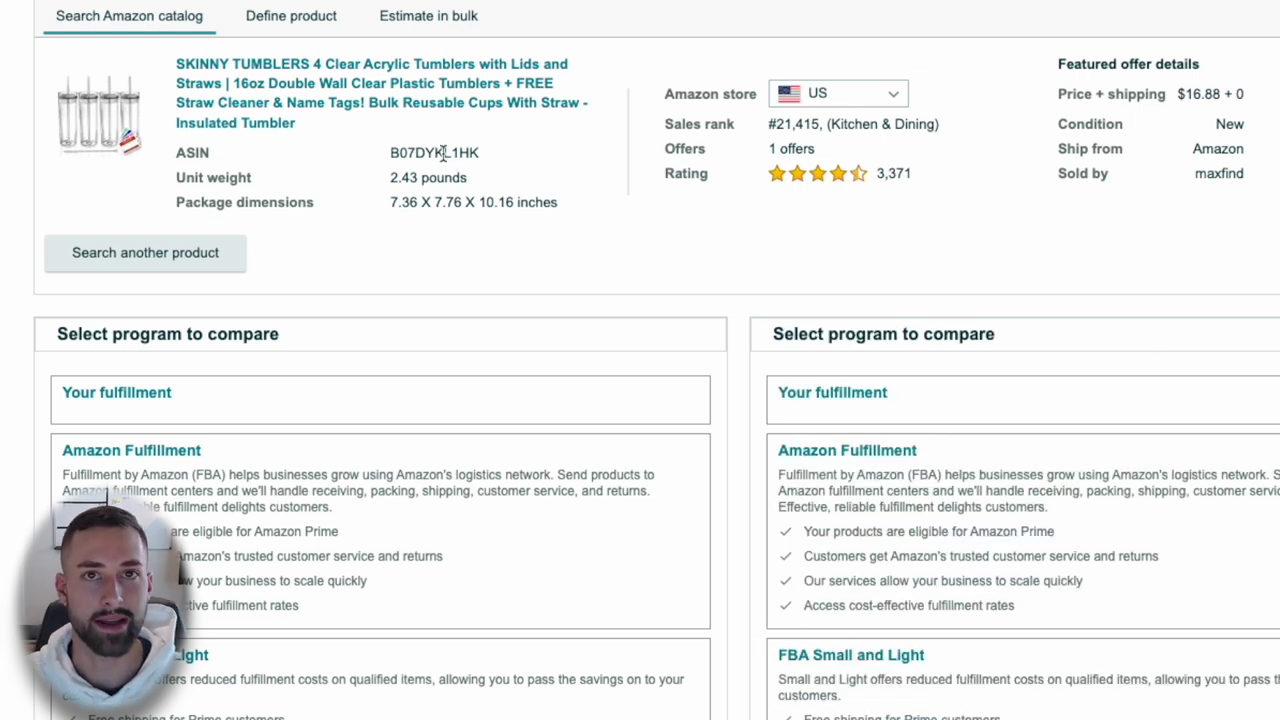
- Examine the unit weight and package dimensions of the tumbler set in the calculator
drag(186, 177, 488, 180)
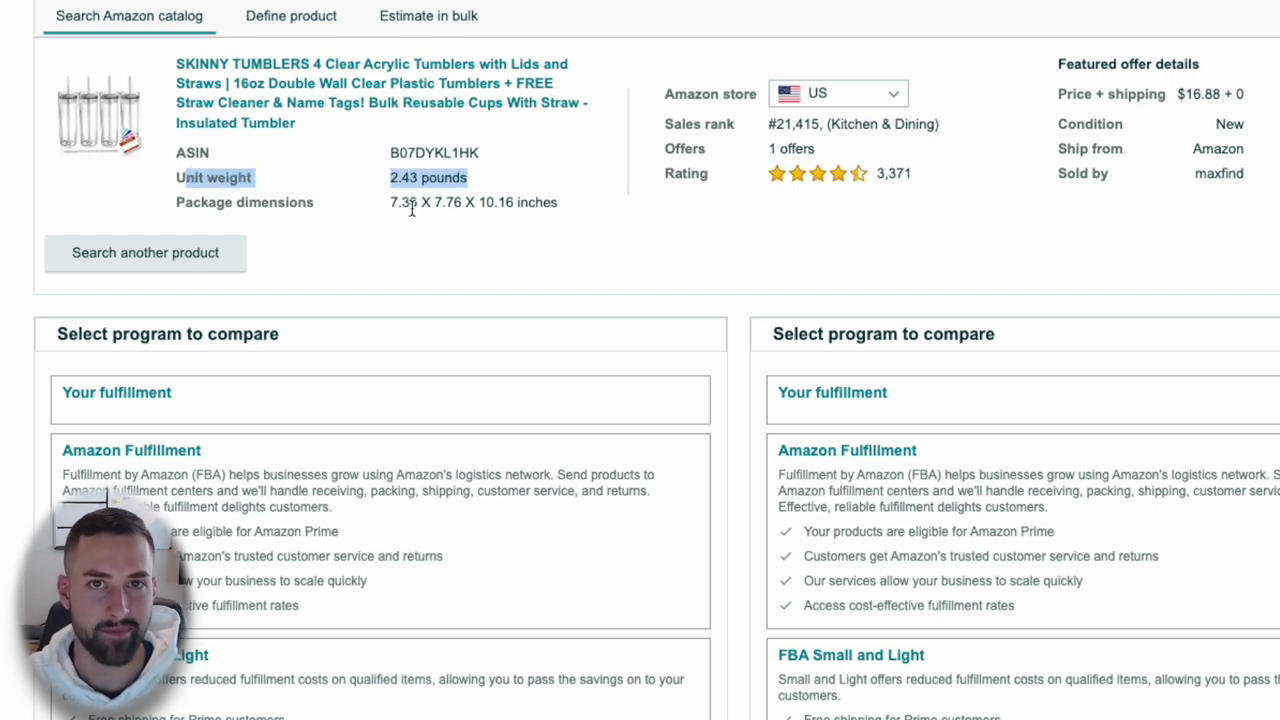
drag(172, 204, 629, 213)
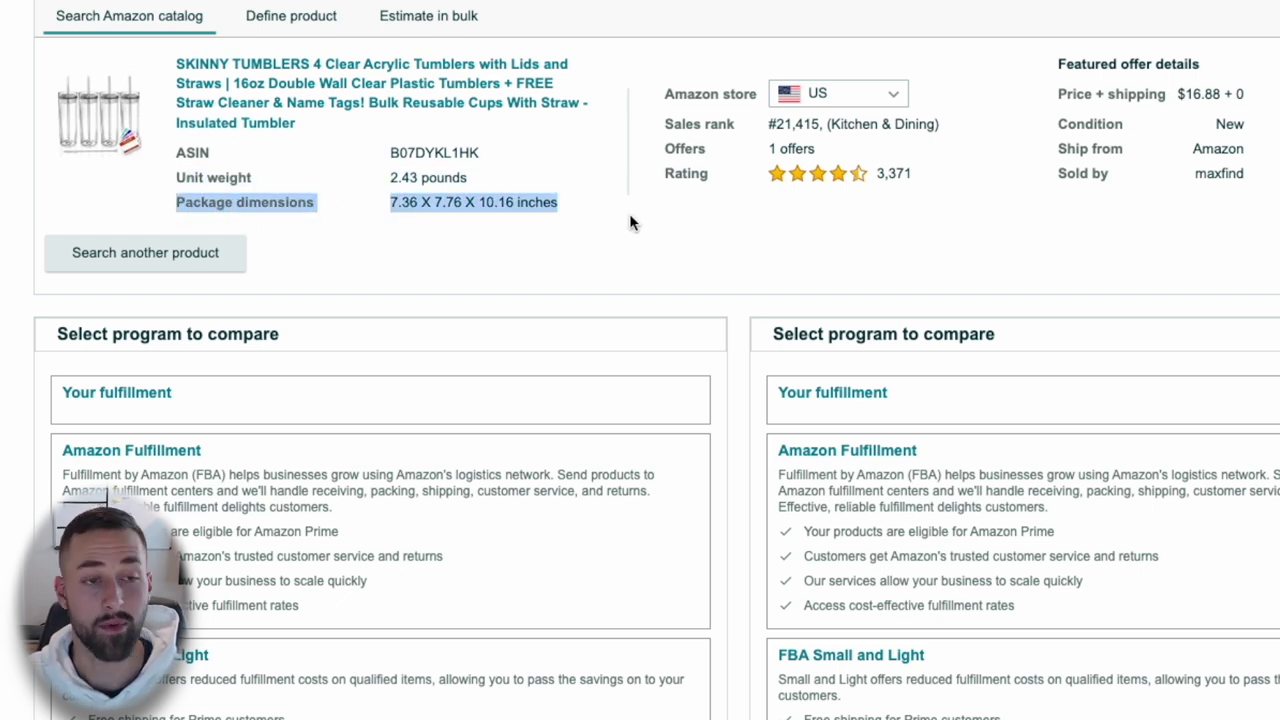
click(494, 227)
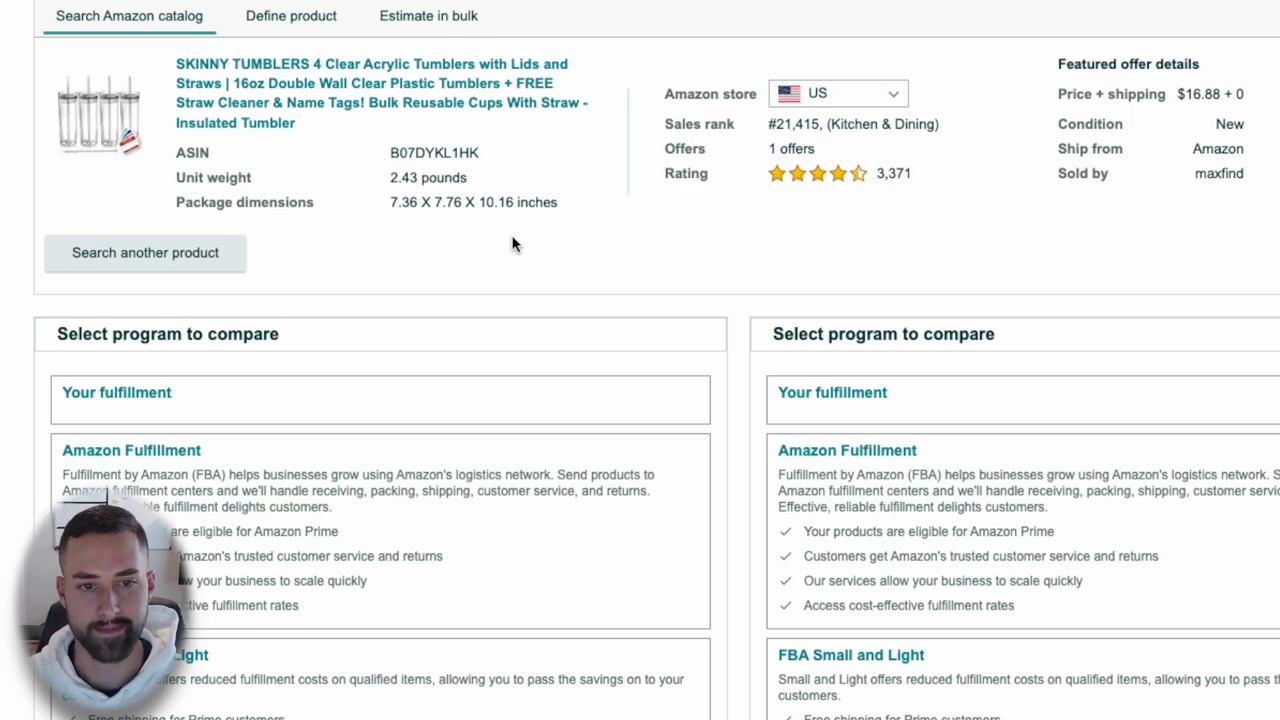
- Add Amazon Fulfillment to the middle comparison column, and check its sales price against the price on the Amazon listing
scroll(809, 240, down, 1)
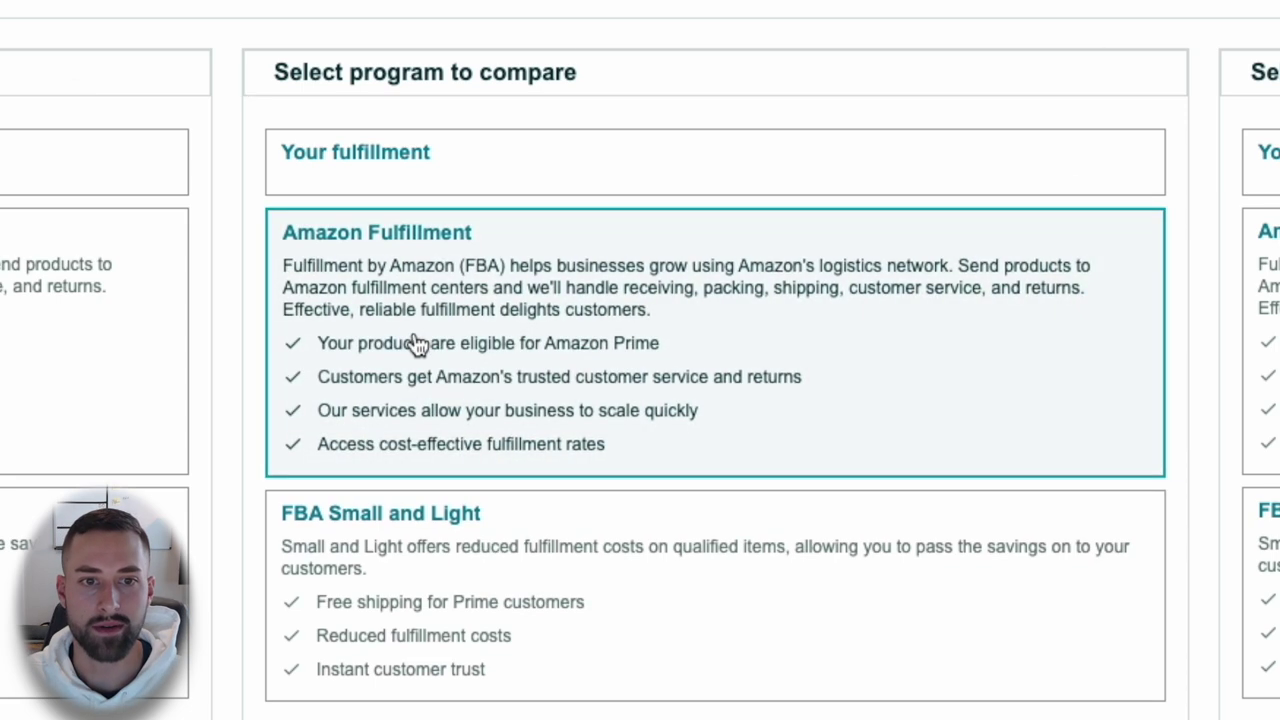
click(423, 323)
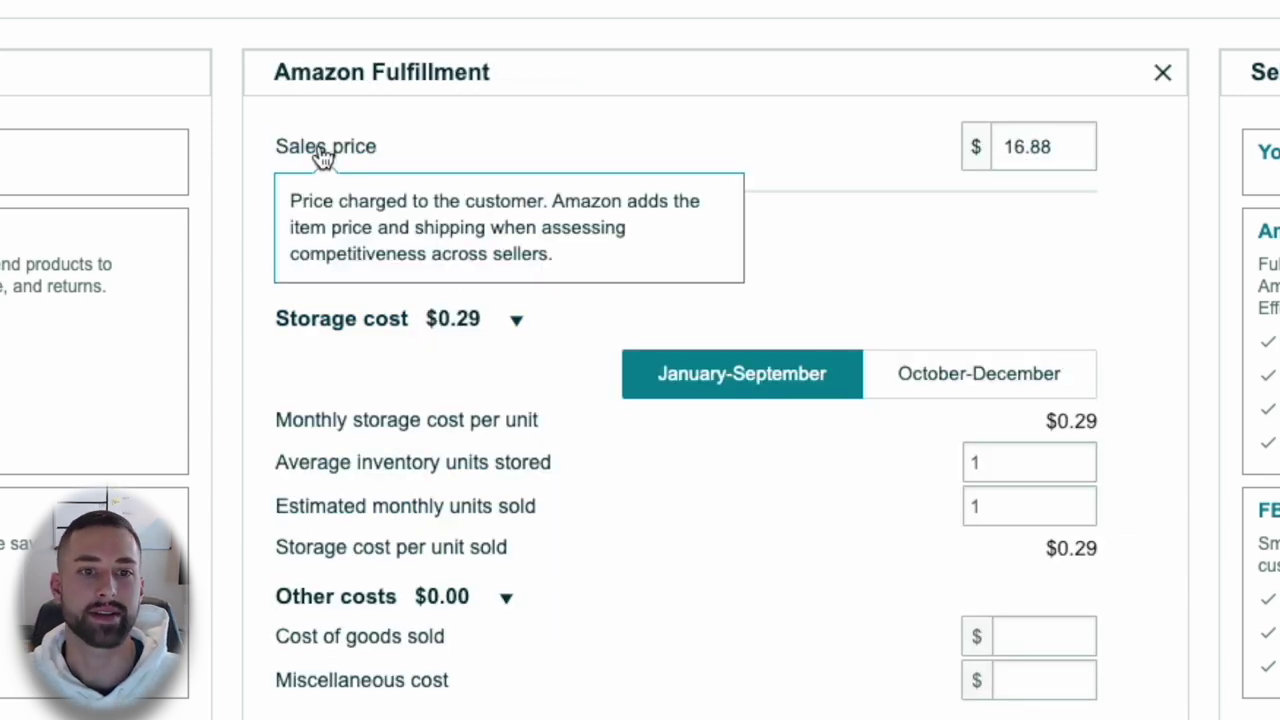
click(1000, 156)
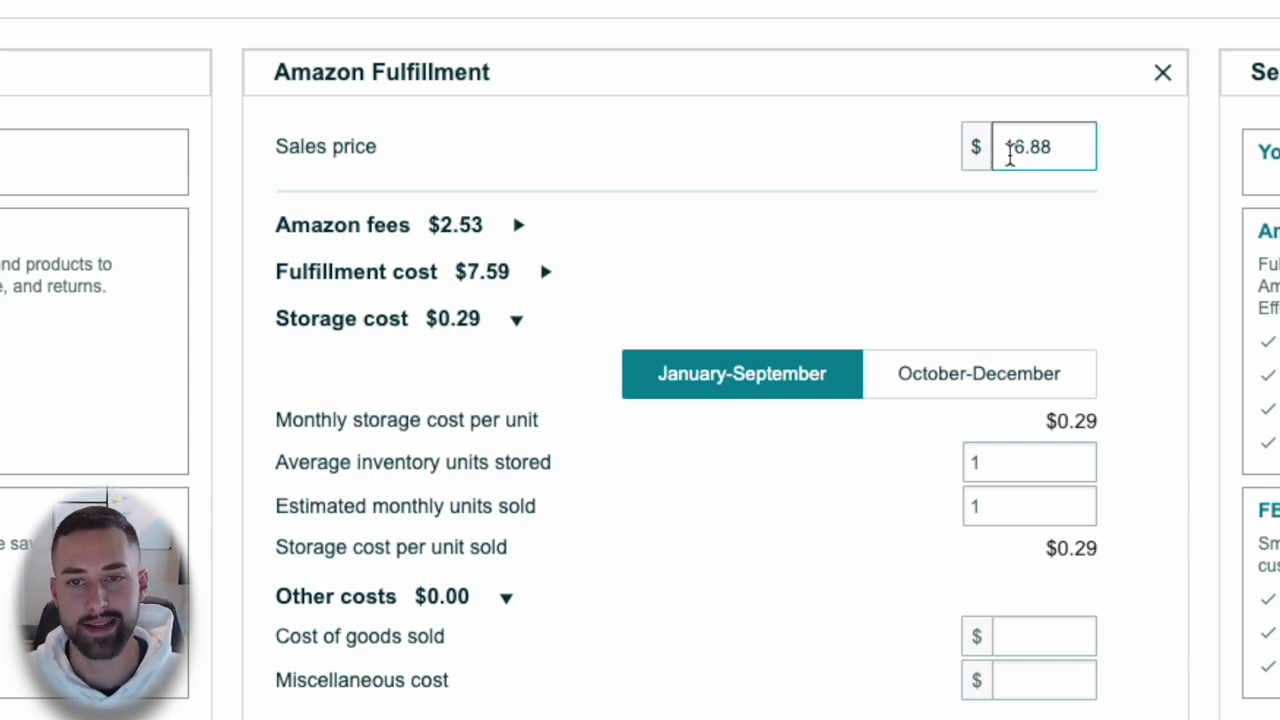
double_click(1012, 150)
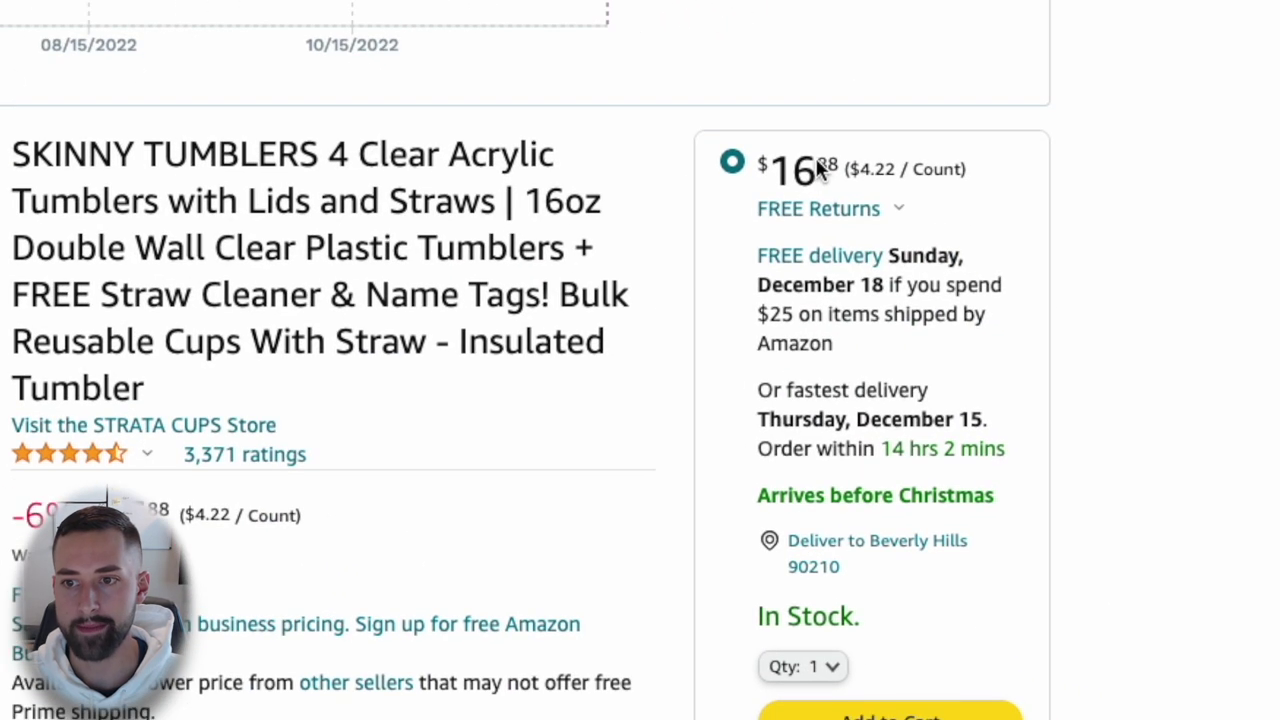
click(814, 162)
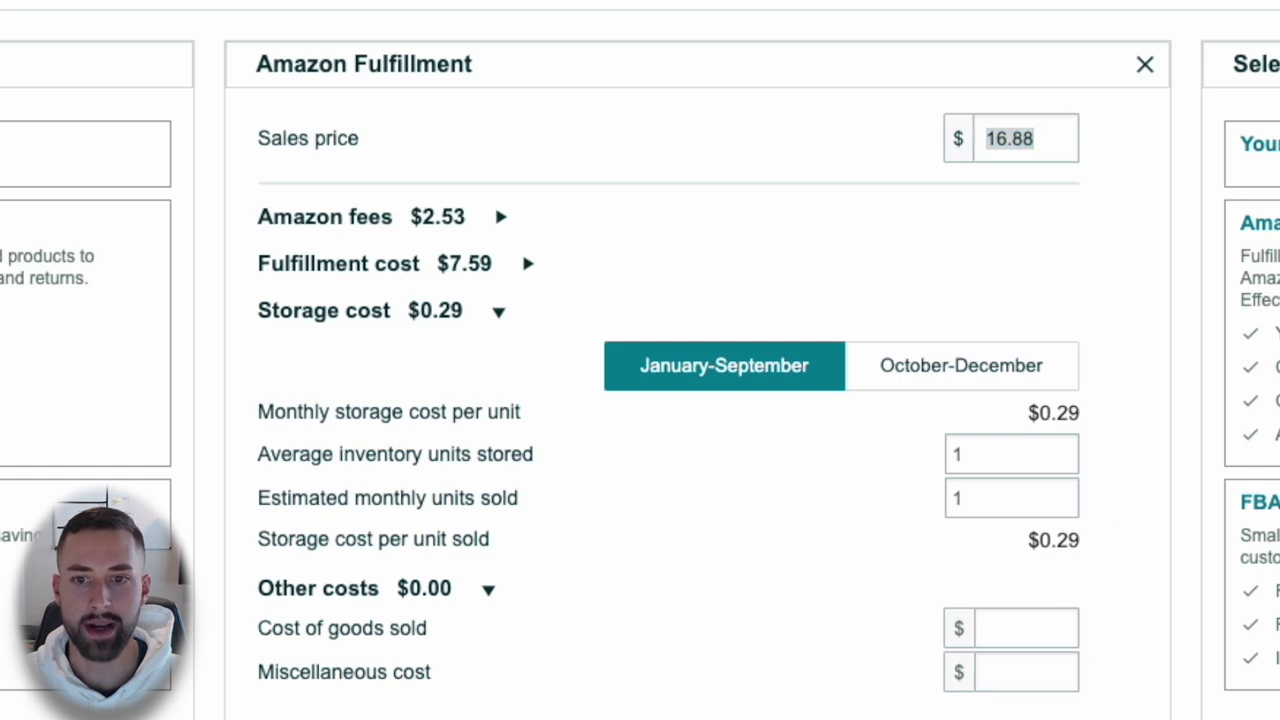
- Multiply 16.88 by 0.98 in Calculator, close it, and set the Amazon Fulfillment sales price to $16.54
key(Return)
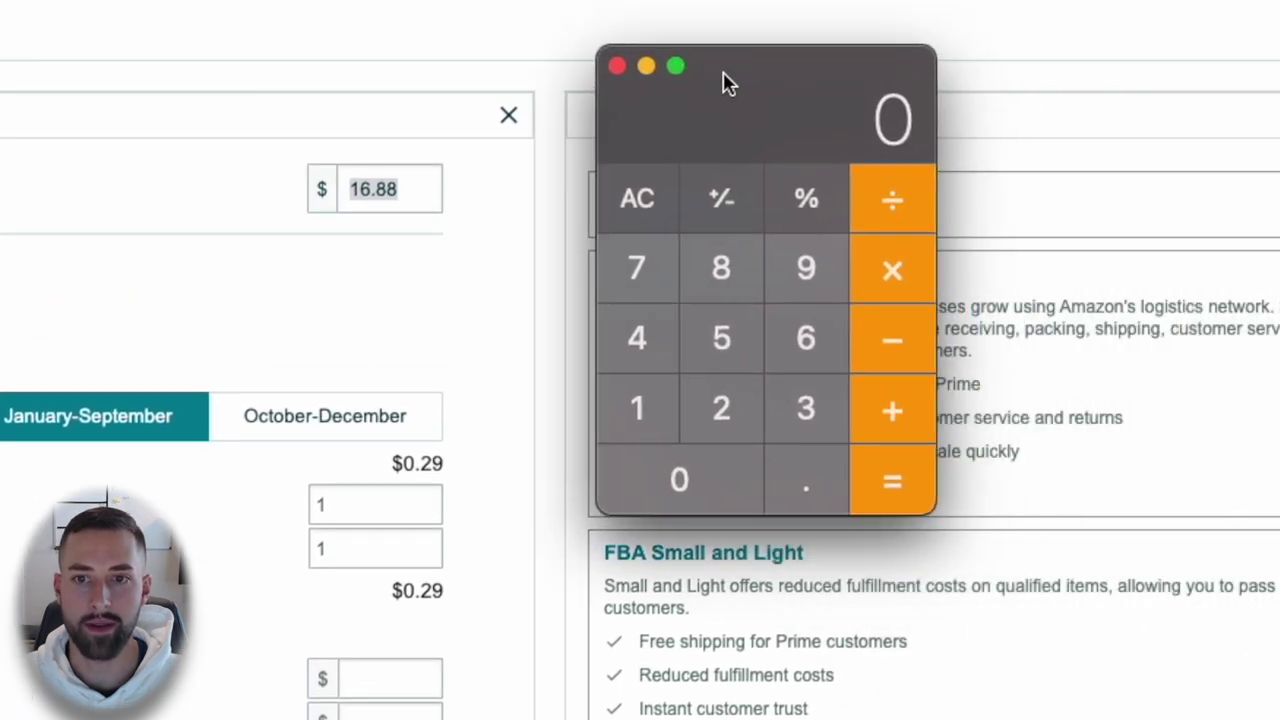
text(16.88)
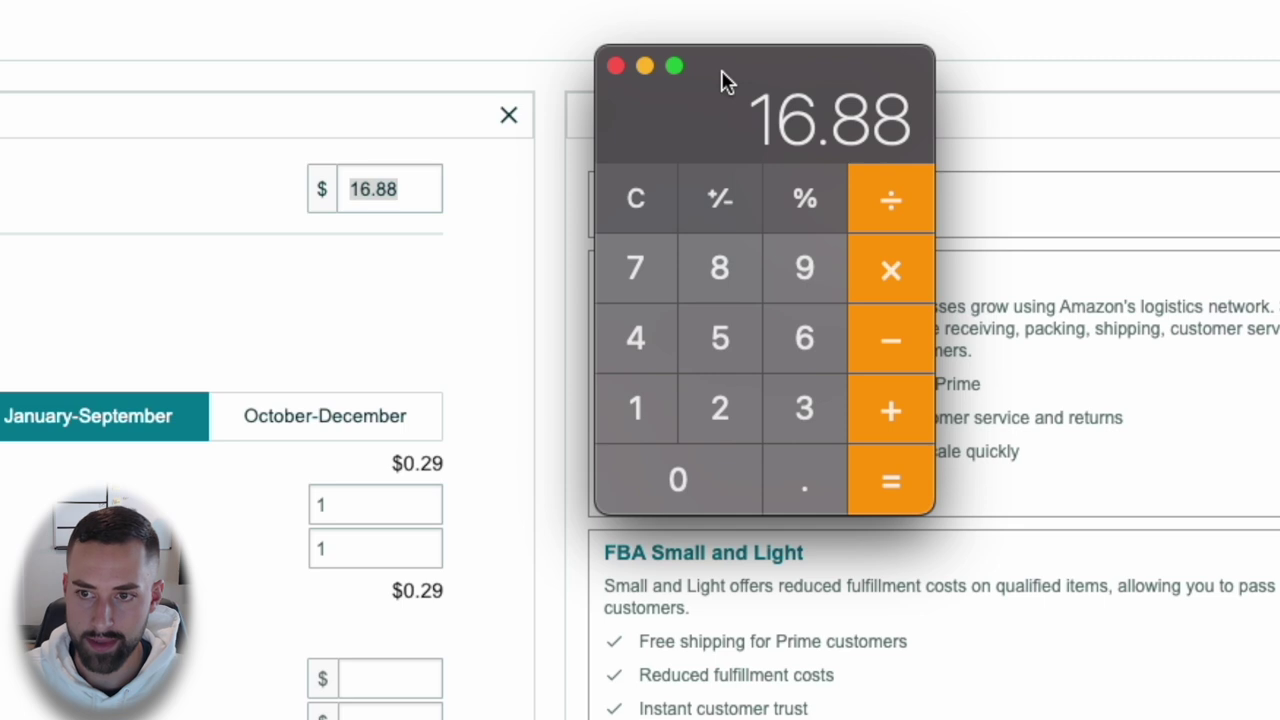
key(asterisk)
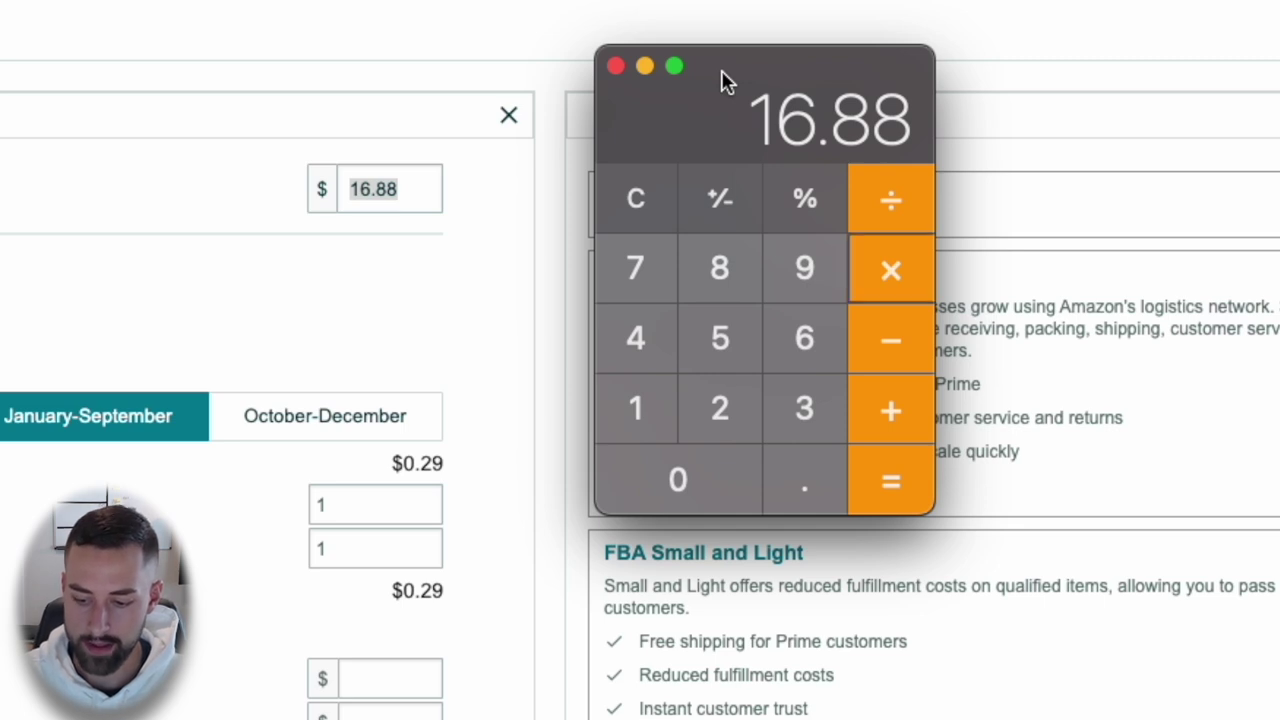
text(0.98)
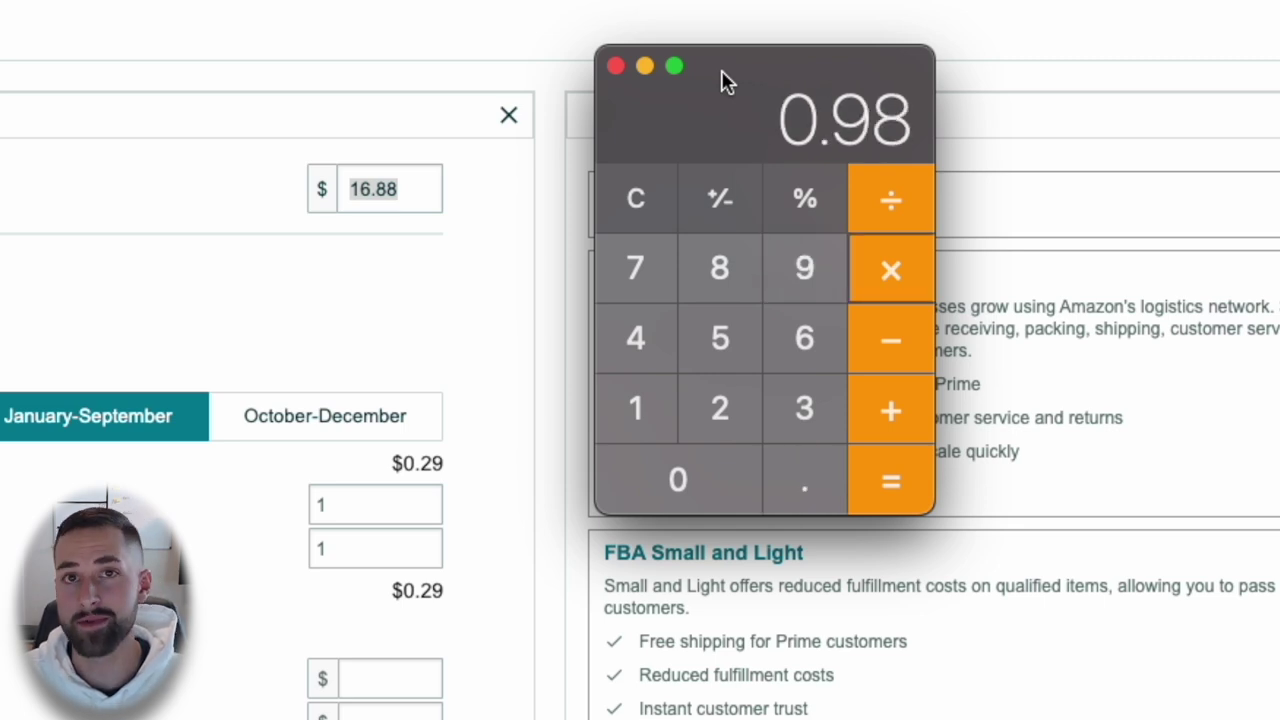
key(Return)
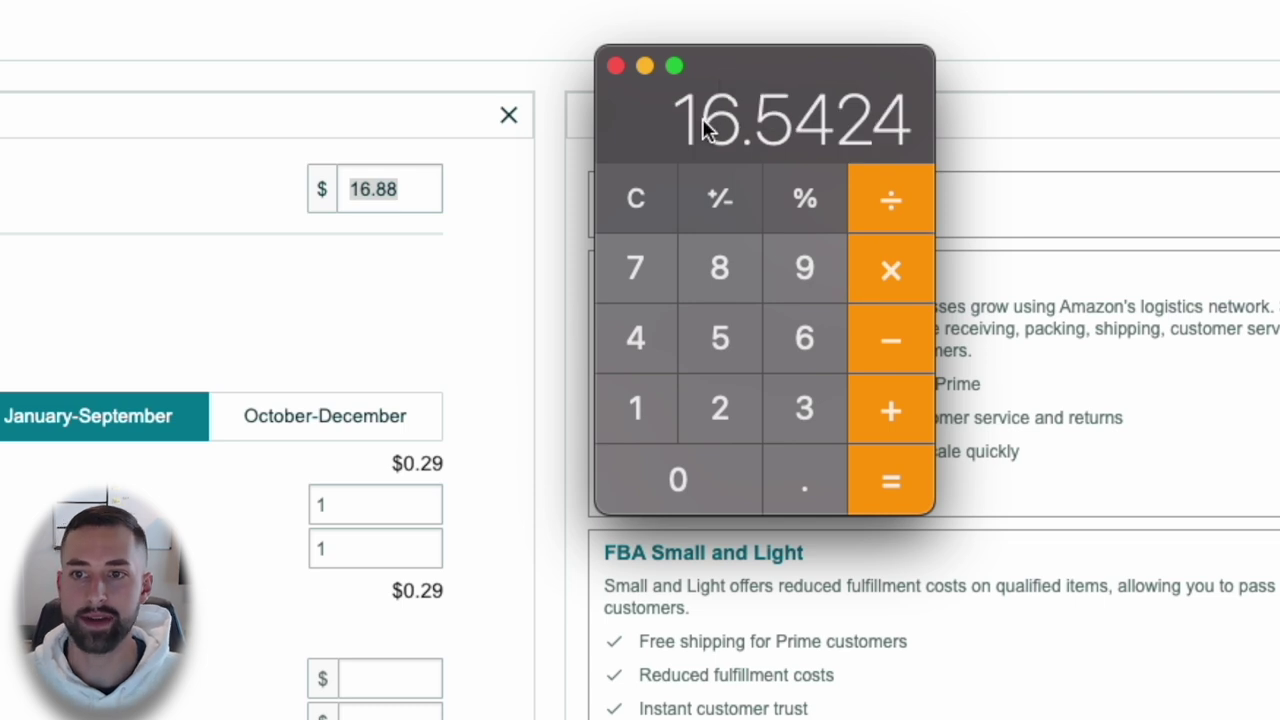
click(615, 66)
text(16.54)
click(1077, 220)
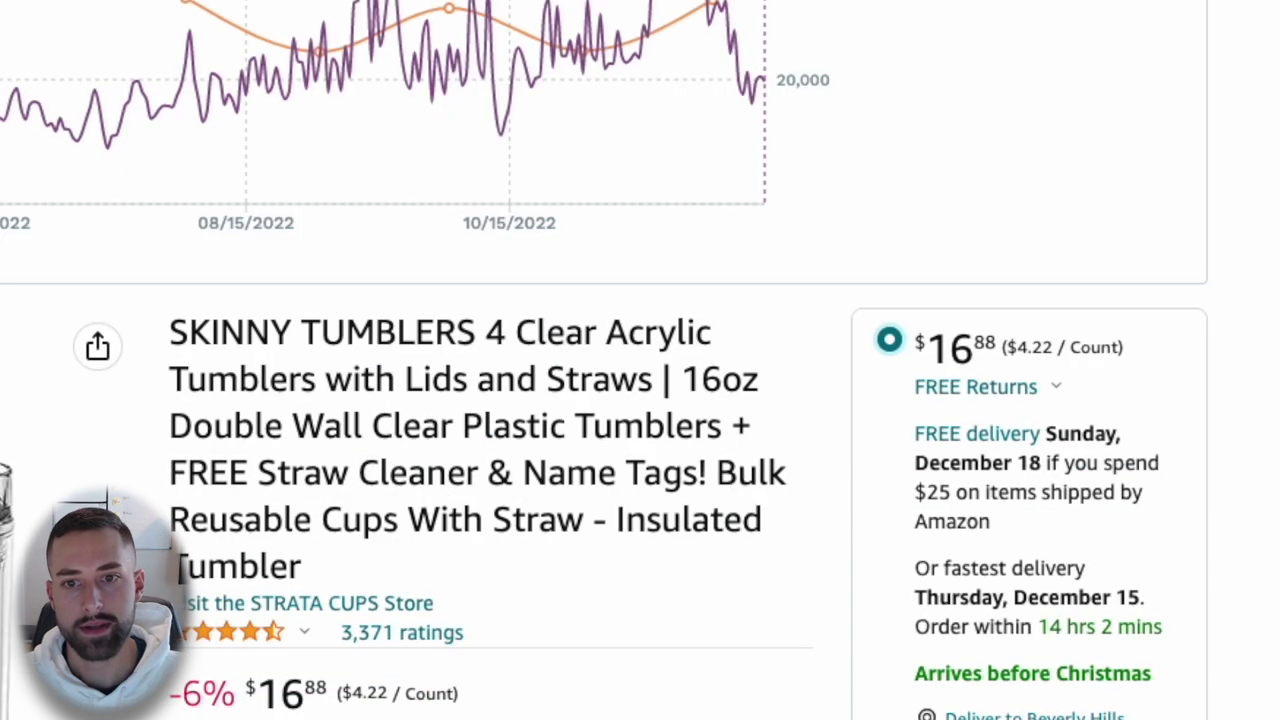
- Review the price, delivery and seller details of the Skinny Tumblers four-pack on its Amazon listing
scroll(932, 340, down, 3)
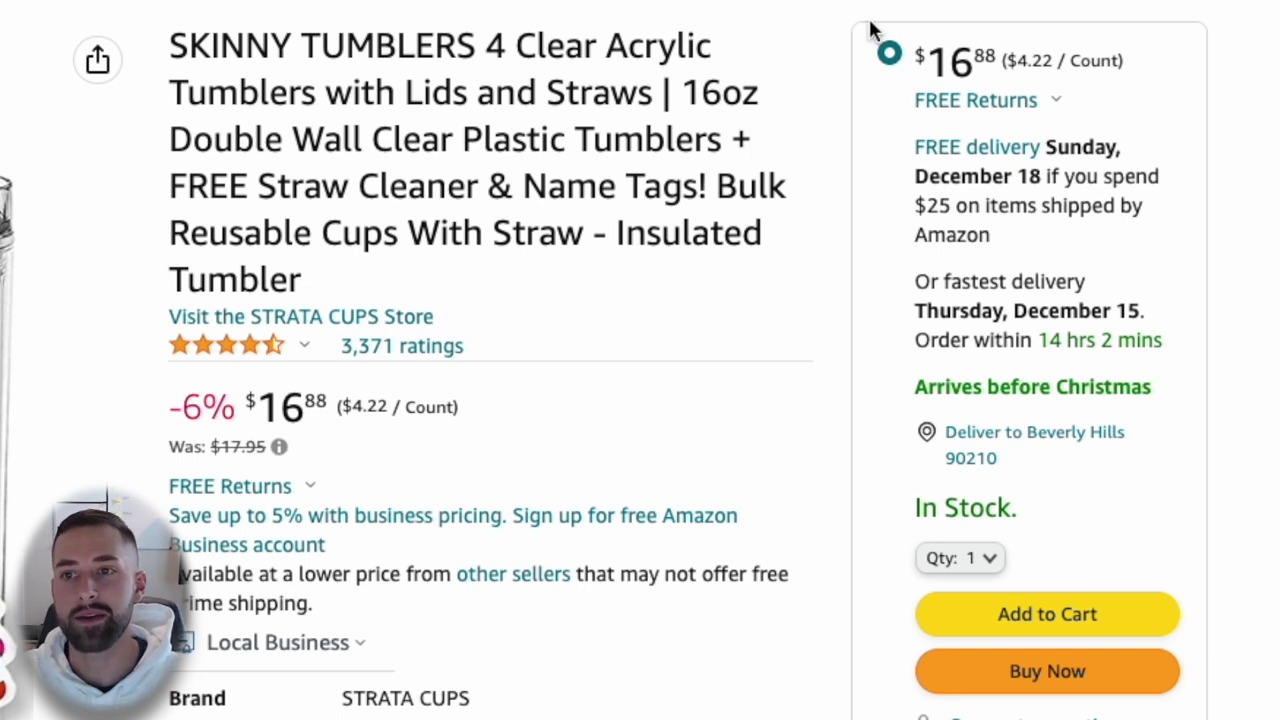
drag(932, 52, 1024, 72)
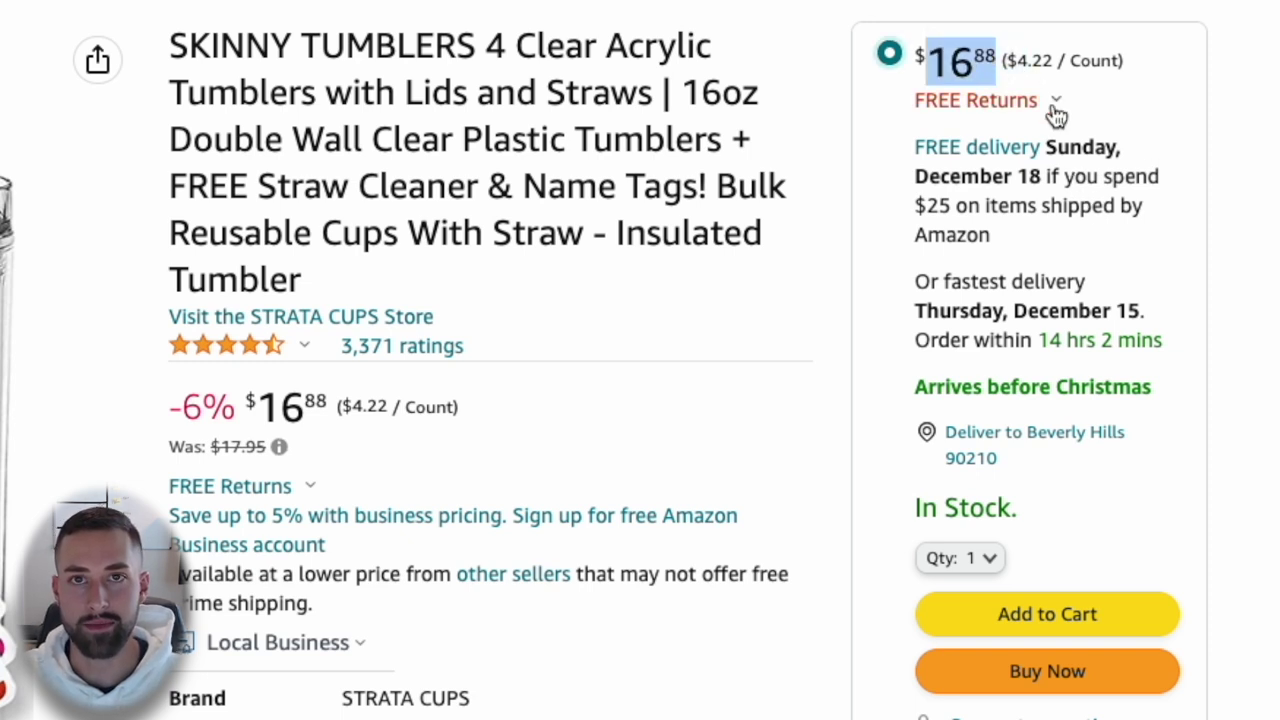
click(1191, 286)
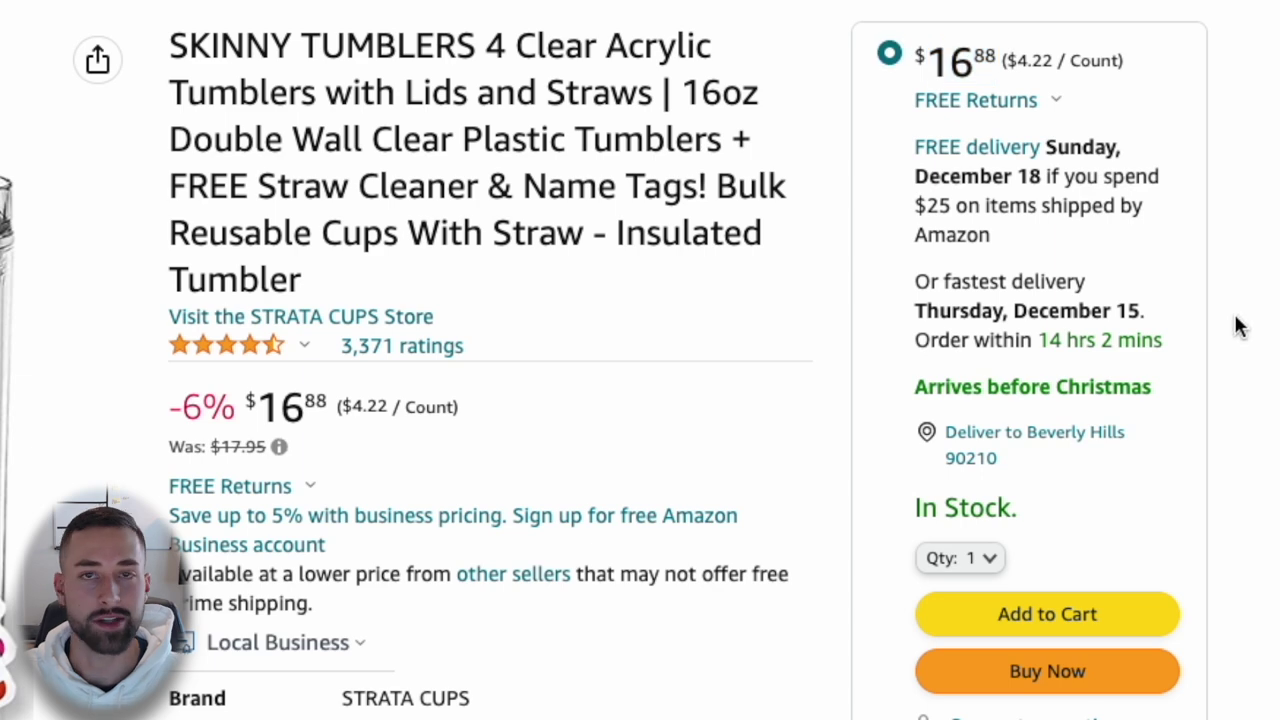
scroll(1236, 332, down, 2)
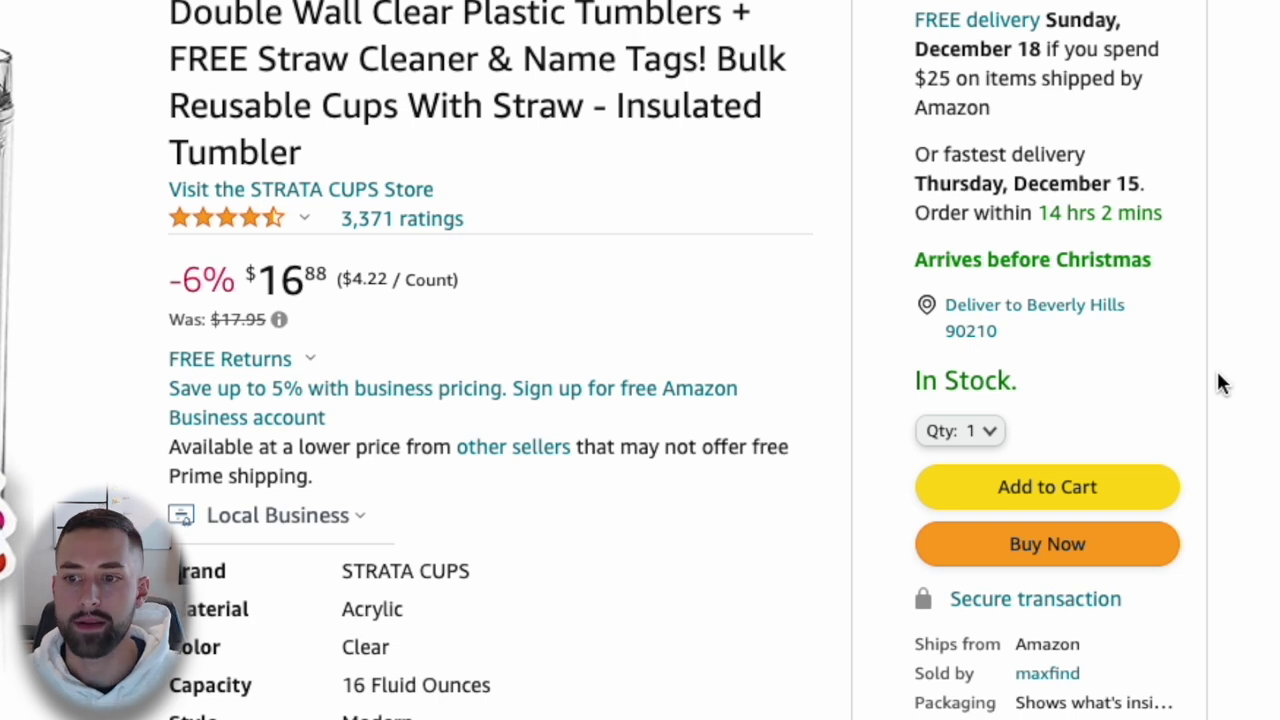
scroll(1205, 380, down, 1)
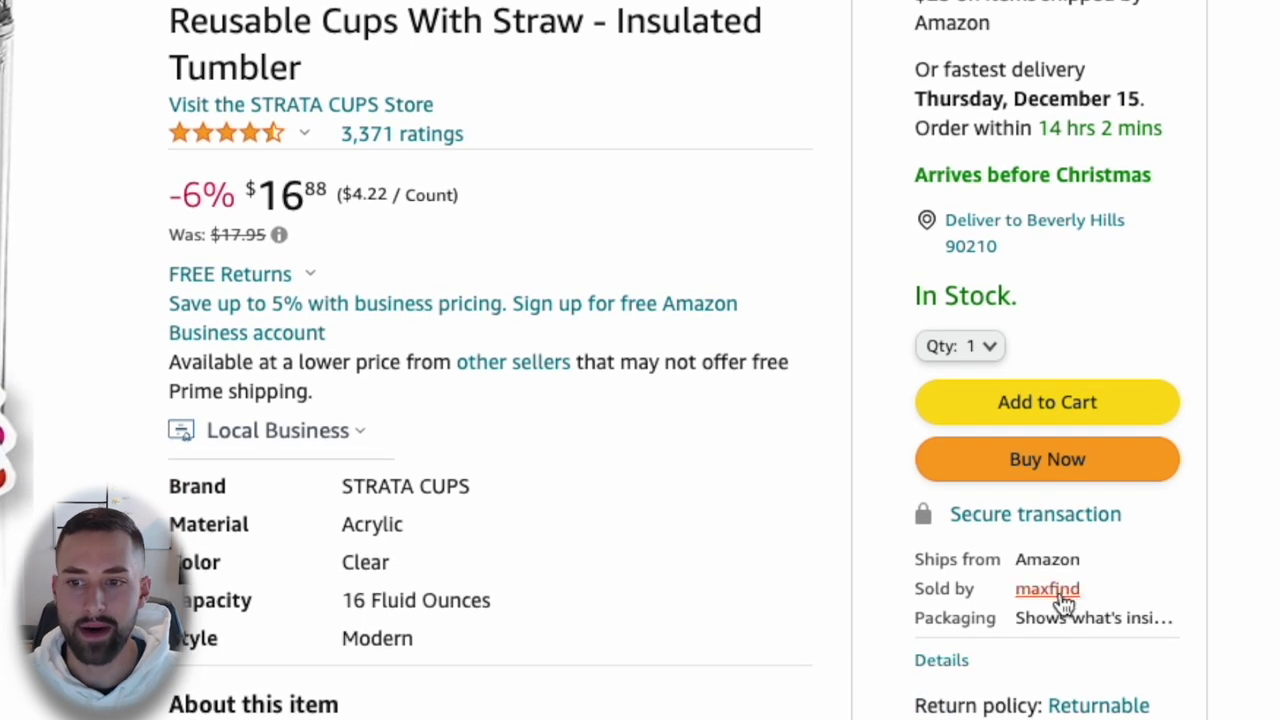
- Open the maxfind seller profile from the listing and check its feedback rating over the last 12 months
drag(908, 606, 1091, 590)
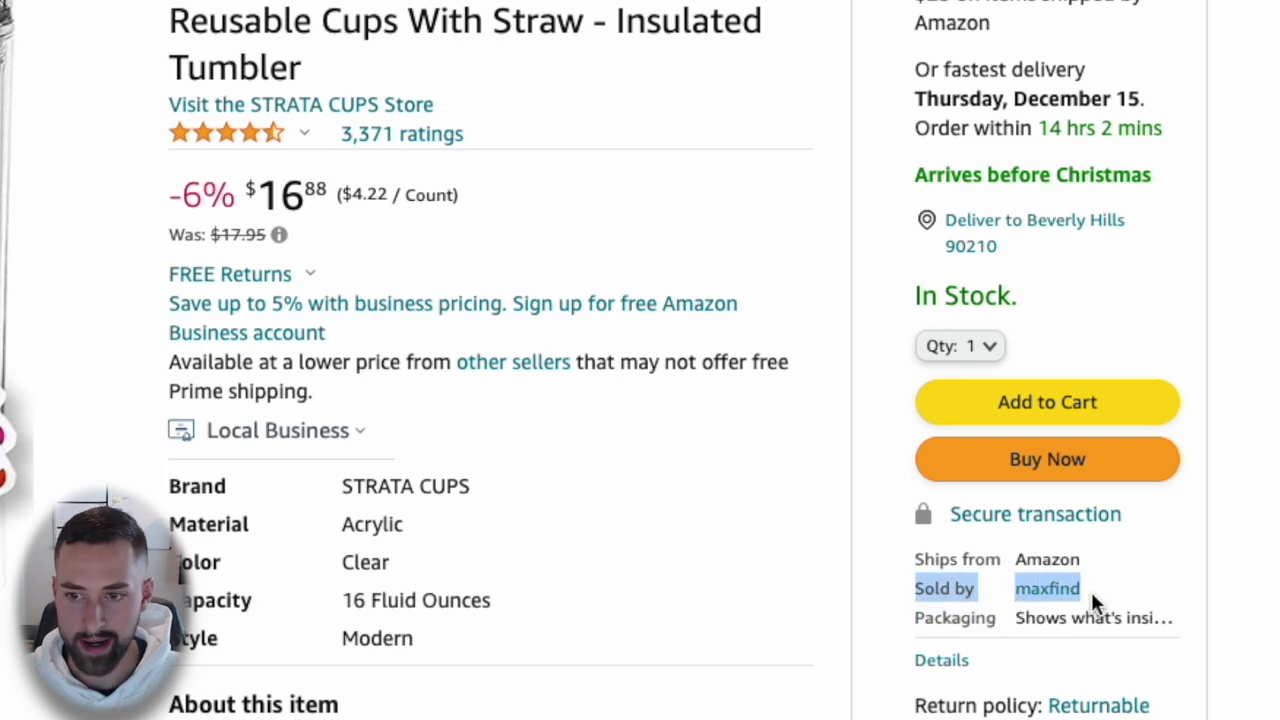
click(1091, 591)
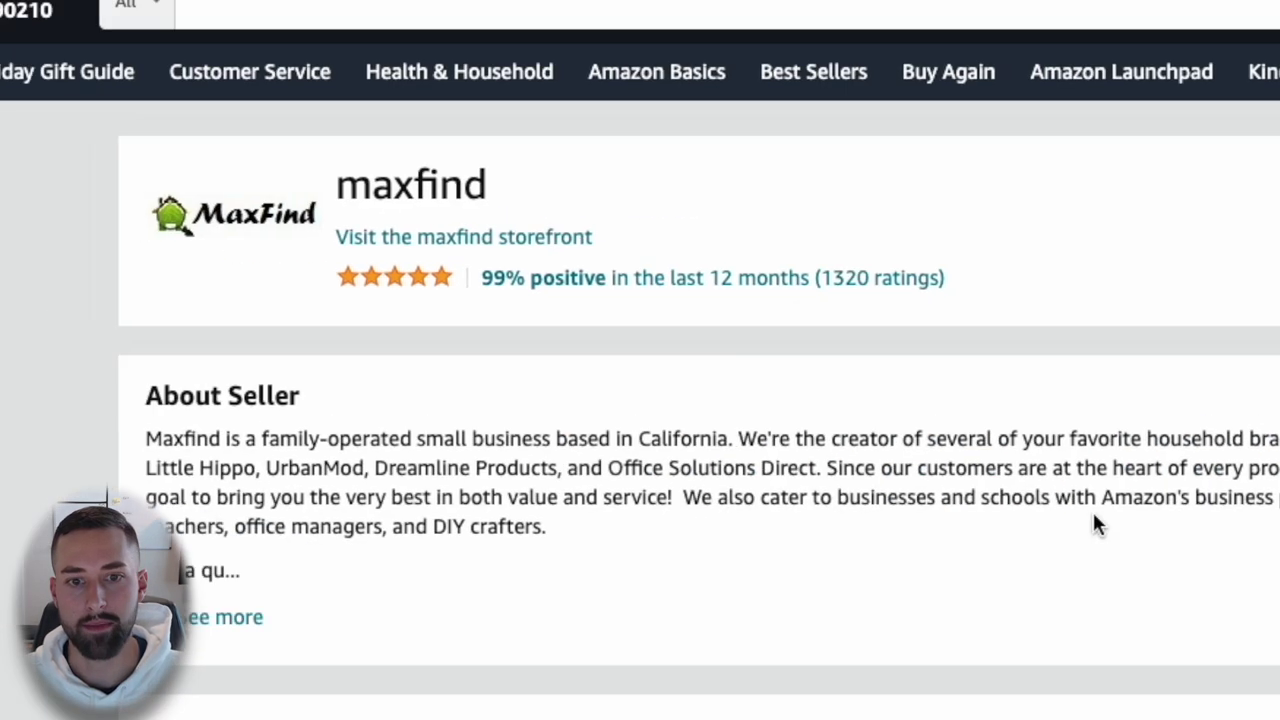
drag(1053, 283, 229, 272)
click(440, 446)
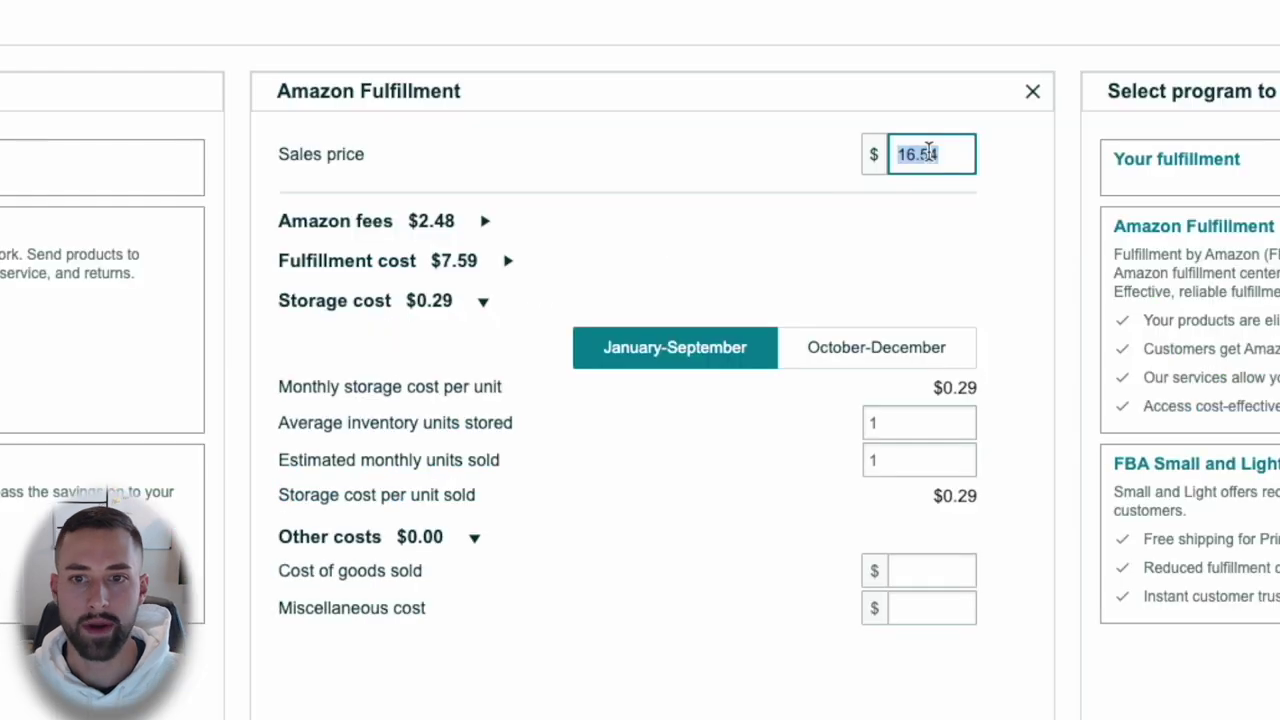
- For January-September storage under Amazon Fulfillment, set average inventory units stored and estimated monthly units sold to 200 each
click(928, 153)
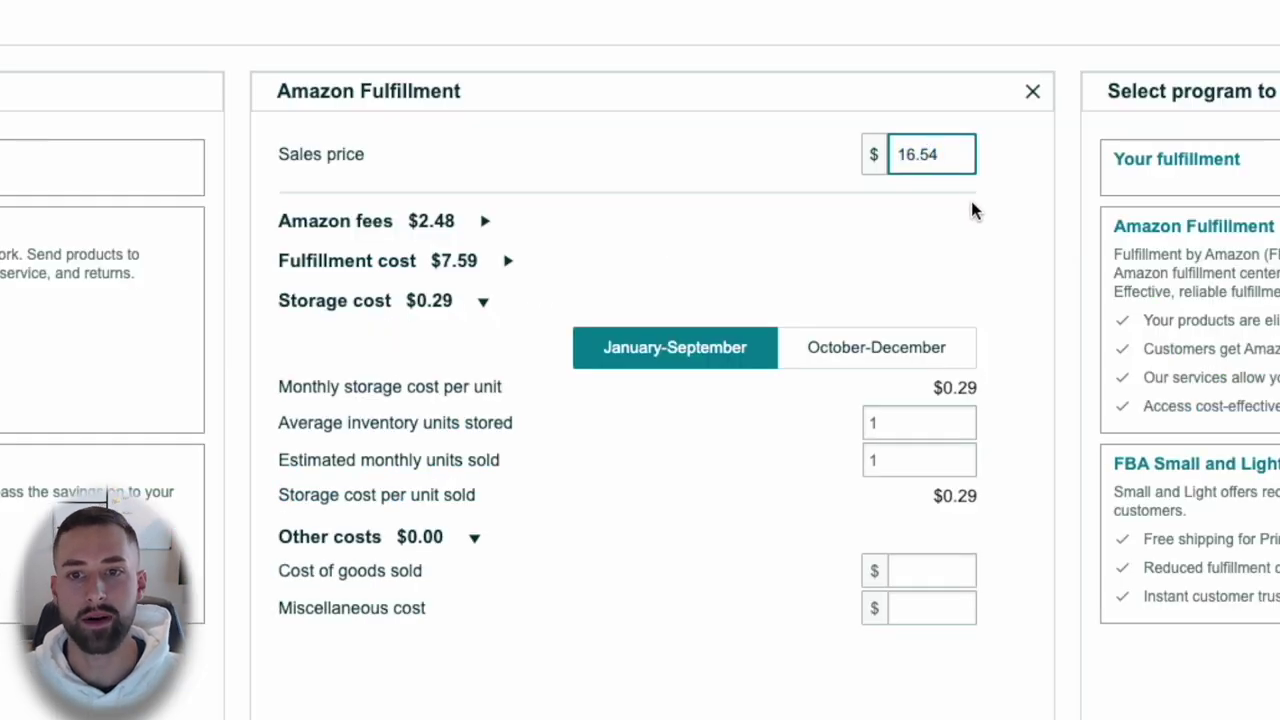
scroll(930, 194, down, 1)
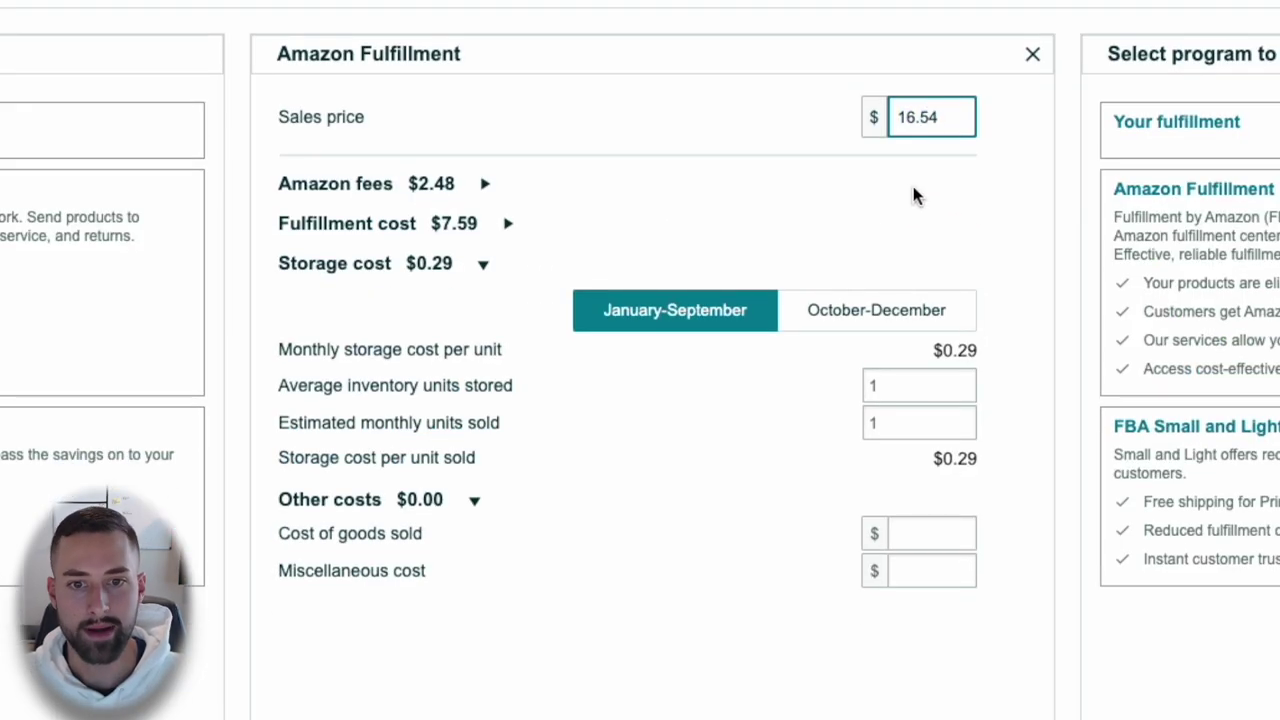
scroll(630, 270, down, 1)
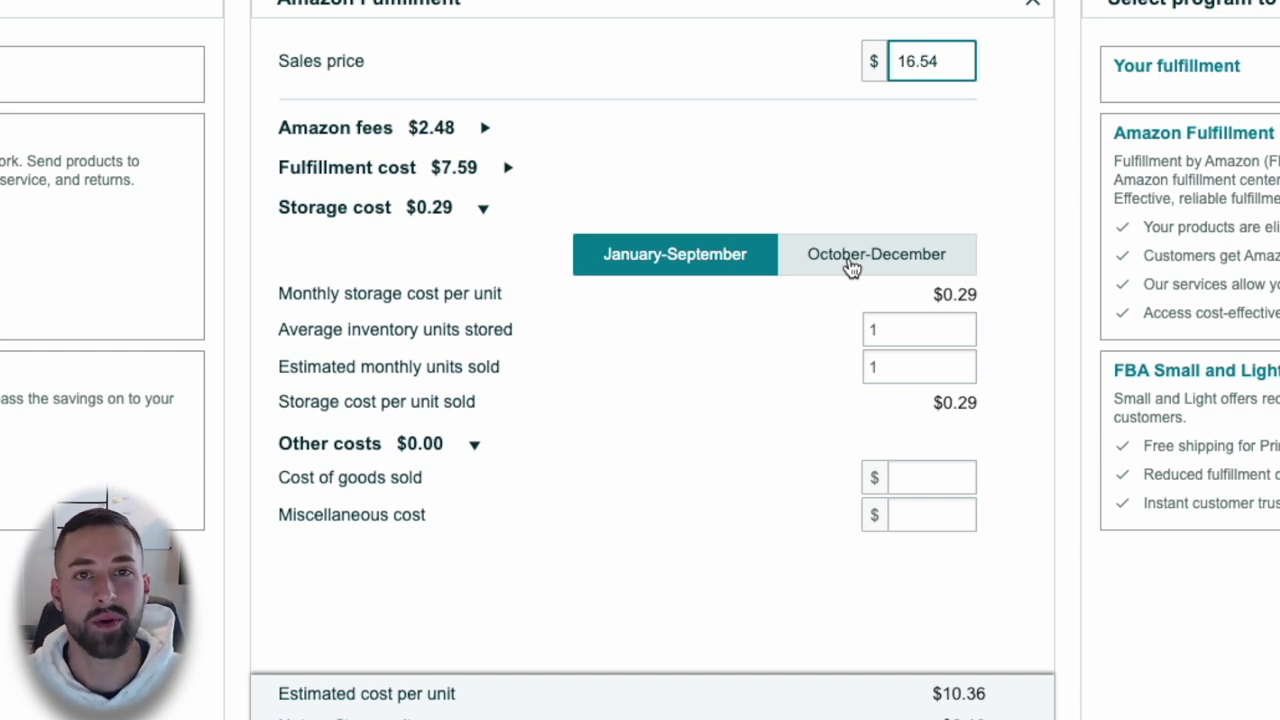
click(660, 265)
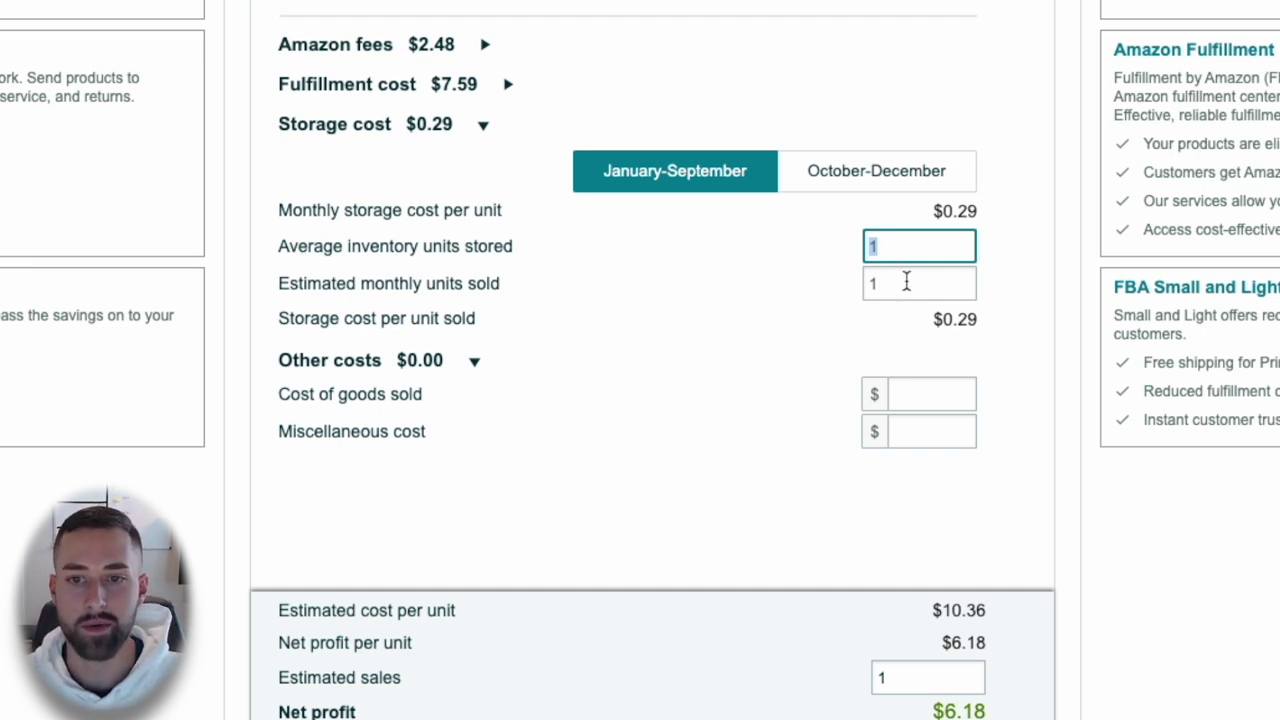
text(200)
key(Tab)
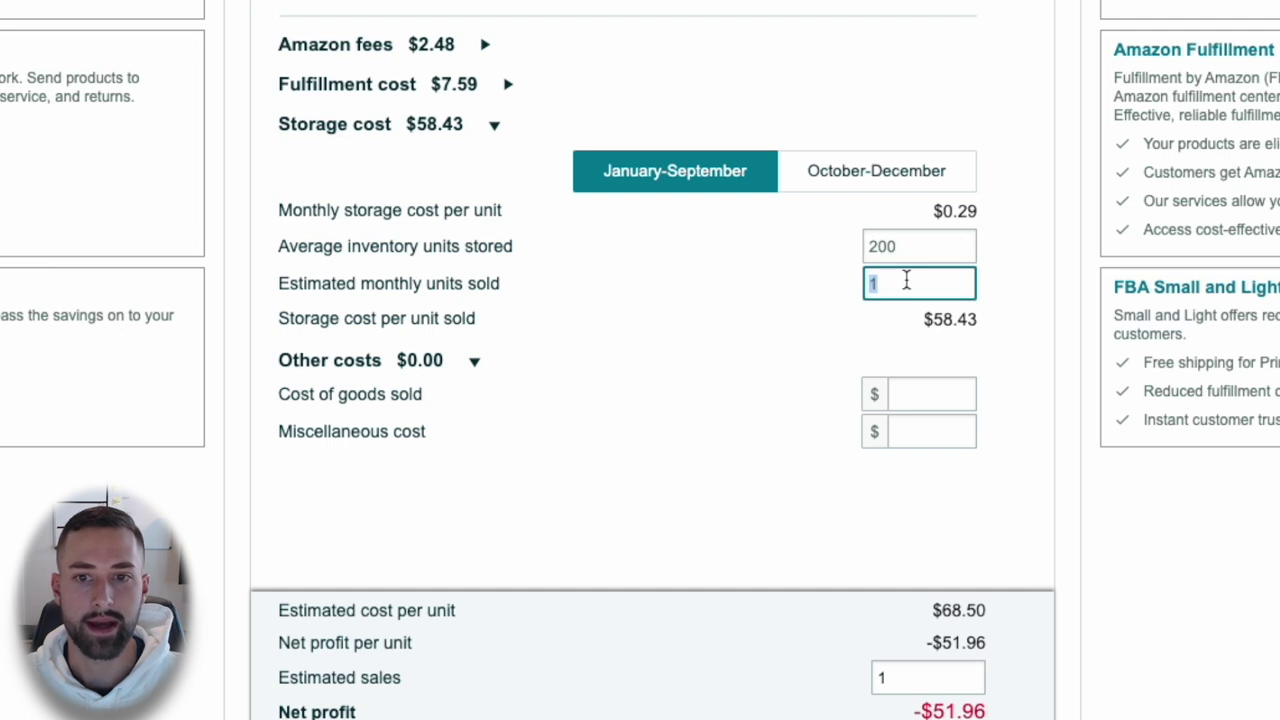
text(200)
click(1036, 297)
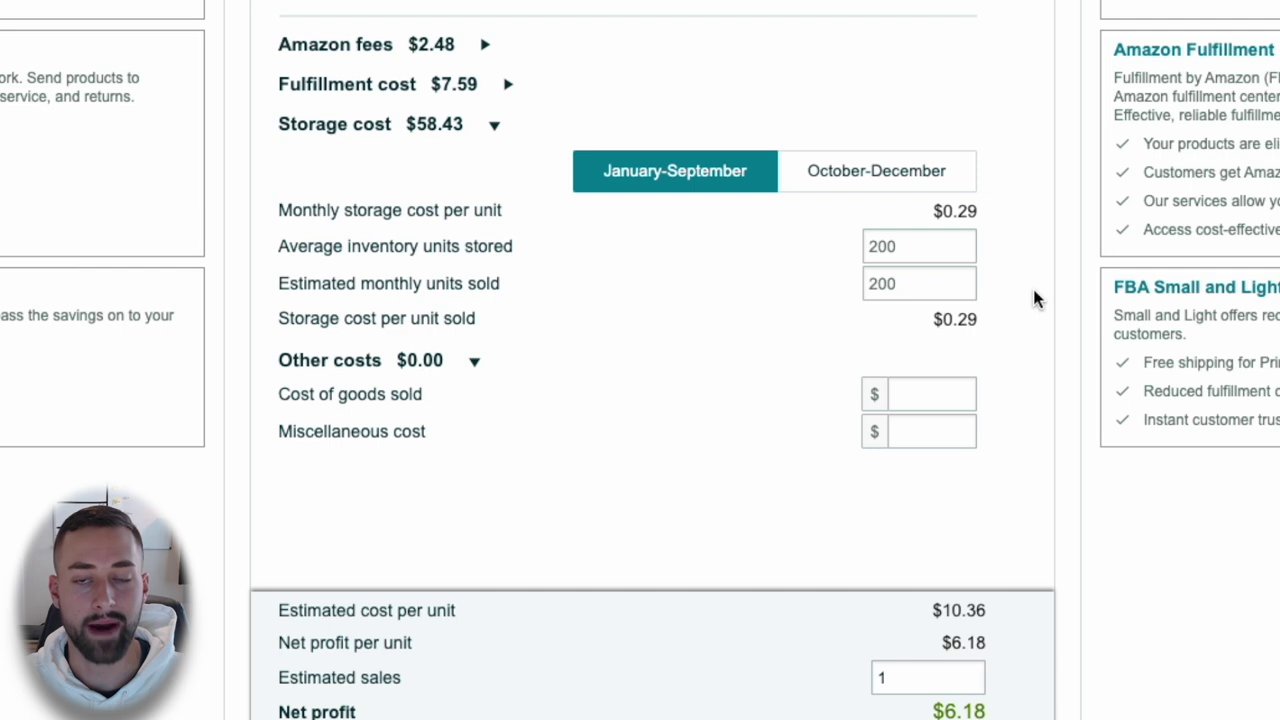
click(925, 395)
drag(264, 395, 422, 397)
click(911, 400)
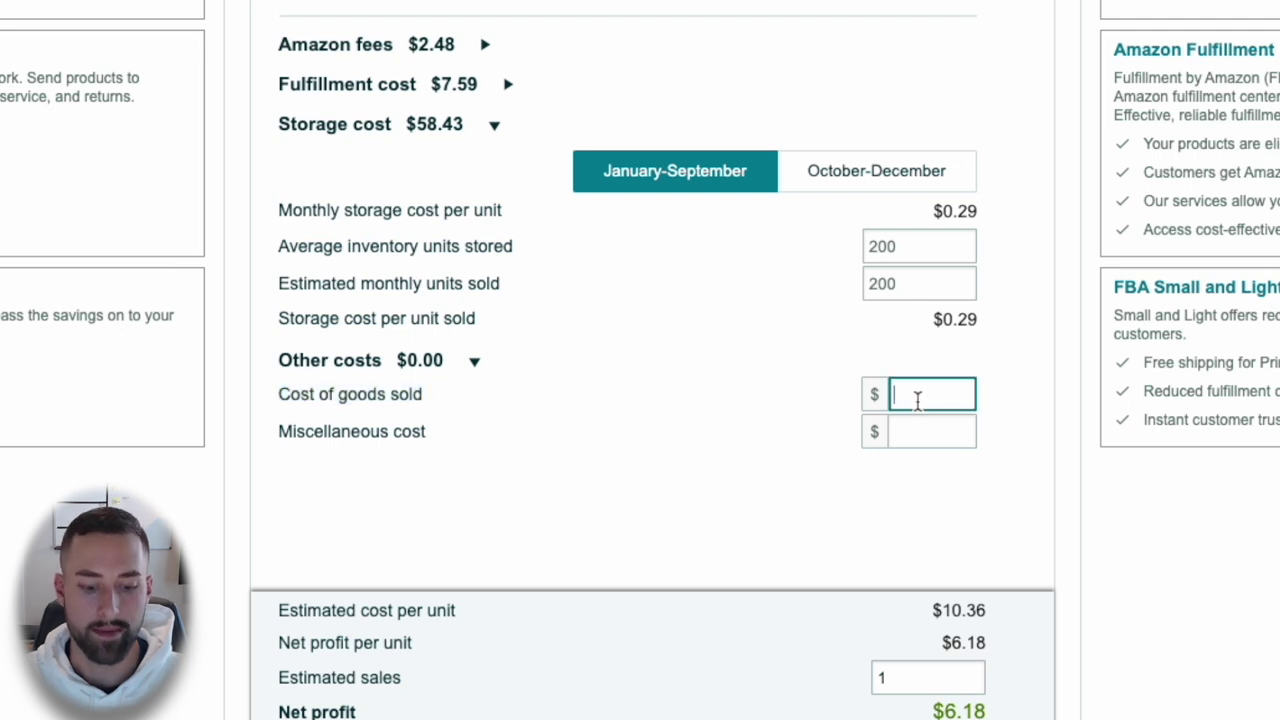
text(COGS)
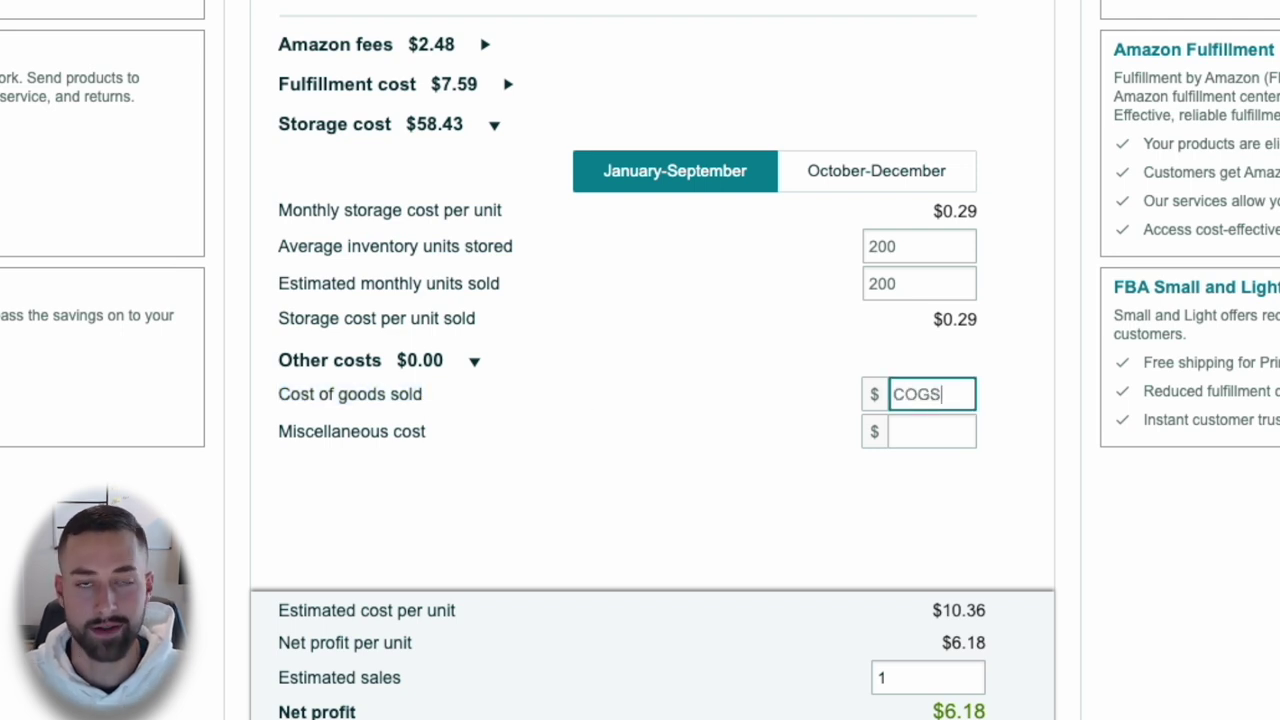
key(BackSpace)
key(BackSpace)
key(BackSpace)
key(BackSpace)
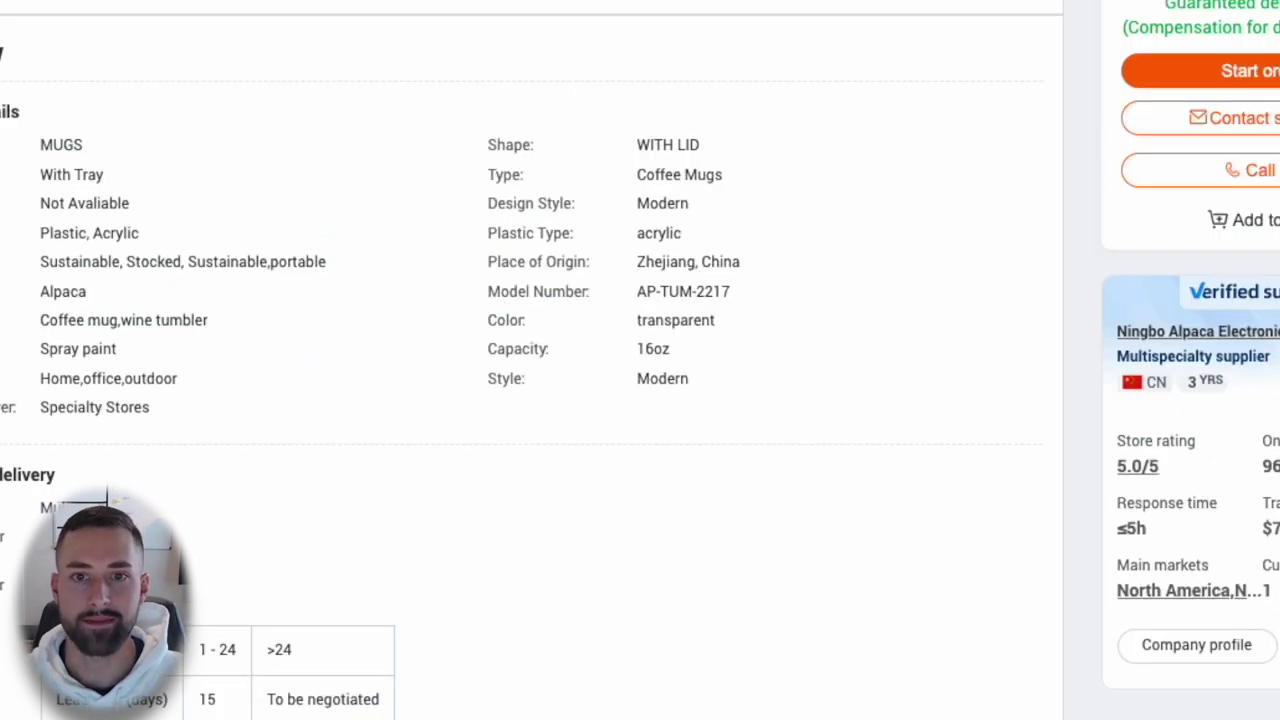
- Multiply the 16oz tumbler's $1.01 supplier price by 4 in Calculator
scroll(1009, 66, up, 8)
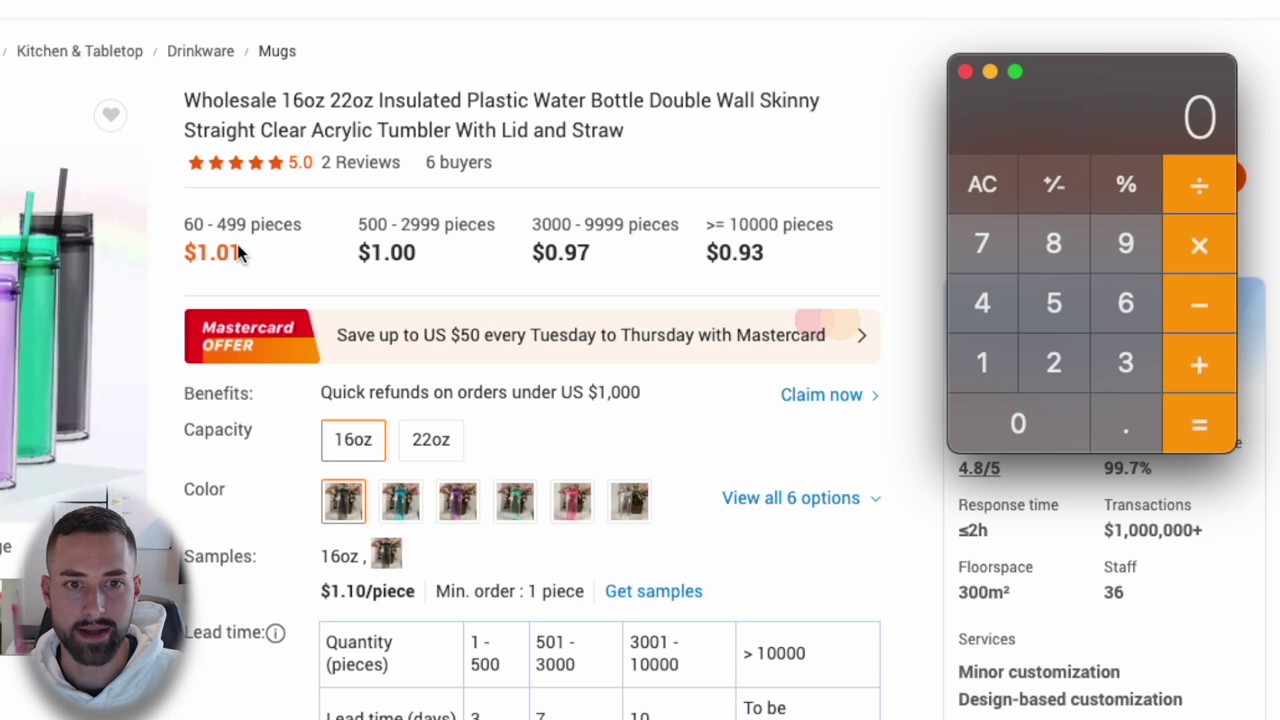
text(1.01)
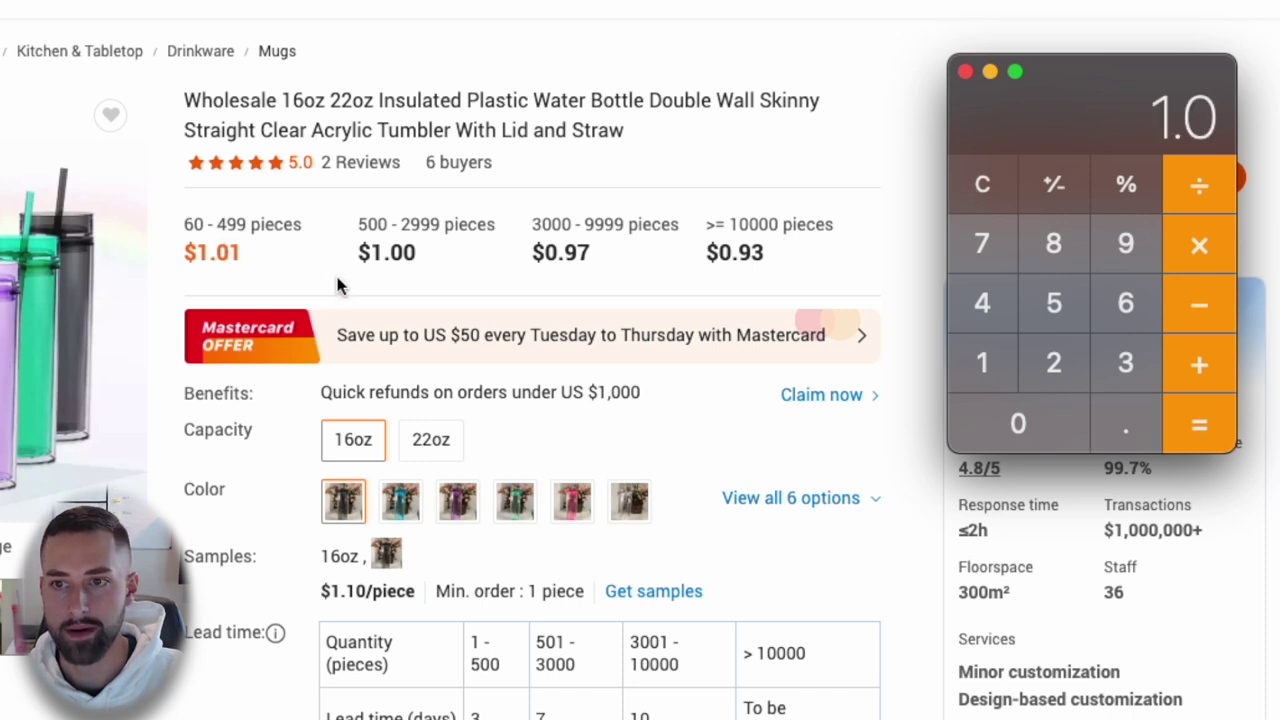
key(asterisk)
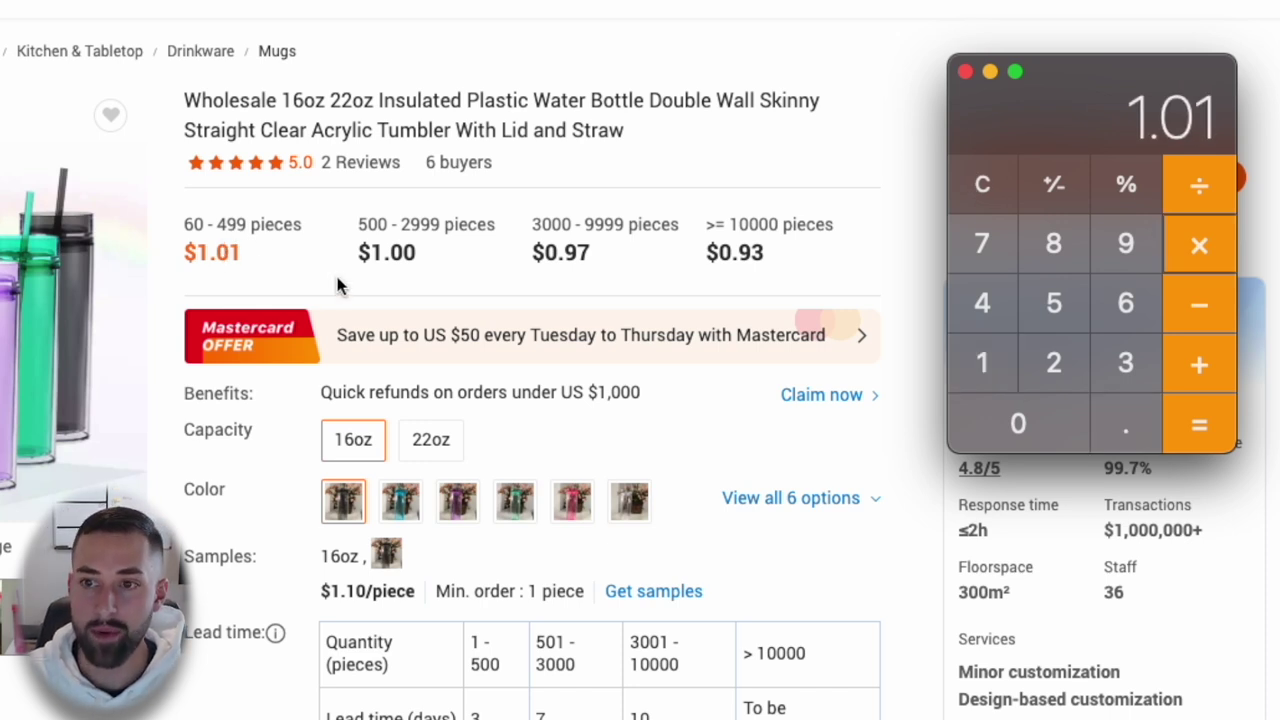
key(4)
key(Return)
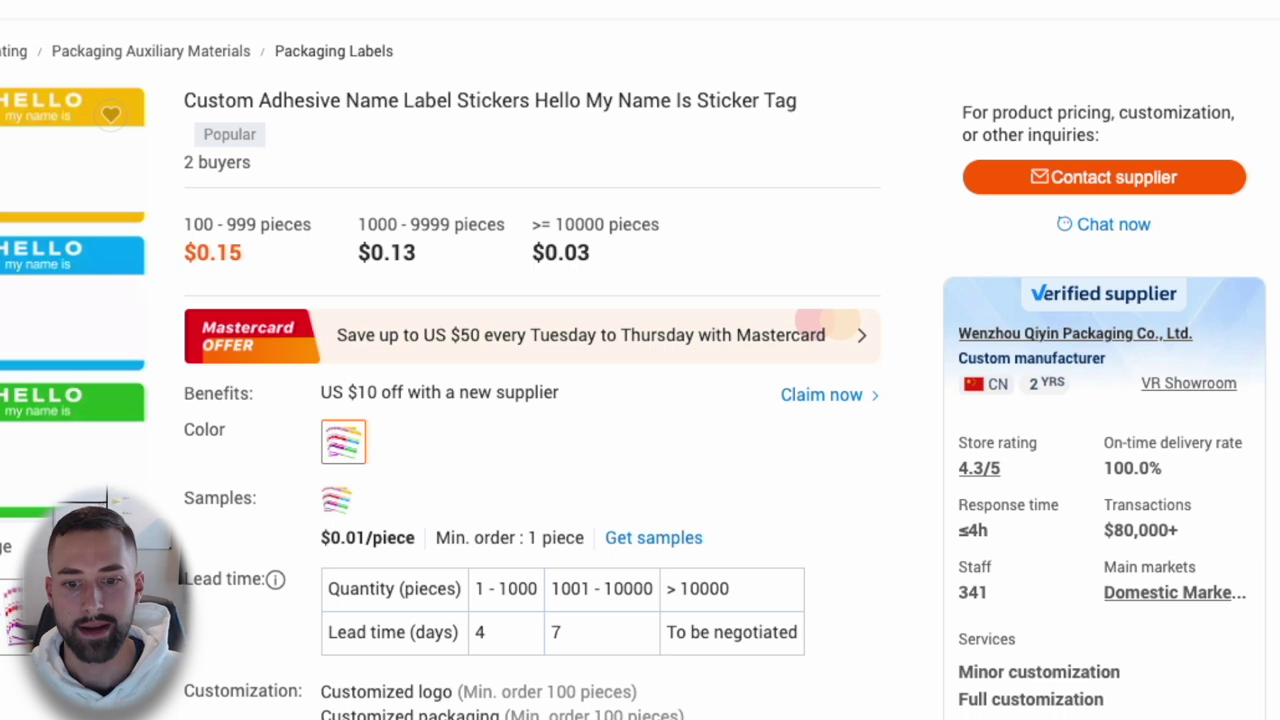
- Add 0.60 for the name label stickers and 0.07 for the straw cleaning brush to the Calculator total
key(super+Tab)
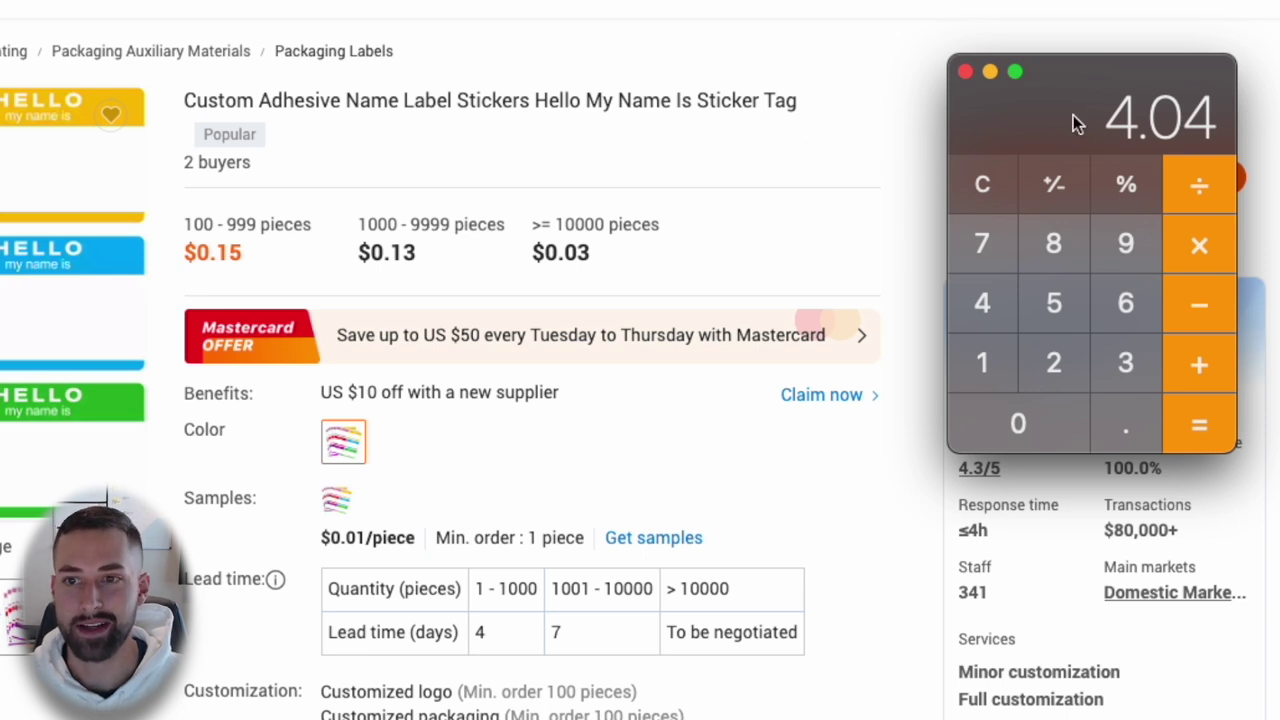
text(+0.60)
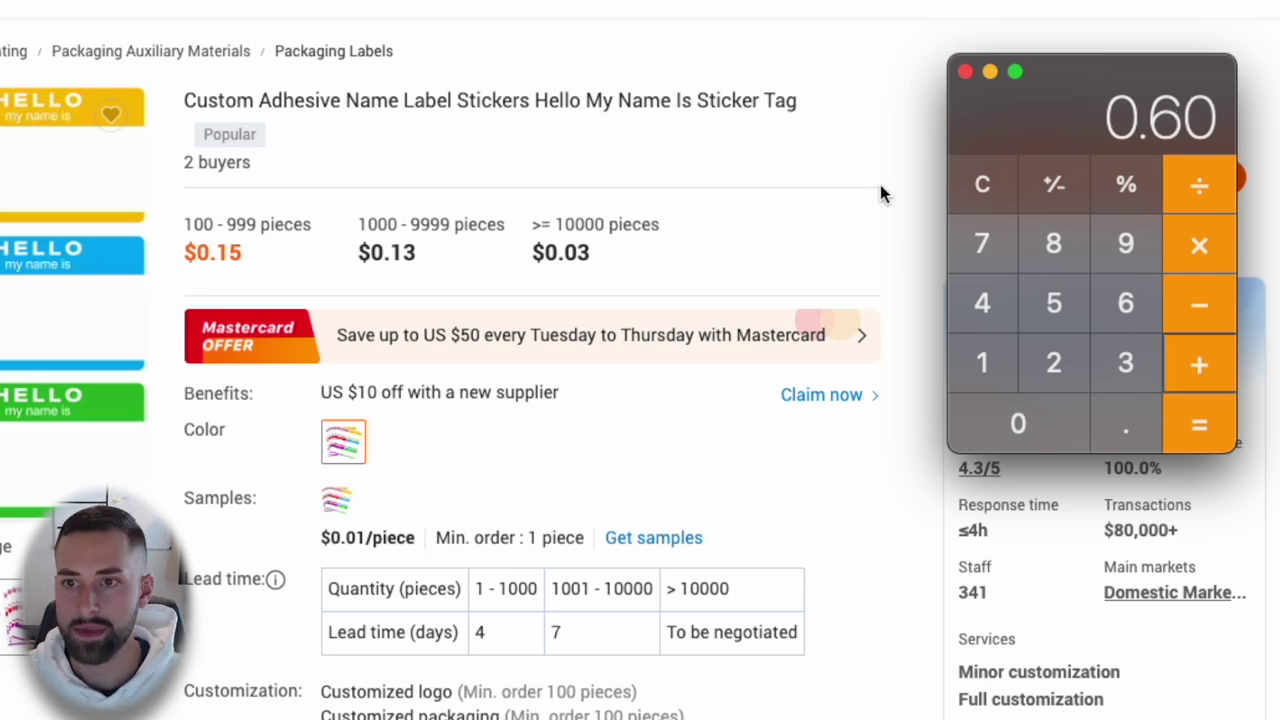
key(Return)
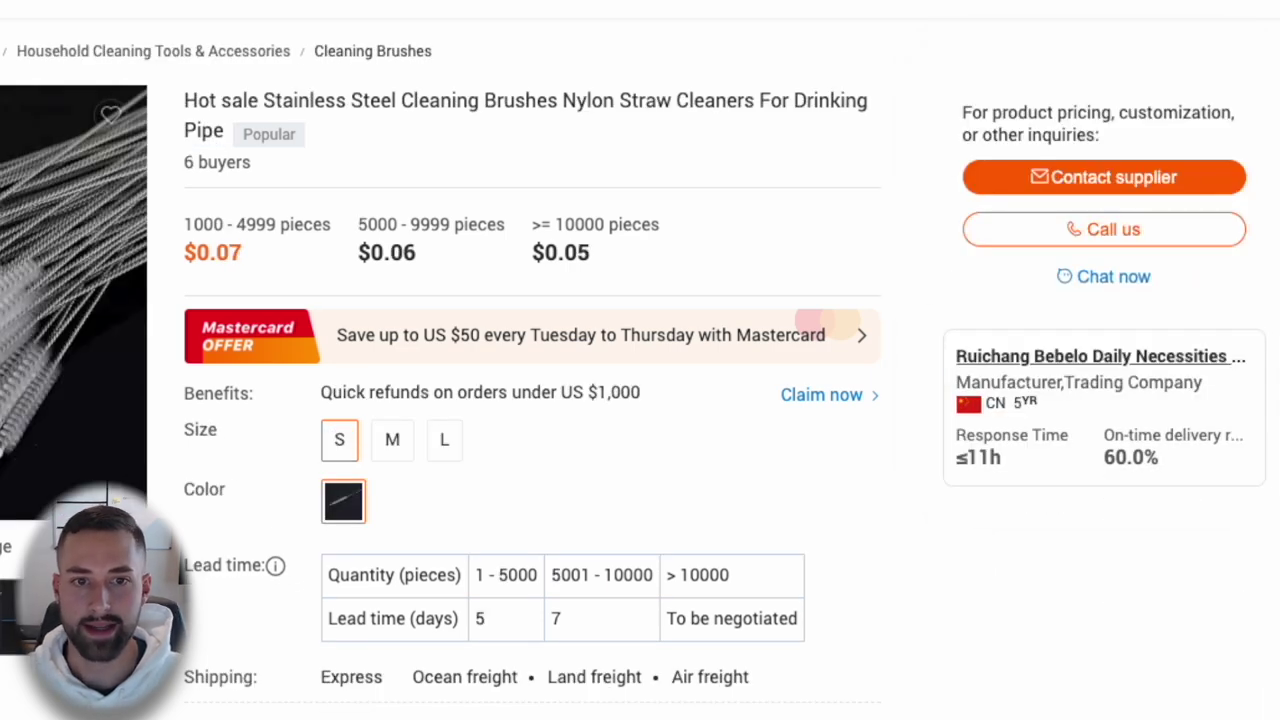
key(super+Tab)
text(+0.07)
key(Return)
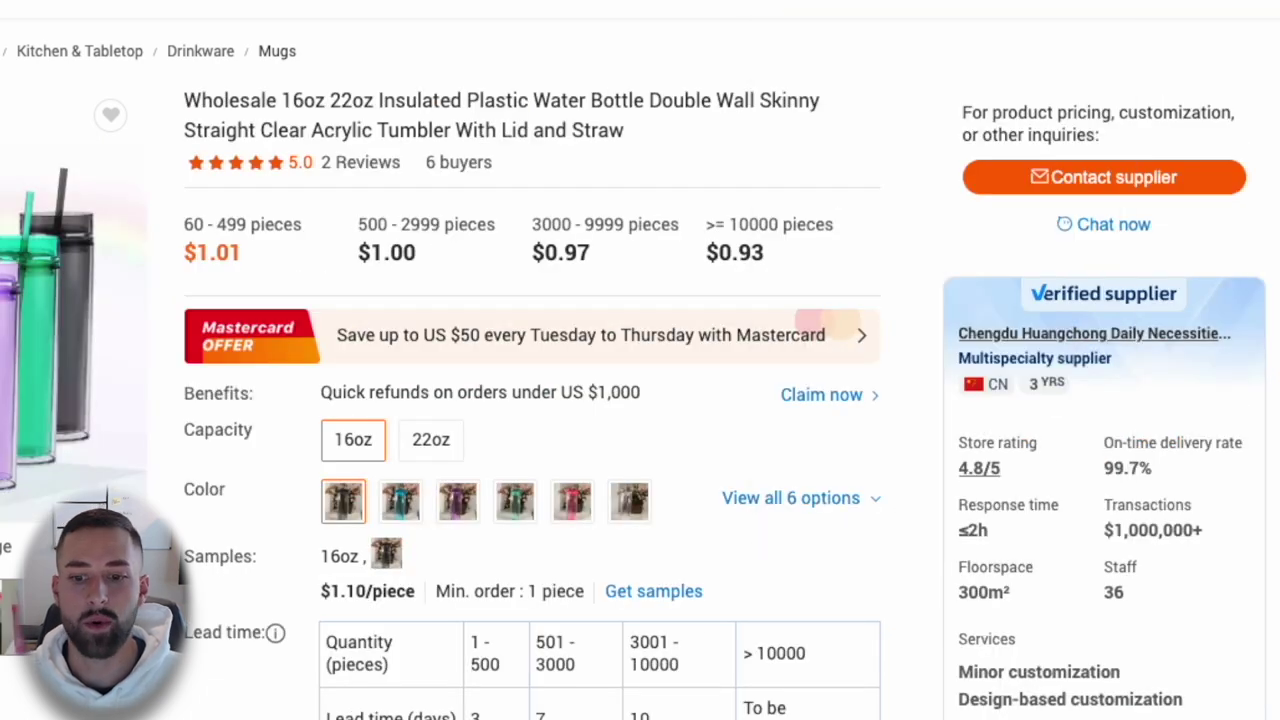
- Return to Calculator from the tumbler supplier page, and add 0.2 and 0.75 to the running unit cost
key(super+Tab)
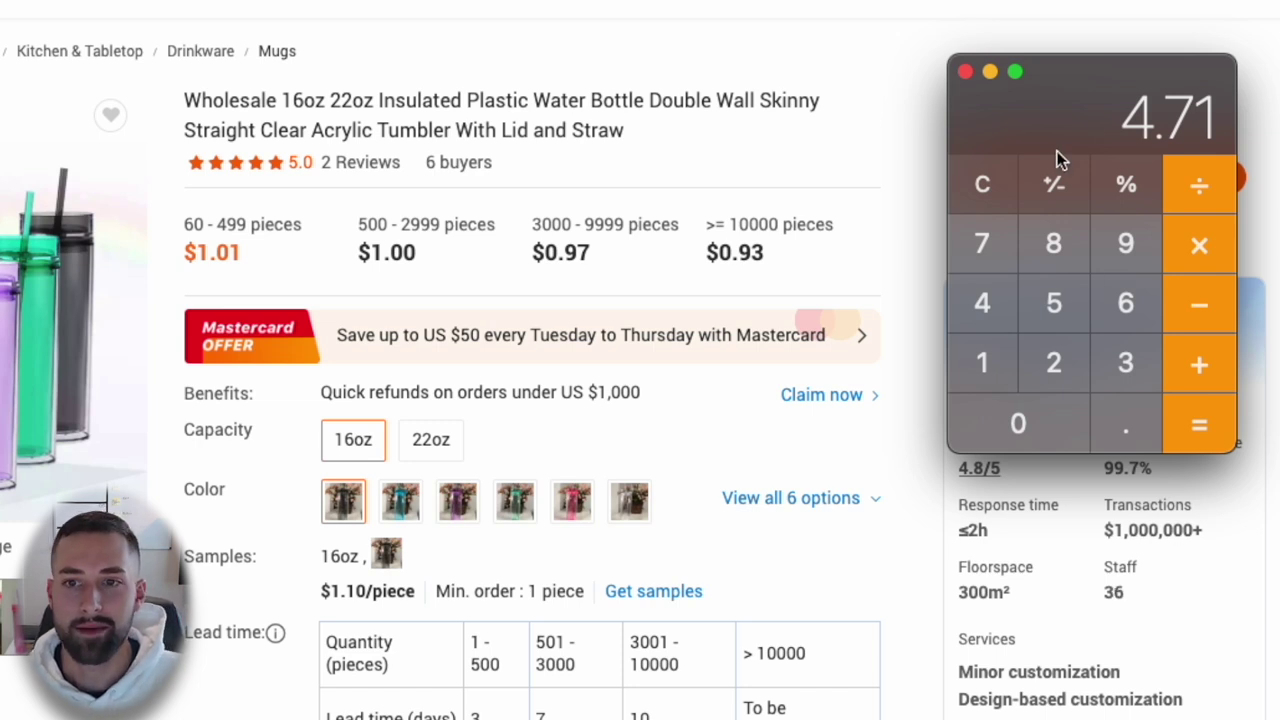
key(super+w)
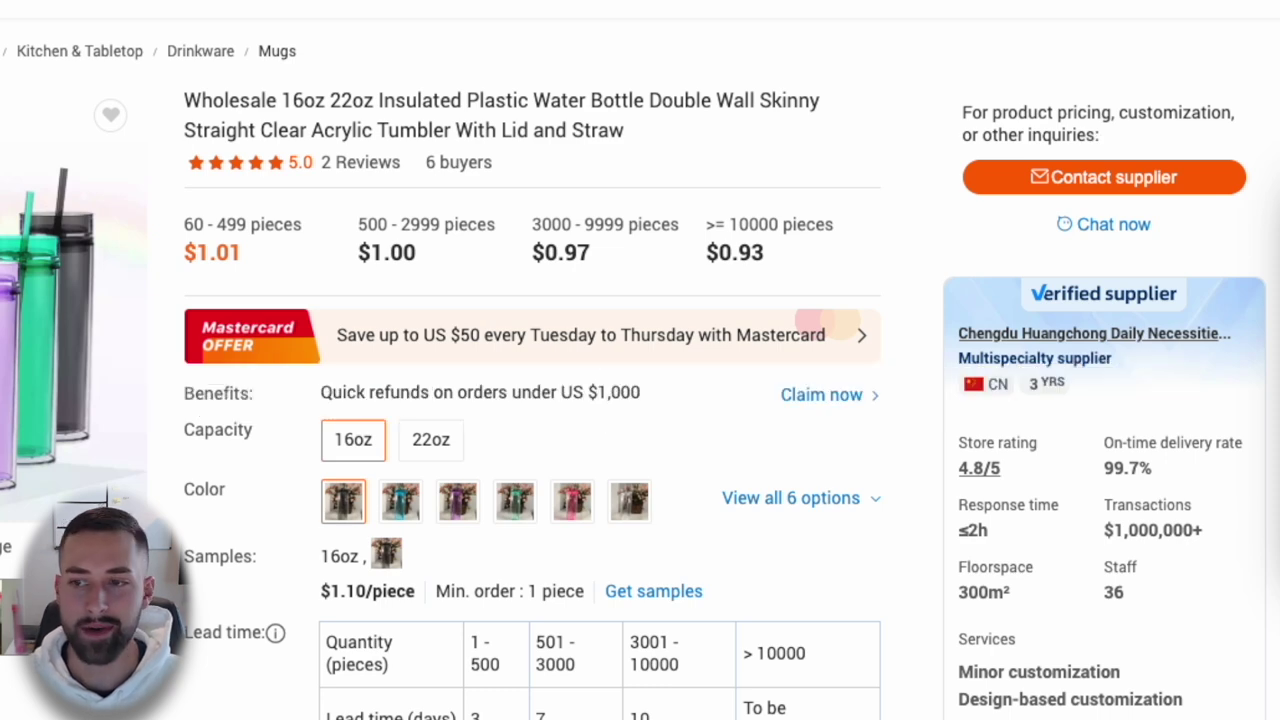
drag(1279, 118, 894, 57)
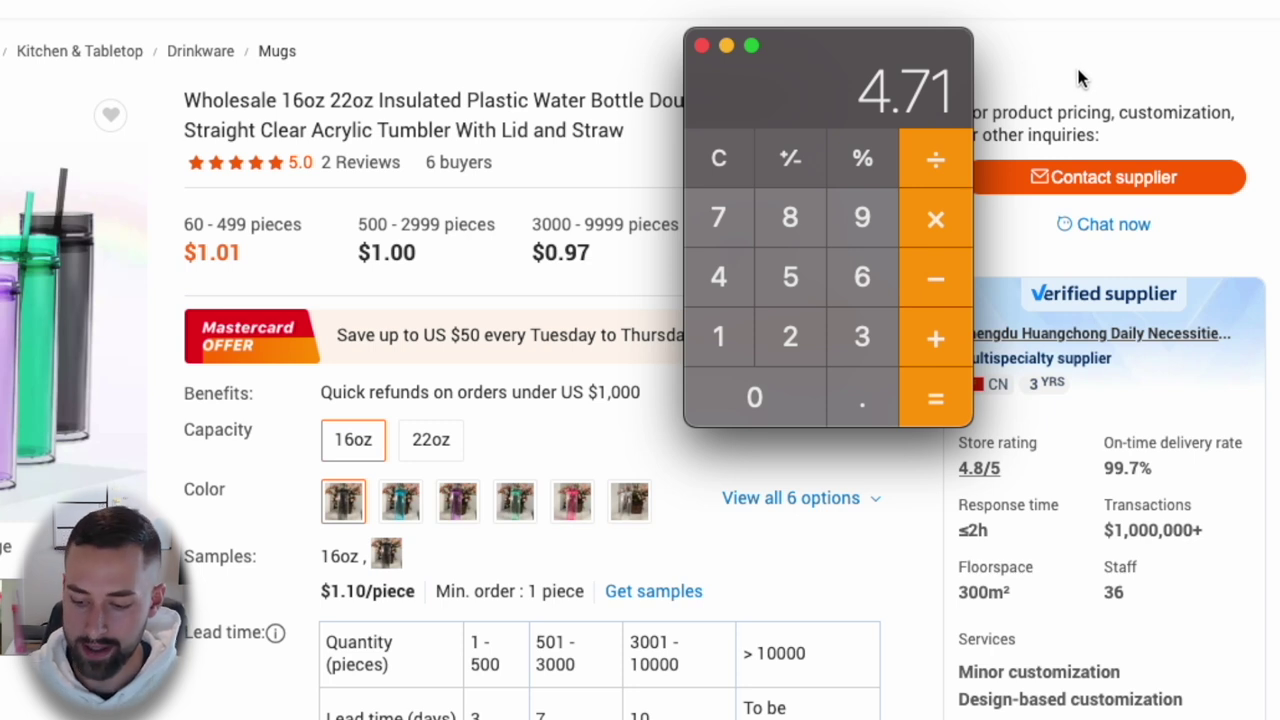
key(plus)
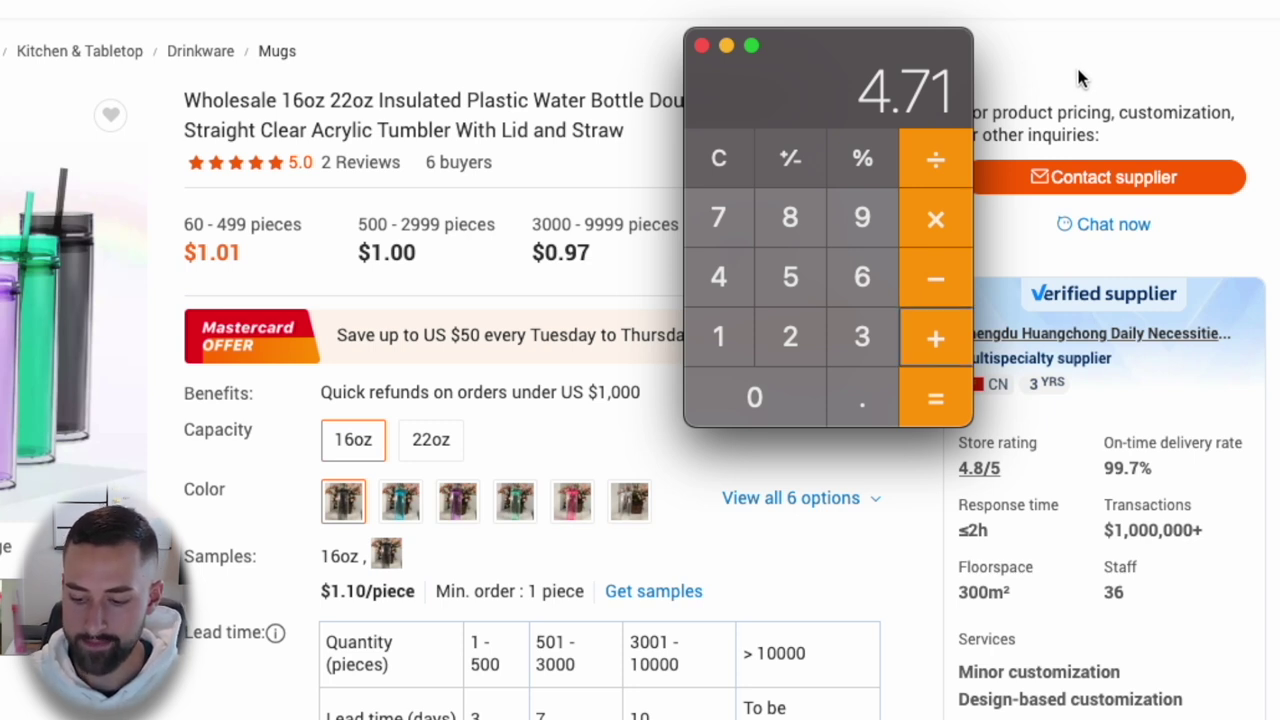
text(.2)
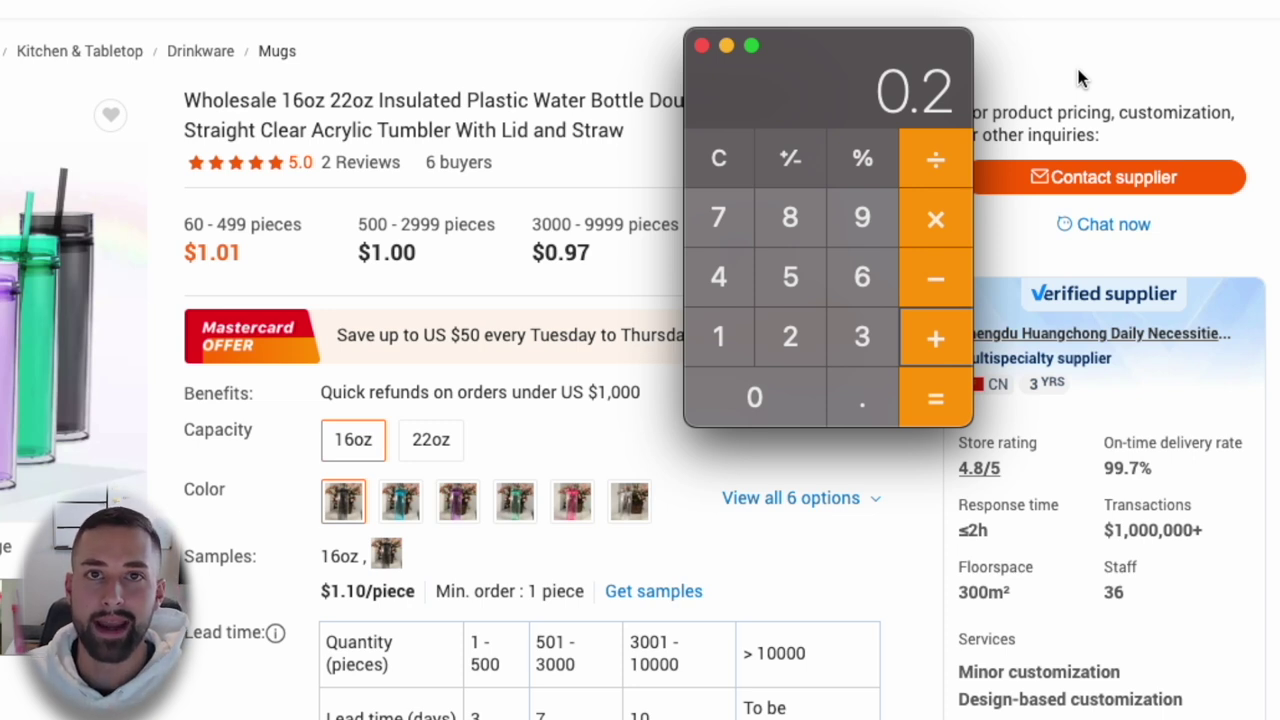
key(Return)
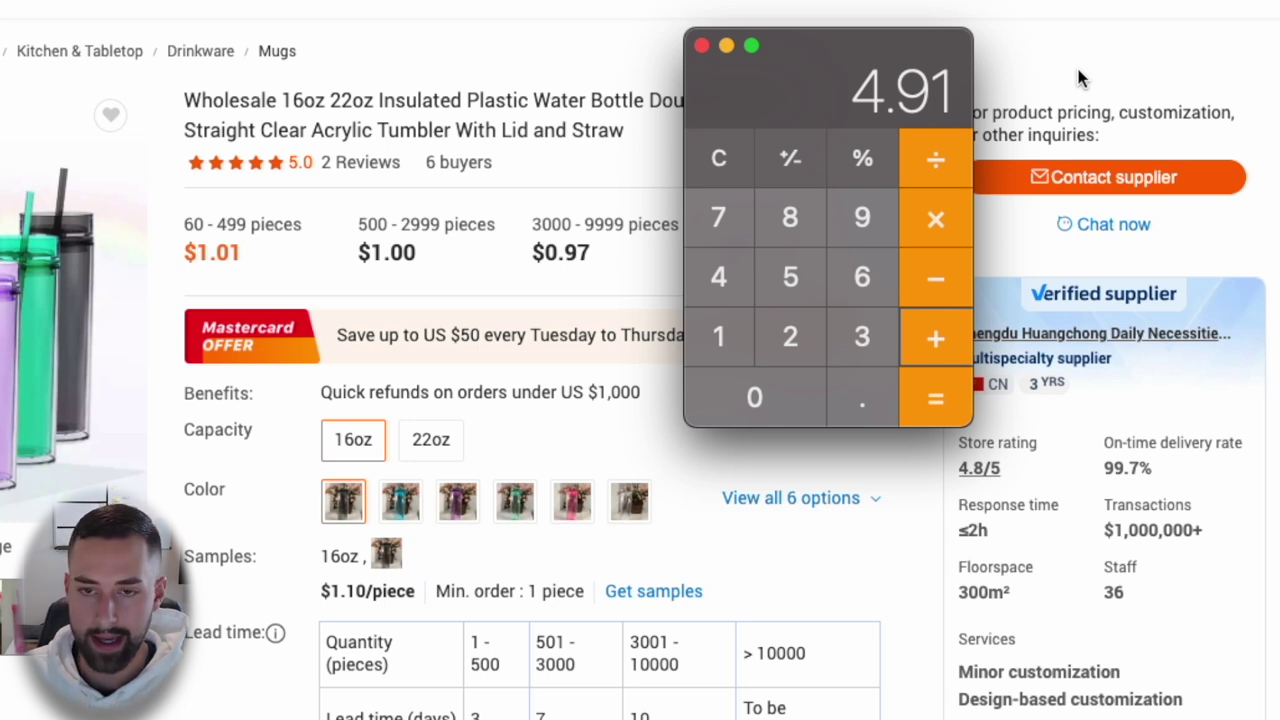
text(.75)
key(Return)
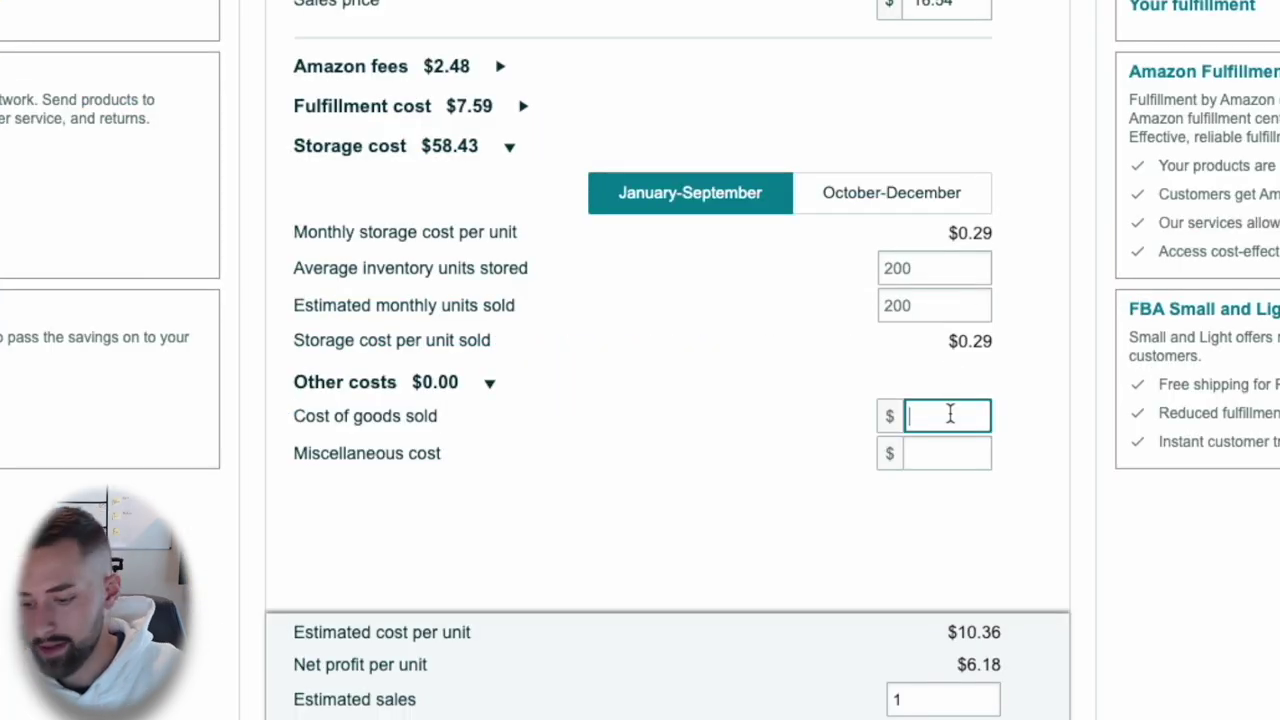
- Set the cost of goods sold to $5.66, checking it against Calculator, and open the miscellaneous cost for editing
text(5.66)
key(super+Tab)
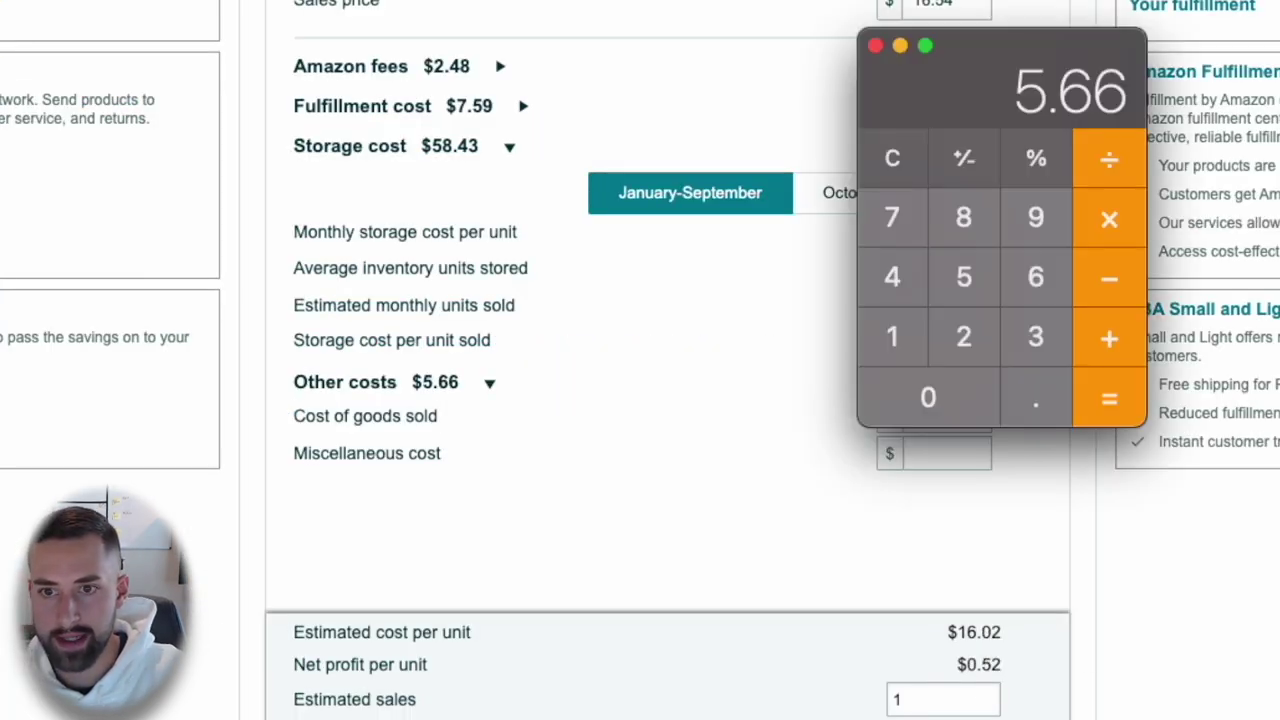
key(super+Tab)
click(943, 456)
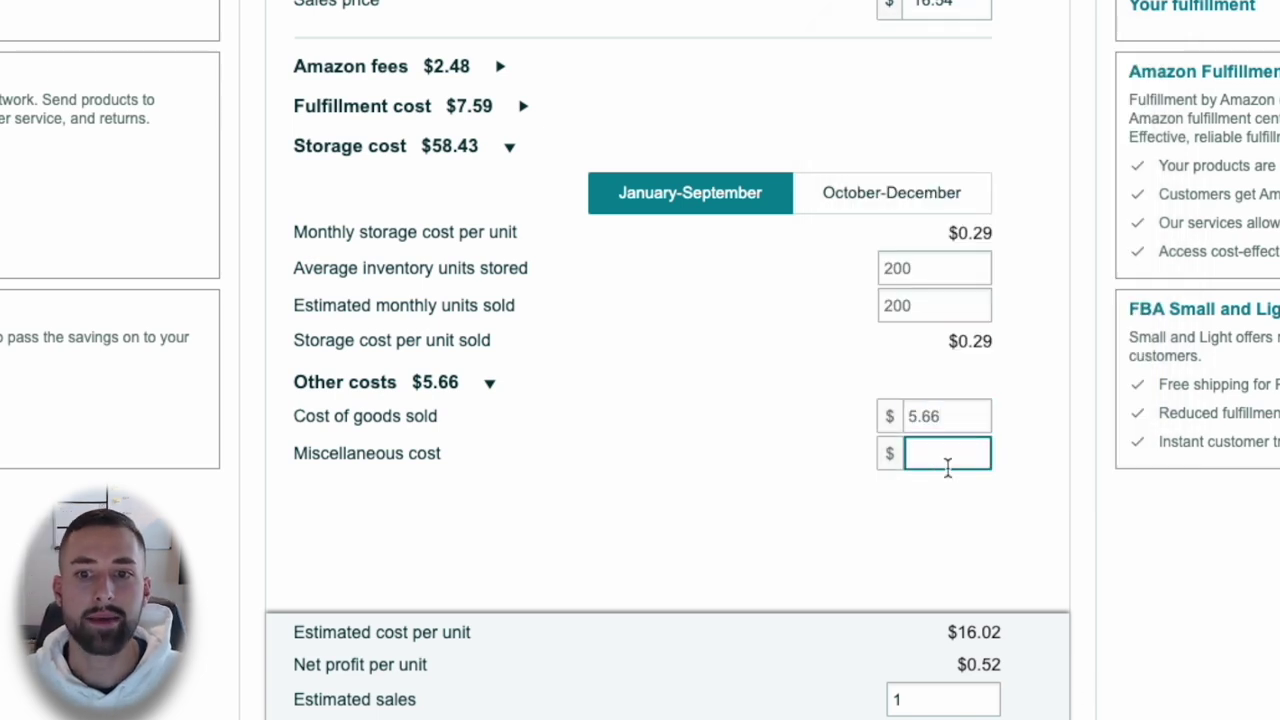
triple_click(343, 453)
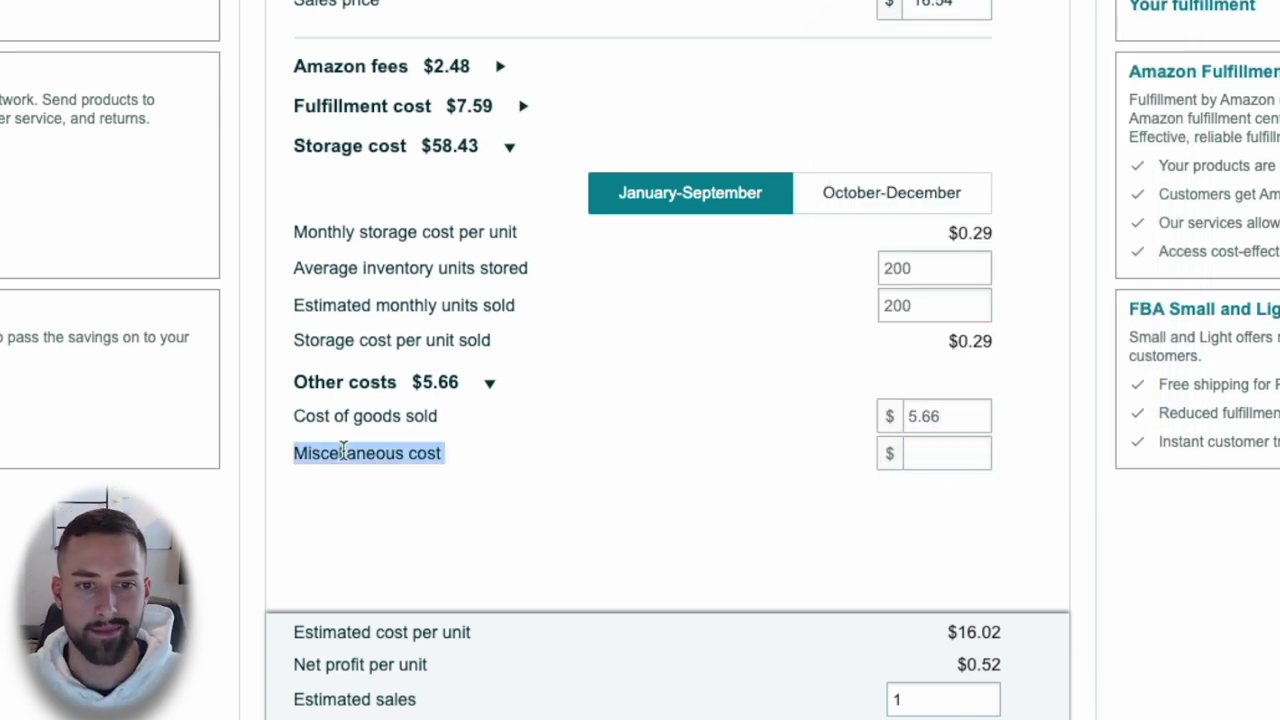
- Leave the miscellaneous cost empty, set the estimated sales to 200 units, and check the resulting net margin
click(952, 458)
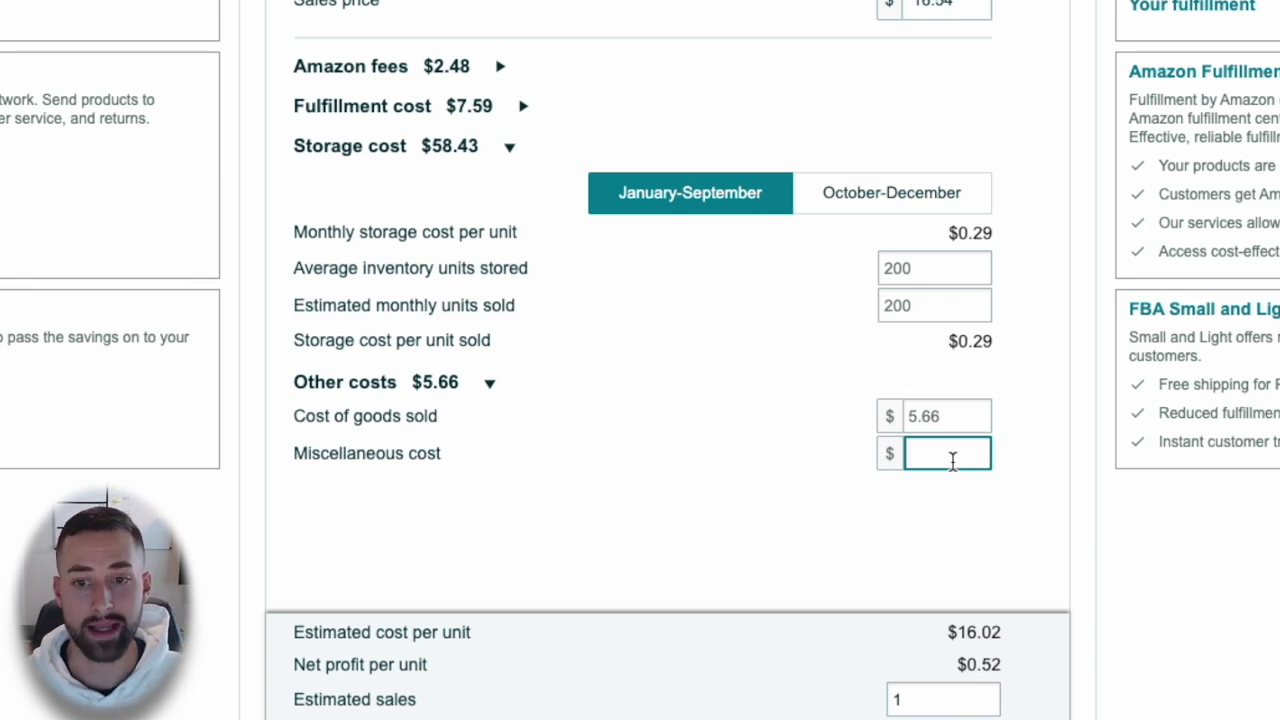
scroll(951, 700, down, 2)
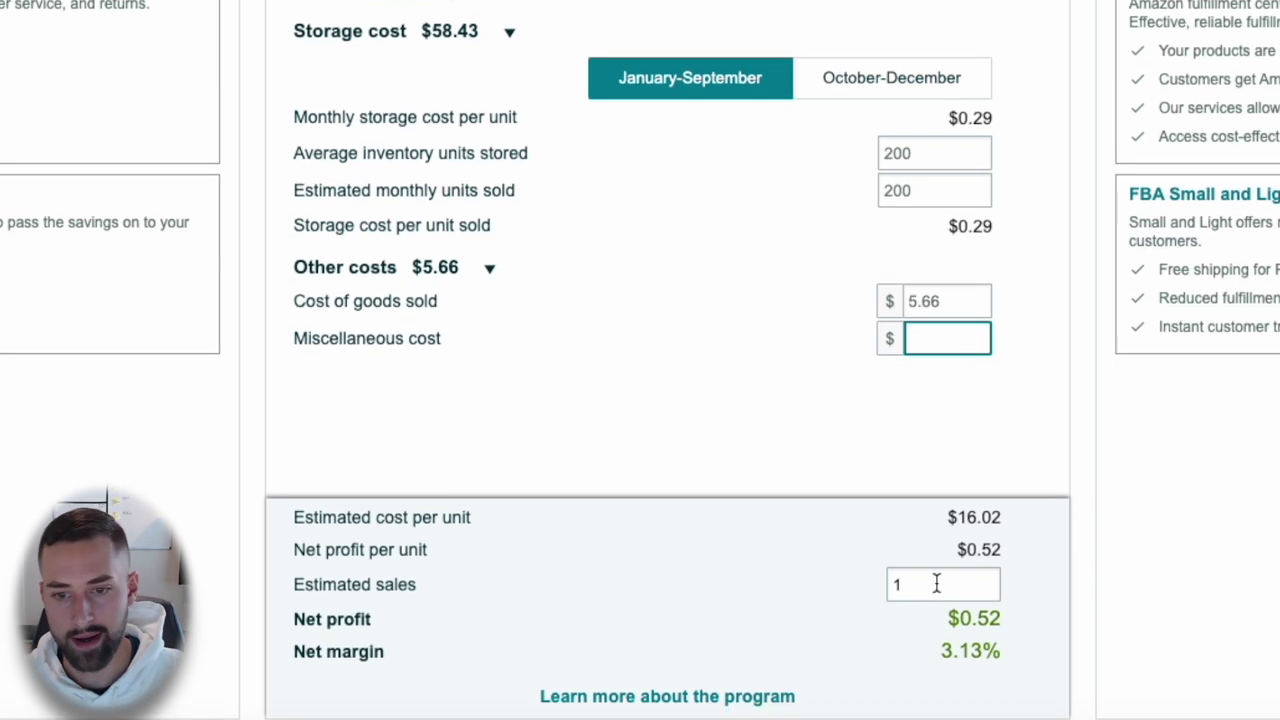
double_click(935, 561)
text(200)
click(918, 470)
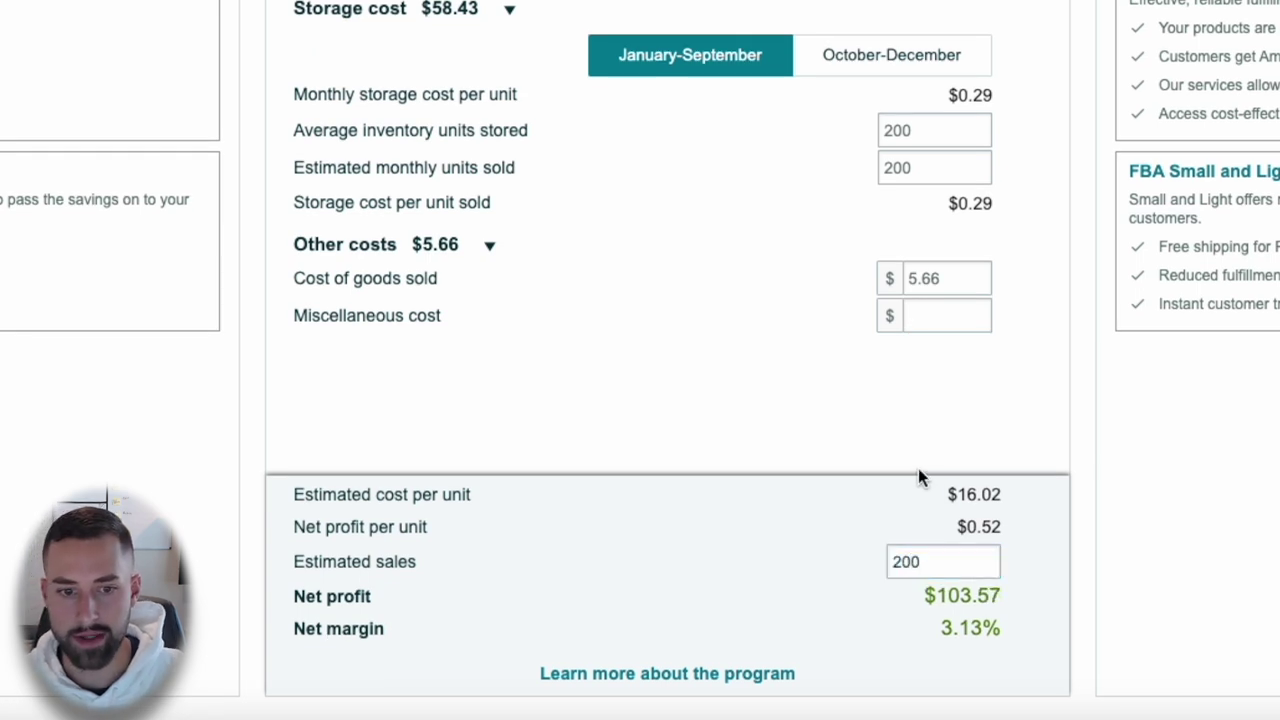
drag(940, 628, 1065, 628)
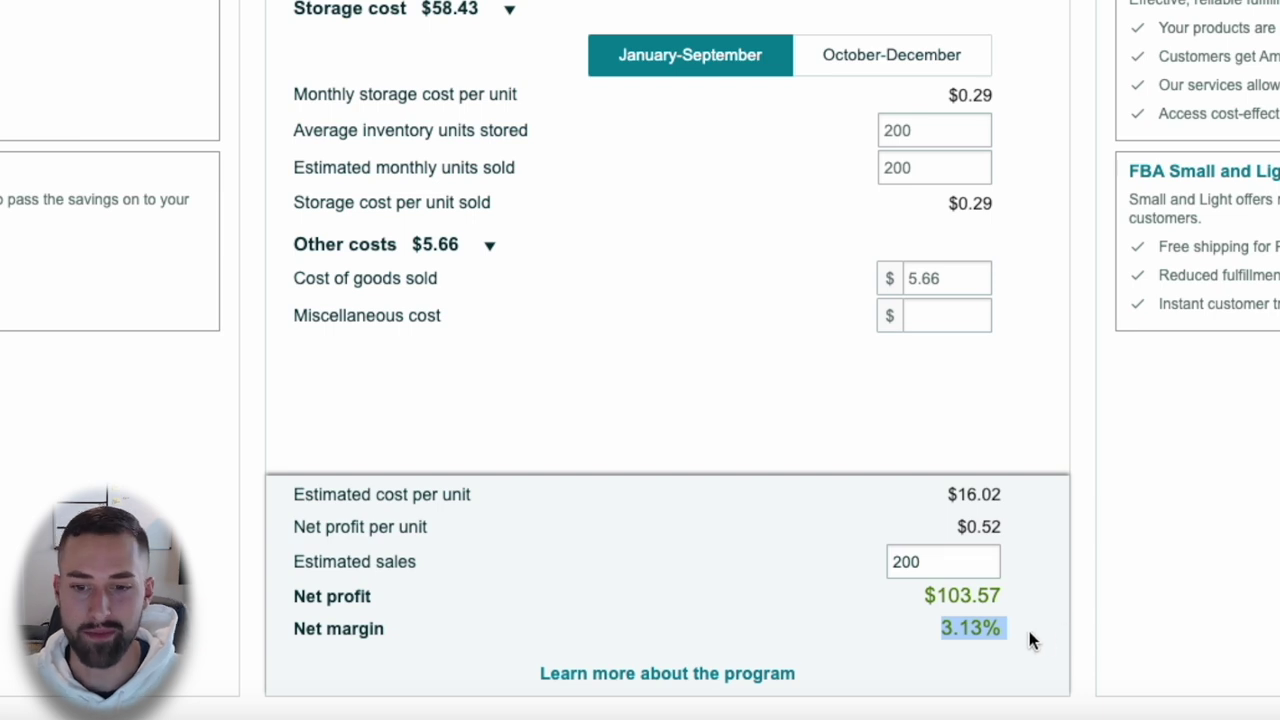
click(1031, 640)
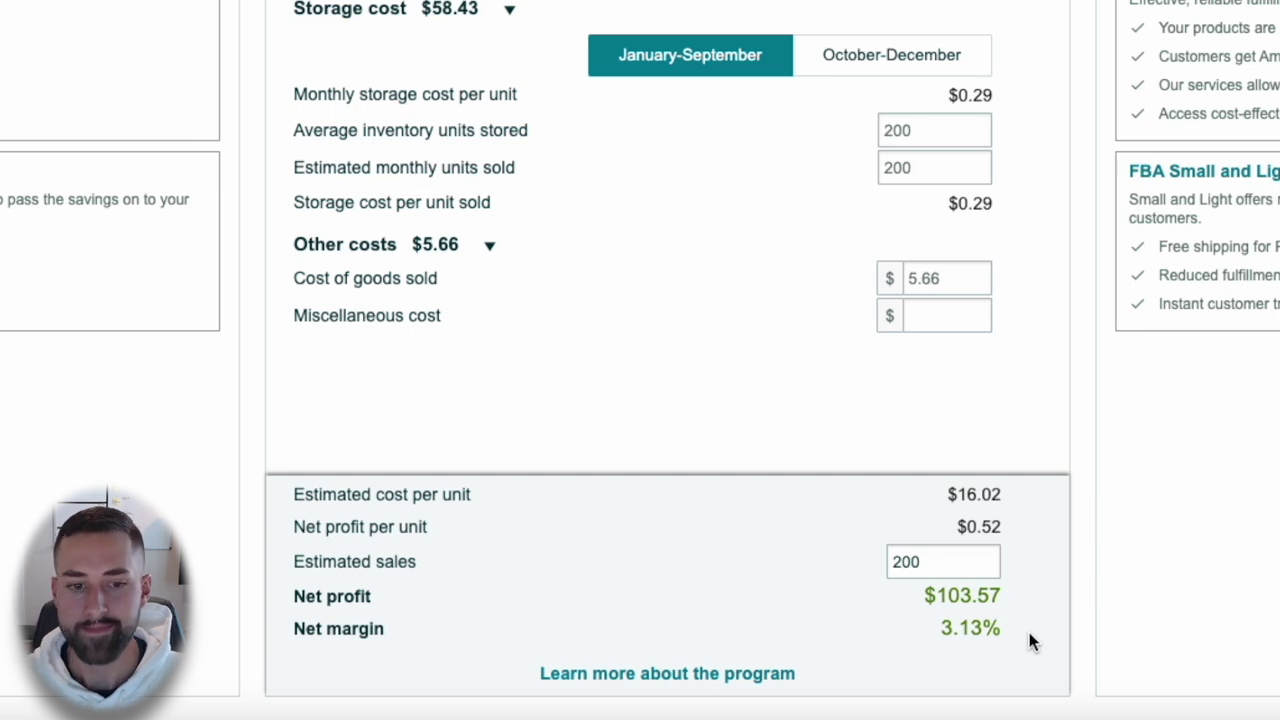
drag(1000, 640, 938, 634)
click(1052, 645)
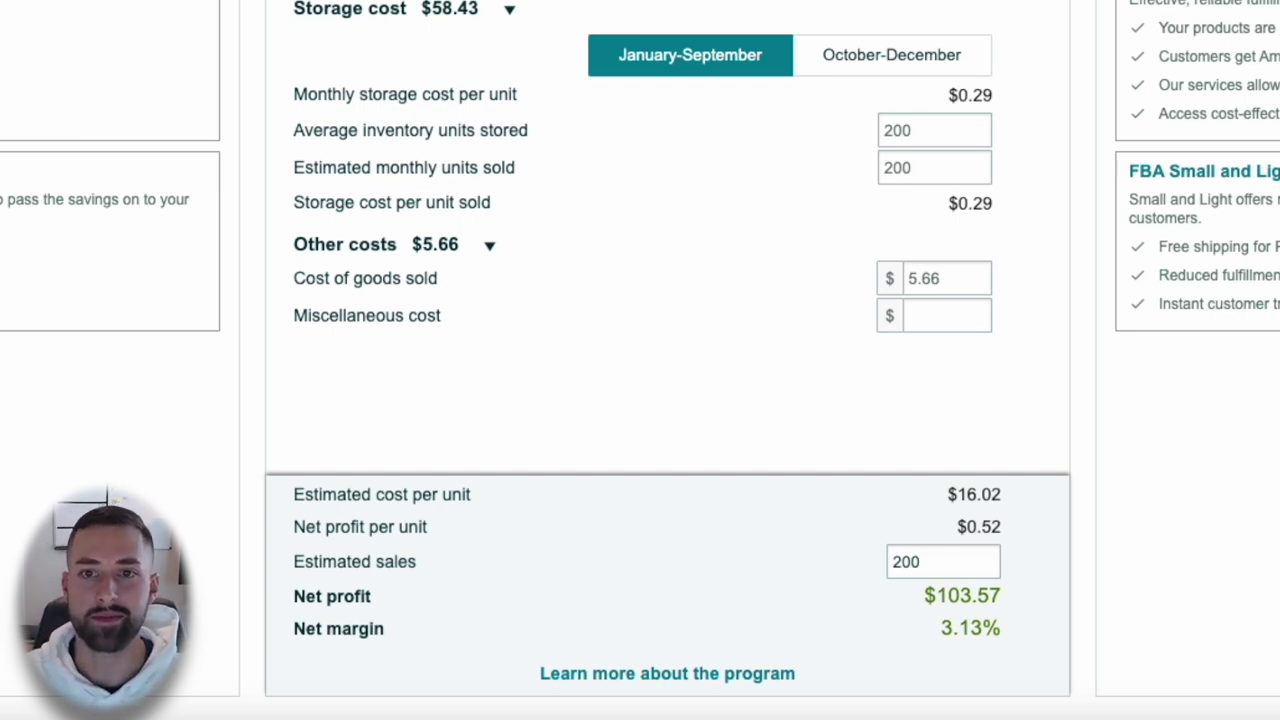
- Try a sales price of $17.54 for Amazon Fulfillment and check the resulting net margin
scroll(560, 84, up, 2)
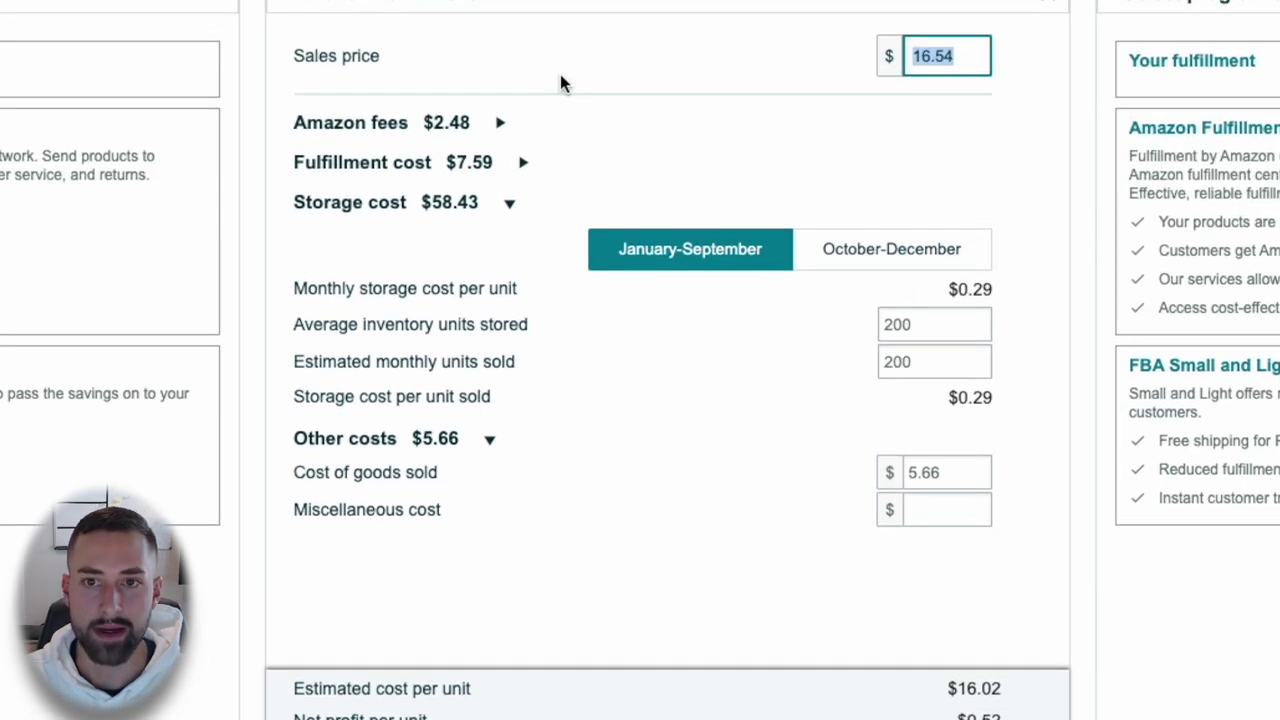
text(1754)
scroll(980, 600, down, 2)
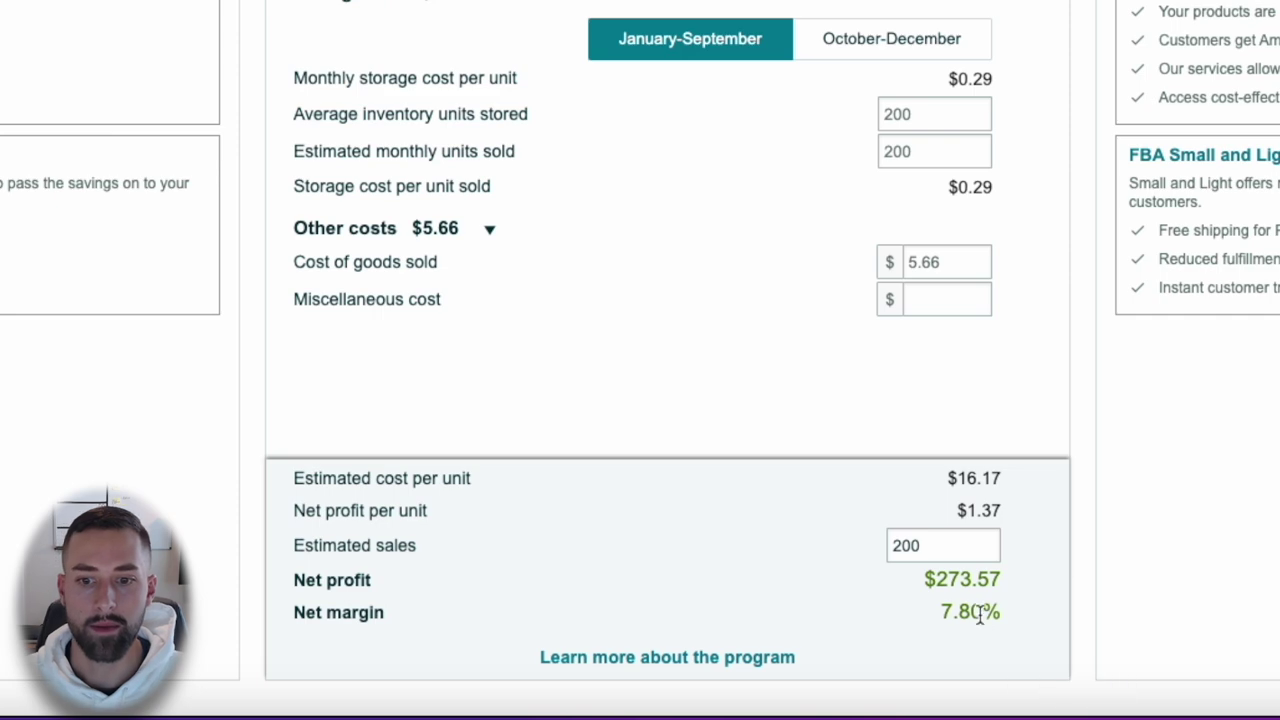
triple_click(980, 613)
click(1060, 360)
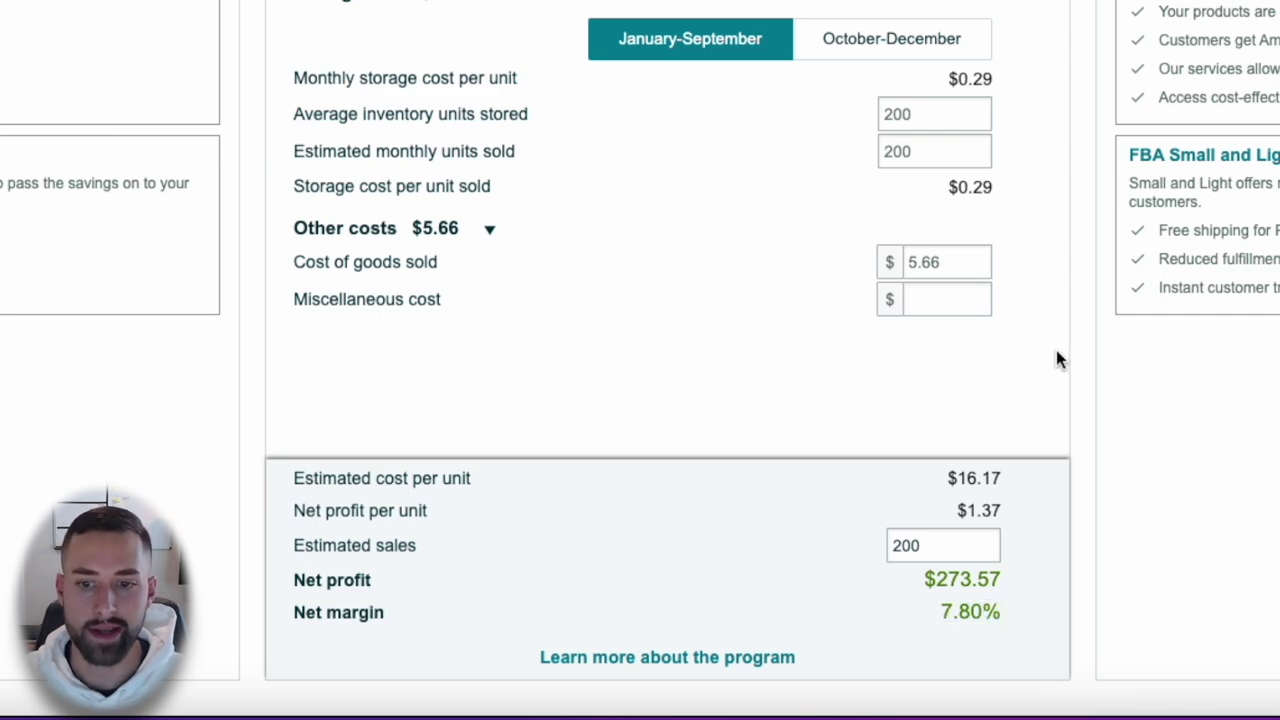
- Try a sales price of $20 and check the resulting net margin and net profit
double_click(941, 66)
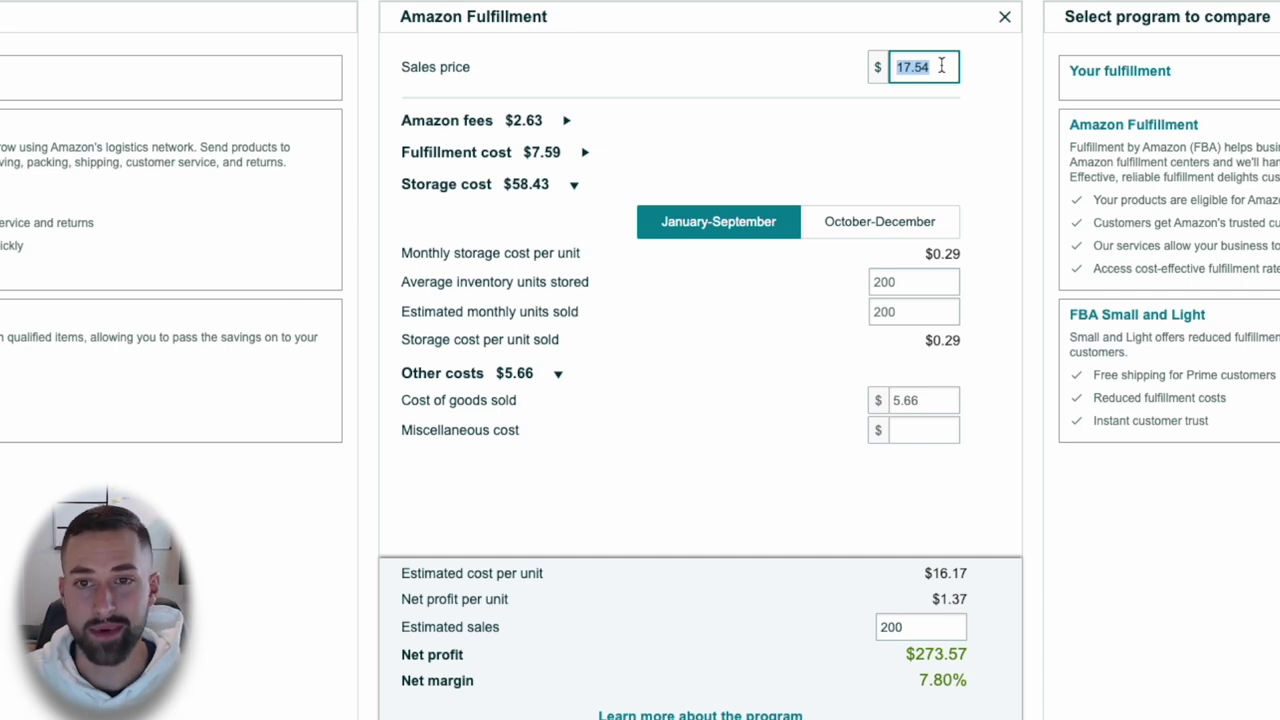
text(20)
click(943, 163)
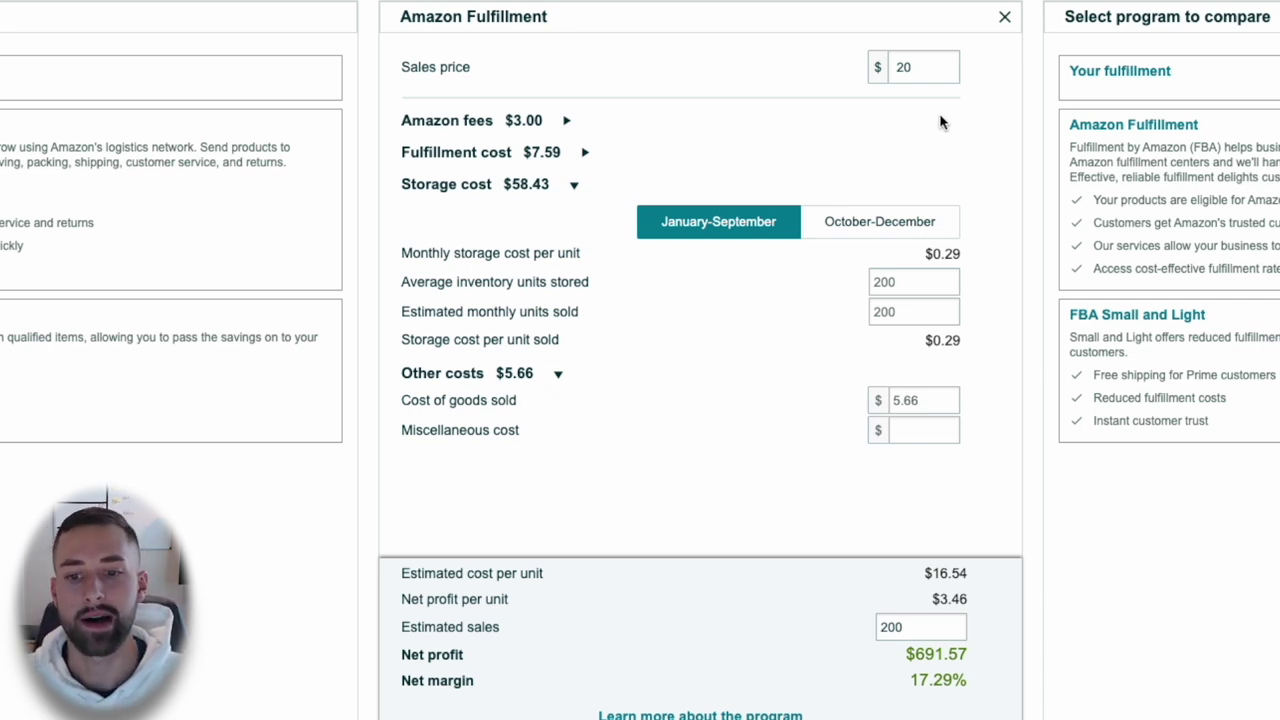
double_click(932, 680)
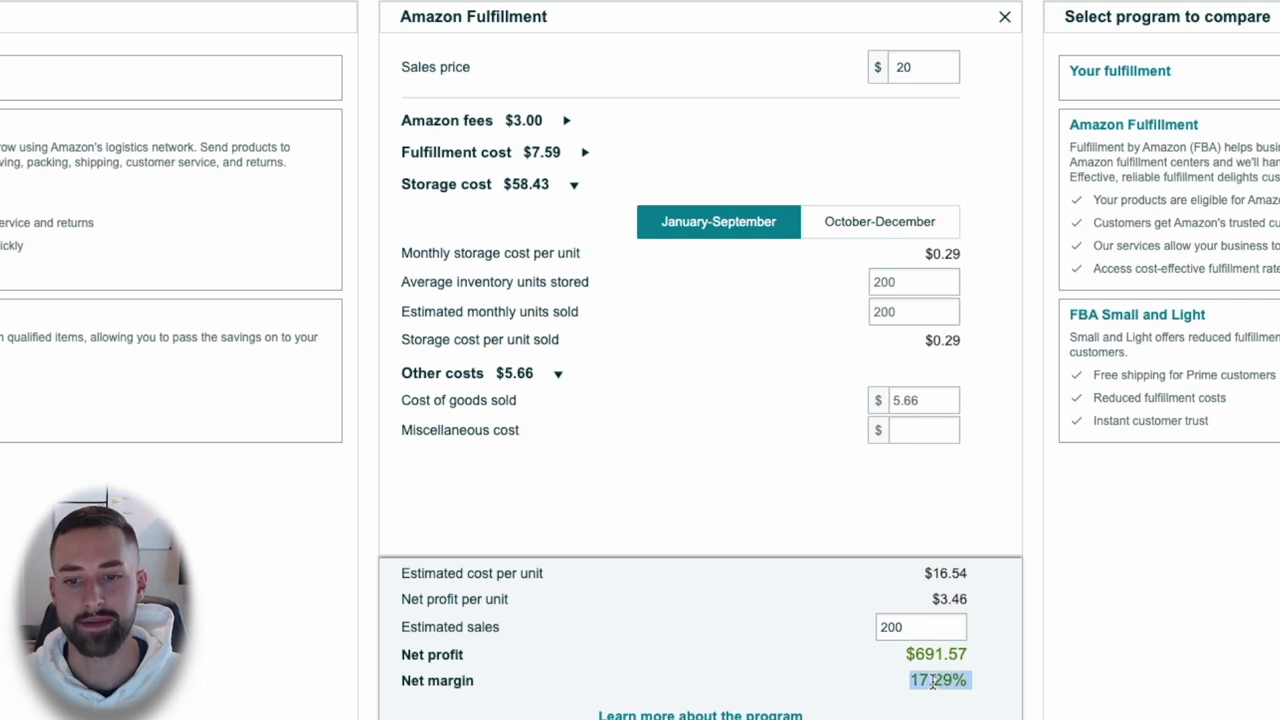
click(988, 680)
double_click(960, 655)
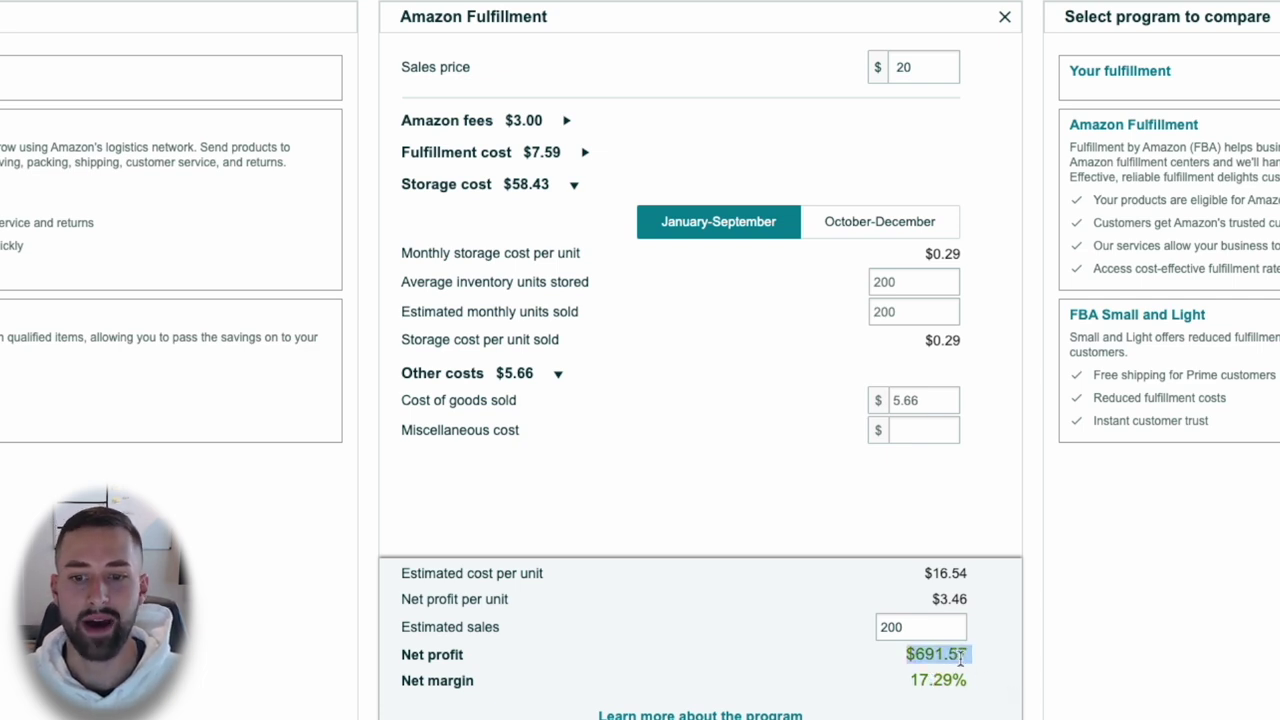
click(1002, 658)
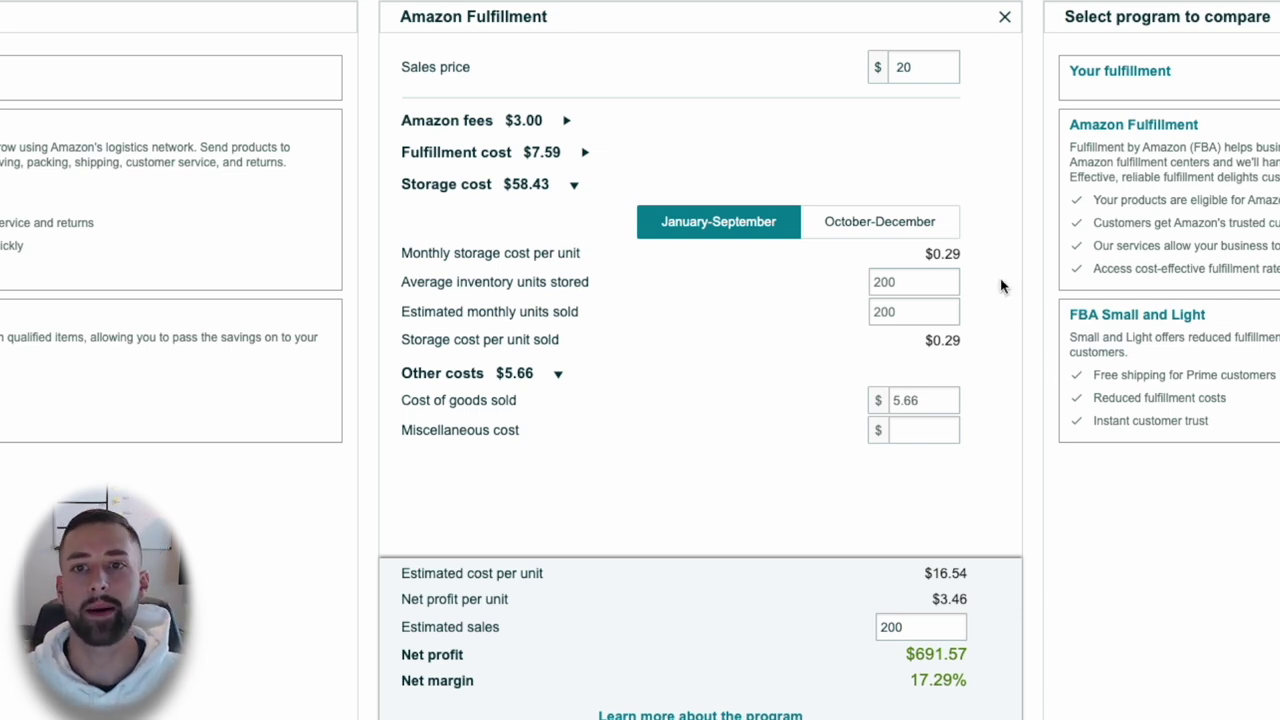
- Set the sales price back to $16.54
click(910, 66)
key(BackSpace)
key(BackSpace)
text(16.54)
click(984, 272)
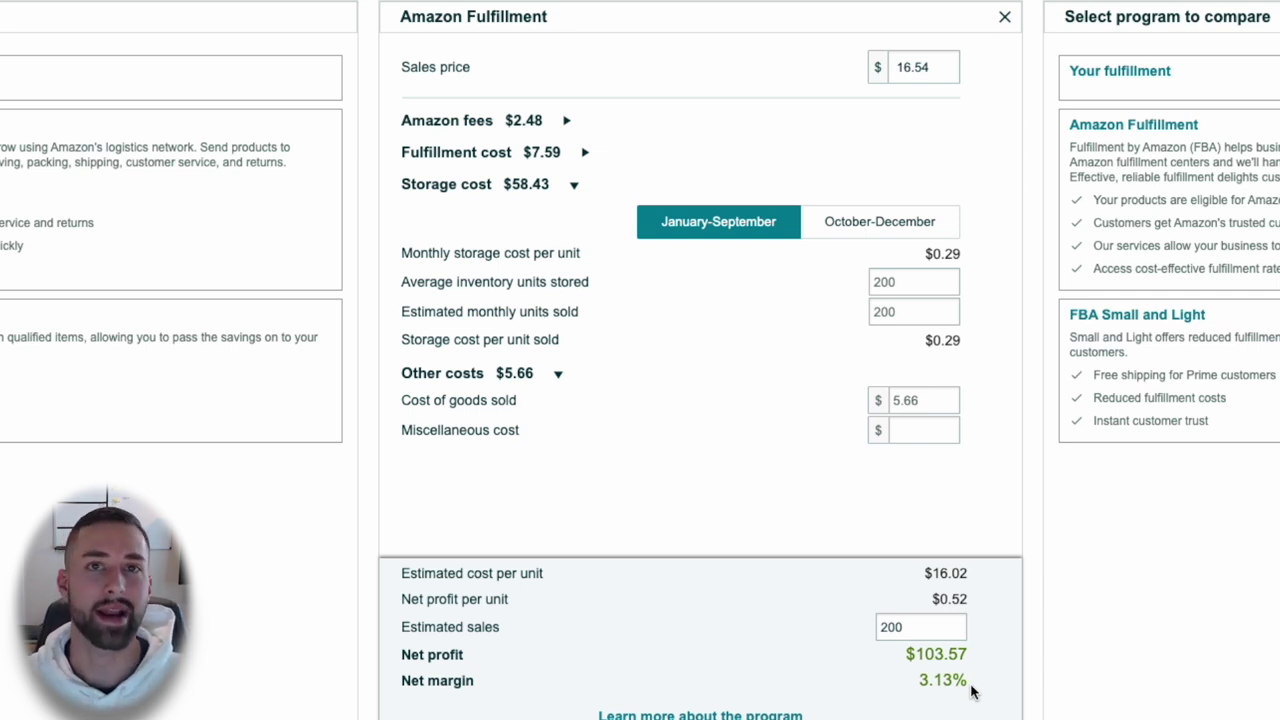
- Set the cost of goods sold to $4.12 and check the resulting net margin and net profit
double_click(941, 400)
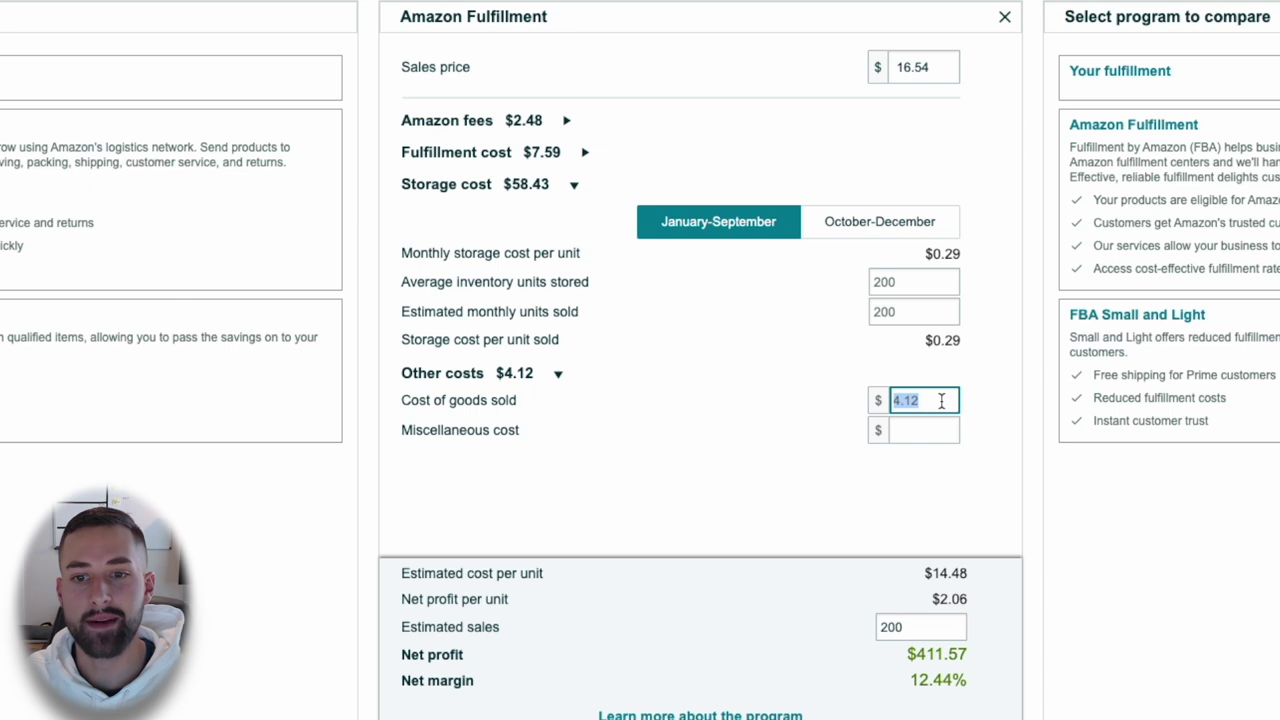
click(939, 401)
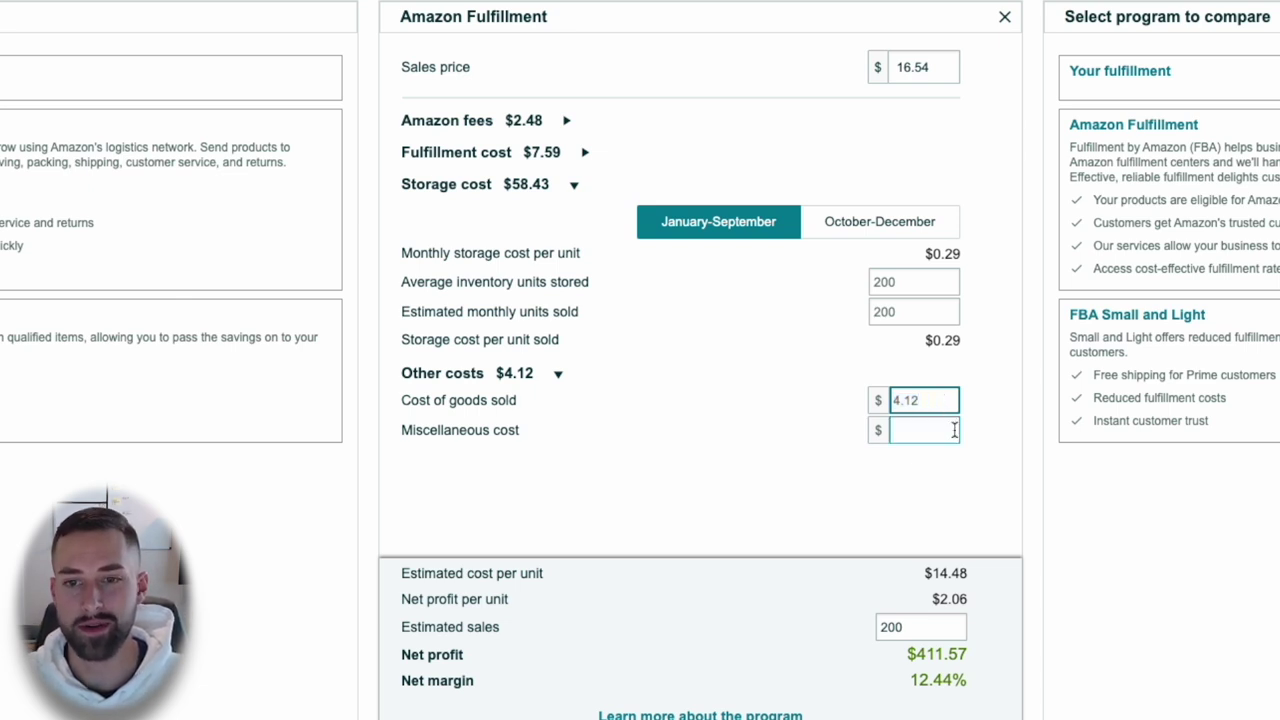
double_click(948, 683)
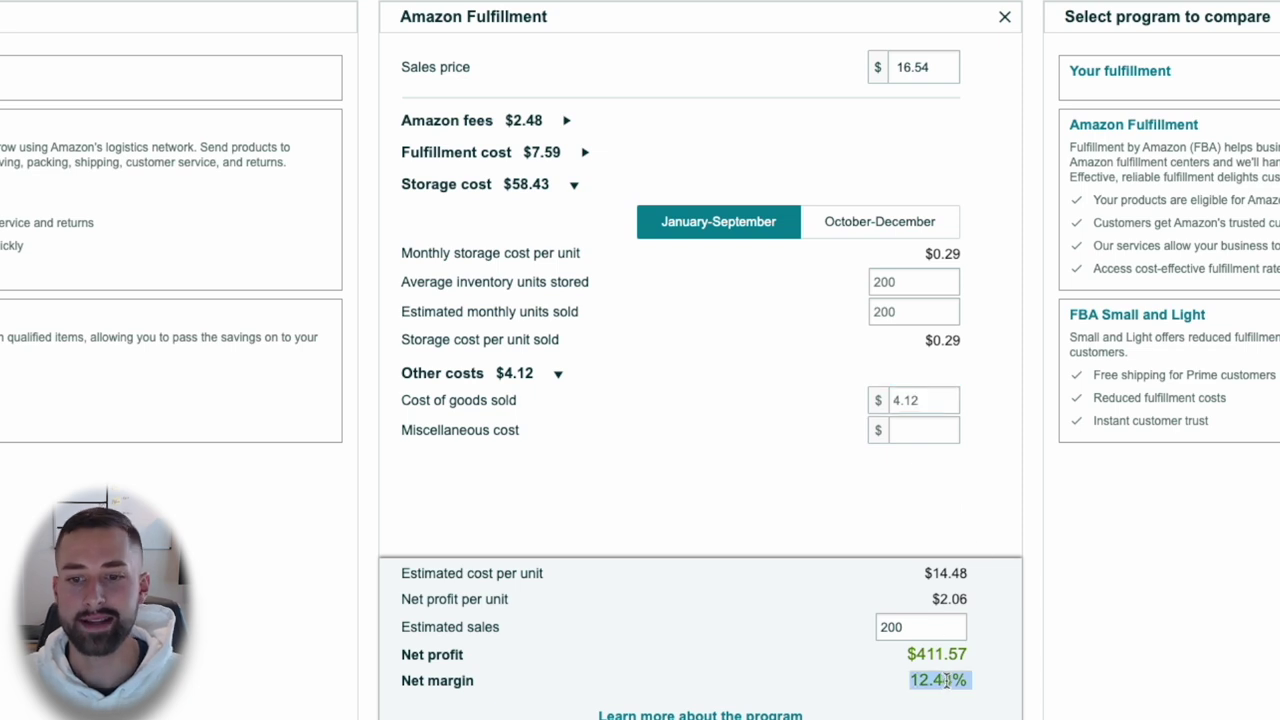
click(1008, 691)
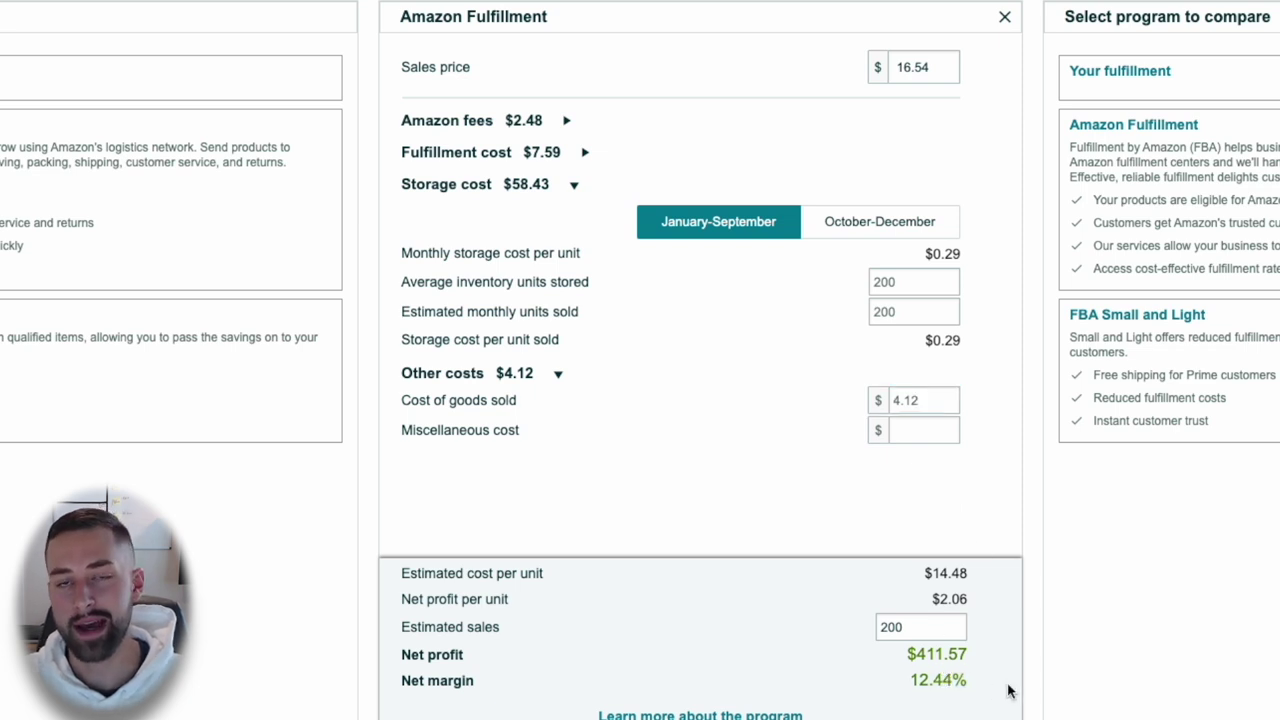
double_click(948, 684)
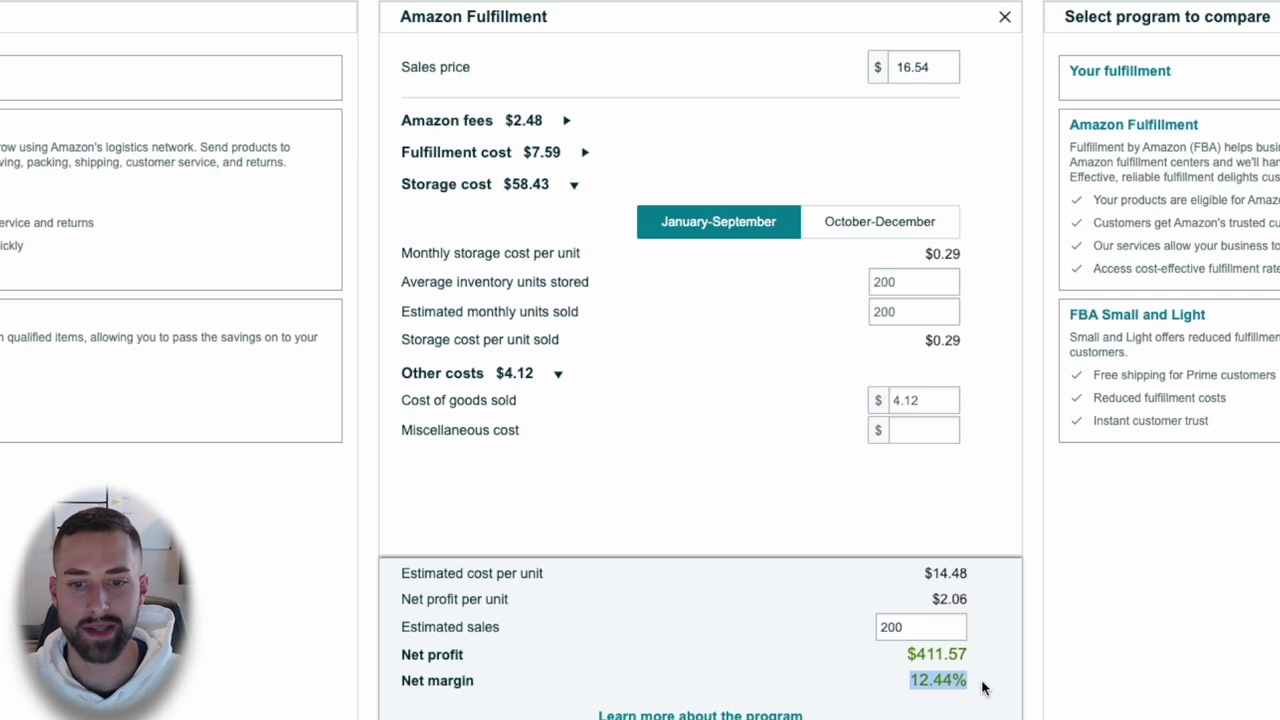
triple_click(946, 658)
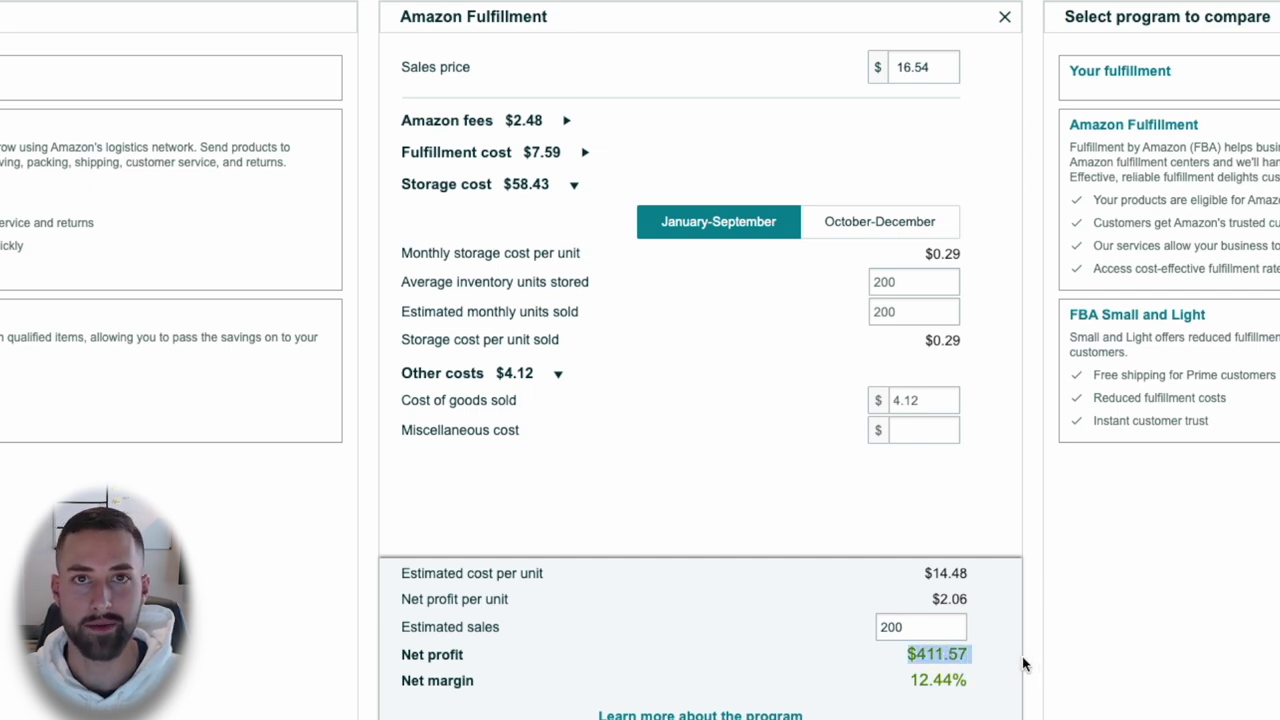
click(979, 654)
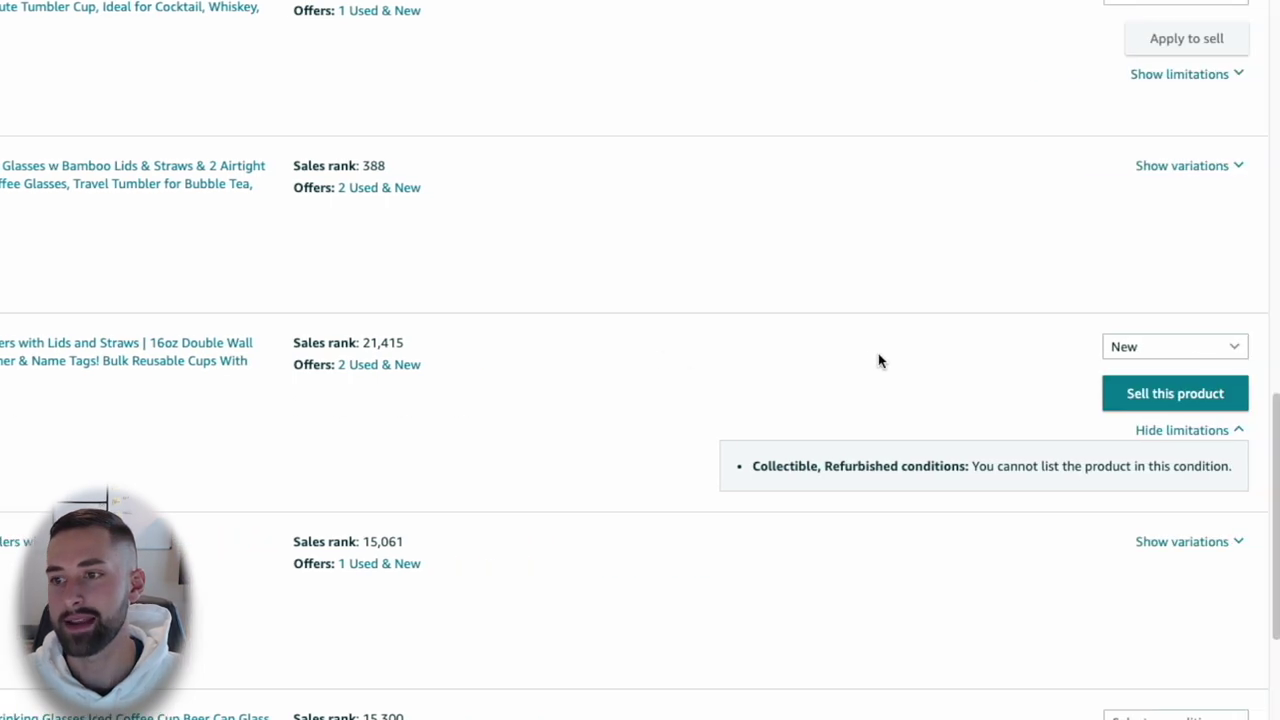
- Choose the New condition for the 16oz double wall tumblers with lids and straws and start selling this product
click(1186, 357)
click(1148, 379)
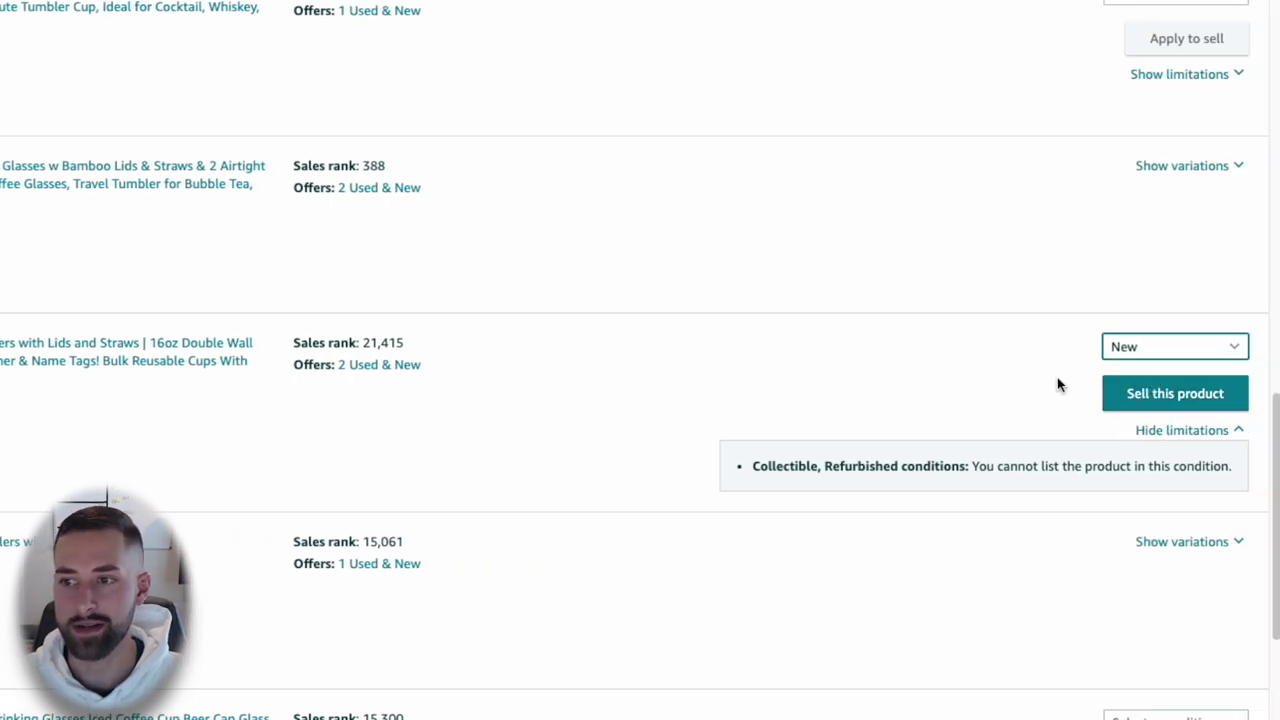
click(1157, 397)
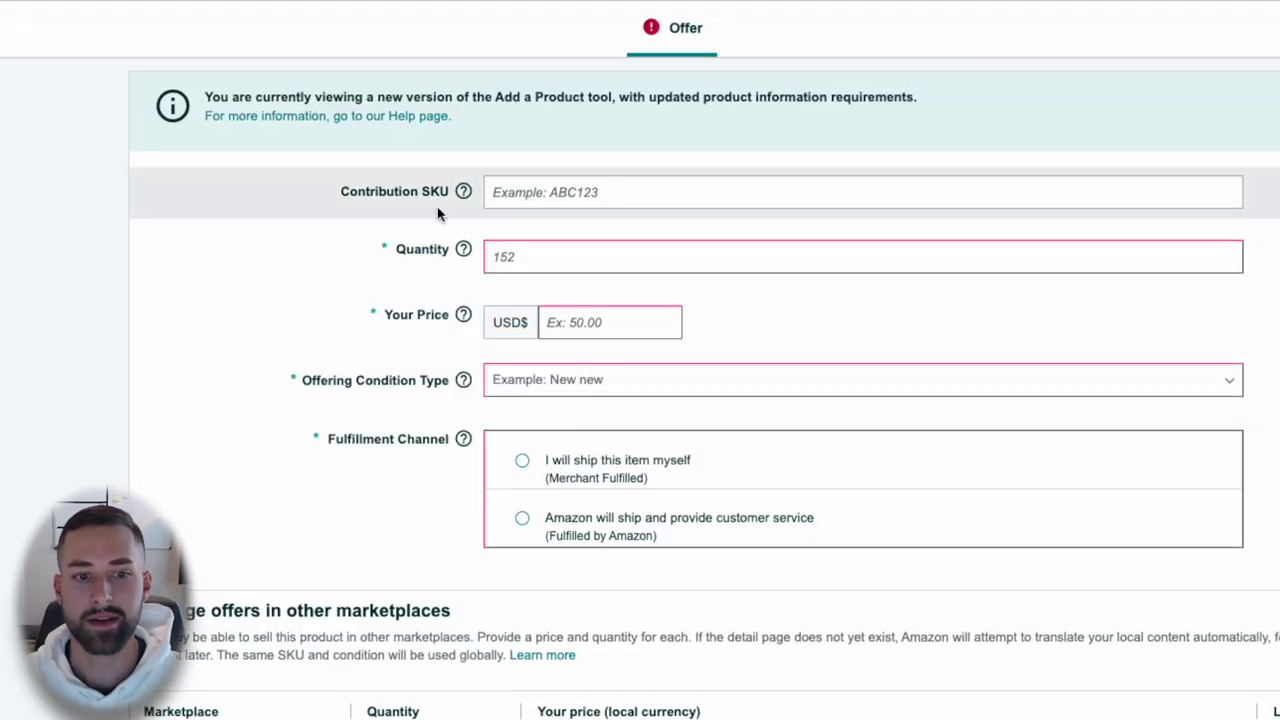
- Look over the tumbler set's offer form and enter skinny-cups as the contribution SKU
scroll(251, 247, up, 3)
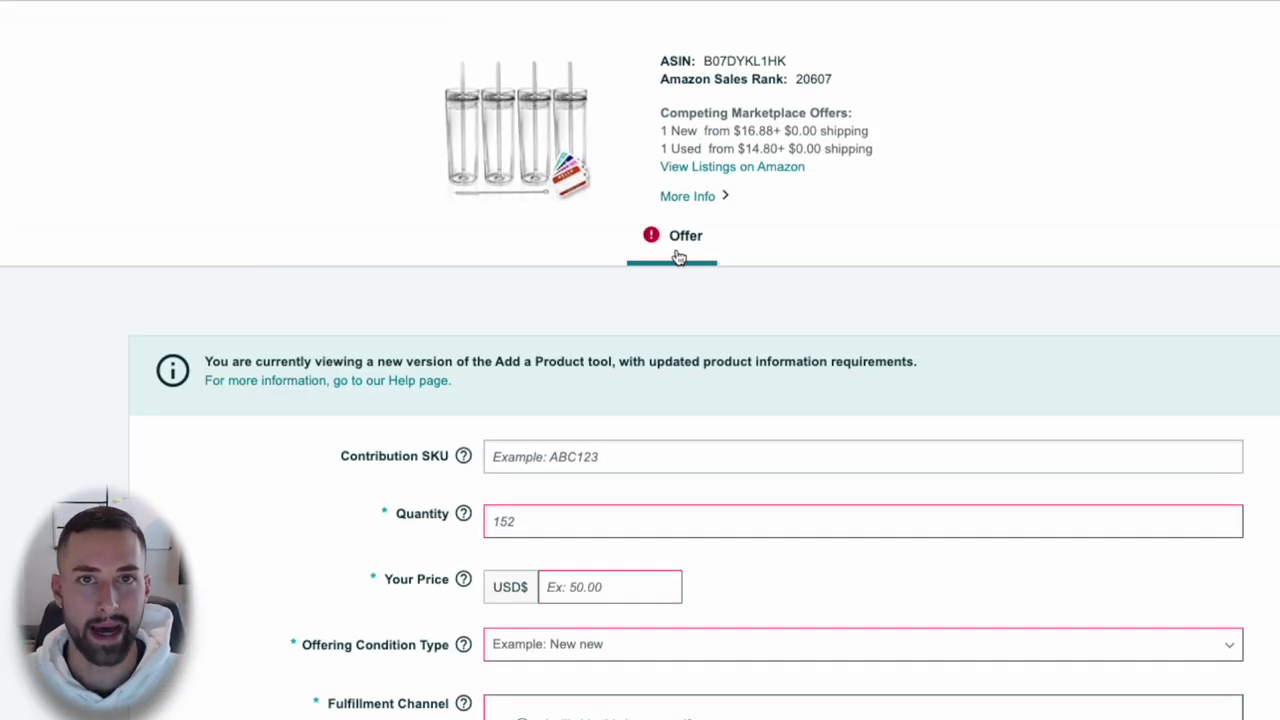
scroll(387, 380, down, 2)
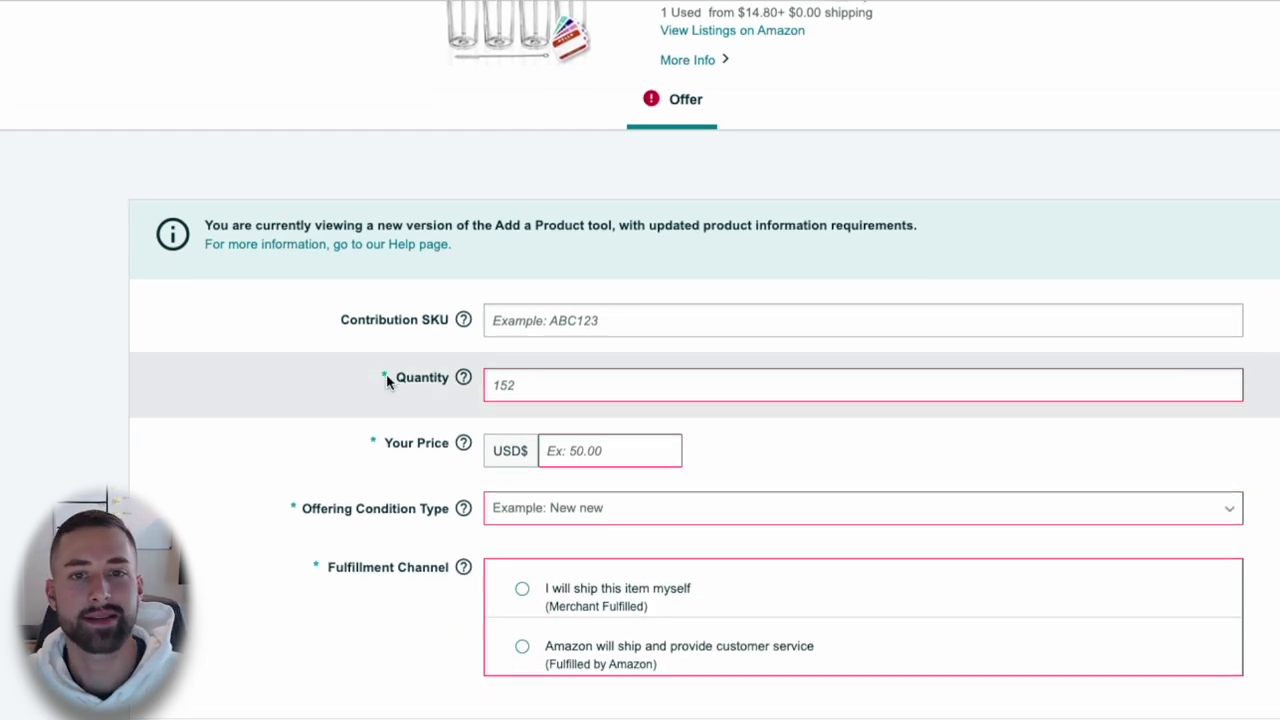
scroll(390, 375, up, 2)
scroll(397, 367, down, 2)
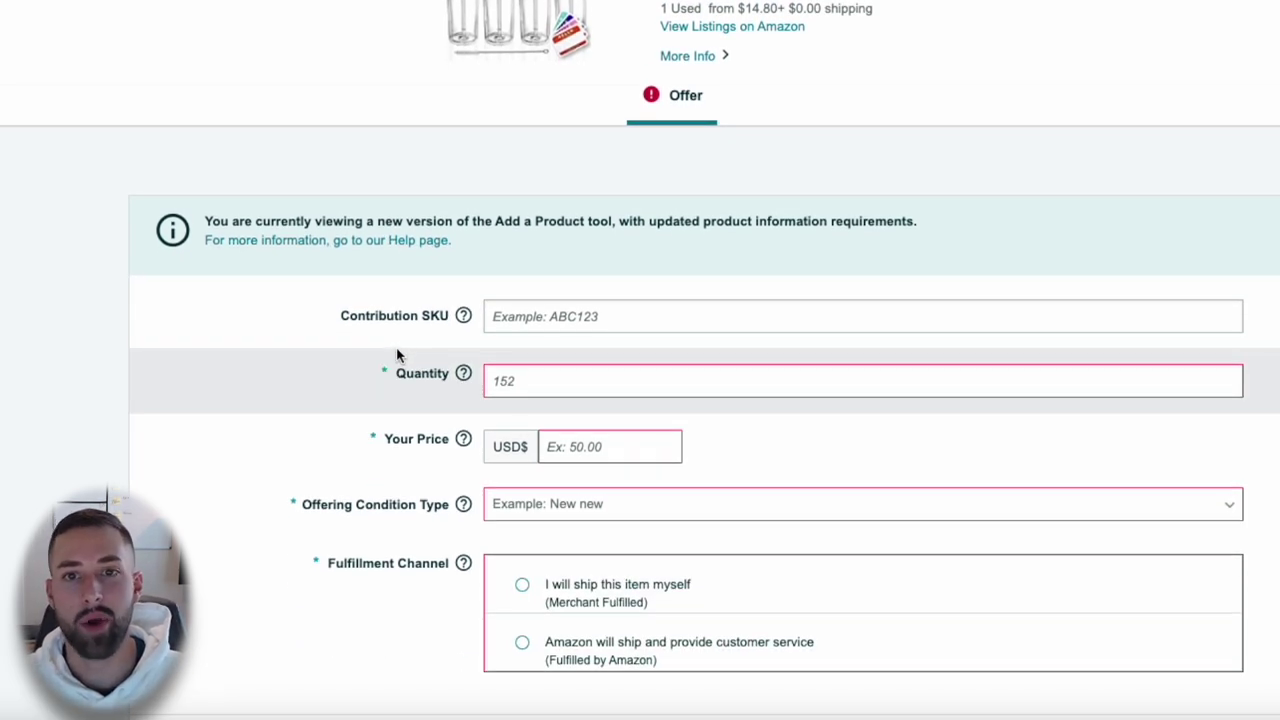
click(556, 318)
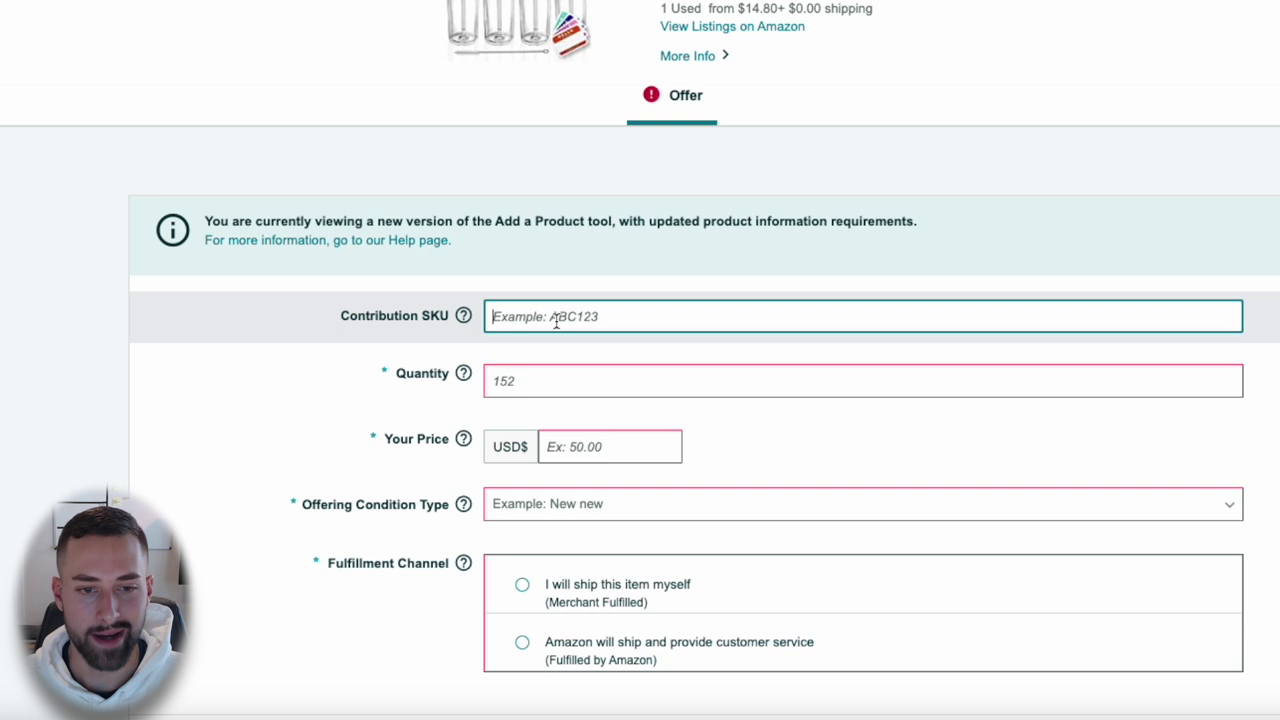
scroll(556, 318, down, 1)
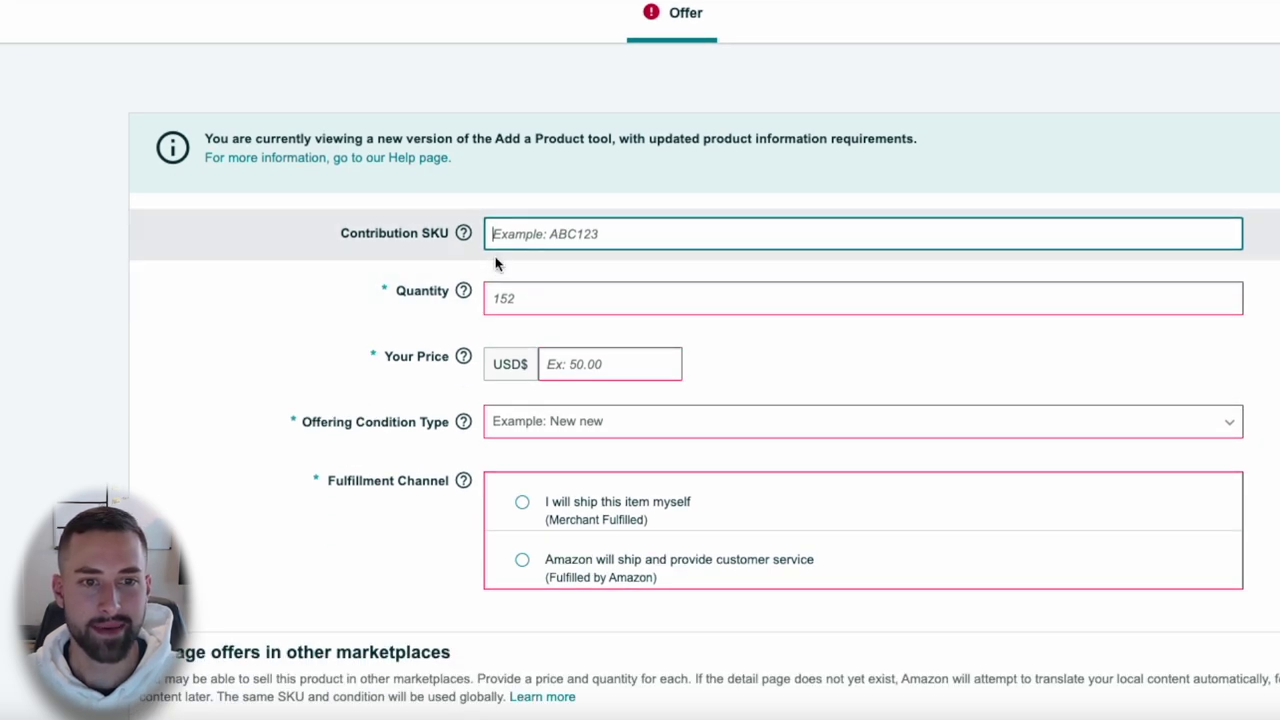
mouse_move(468, 228)
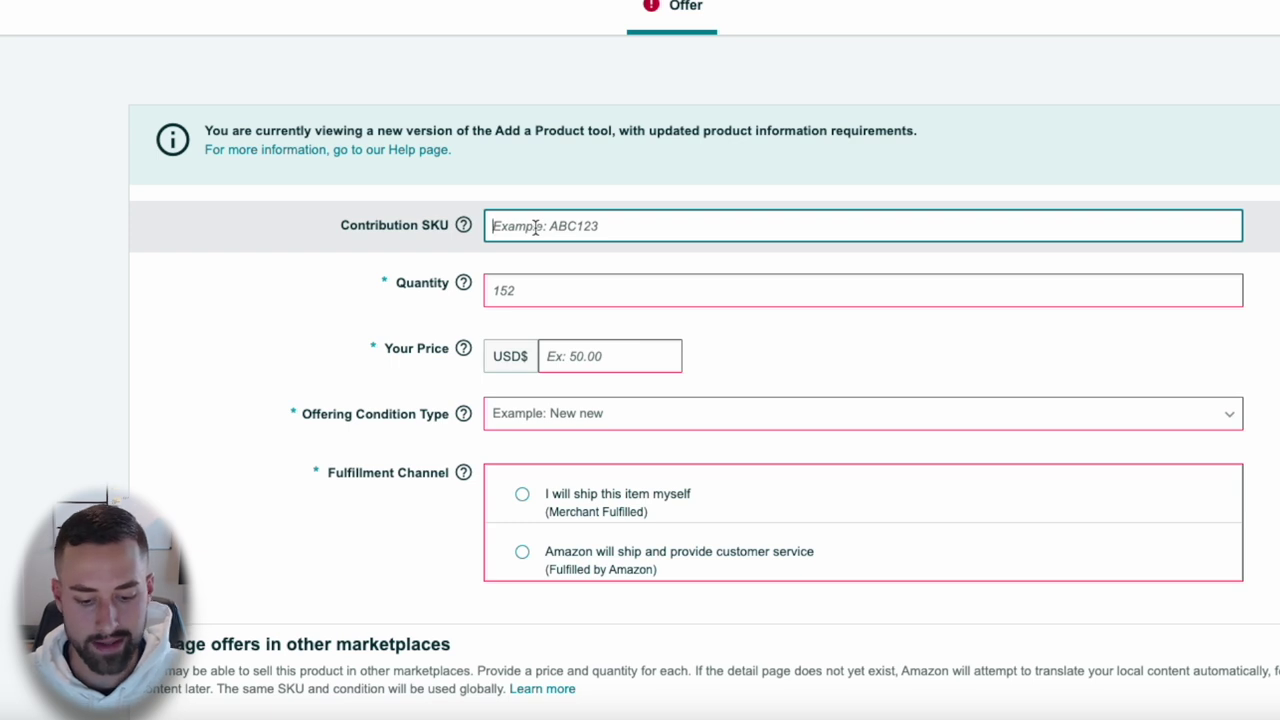
text(ski)
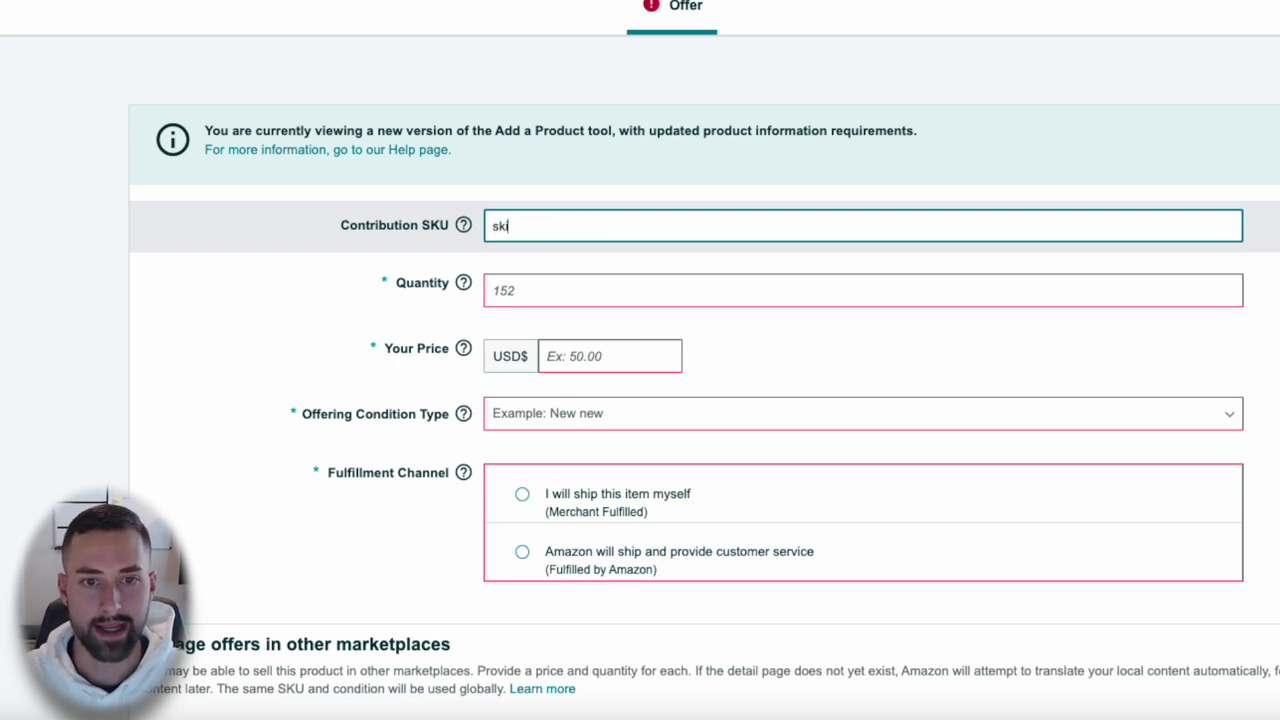
text(nny-cups)
- Set the offer's quantity to 200 and its price to USD 16.54
click(492, 290)
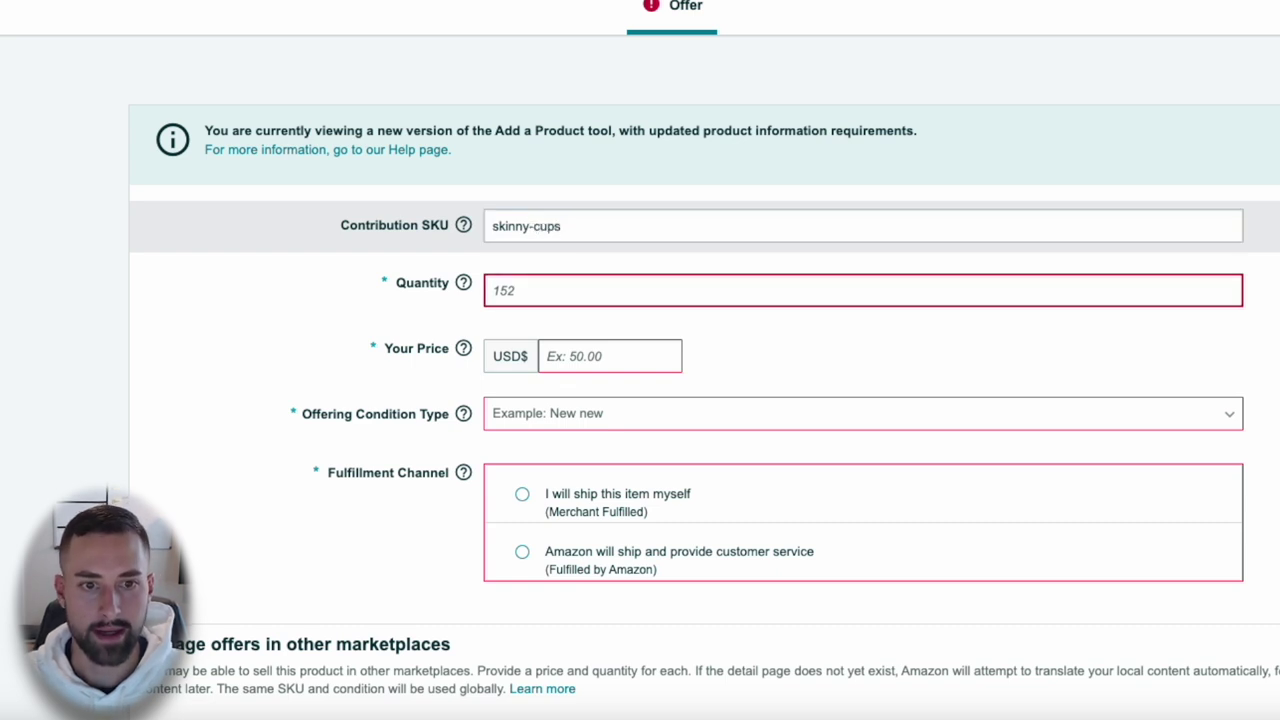
text(200)
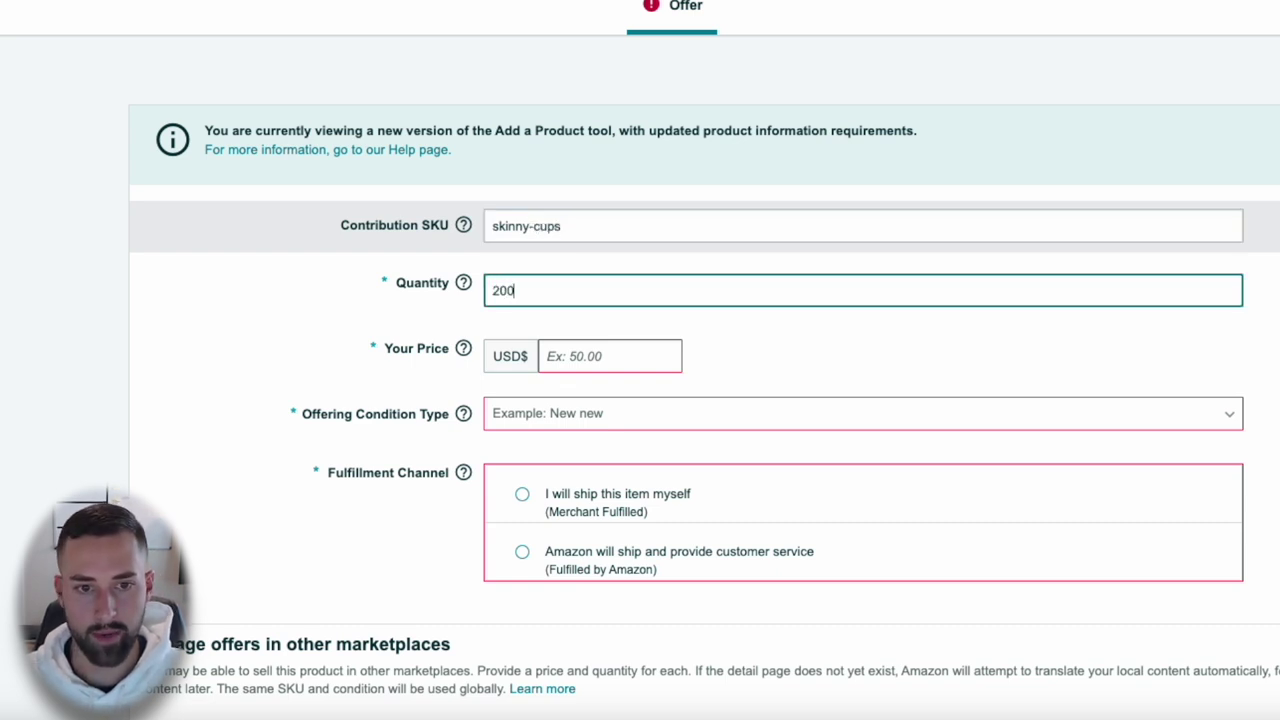
key(Tab)
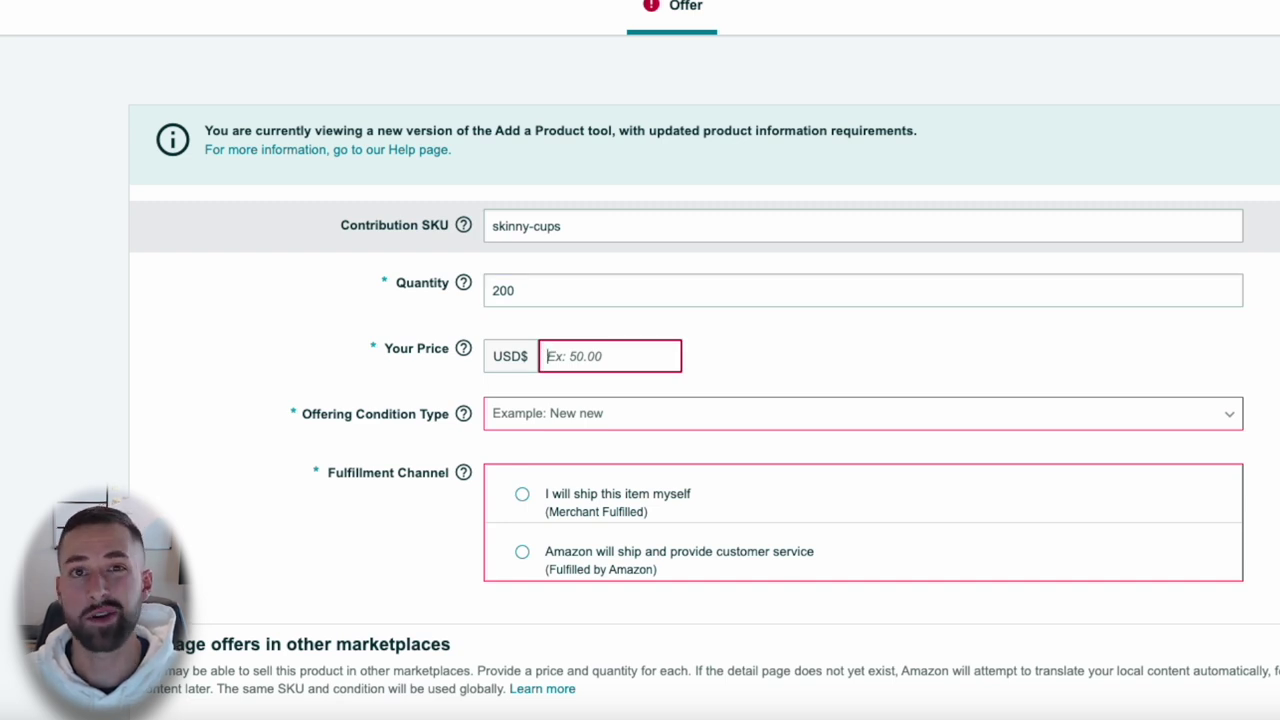
text(16.54)
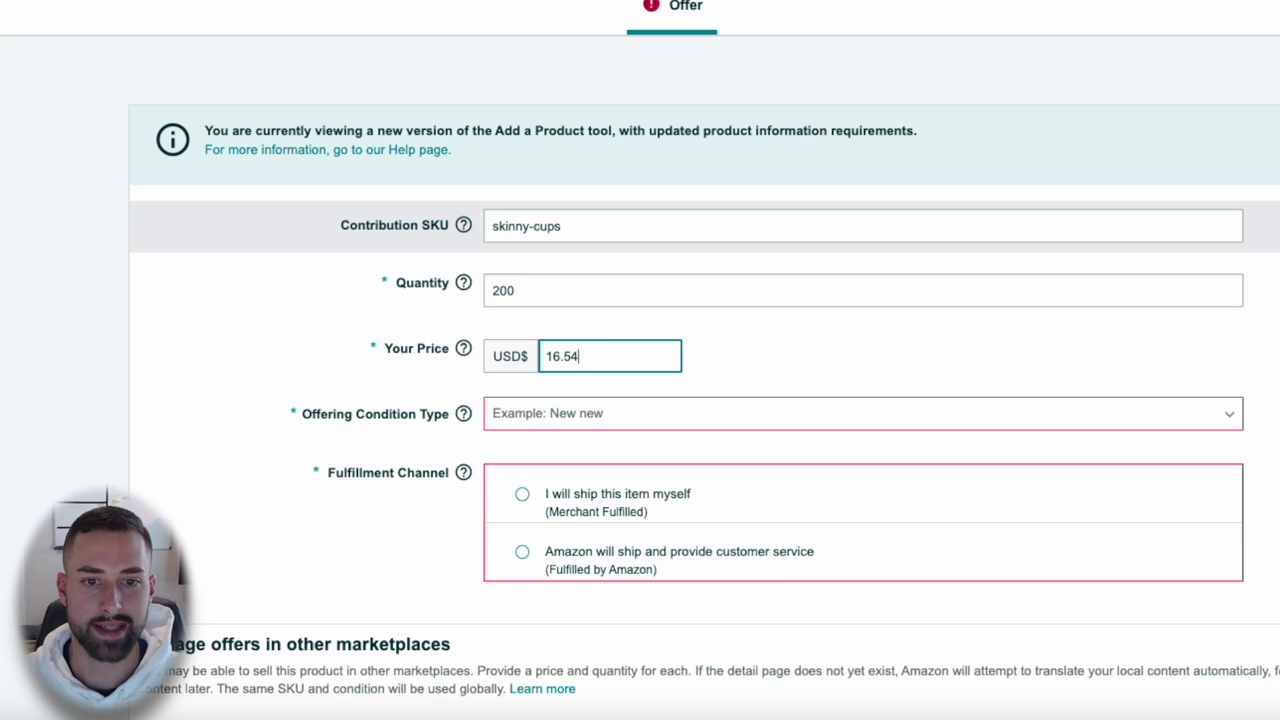
- Set the offering condition type to New and choose the Fulfilled by Amazon channel, with Amazon shipping and providing customer service
click(567, 428)
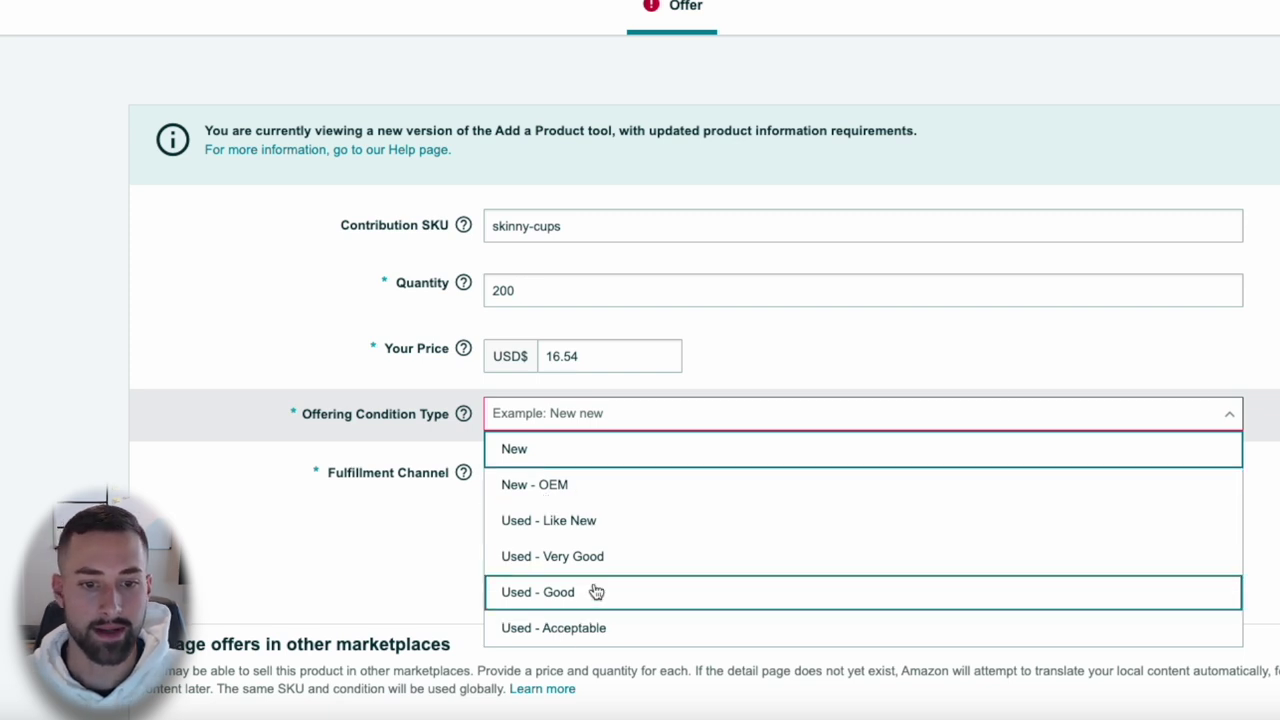
click(550, 452)
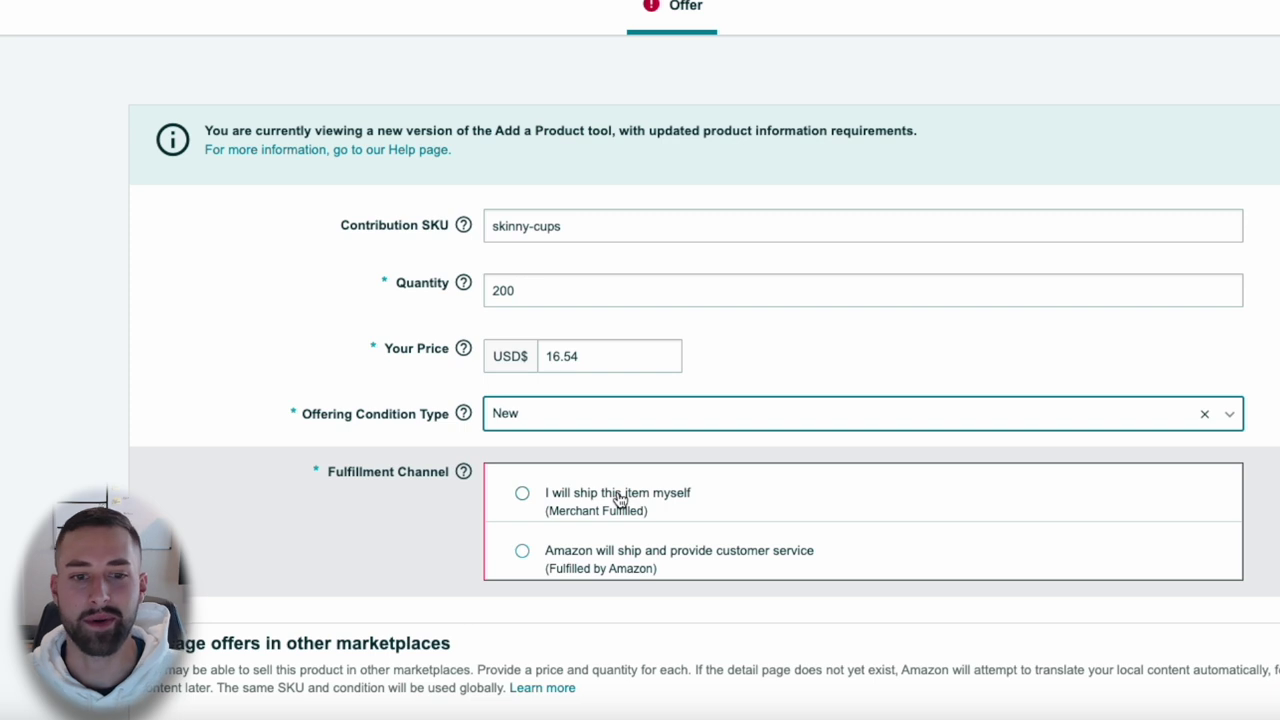
click(551, 421)
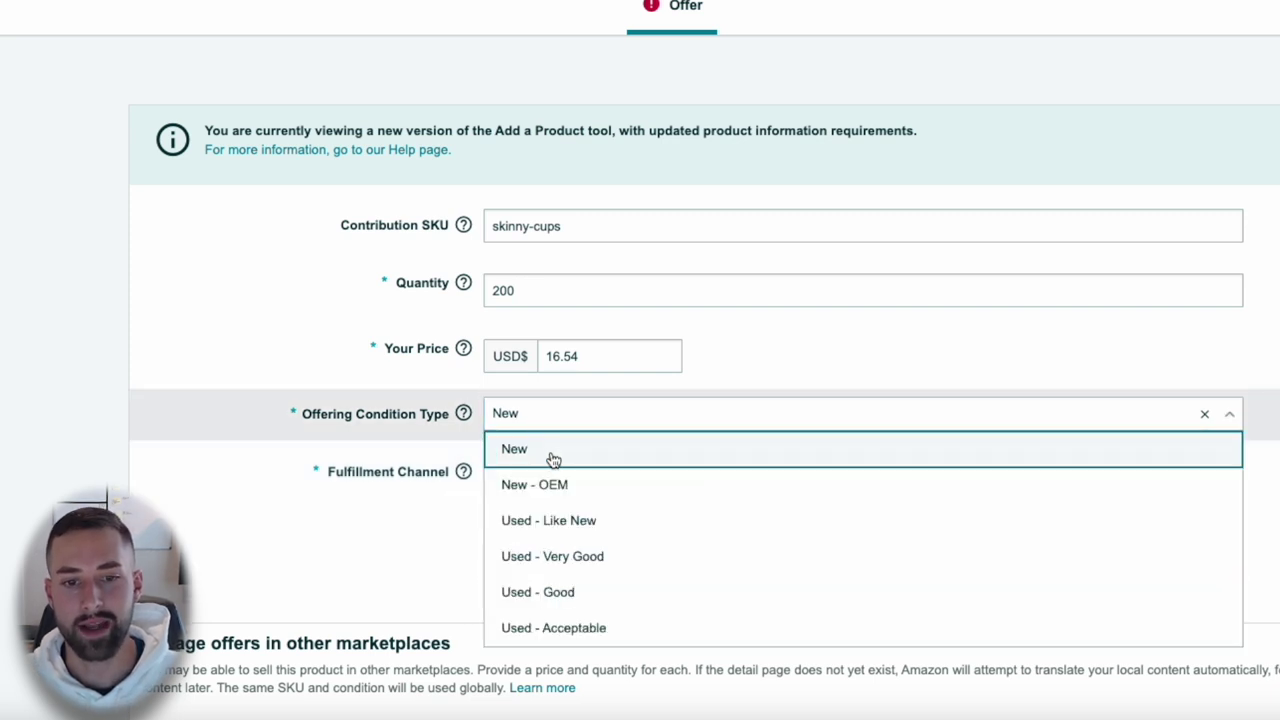
click(554, 452)
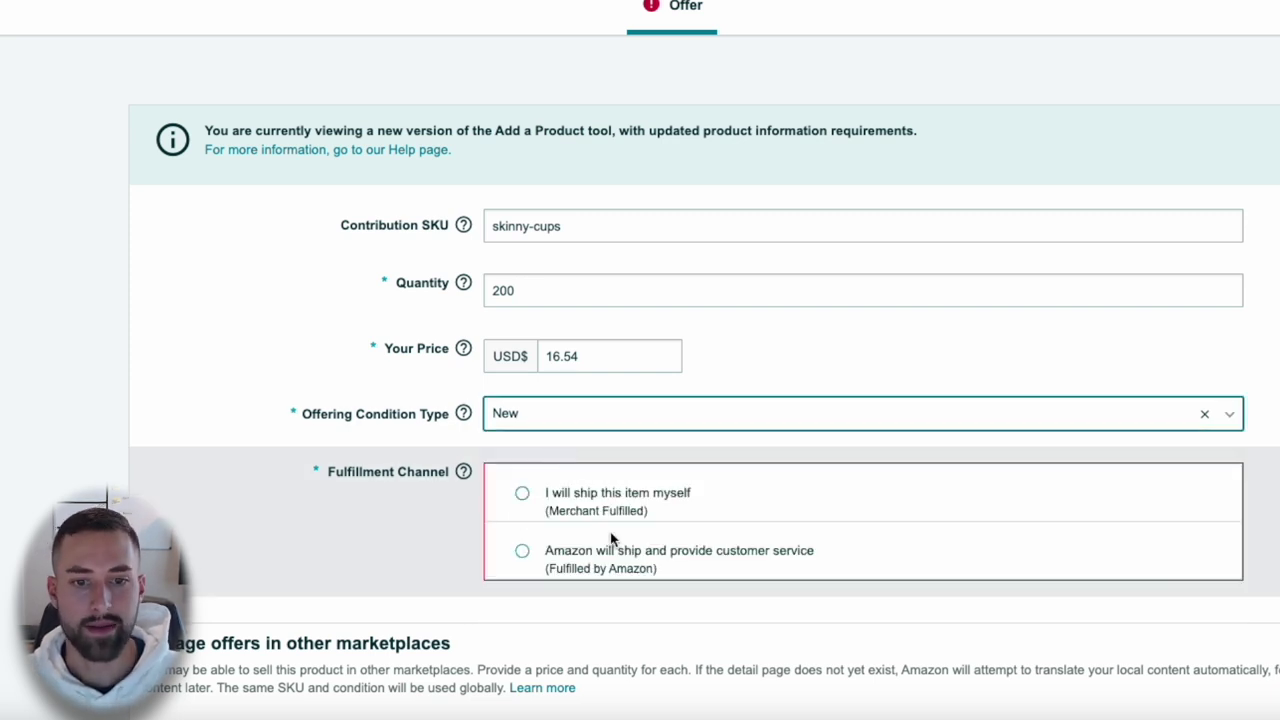
scroll(610, 538, down, 1)
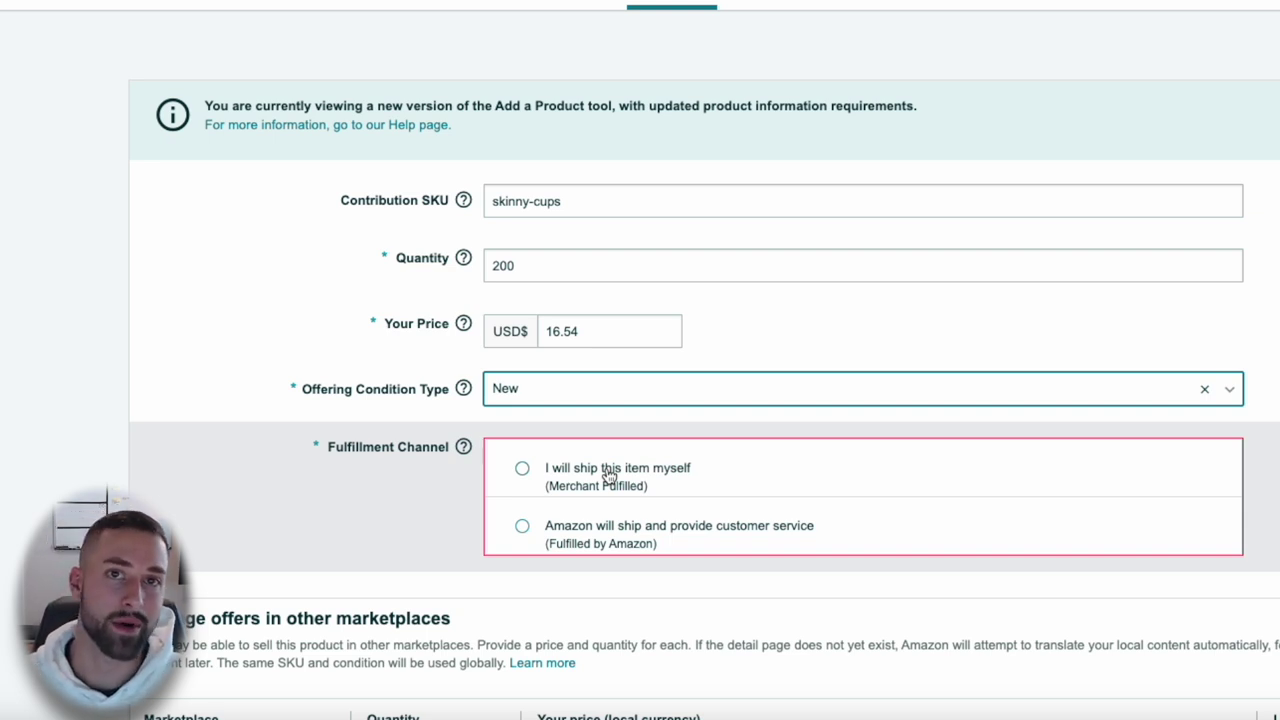
click(604, 530)
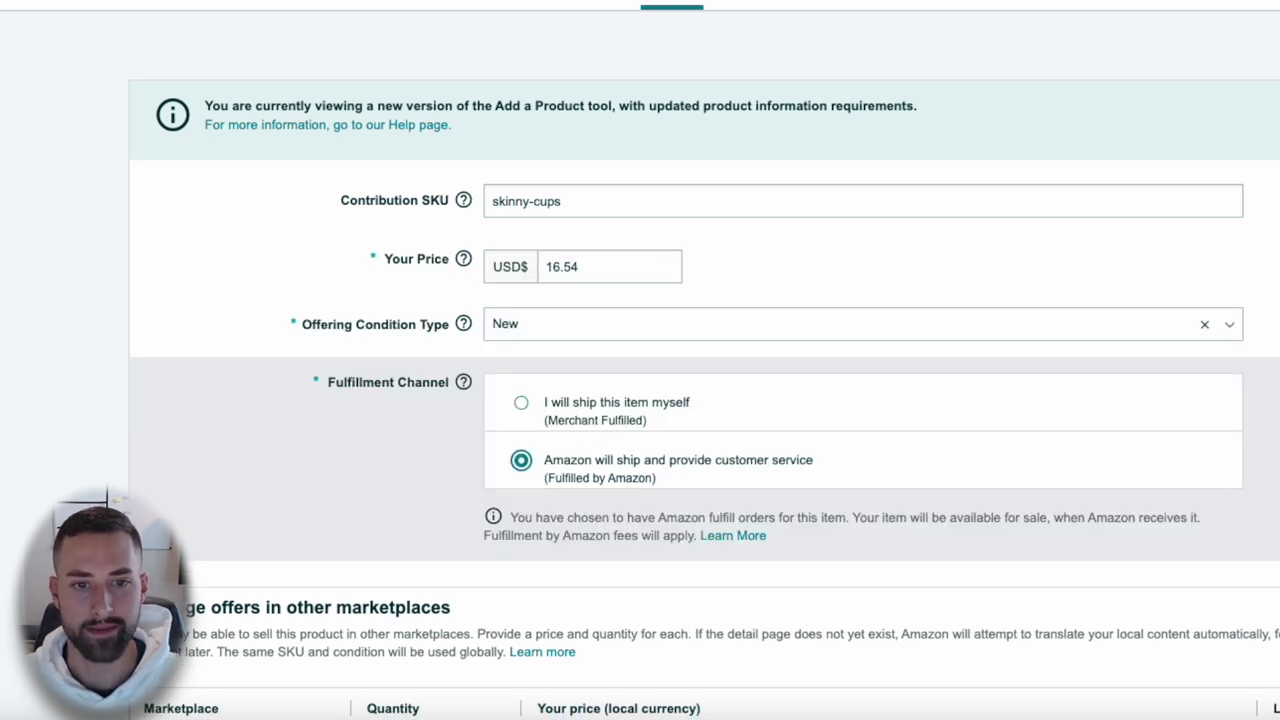